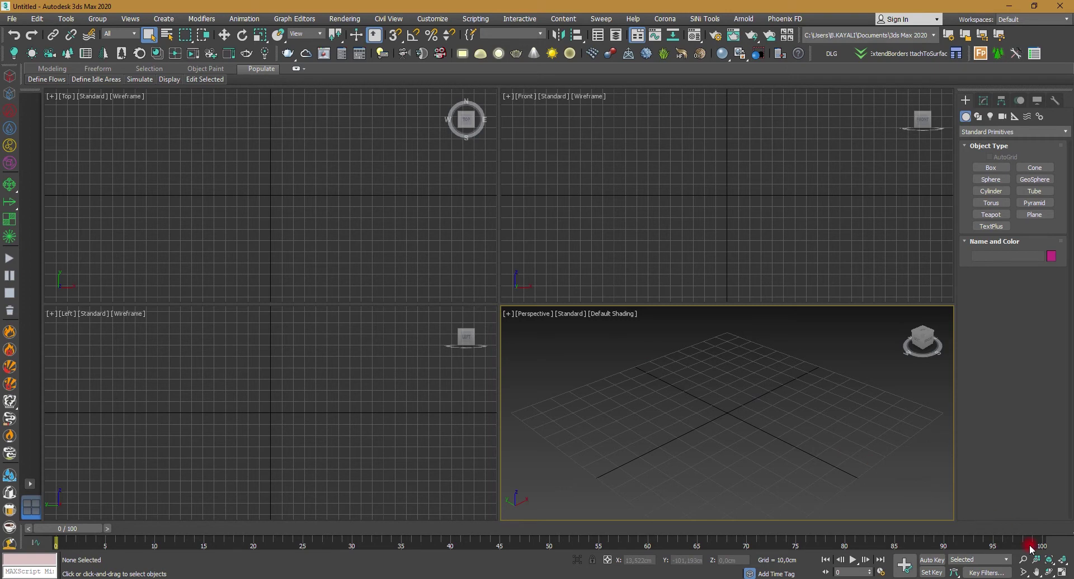
# Maximize the Perspective viewport and draw a cube on the grid.
pyautogui.click(1063, 572)
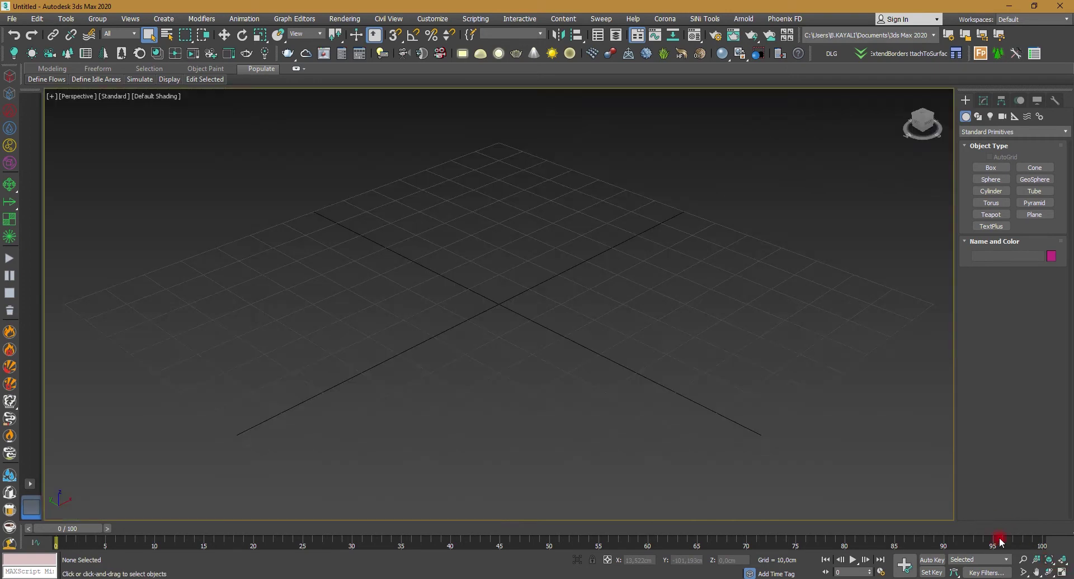
pyautogui.moveTo(475, 373); pyautogui.dragTo(434, 342, button='middle')
pyautogui.click(990, 167)
pyautogui.moveTo(595, 407); pyautogui.dragTo(586, 504)
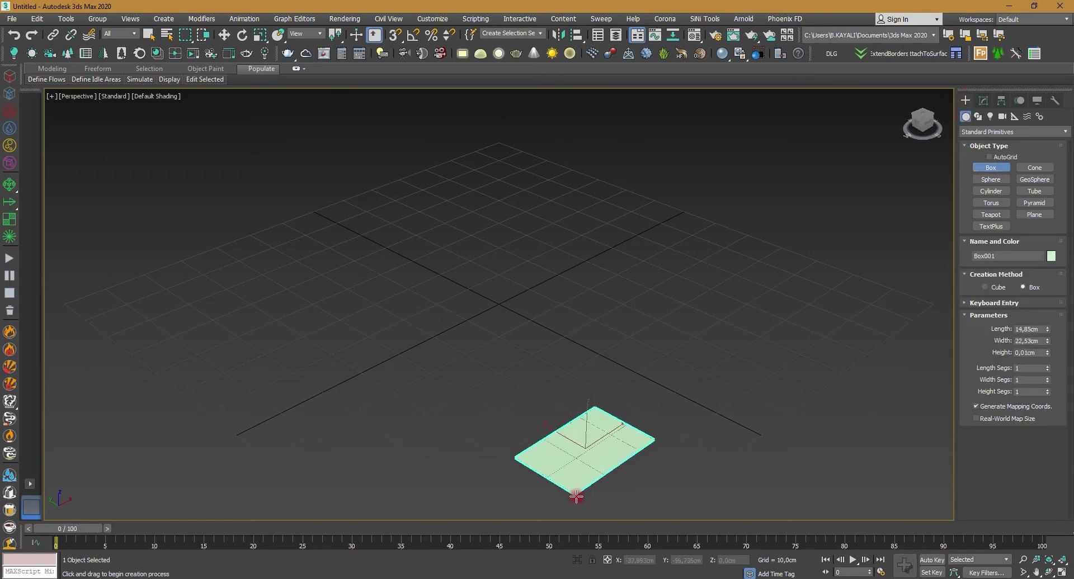
pyautogui.click(594, 399)
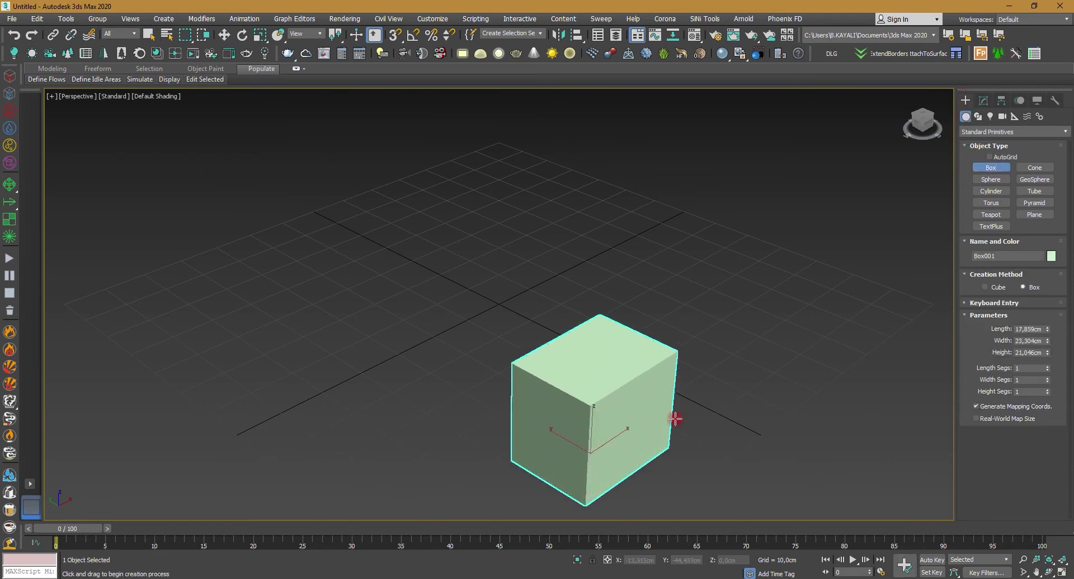
# Add a sphere beside the cube and a tall cylinder to its left.
pyautogui.click(1004, 184)
pyautogui.moveTo(733, 340); pyautogui.dragTo(732, 371)
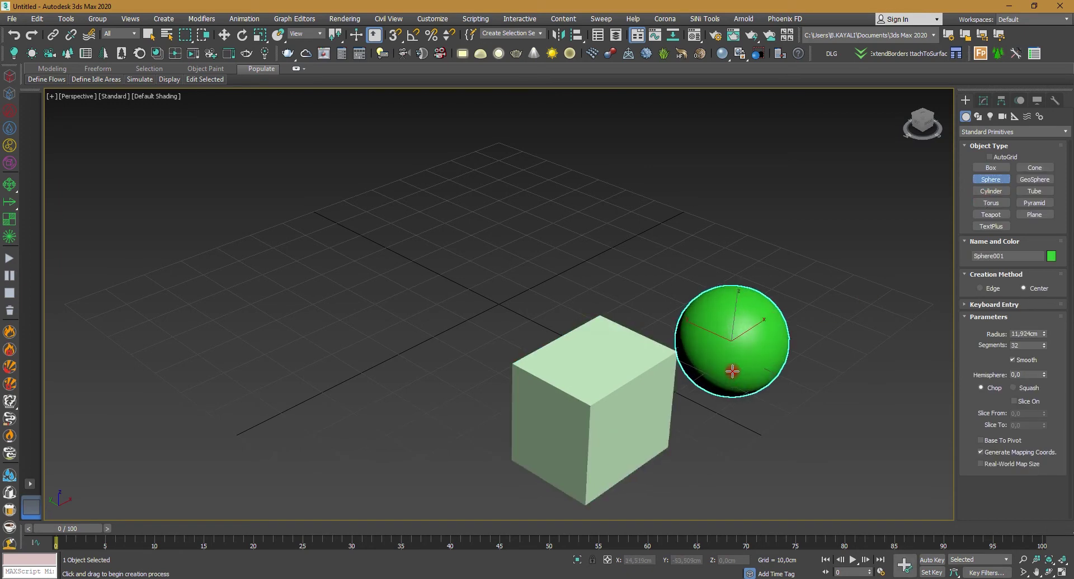
pyautogui.click(990, 190)
pyautogui.moveTo(334, 404); pyautogui.dragTo(360, 440)
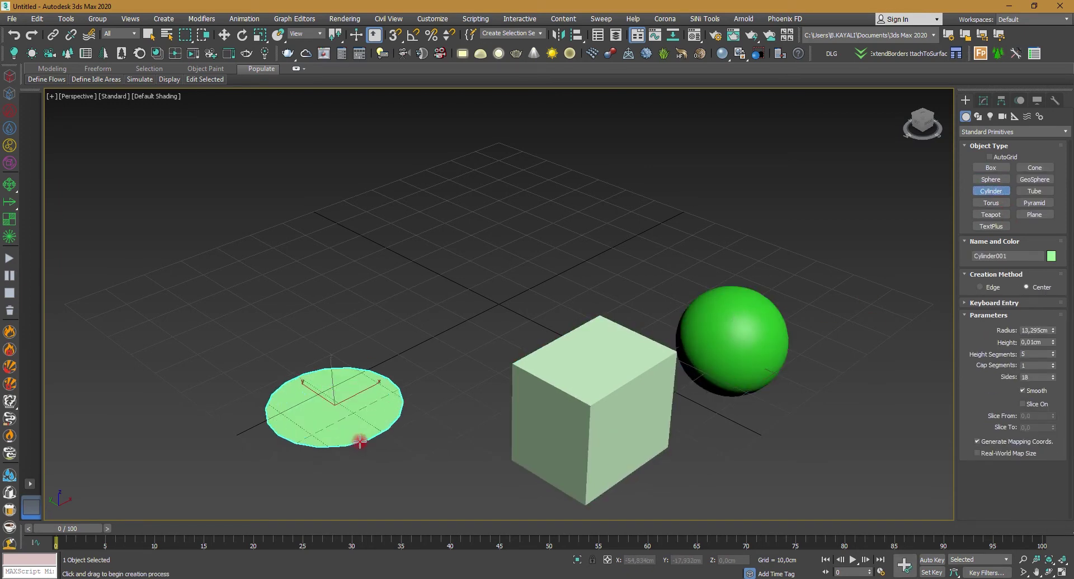
# Turn on Edged Faces shading and set the cylinder's Sides to 42.
pyautogui.click(156, 99)
pyautogui.click(164, 223)
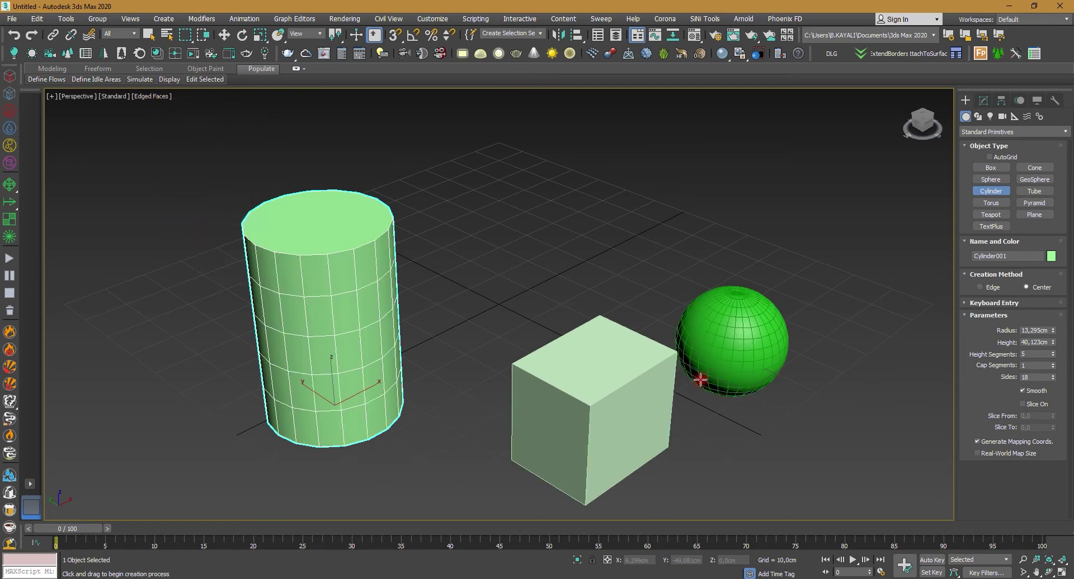
pyautogui.moveTo(1055, 378); pyautogui.dragTo(1054, 342)
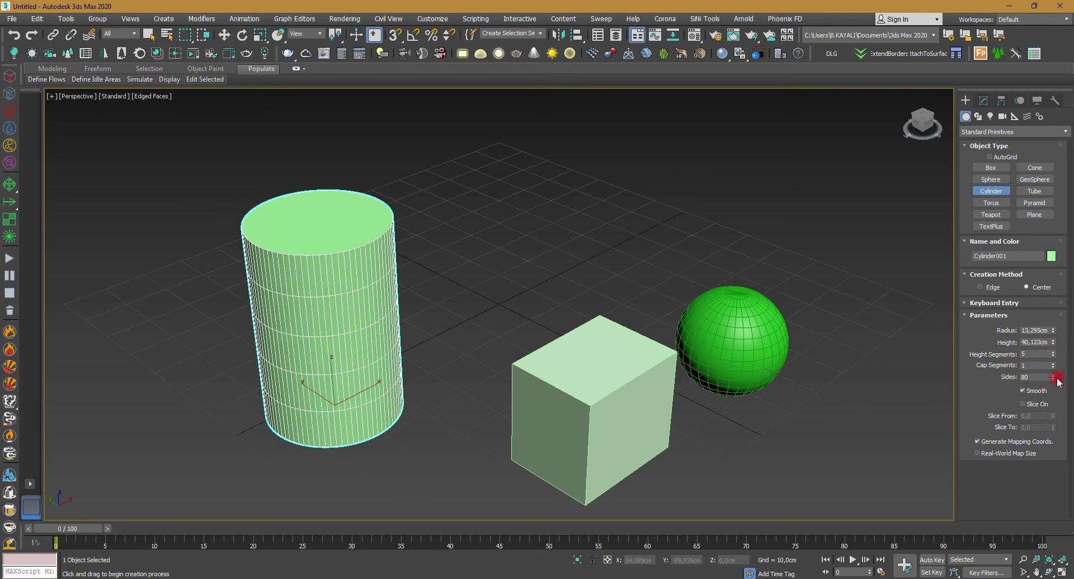
pyautogui.moveTo(1051, 382)
pyautogui.mouseDown()
pyautogui.moveTo(1055, 421)
pyautogui.moveTo(1051, 404)
pyautogui.moveTo(1027, 396)
pyautogui.mouseUp()
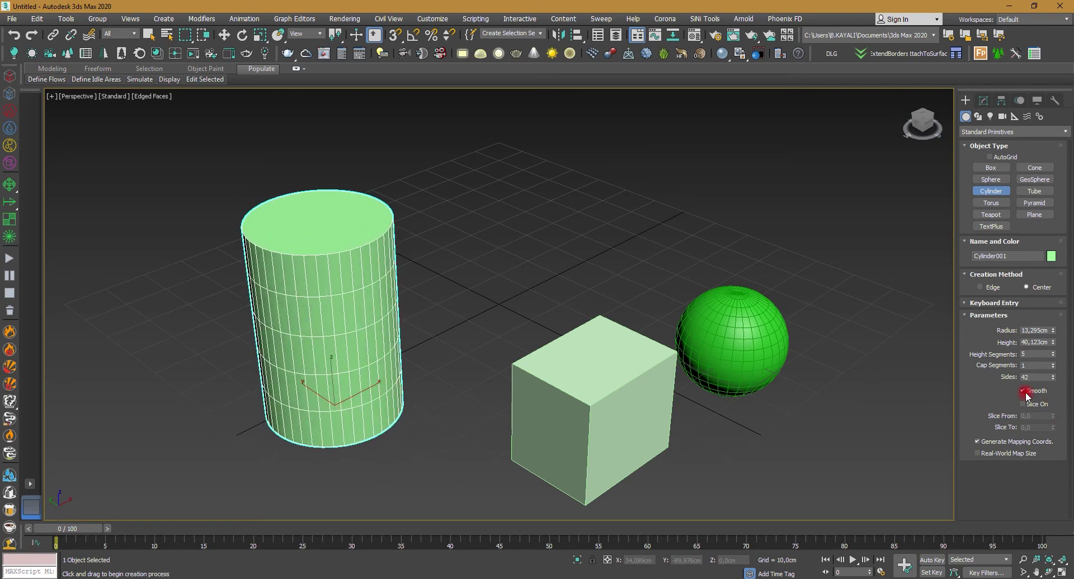
# Draw a torus behind the cube, a teapot at the right, and a cone between them.
pyautogui.click(991, 202)
pyautogui.moveTo(529, 252); pyautogui.dragTo(529, 304)
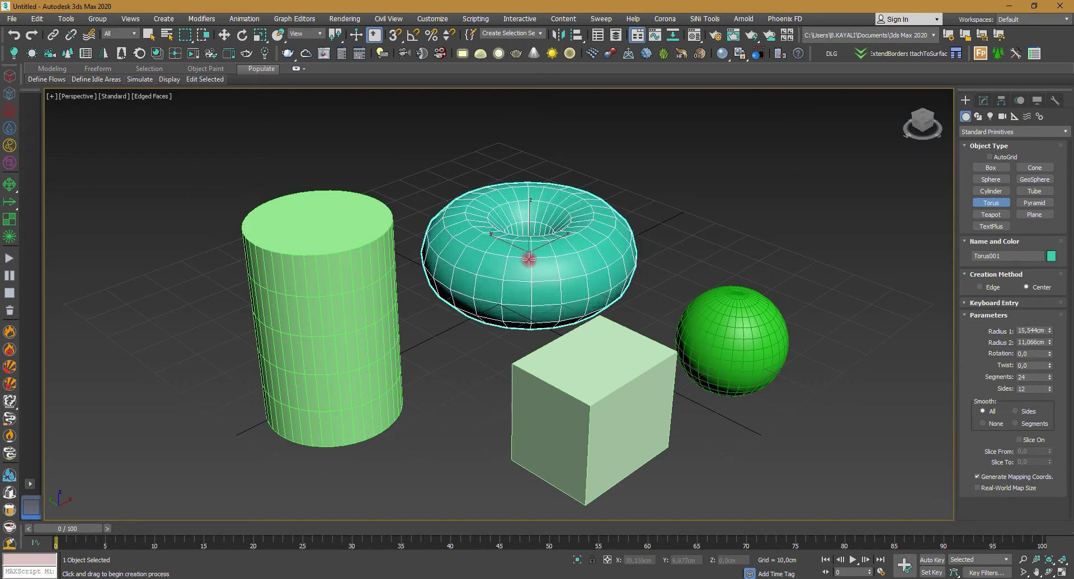
pyautogui.click(991, 215)
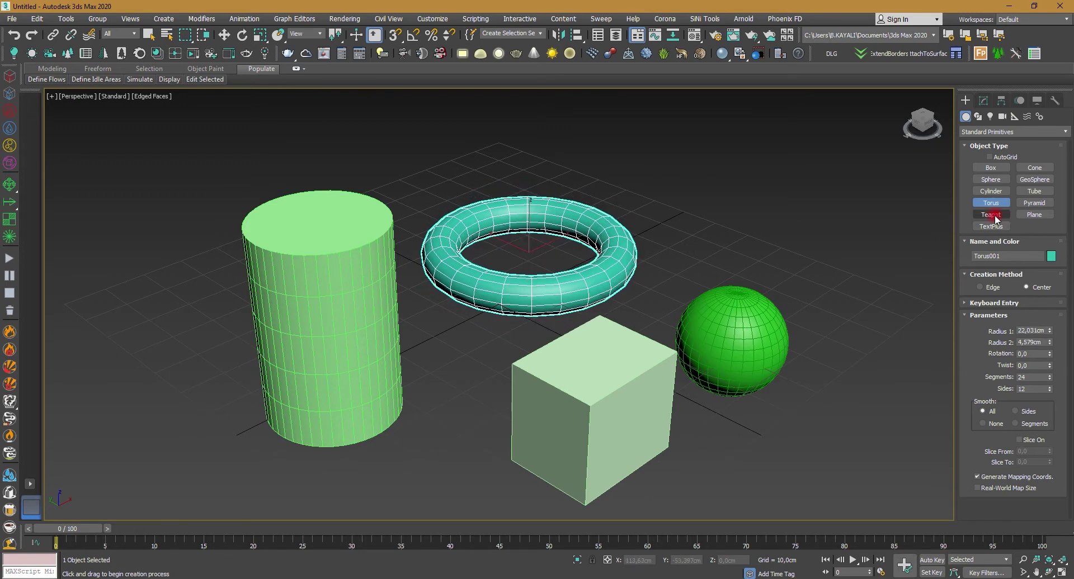
pyautogui.moveTo(825, 287); pyautogui.dragTo(828, 307)
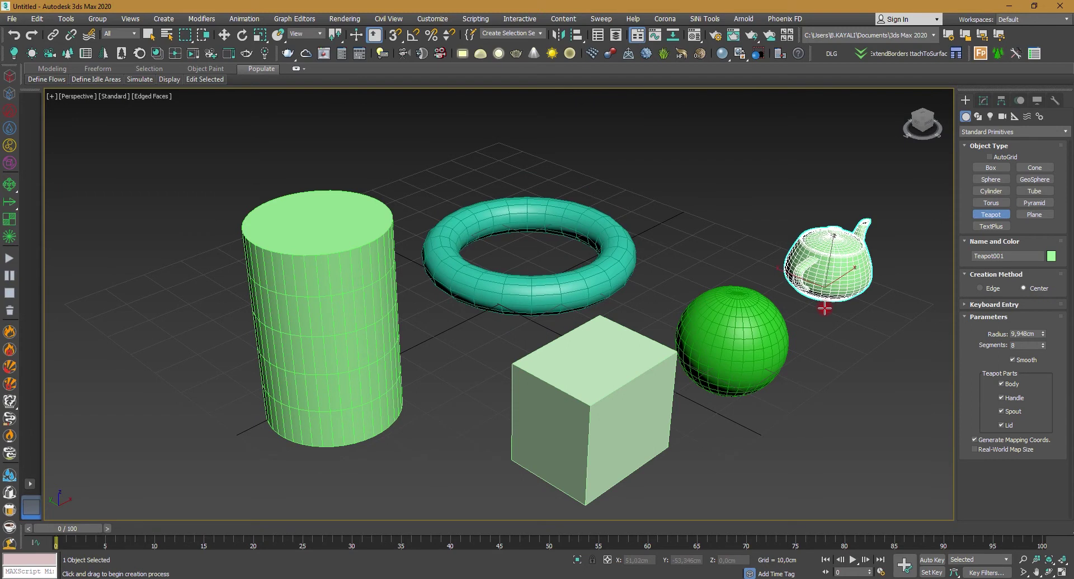
pyautogui.click(1035, 167)
pyautogui.moveTo(670, 273); pyautogui.dragTo(680, 278)
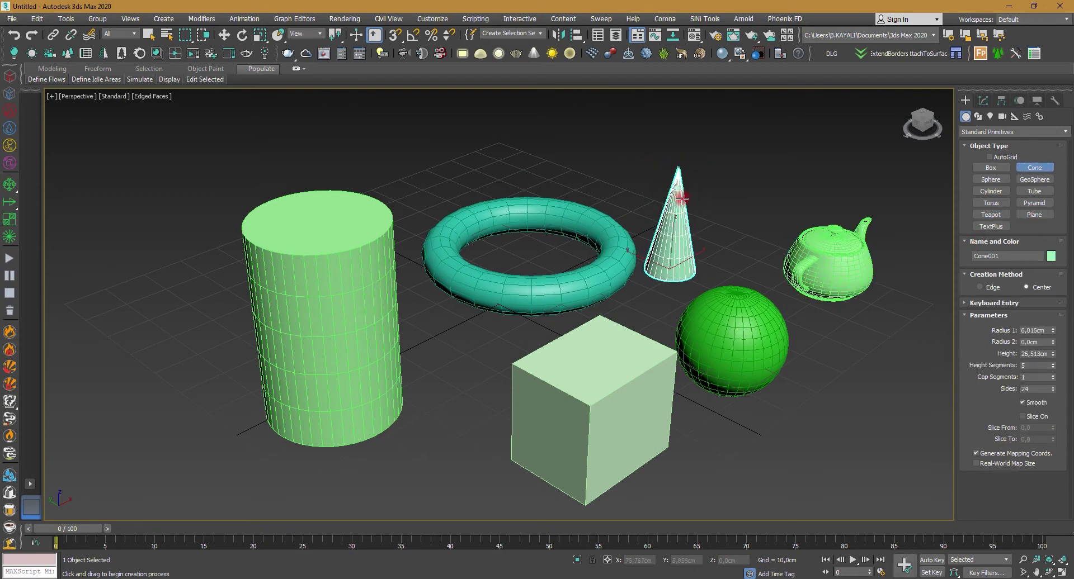
# Draw a GeoSphere, try Octa, Tetra and Icosa bases, adjust segments, and make it a hemisphere.
pyautogui.click(1034, 179)
pyautogui.moveTo(842, 395); pyautogui.dragTo(867, 429)
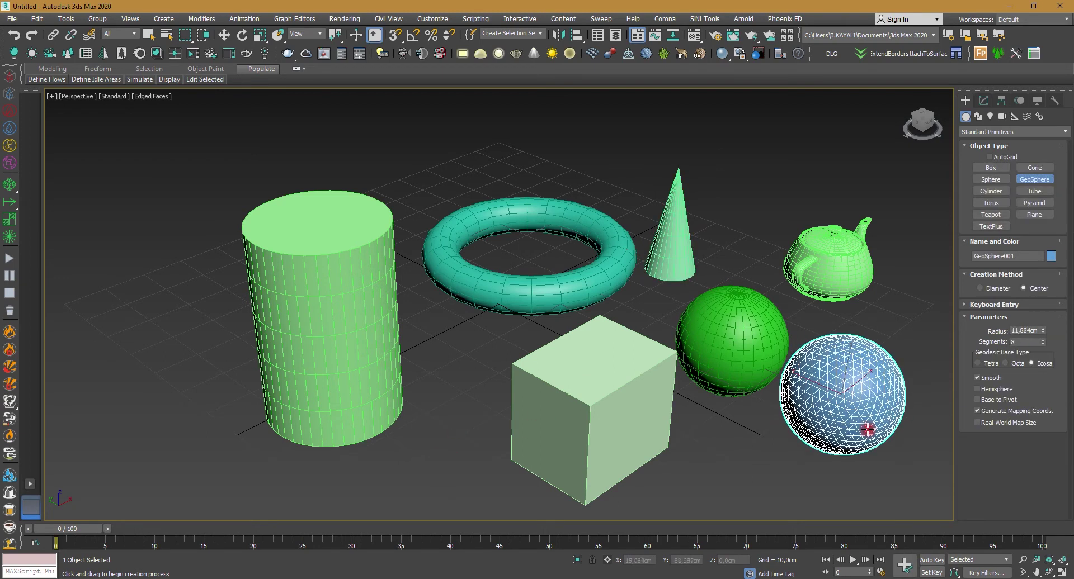
pyautogui.click(1017, 363)
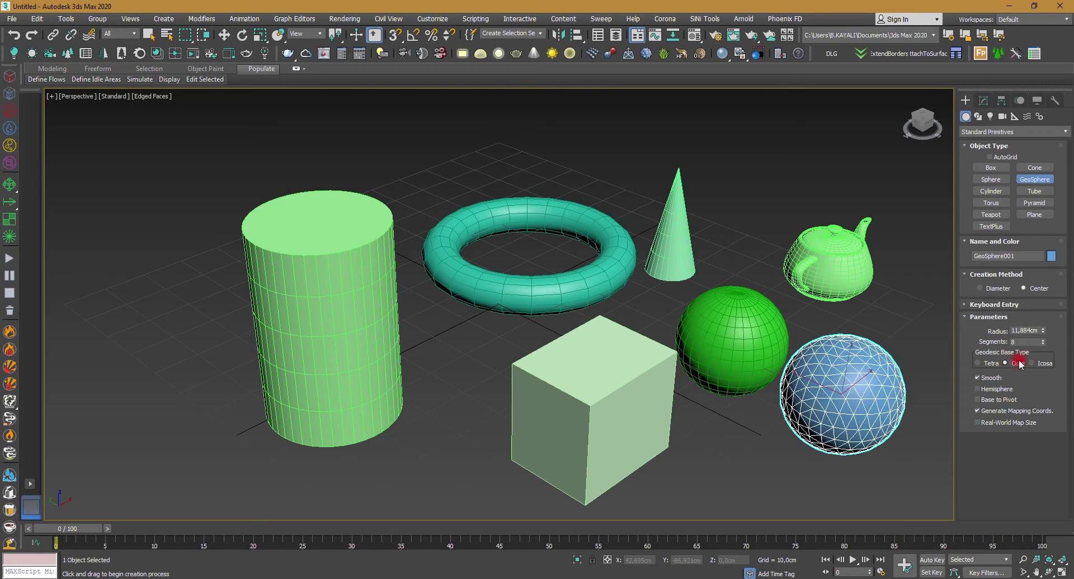
pyautogui.click(980, 364)
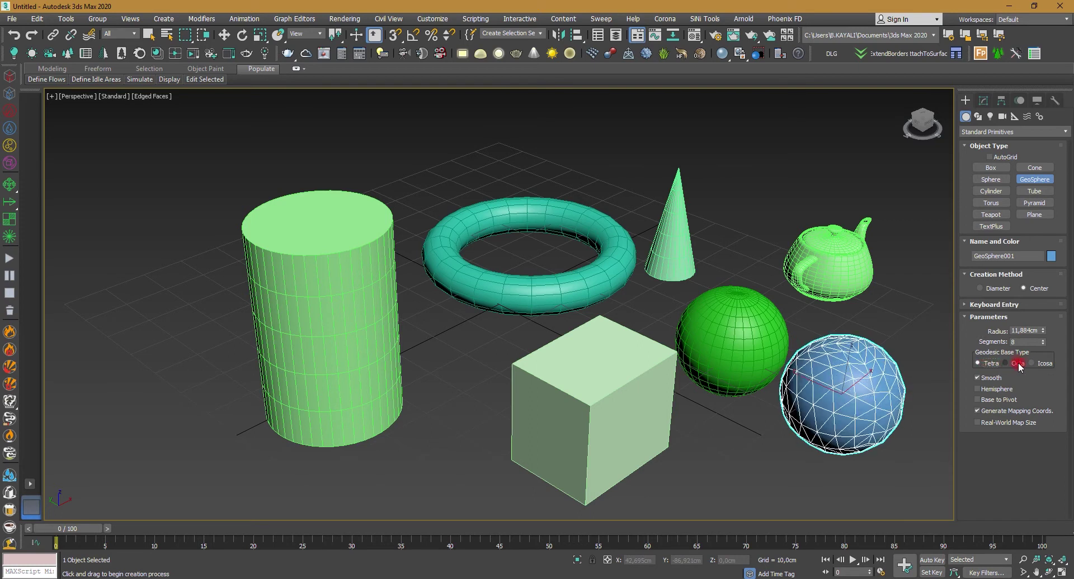
pyautogui.click(1018, 364)
pyautogui.click(1038, 364)
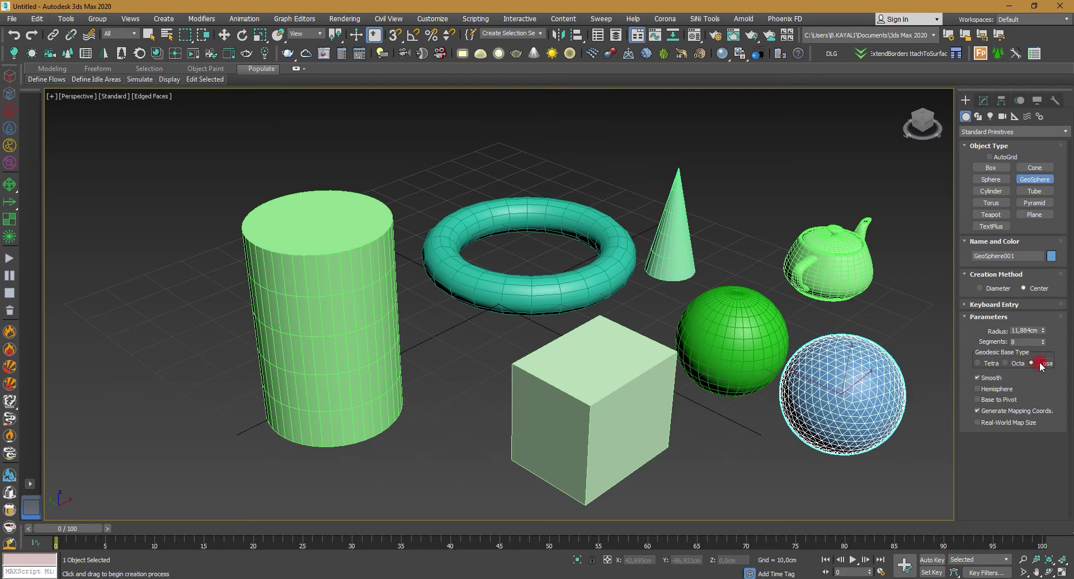
pyautogui.moveTo(1044, 344); pyautogui.dragTo(1043, 335)
pyautogui.click(977, 389)
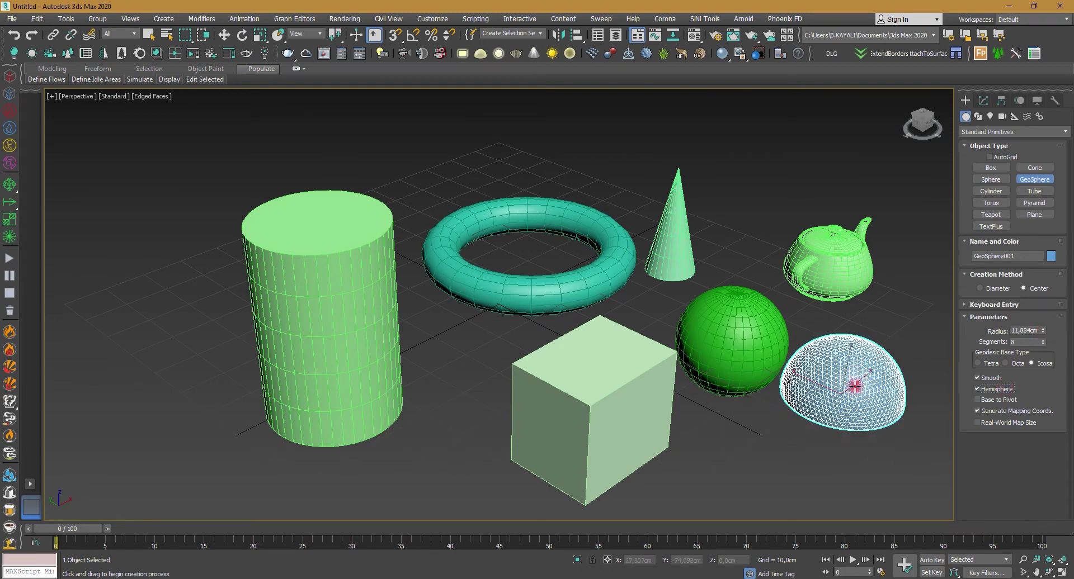
# Orbit to inspect the hemisphere from below and the side, then zoom out to the whole scene.
pyautogui.click(1049, 572)
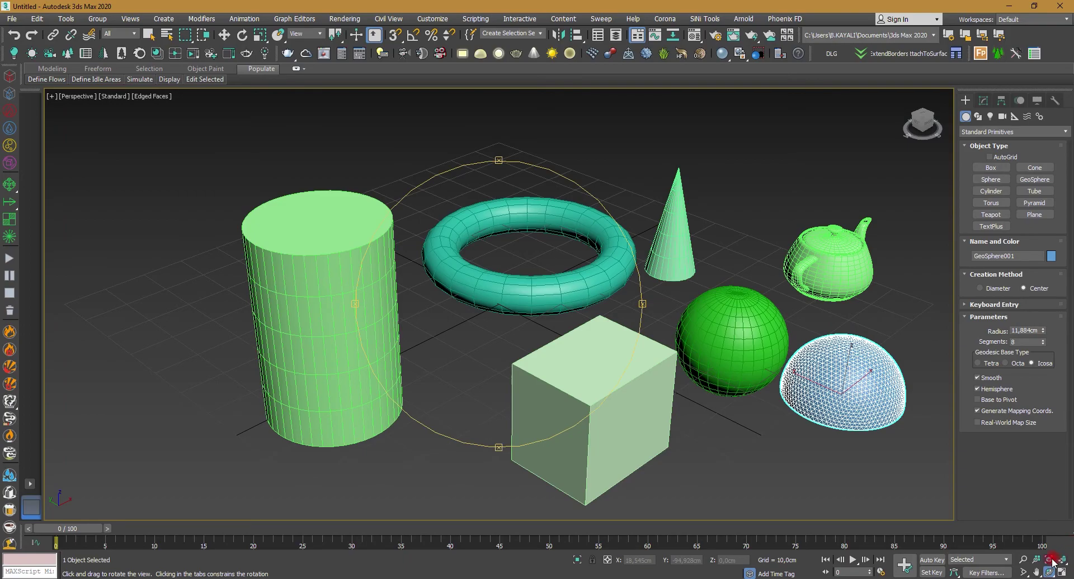
pyautogui.press('z')
pyautogui.moveTo(511, 335)
pyautogui.mouseDown()
pyautogui.moveTo(515, 256)
pyautogui.moveTo(532, 234)
pyautogui.moveTo(597, 237)
pyautogui.moveTo(613, 265)
pyautogui.moveTo(599, 278)
pyautogui.moveTo(537, 239)
pyautogui.mouseUp()
pyautogui.rightClick(537, 240)
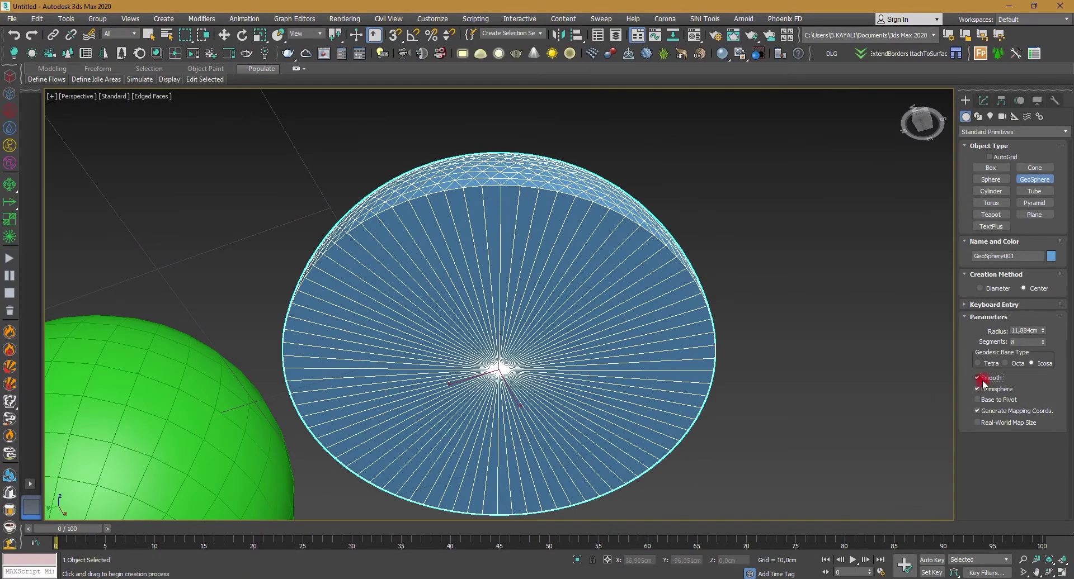
pyautogui.click(1047, 572)
pyautogui.moveTo(556, 290)
pyautogui.mouseDown()
pyautogui.moveTo(512, 352)
pyautogui.moveTo(513, 385)
pyautogui.mouseUp()
pyautogui.scroll(-5, 556, 352)
pyautogui.moveTo(546, 353); pyautogui.dragTo(594, 351)
pyautogui.rightClick(594, 350)
pyautogui.moveTo(594, 350); pyautogui.dragTo(620, 334, button='middle')
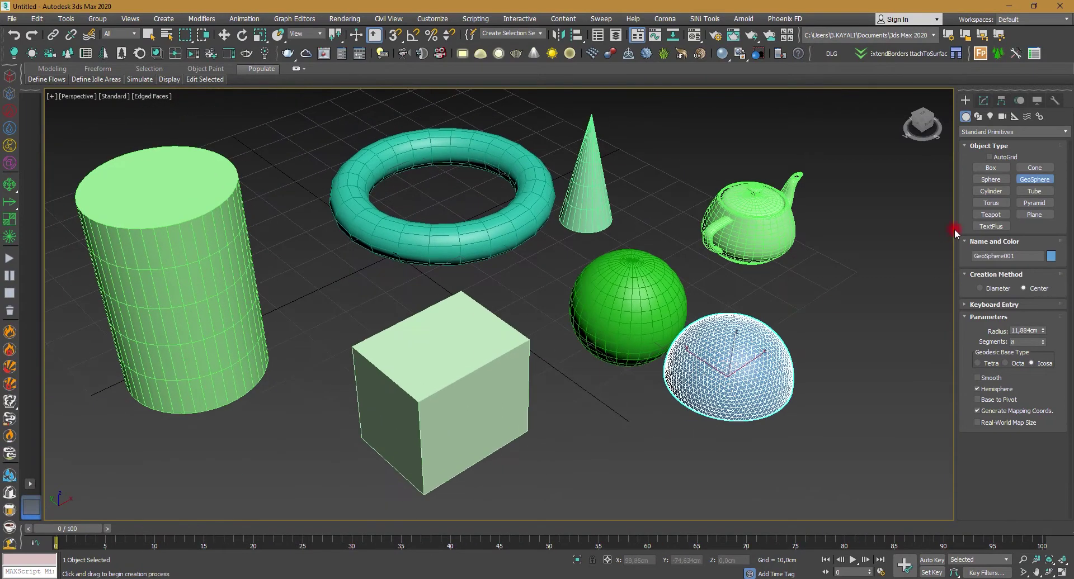
pyautogui.click(1034, 191)
# Draw a tube, then reduce it to 8 sides, much shorter, with fewer cap and height segments.
pyautogui.moveTo(704, 338)
pyautogui.mouseDown(button='middle')
pyautogui.moveTo(737, 323)
pyautogui.moveTo(698, 314)
pyautogui.mouseUp(button='middle')
pyautogui.moveTo(742, 286); pyautogui.dragTo(739, 306)
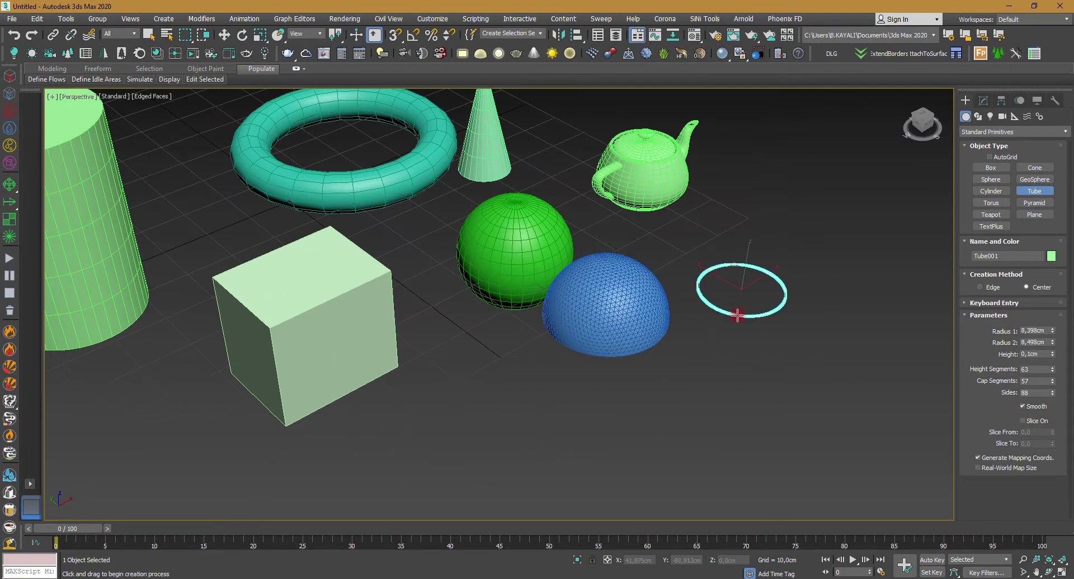
pyautogui.click(736, 304)
pyautogui.click(758, 150)
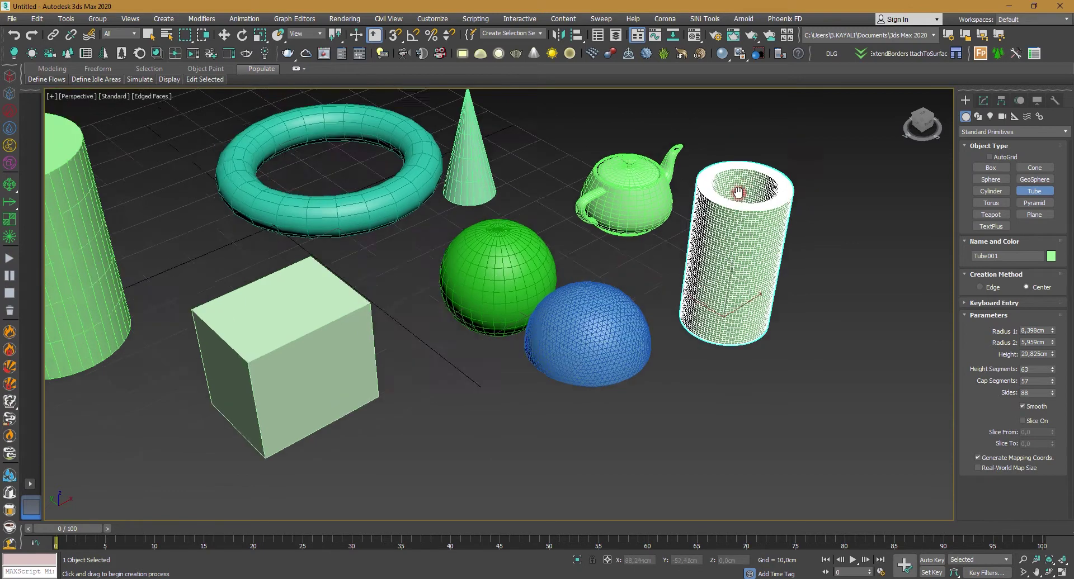
pyautogui.scroll(3, 837, 309)
pyautogui.click(1049, 559)
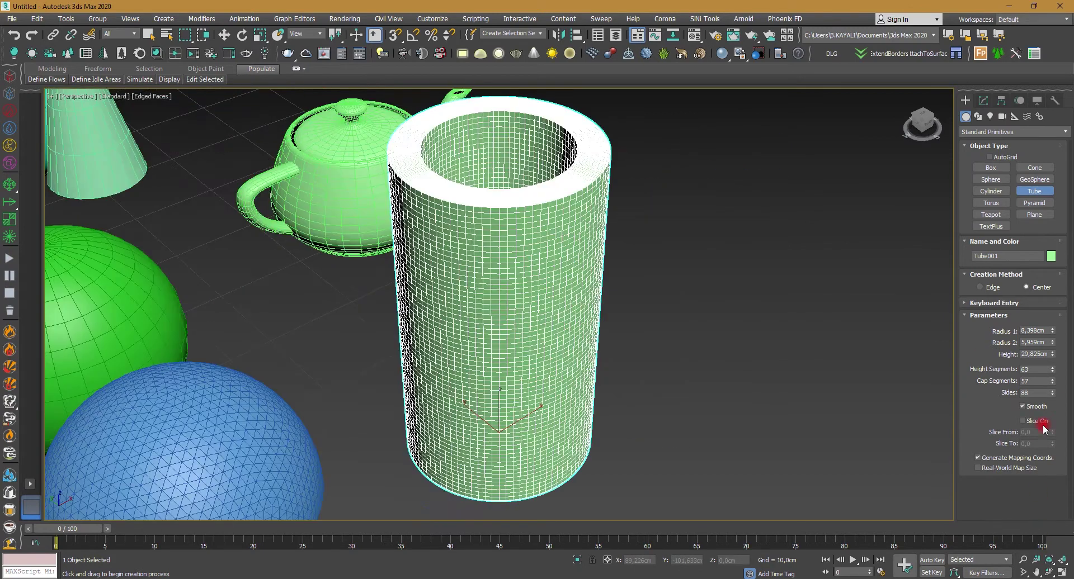
pyautogui.moveTo(1052, 394); pyautogui.dragTo(1053, 440)
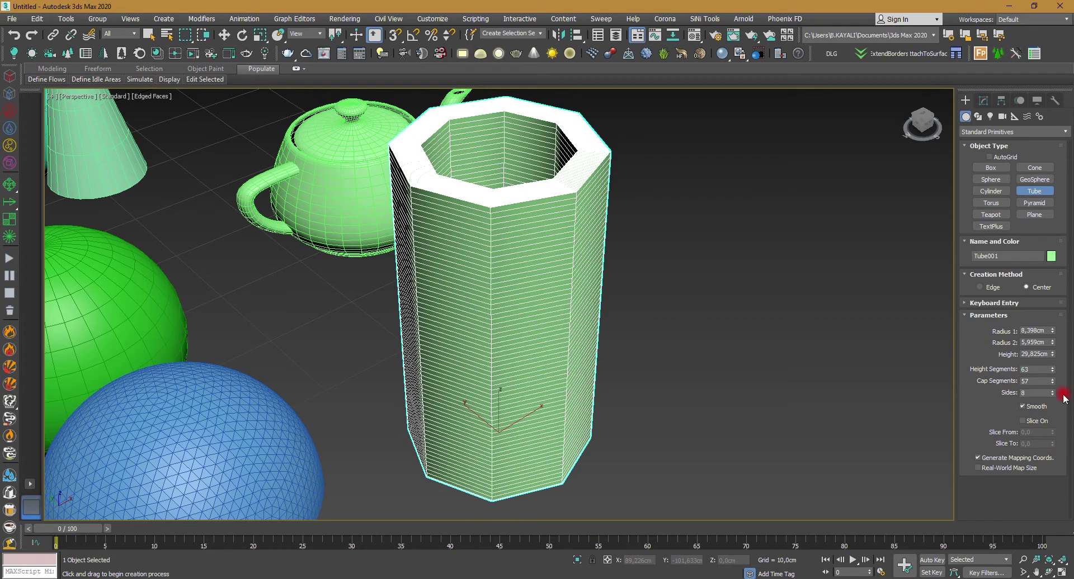
pyautogui.moveTo(1053, 354); pyautogui.dragTo(1059, 380)
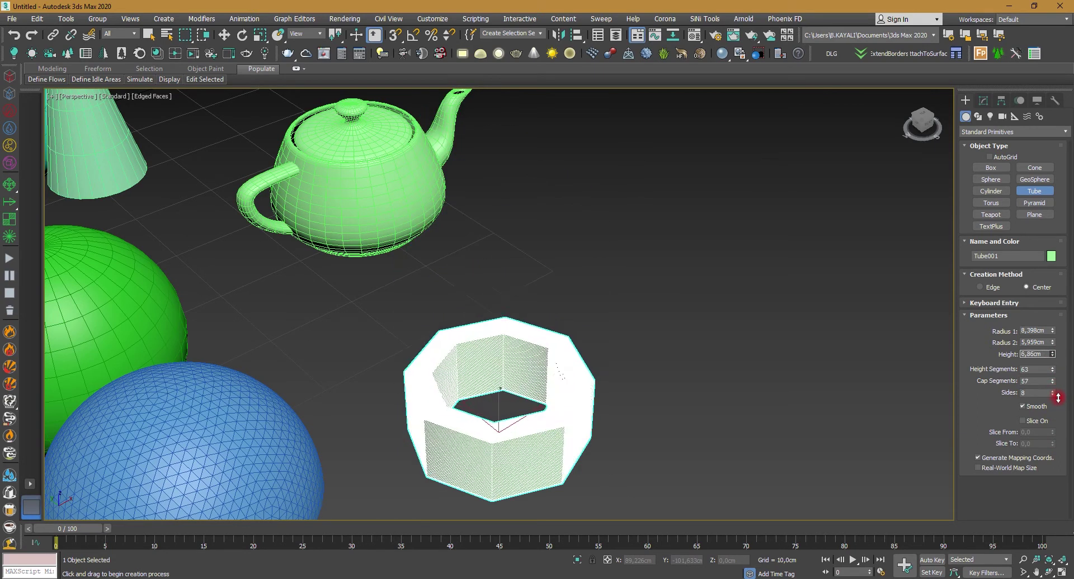
pyautogui.moveTo(1055, 383)
pyautogui.mouseDown()
pyautogui.moveTo(1057, 410)
pyautogui.moveTo(1054, 387)
pyautogui.mouseUp()
pyautogui.click(1054, 373)
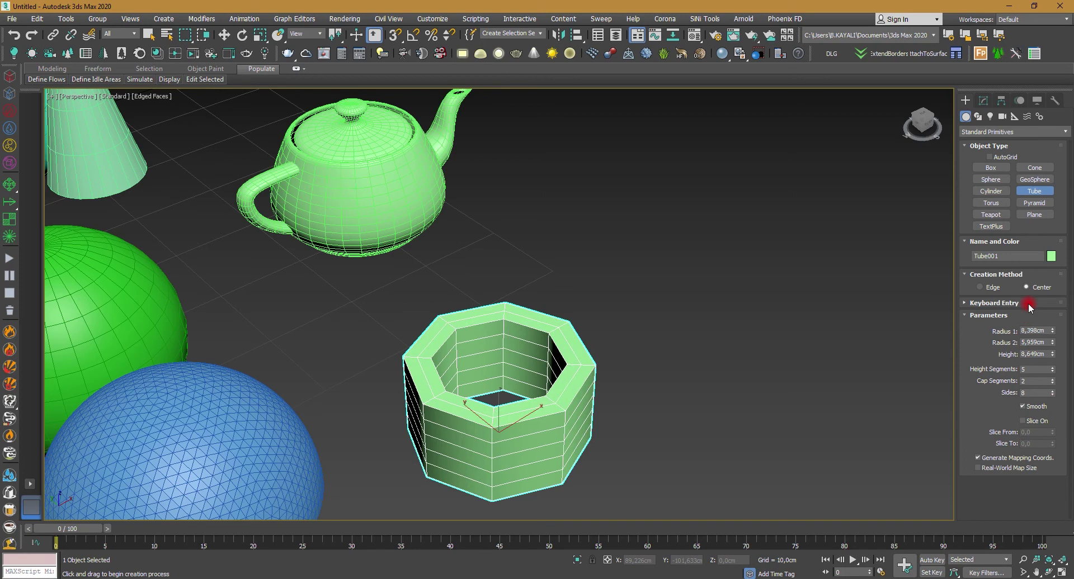
# Draw a pyramid base below the box.
pyautogui.click(1034, 203)
pyautogui.moveTo(541, 339); pyautogui.dragTo(769, 380, button='middle')
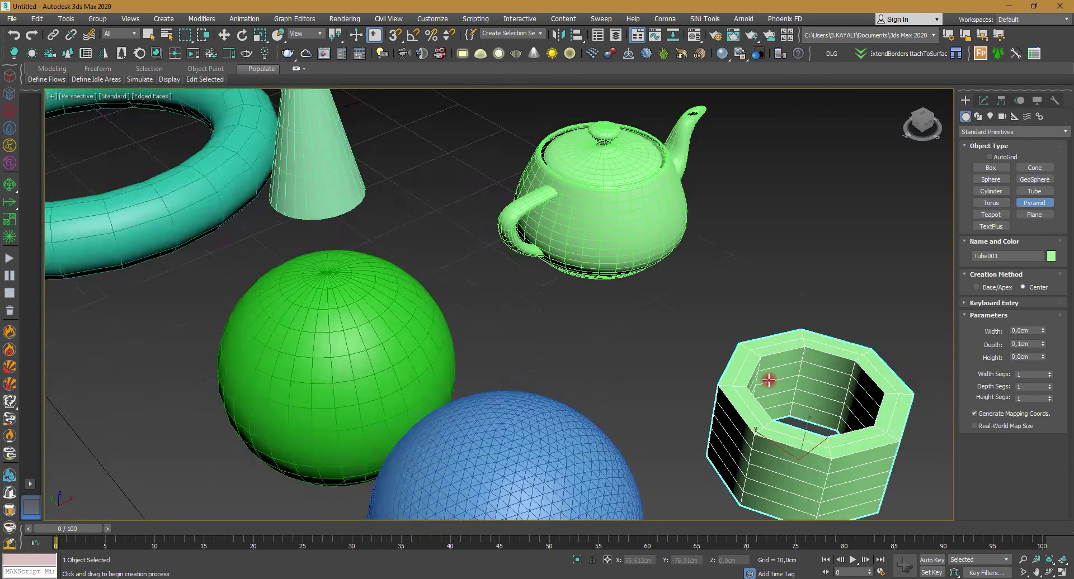
pyautogui.scroll(-5, 770, 380)
pyautogui.moveTo(616, 384); pyautogui.dragTo(612, 489)
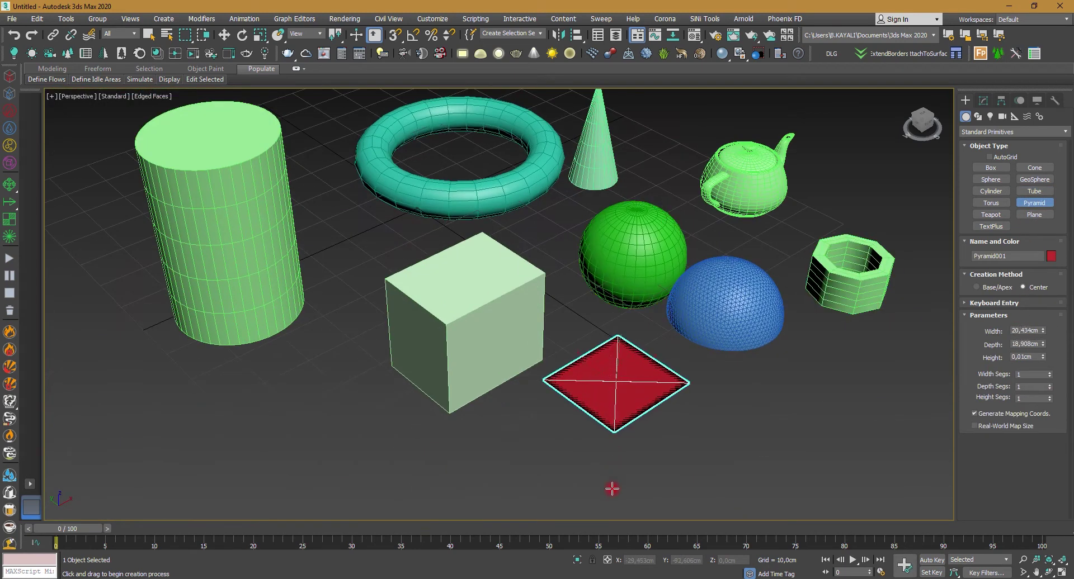
# Draw a 4×4-segment plane in front of the box, then deselect and zoom out.
pyautogui.click(1020, 218)
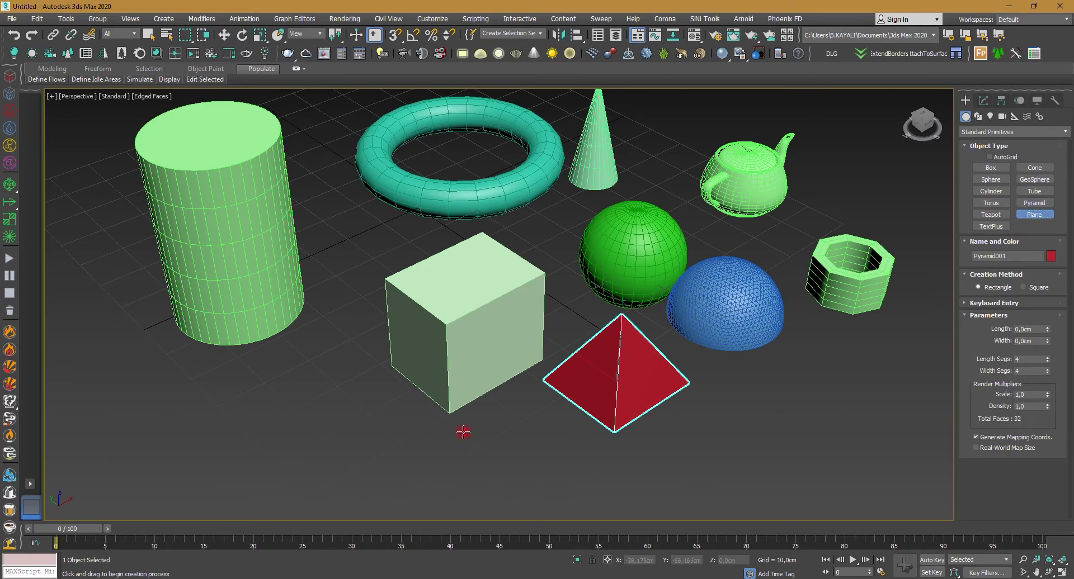
pyautogui.moveTo(462, 431); pyautogui.dragTo(518, 398, button='middle')
pyautogui.moveTo(267, 382)
pyautogui.mouseDown()
pyautogui.moveTo(188, 541)
pyautogui.moveTo(628, 426)
pyautogui.mouseUp()
pyautogui.moveTo(543, 429); pyautogui.dragTo(550, 390, button='middle')
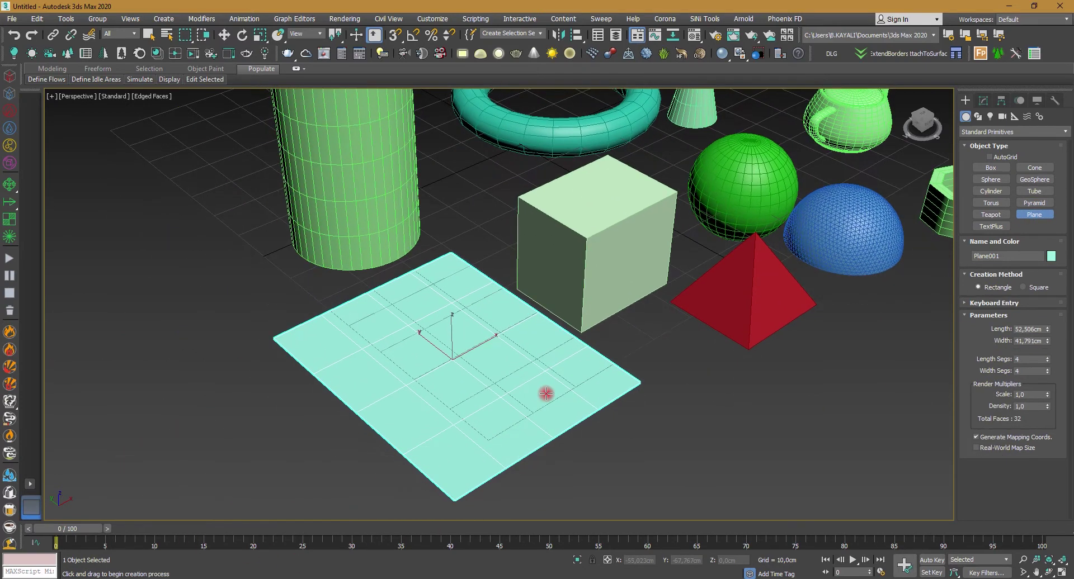
pyautogui.rightClick(548, 393)
pyautogui.scroll(-3, 502, 351)
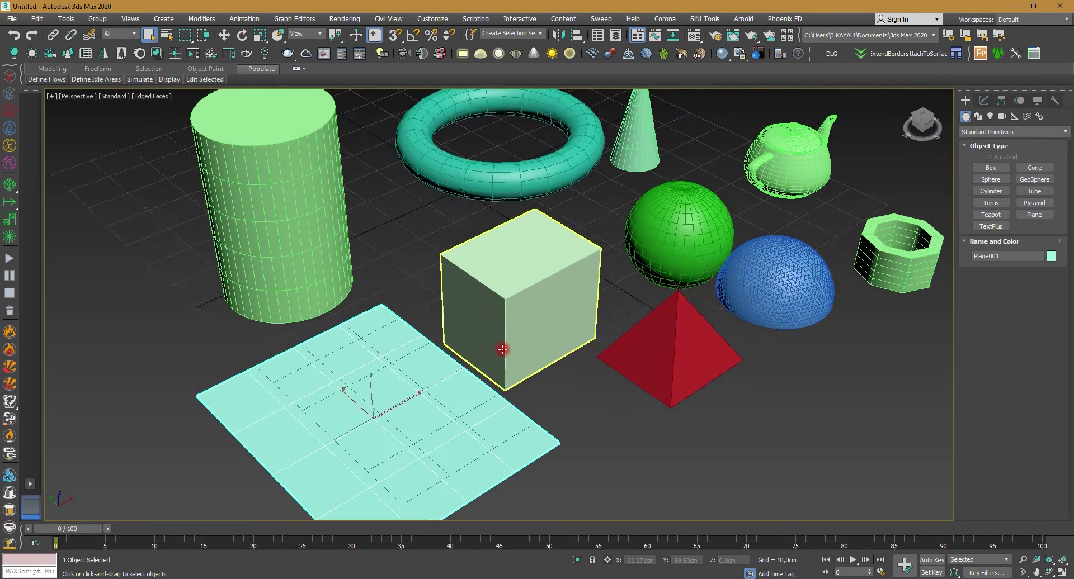
pyautogui.scroll(-3, 509, 350)
pyautogui.click(640, 175)
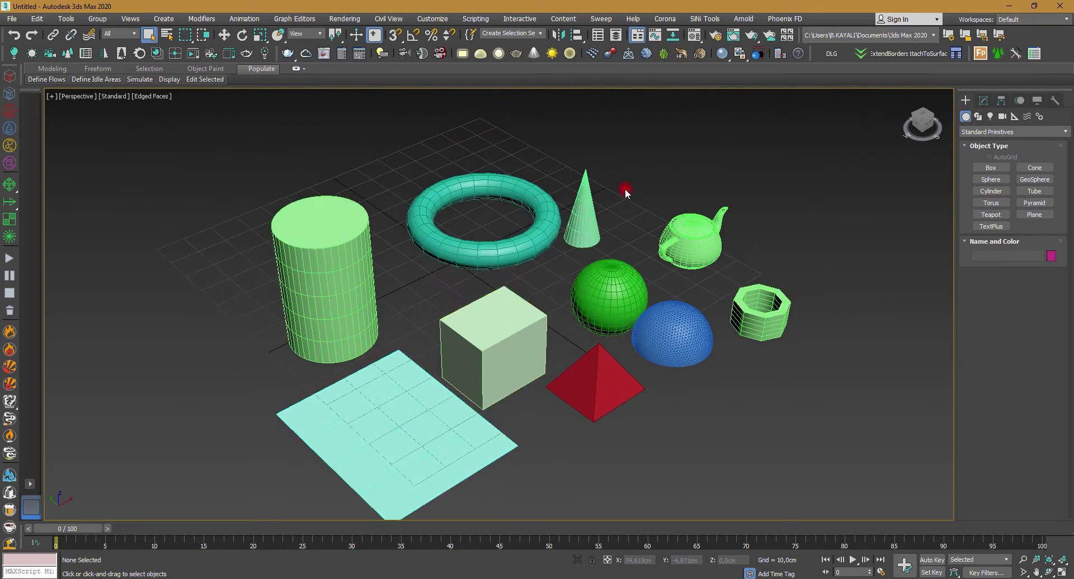
pyautogui.moveTo(624, 190); pyautogui.dragTo(640, 191, button='middle')
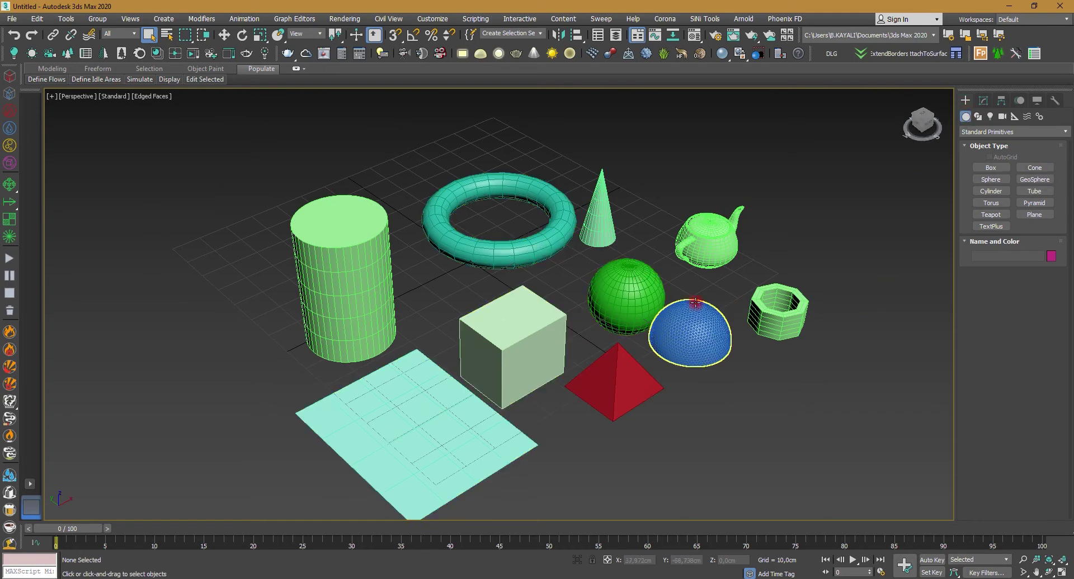
# Rename the plane to ARAZI in the Modify panel.
pyautogui.click(422, 440)
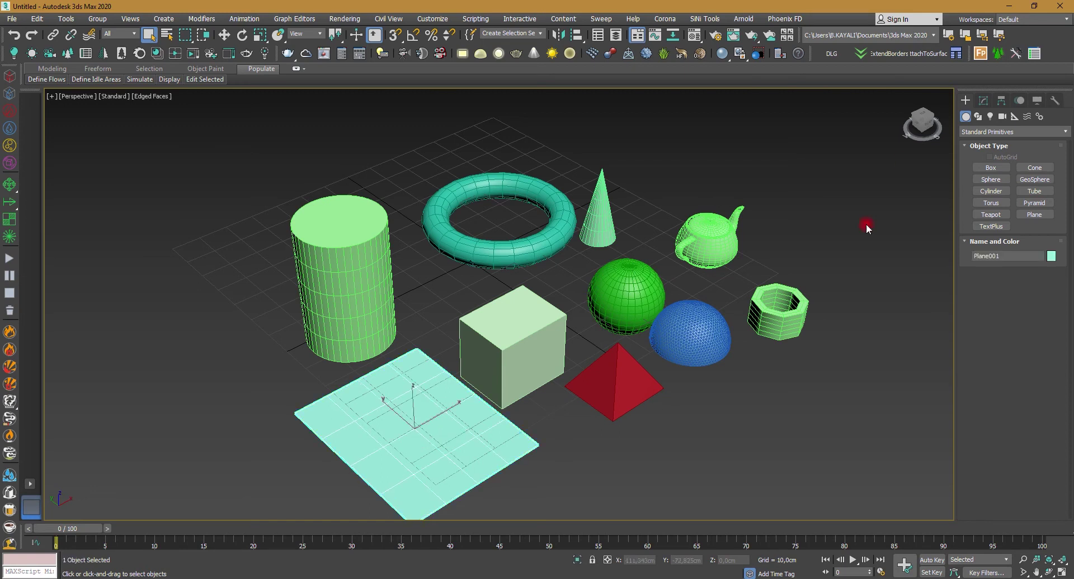
pyautogui.click(986, 102)
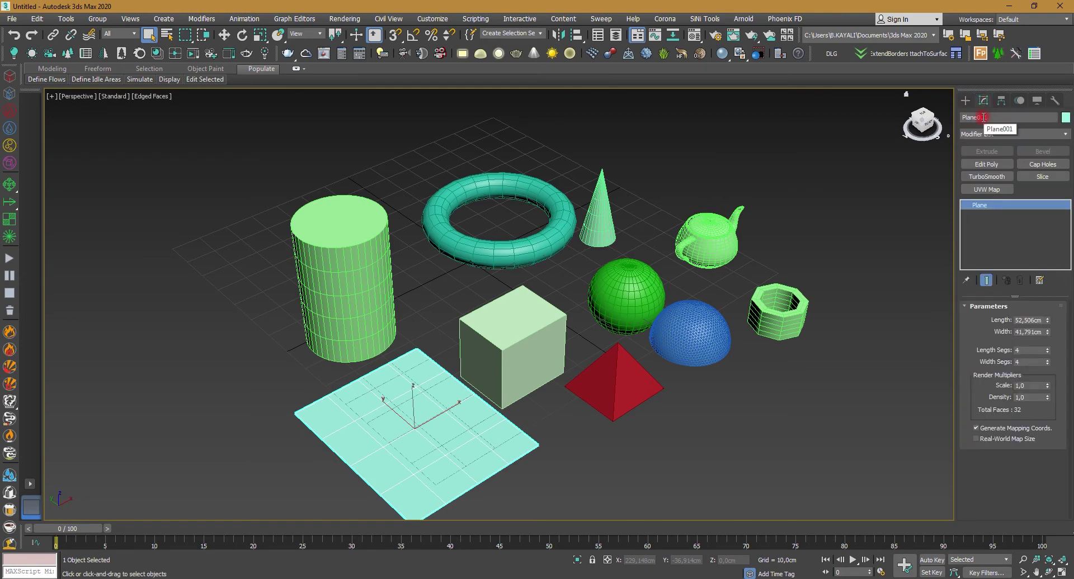
pyautogui.doubleClick(983, 117)
pyautogui.write('ARAZİ')
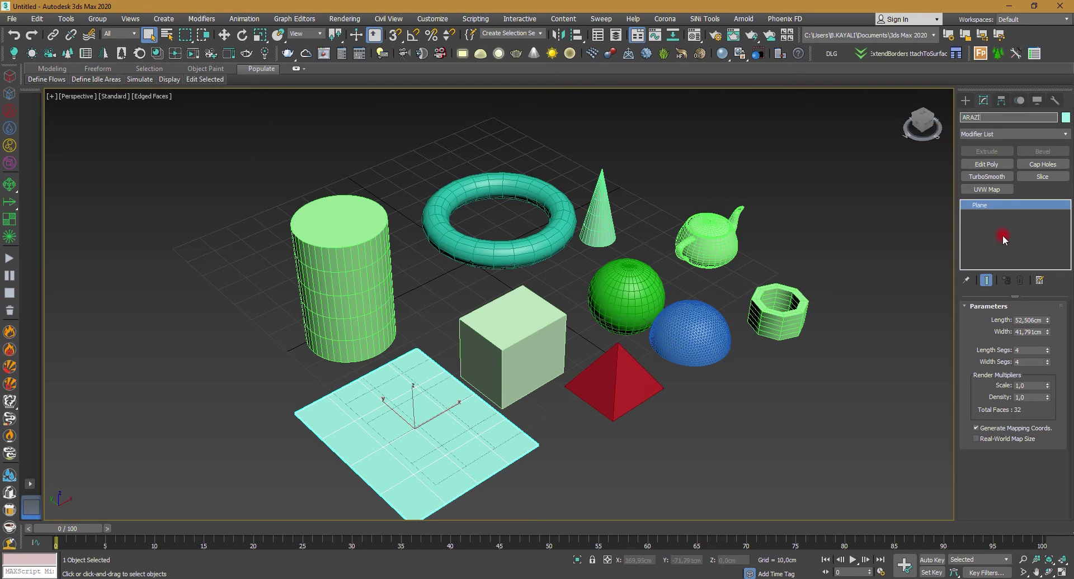
pyautogui.click(692, 259)
pyautogui.click(481, 417)
pyautogui.doubleClick(972, 117)
pyautogui.write('ARAZI')
# Increase the ARAZI plane's length and its length and width segment counts.
pyautogui.click(982, 307)
pyautogui.click(979, 306)
pyautogui.moveTo(1047, 320); pyautogui.dragTo(1049, 339)
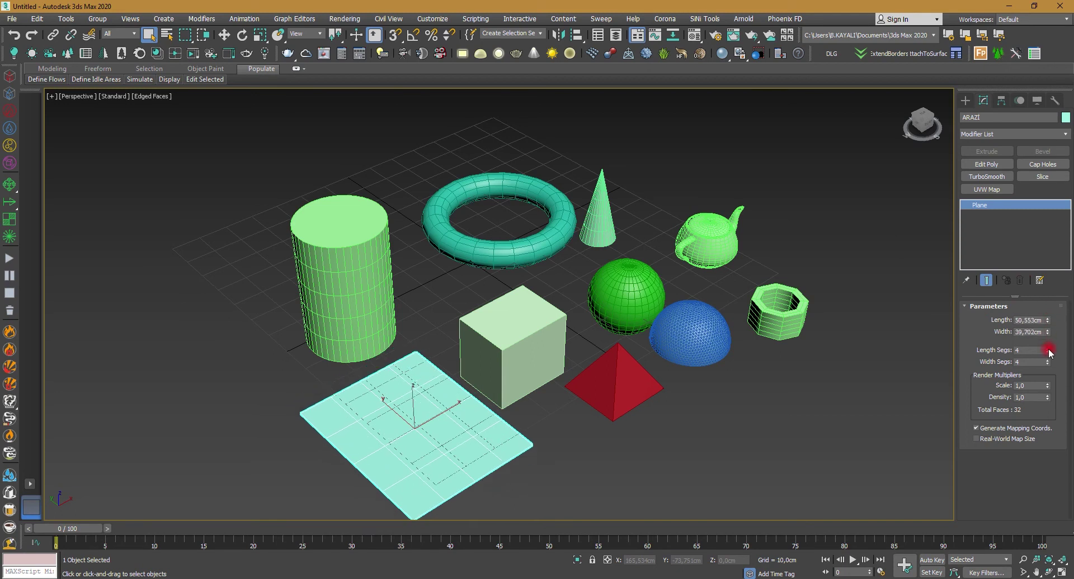
pyautogui.click(1052, 561)
pyautogui.moveTo(1047, 324); pyautogui.dragTo(1048, 335)
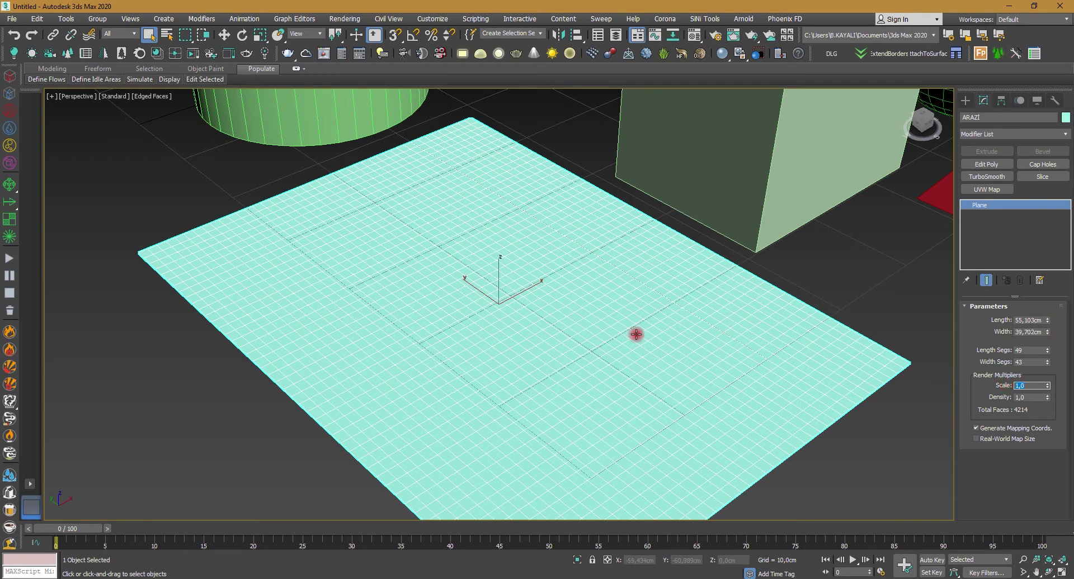
# Select the cylinder and widen its radius to 15,289 cm.
pyautogui.scroll(-5, 636, 334)
pyautogui.scroll(-2, 616, 342)
pyautogui.rightClick(565, 362)
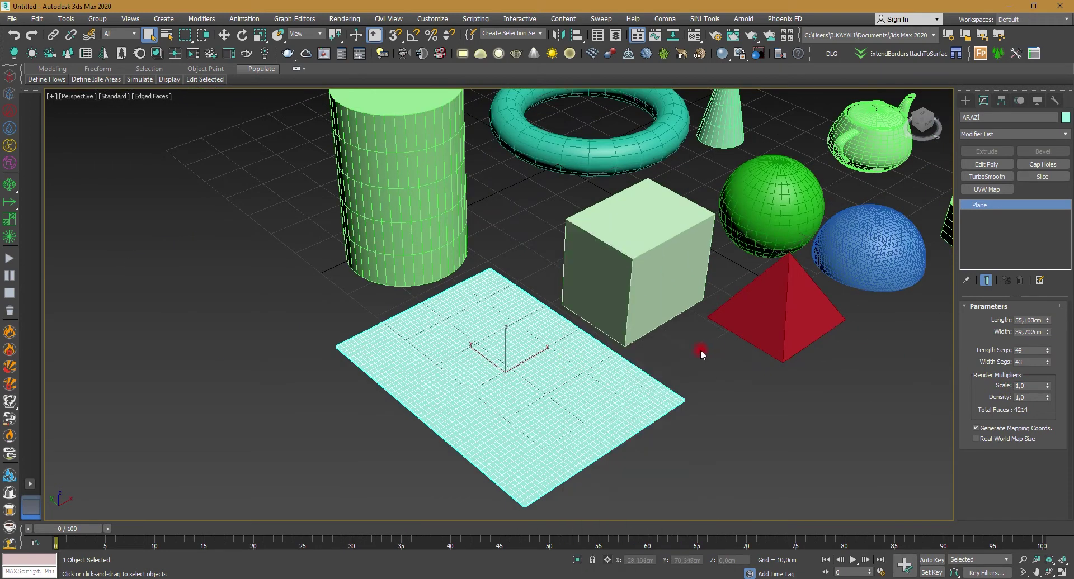
pyautogui.moveTo(700, 352); pyautogui.dragTo(673, 368, button='middle')
pyautogui.moveTo(861, 293); pyautogui.dragTo(830, 318, button='middle')
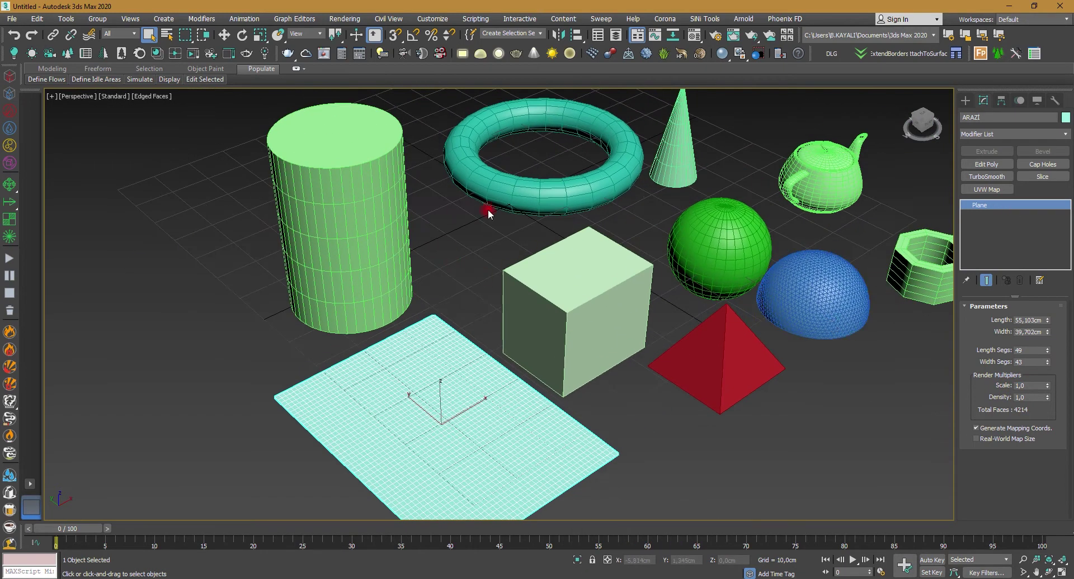
pyautogui.click(341, 235)
pyautogui.moveTo(1050, 322)
pyautogui.mouseDown()
pyautogui.moveTo(1057, 373)
pyautogui.moveTo(1055, 348)
pyautogui.moveTo(1043, 397)
pyautogui.mouseUp()
# Turn on Slice for the cylinder with Slice From 108,5 to cut away a wedge.
pyautogui.click(1050, 559)
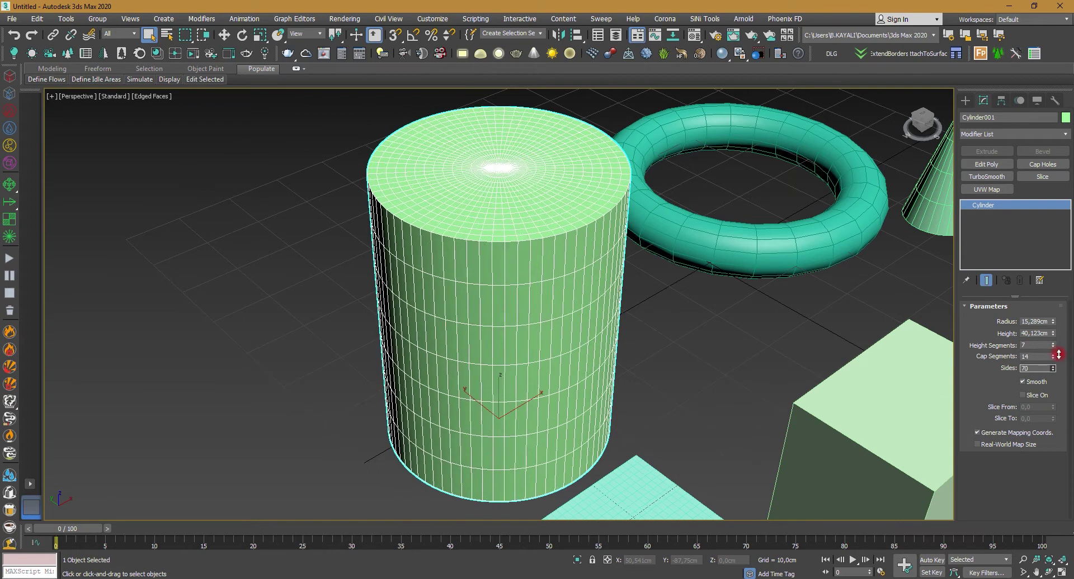
pyautogui.click(1043, 396)
pyautogui.moveTo(1053, 407); pyautogui.dragTo(1050, 203)
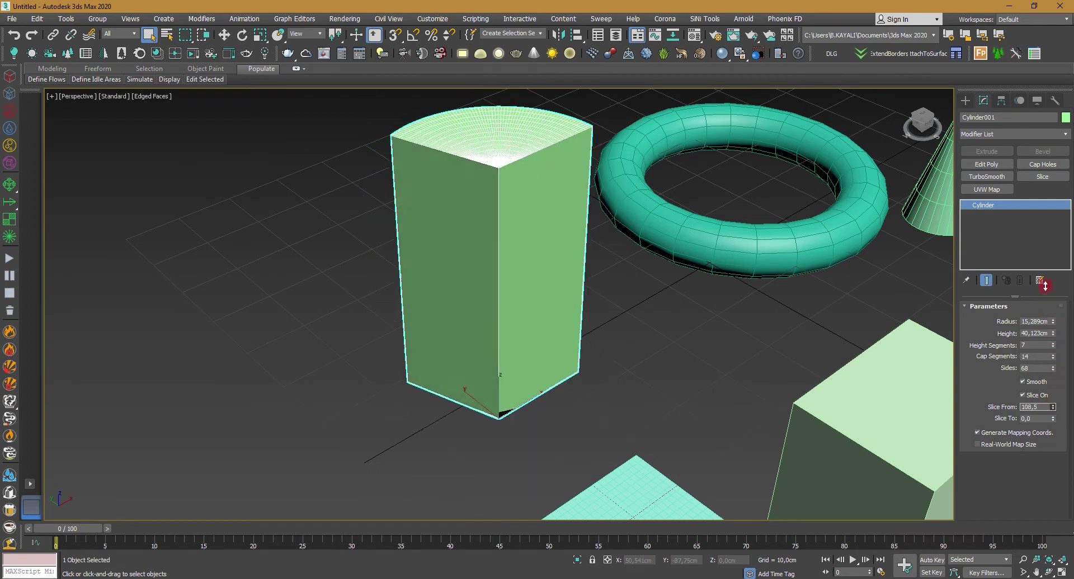
pyautogui.scroll(-3, 626, 316)
pyautogui.click(625, 316)
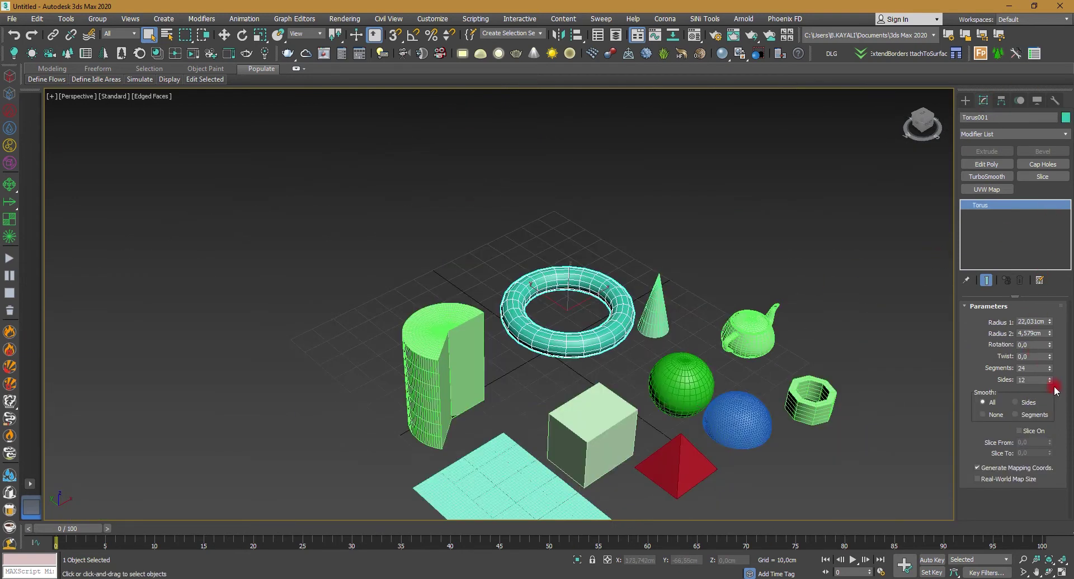
# Give the torus 22 segments and 32 sides, twist 685 and rotation 41.
pyautogui.press('z')
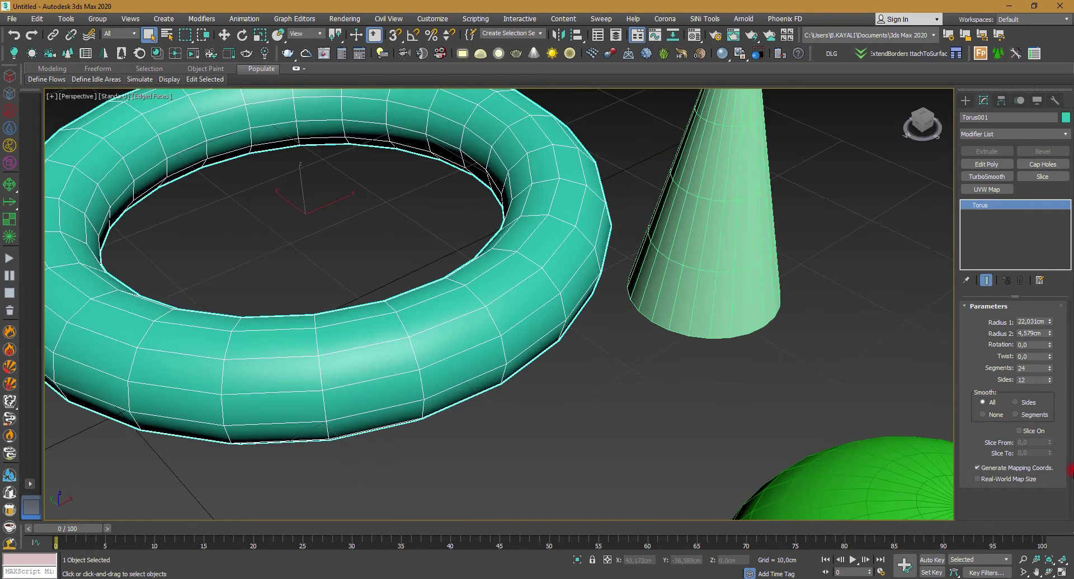
pyautogui.moveTo(1051, 379)
pyautogui.mouseDown()
pyautogui.moveTo(1051, 353)
pyautogui.moveTo(1056, 378)
pyautogui.mouseUp()
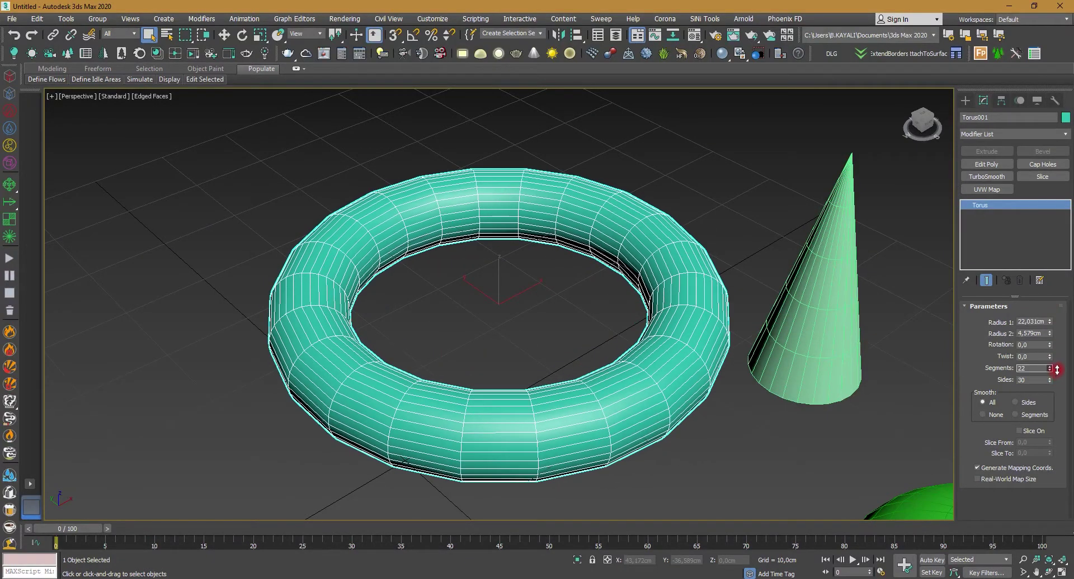
pyautogui.moveTo(1050, 360)
pyautogui.mouseDown()
pyautogui.moveTo(952, 200)
pyautogui.moveTo(969, 153)
pyautogui.mouseUp()
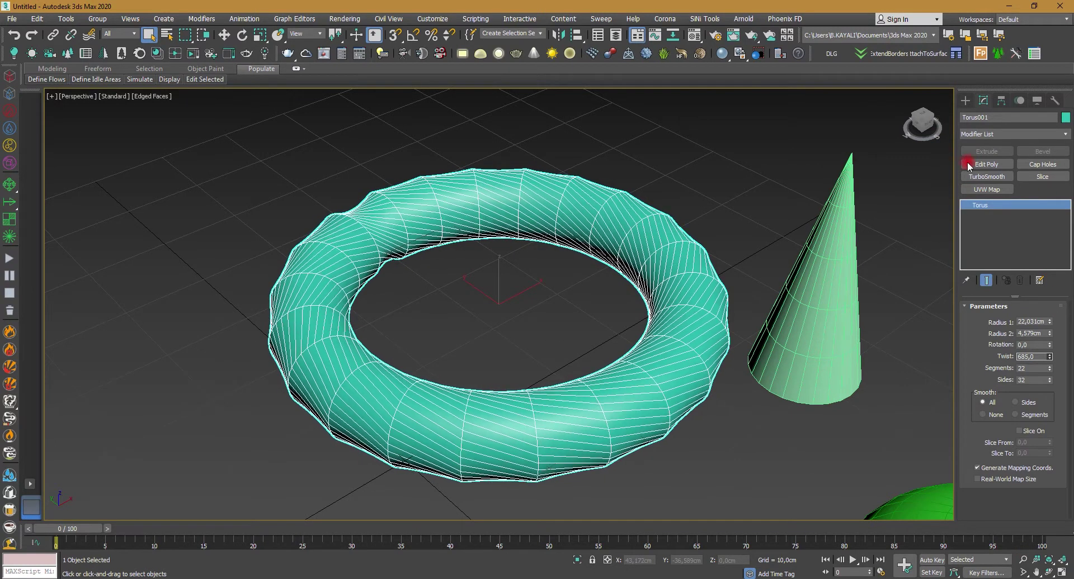
pyautogui.moveTo(1052, 345)
pyautogui.mouseDown()
pyautogui.moveTo(52, 216)
pyautogui.moveTo(79, 299)
pyautogui.mouseUp()
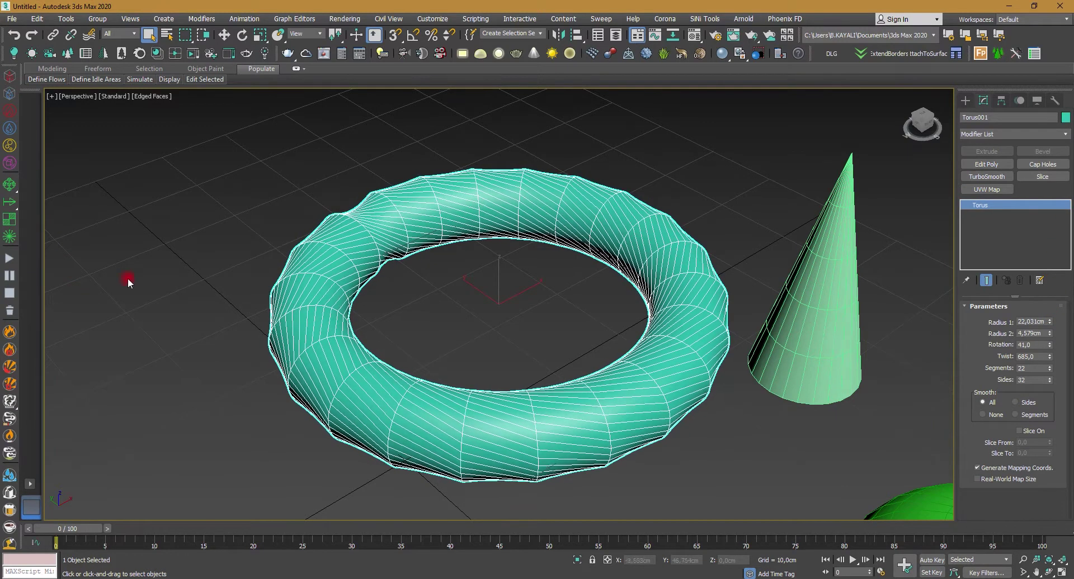
# Turn on Slice for the torus with Slice From 68,5, leaving a curved tube segment.
pyautogui.click(1033, 431)
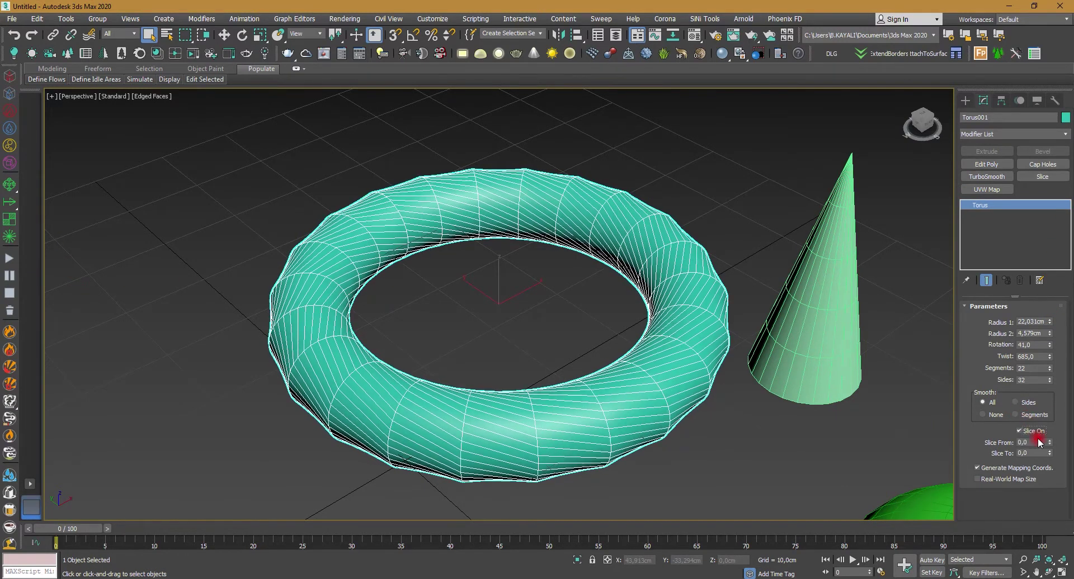
pyautogui.moveTo(1050, 442)
pyautogui.mouseDown()
pyautogui.moveTo(1058, 345)
pyautogui.moveTo(54, 89)
pyautogui.moveTo(82, 352)
pyautogui.moveTo(81, 262)
pyautogui.mouseUp()
pyautogui.moveTo(847, 293); pyautogui.dragTo(564, 259, button='middle')
pyautogui.scroll(-5, 564, 259)
pyautogui.scroll(4, 576, 293)
pyautogui.rightClick(715, 229)
# Marquee-select every object in the scene and delete them.
pyautogui.click(784, 245)
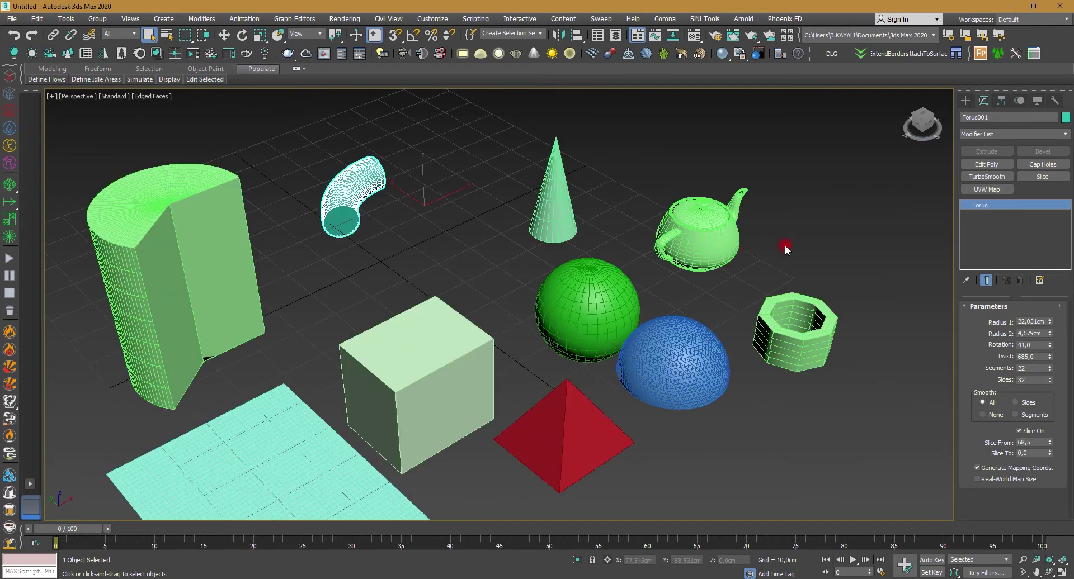
pyautogui.scroll(-8, 787, 250)
pyautogui.press('z')
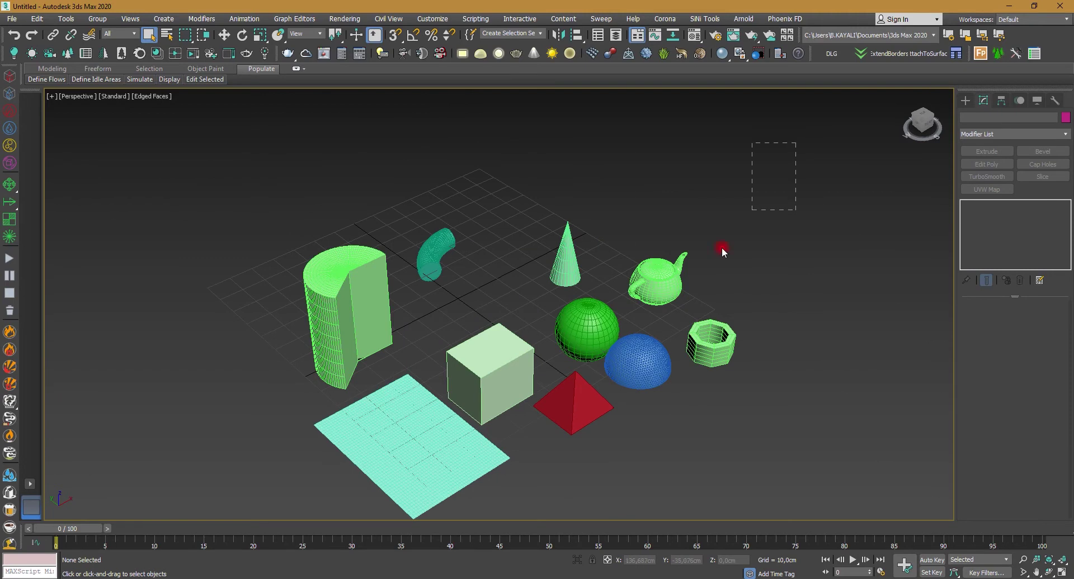
pyautogui.moveTo(795, 143); pyautogui.dragTo(290, 509)
pyautogui.press('Delete')
# Switch the Create panel from Geometry to Shapes to show the Splines list.
pyautogui.click(965, 100)
pyautogui.click(965, 117)
pyautogui.click(1004, 133)
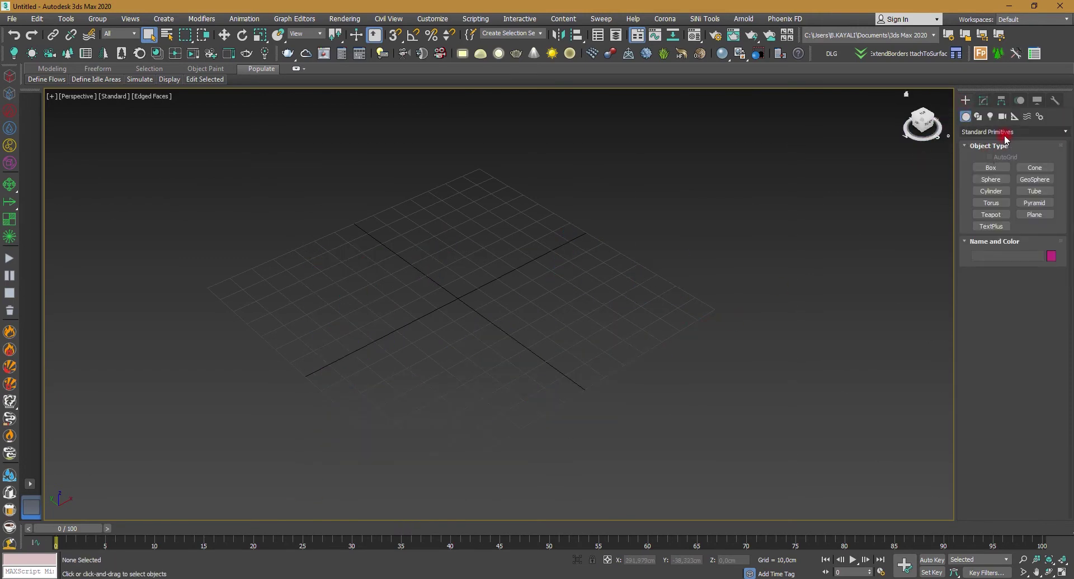
pyautogui.click(991, 117)
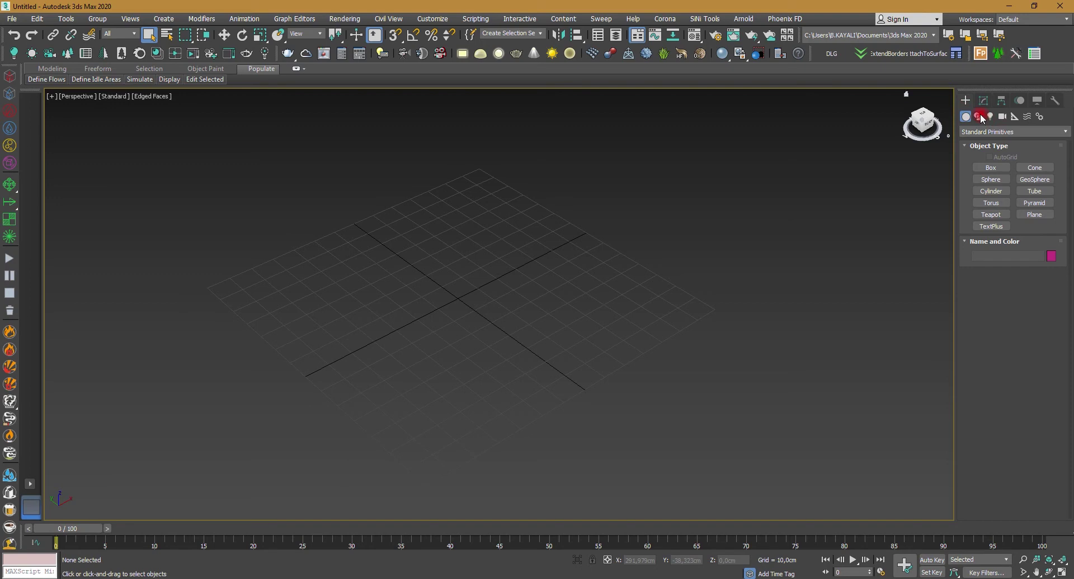
pyautogui.click(980, 117)
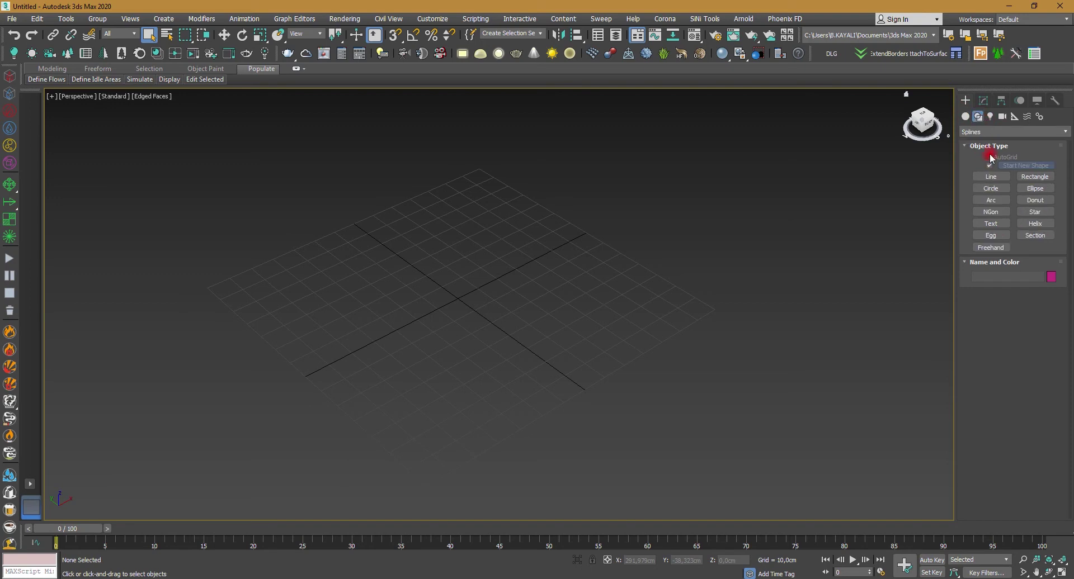
pyautogui.click(995, 170)
# Try the rectangle, circle, arc, text, donut and helix spline types, settling on Star.
pyautogui.click(1035, 177)
pyautogui.click(991, 189)
pyautogui.click(1000, 200)
pyautogui.click(991, 223)
pyautogui.click(1034, 212)
pyautogui.click(1034, 200)
pyautogui.click(1037, 223)
pyautogui.click(990, 223)
pyautogui.click(990, 235)
pyautogui.click(990, 178)
pyautogui.click(1035, 211)
# Draw a sharp-pointed six-point star at the grid centre.
pyautogui.moveTo(485, 291); pyautogui.dragTo(462, 355)
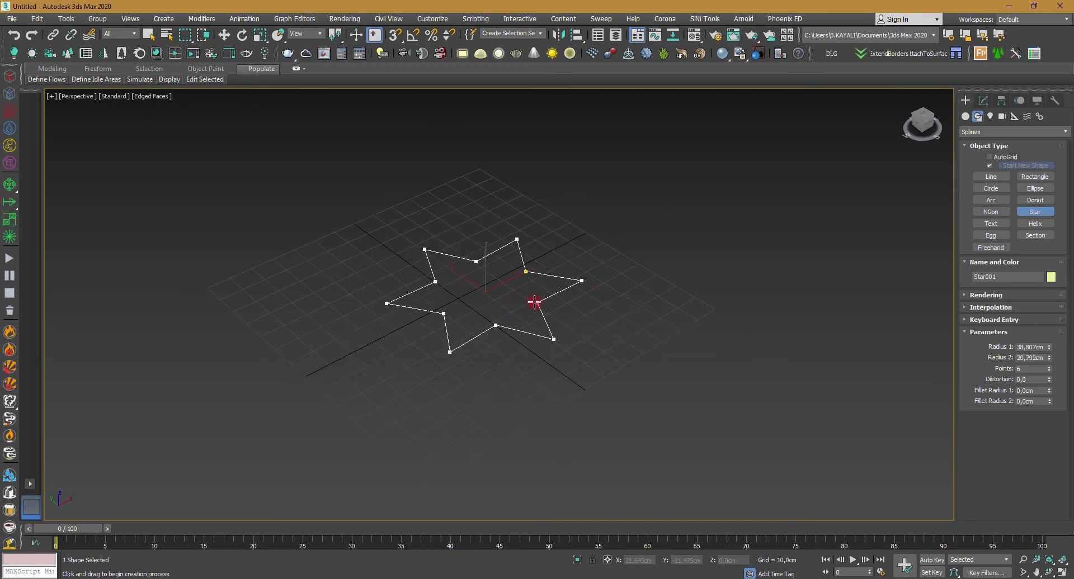
pyautogui.click(507, 307)
pyautogui.moveTo(810, 260); pyautogui.dragTo(899, 287, button='middle')
# Draw a donut to the right of the star, abandoning an unfinished second star.
pyautogui.click(1035, 199)
pyautogui.moveTo(723, 344); pyautogui.dragTo(723, 382)
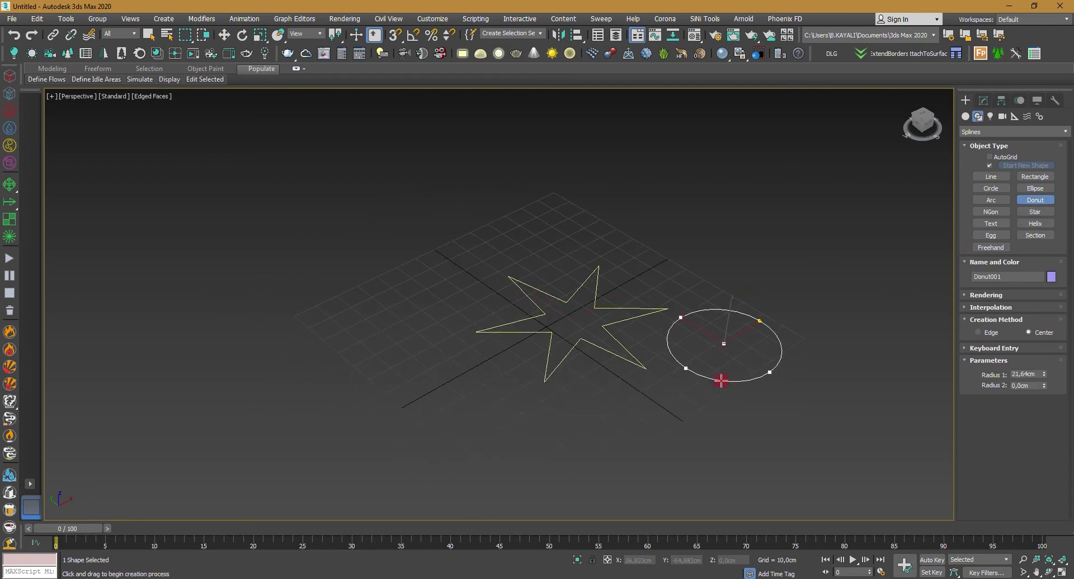
pyautogui.click(1035, 211)
pyautogui.moveTo(427, 278); pyautogui.dragTo(423, 302)
pyautogui.rightClick(559, 274)
# Draw a helix left of the star, setting its height and top radius.
pyautogui.click(1035, 223)
pyautogui.moveTo(424, 305); pyautogui.dragTo(414, 332)
pyautogui.click(428, 217)
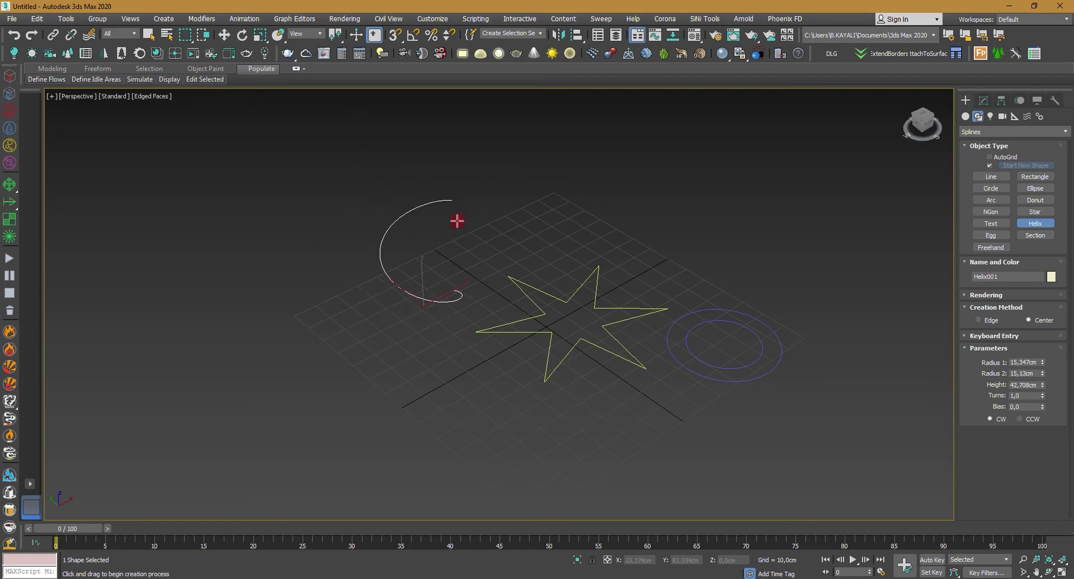
pyautogui.click(428, 197)
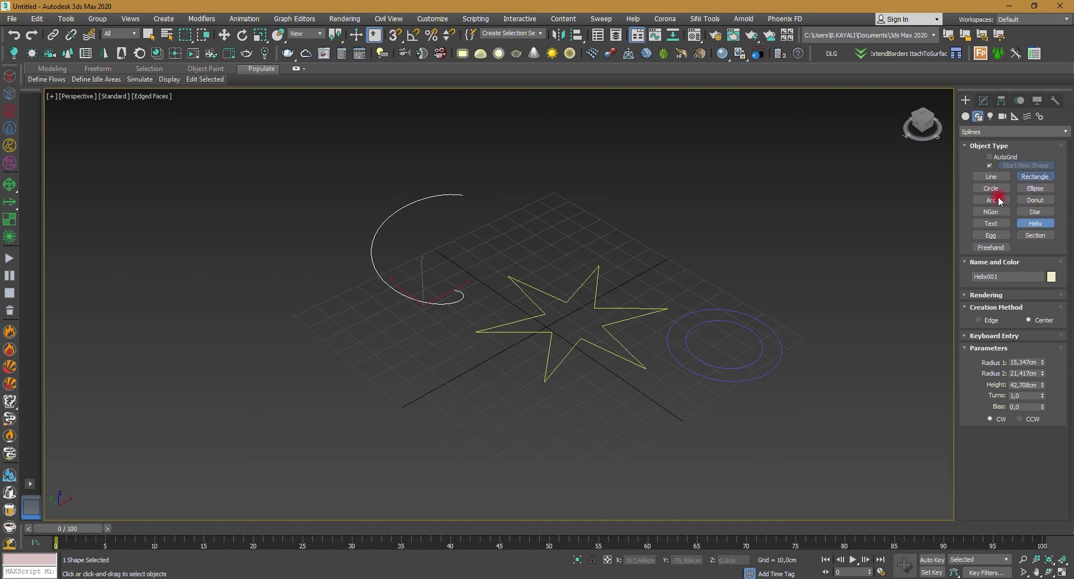
# Draw a rectangle and an arc beside it.
pyautogui.click(1035, 177)
pyautogui.moveTo(437, 378); pyautogui.dragTo(422, 499)
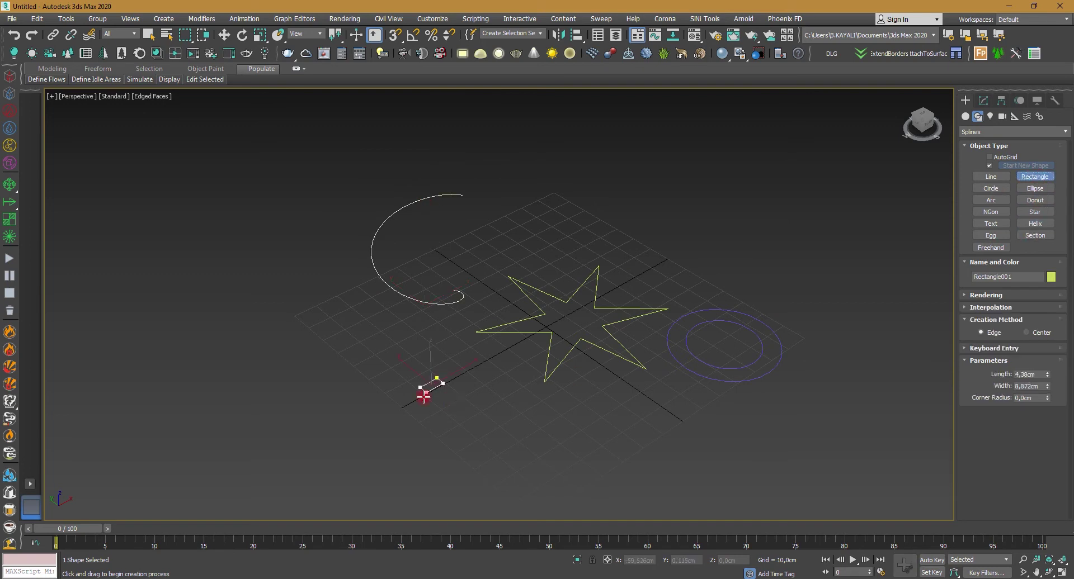
pyautogui.click(990, 200)
pyautogui.moveTo(333, 406); pyautogui.dragTo(420, 361)
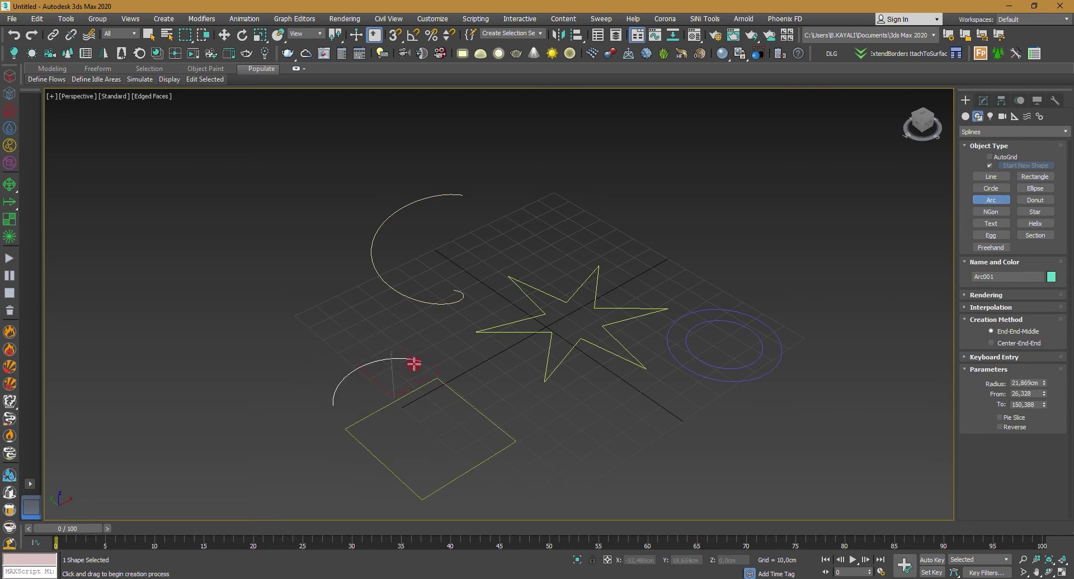
# Draw a circle on the left of the grid and an outlined egg near the centre.
pyautogui.click(990, 188)
pyautogui.moveTo(360, 326); pyautogui.dragTo(345, 301)
pyautogui.click(990, 235)
pyautogui.moveTo(531, 417)
pyautogui.mouseDown()
pyautogui.moveTo(586, 444)
pyautogui.moveTo(626, 413)
pyautogui.moveTo(559, 347)
pyautogui.mouseUp()
pyautogui.click(671, 406)
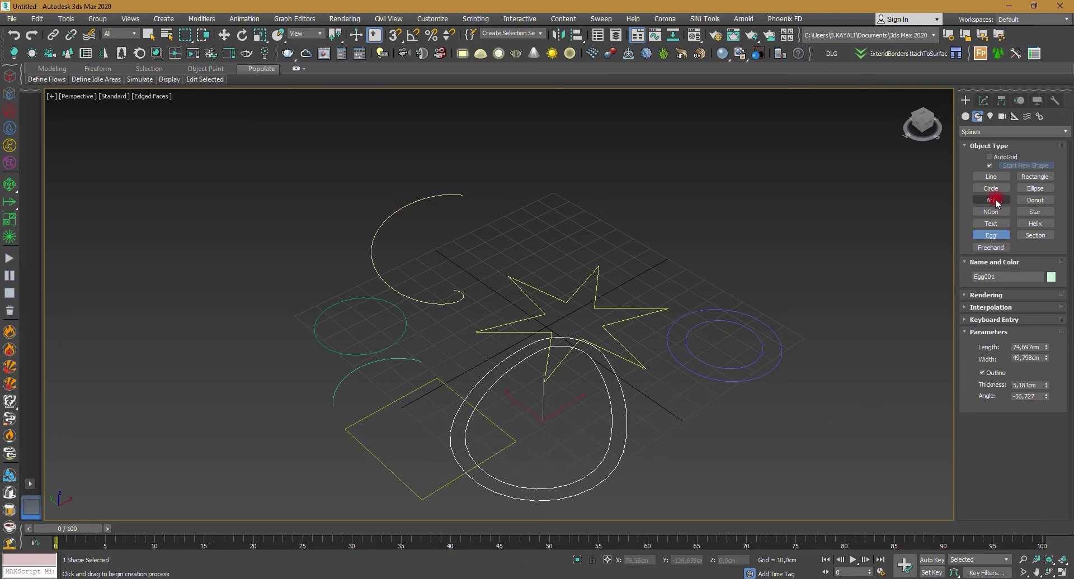
# Draw a six-sided NGon behind the star and stop creating shapes.
pyautogui.click(1002, 217)
pyautogui.moveTo(576, 237); pyautogui.dragTo(567, 270)
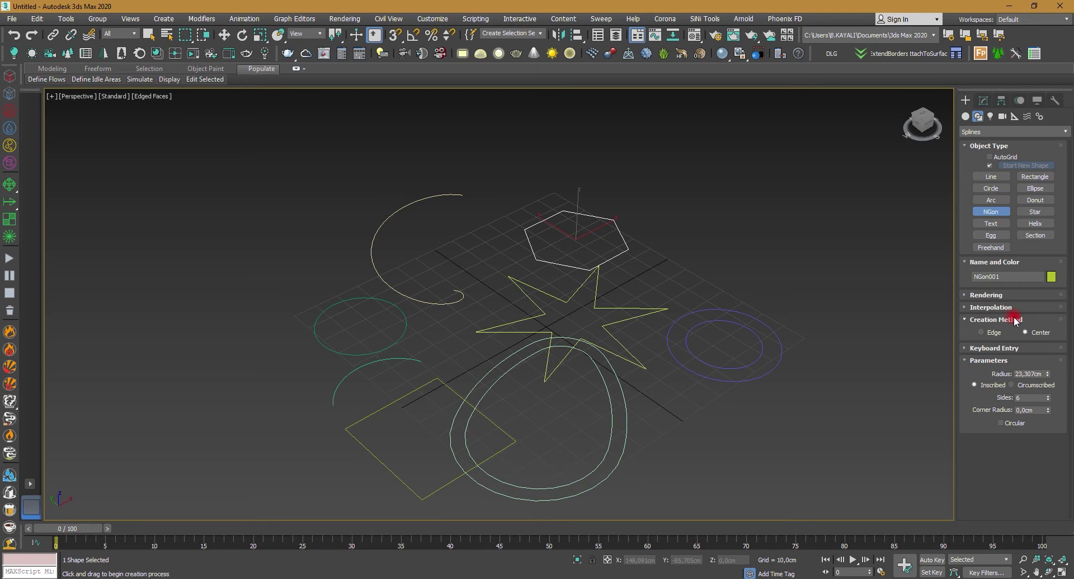
pyautogui.rightClick(764, 294)
# In the Modify panel, raise the star to 15 points and adjust Radius 2, Distortion and Fillet Radius 2.
pyautogui.click(669, 274)
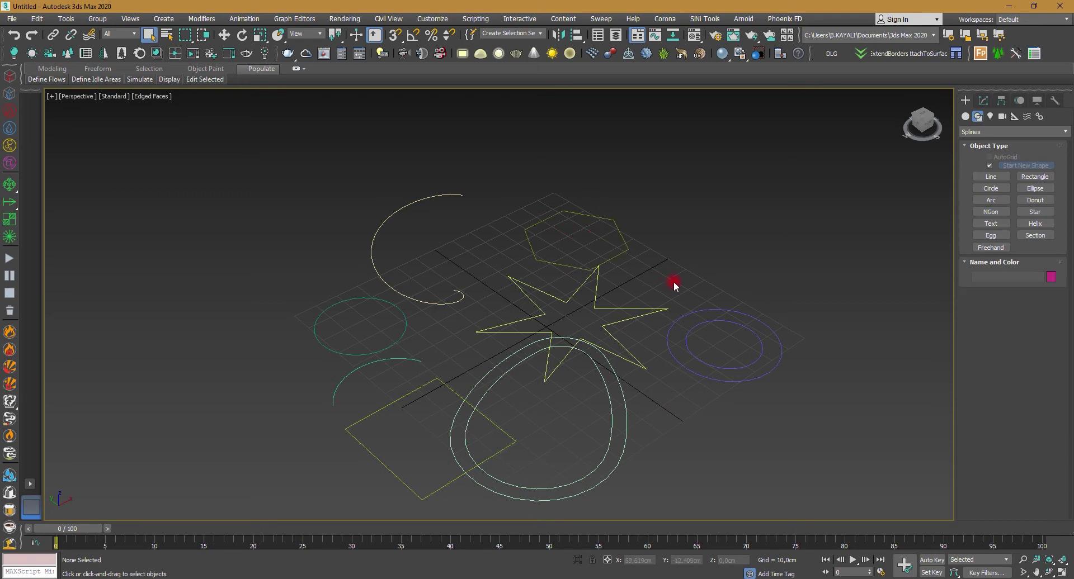
pyautogui.click(633, 308)
pyautogui.click(983, 100)
pyautogui.click(1023, 346)
pyautogui.moveTo(1052, 370)
pyautogui.mouseDown()
pyautogui.moveTo(1053, 331)
pyautogui.moveTo(1048, 374)
pyautogui.moveTo(1058, 380)
pyautogui.moveTo(35, 467)
pyautogui.mouseUp()
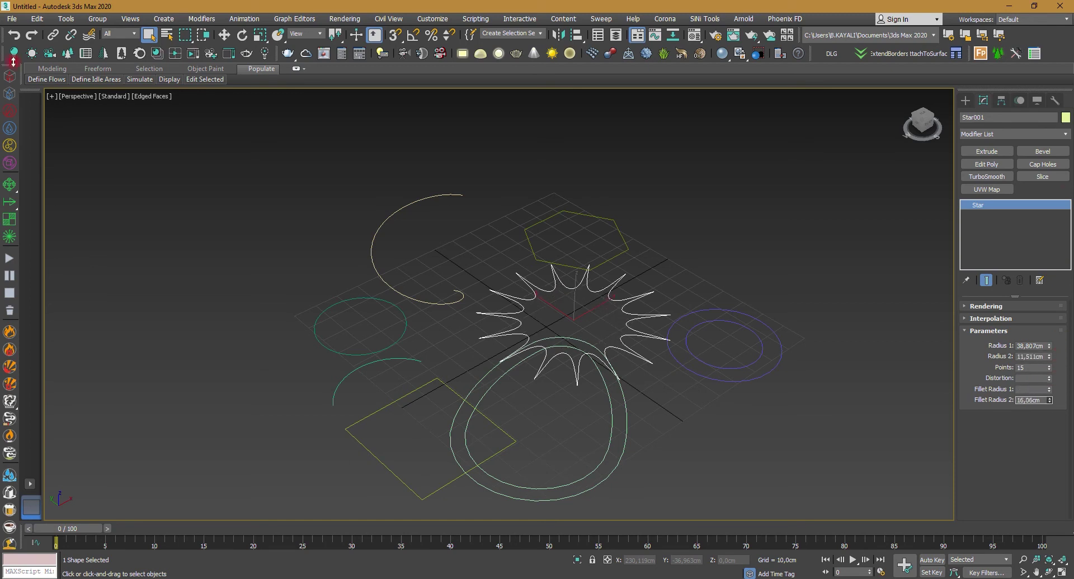
# Isolate the star and recentre the view on it.
pyautogui.click(1050, 568)
pyautogui.rightClick(681, 336)
pyautogui.click(678, 354)
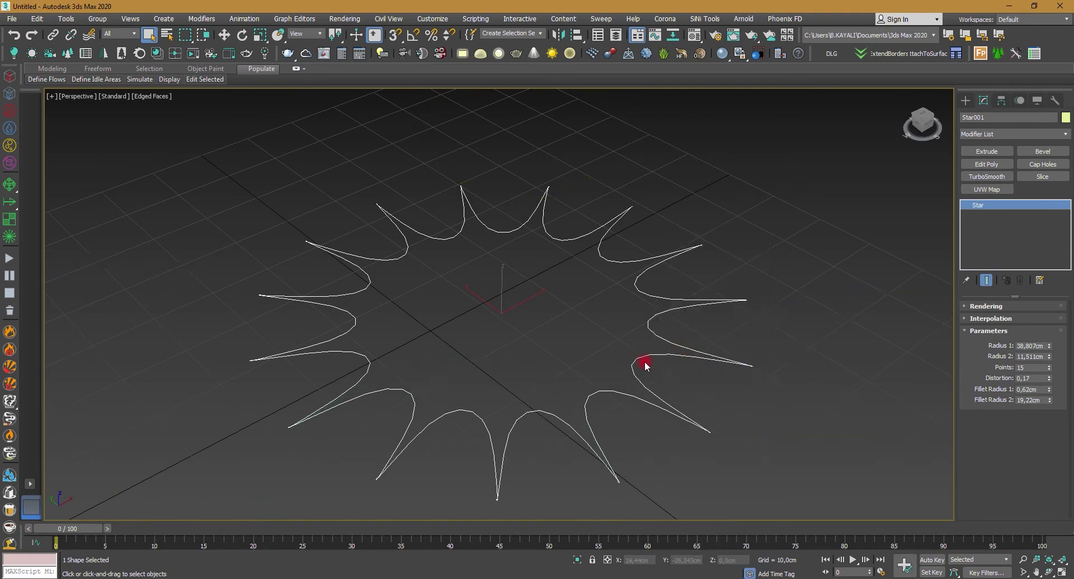
pyautogui.click(757, 389)
pyautogui.scroll(-3, 745, 389)
pyautogui.moveTo(745, 389); pyautogui.dragTo(664, 402, button='middle')
pyautogui.click(636, 386)
pyautogui.click(703, 371)
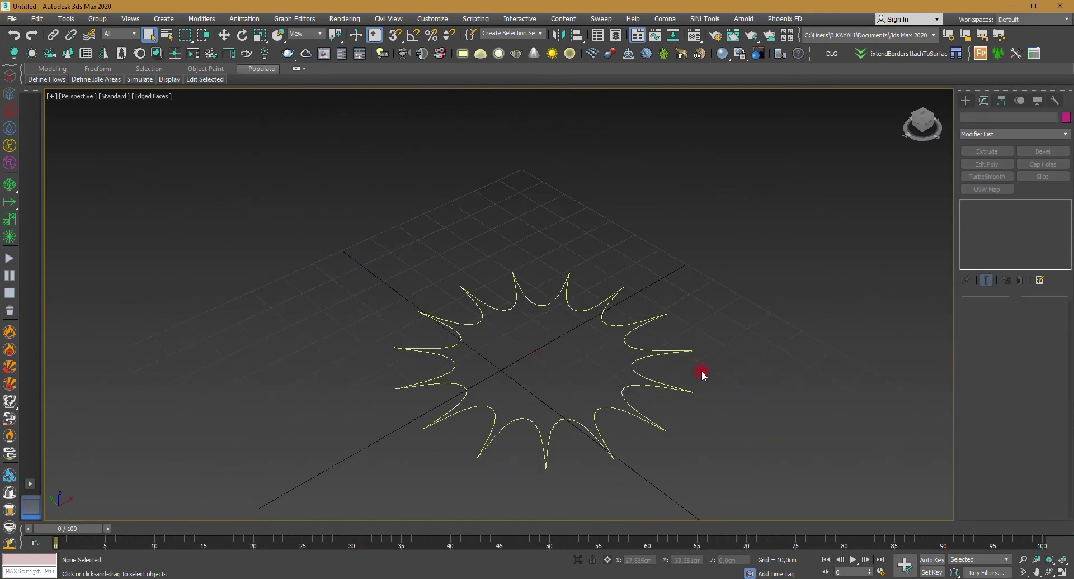
# Unhide all shapes and select the rectangle.
pyautogui.rightClick(711, 364)
pyautogui.click(753, 313)
pyautogui.scroll(-2, 674, 359)
pyautogui.moveTo(673, 359); pyautogui.dragTo(680, 356, button='middle')
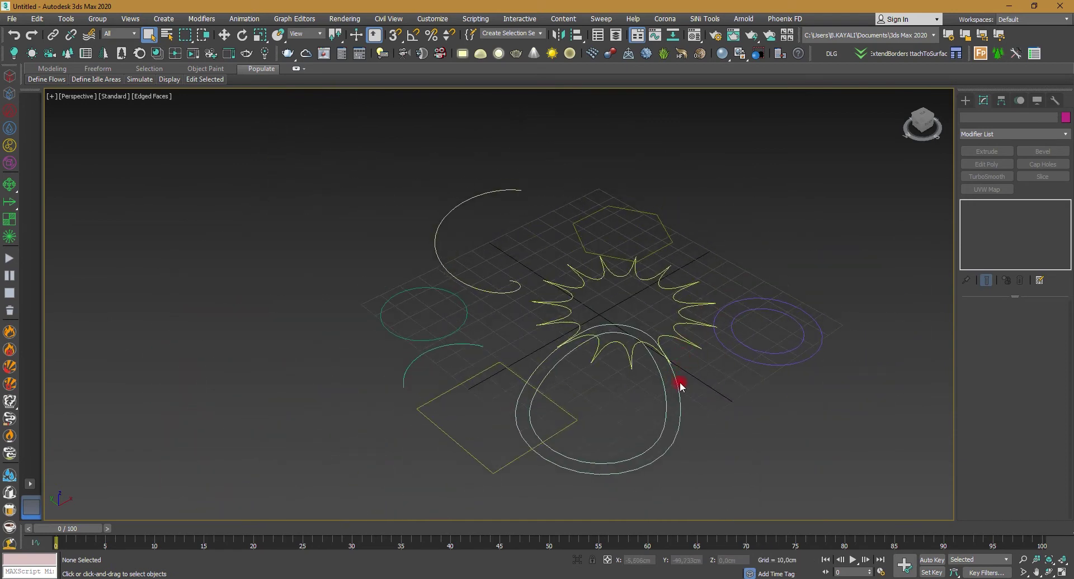
pyautogui.click(499, 378)
# Round the rectangle's corners to 9,48 cm, then turn on Enable In Viewport for the left circle.
pyautogui.moveTo(1047, 345)
pyautogui.mouseDown()
pyautogui.moveTo(1047, 336)
pyautogui.moveTo(1047, 364)
pyautogui.moveTo(1069, 243)
pyautogui.moveTo(11, 410)
pyautogui.mouseUp()
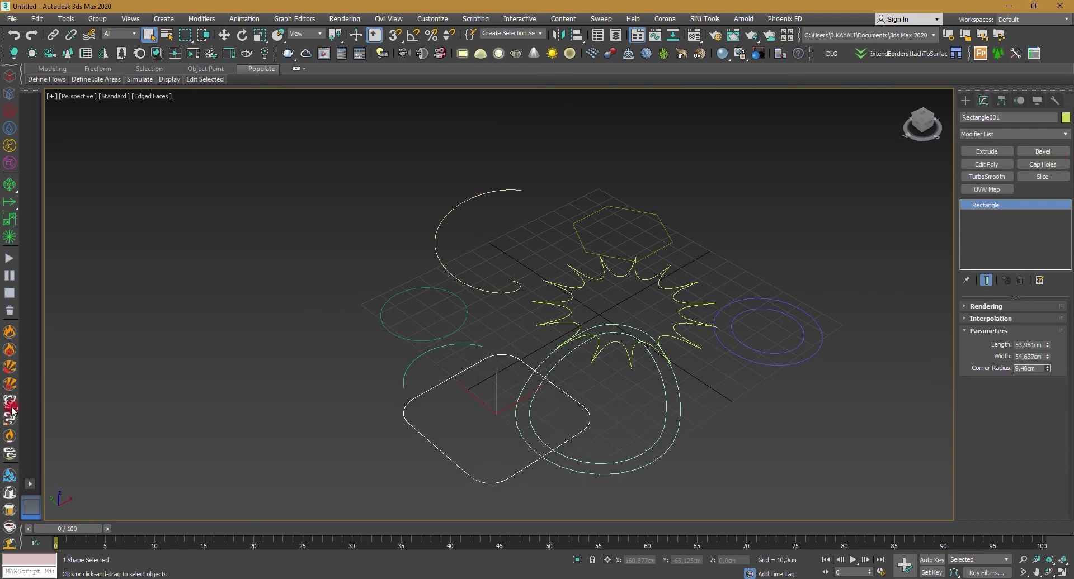
pyautogui.click(450, 333)
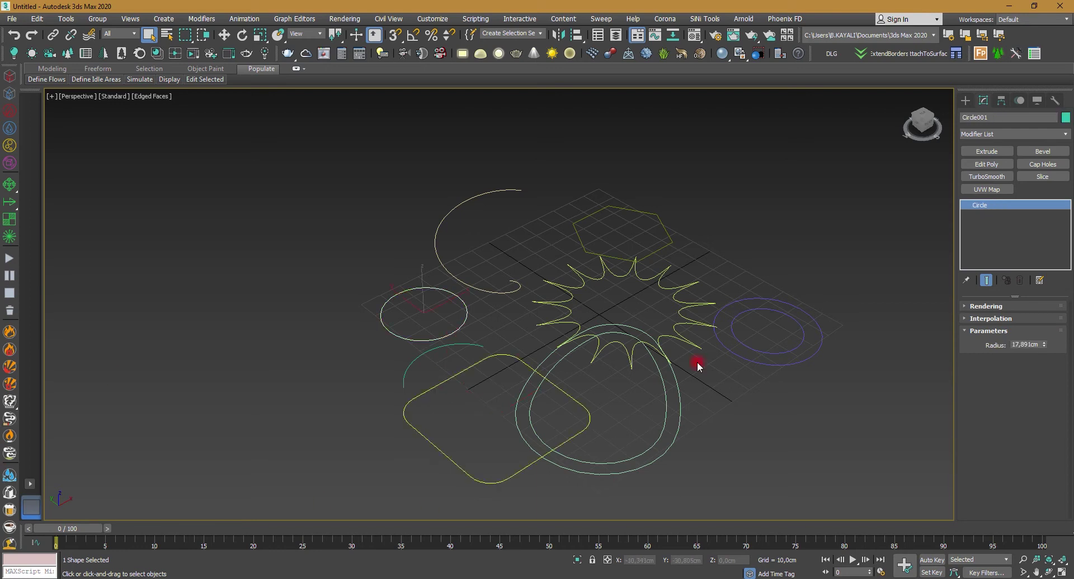
pyautogui.click(990, 306)
pyautogui.scroll(2, 970, 341)
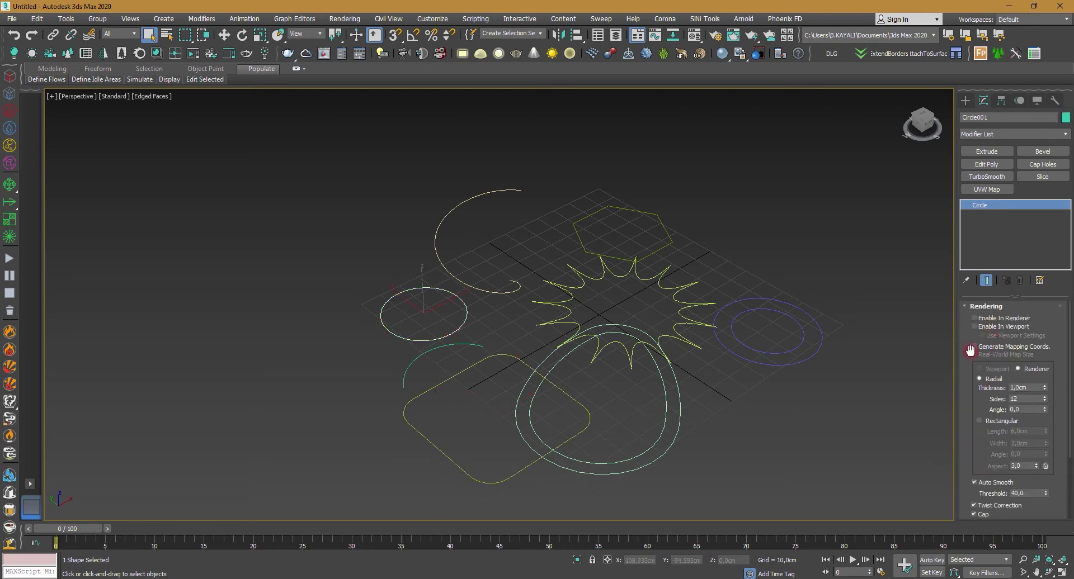
pyautogui.click(974, 328)
# Zoom onto the circle and hide all other shapes.
pyautogui.moveTo(636, 346); pyautogui.dragTo(707, 359, button='middle')
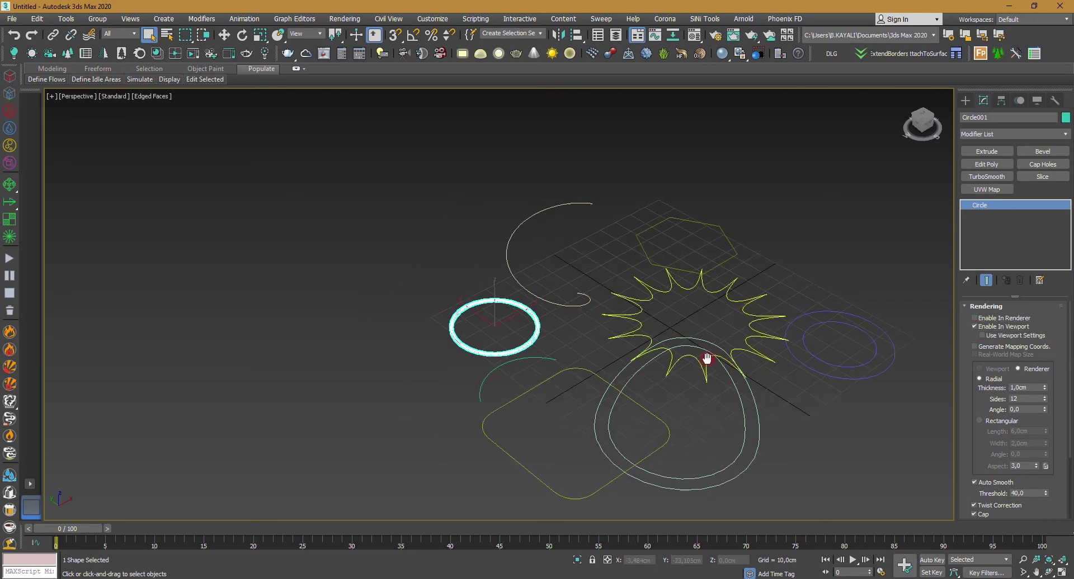
pyautogui.click(1050, 561)
pyautogui.rightClick(595, 358)
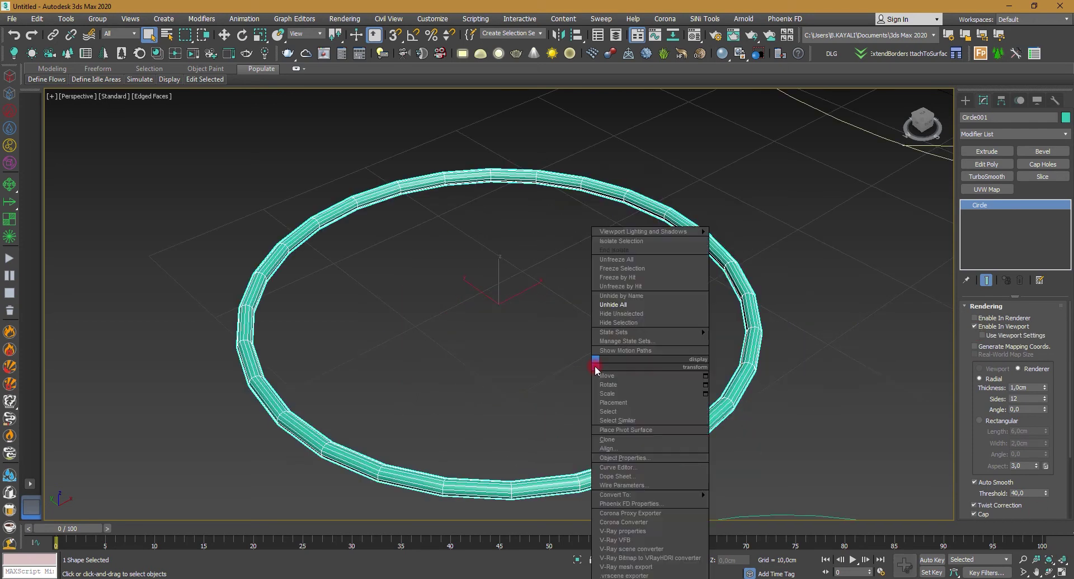
pyautogui.click(633, 314)
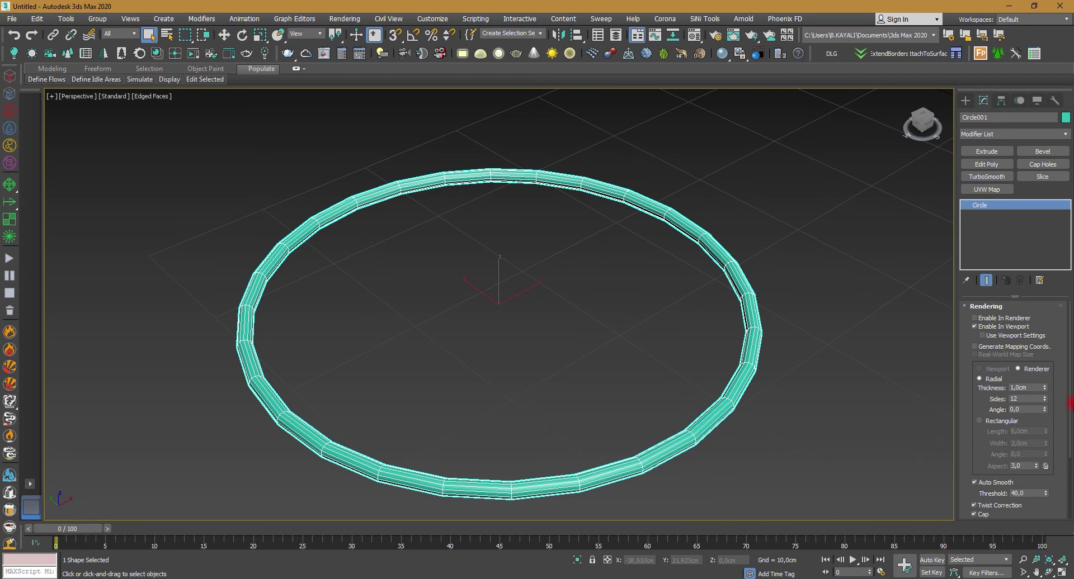
# Set the ring's thickness to 6.31 cm and its sides to 44.
pyautogui.moveTo(1046, 393); pyautogui.dragTo(3, 201)
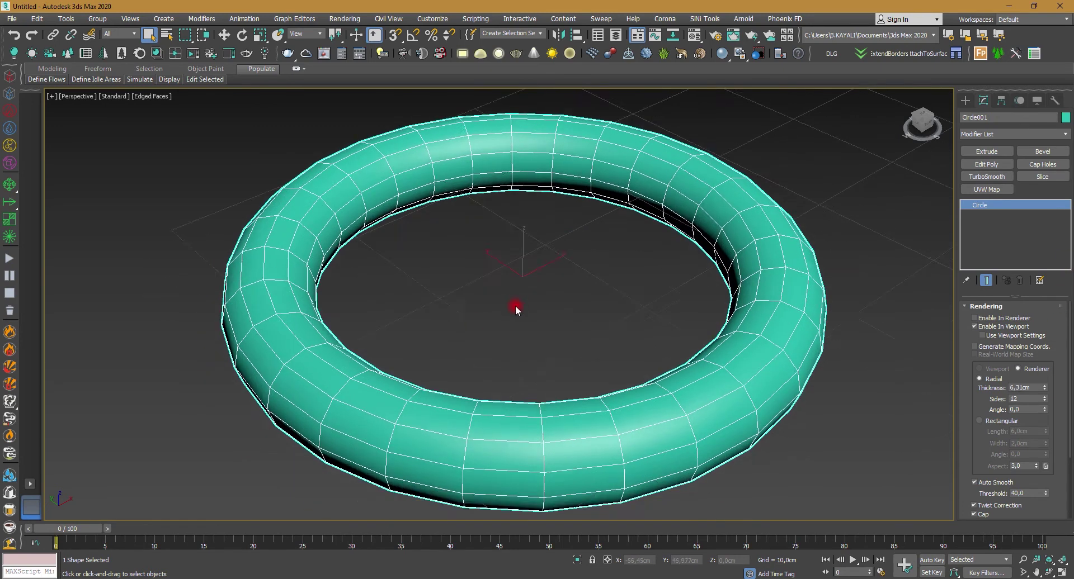
pyautogui.scroll(-5, 520, 303)
pyautogui.moveTo(1046, 402); pyautogui.dragTo(1047, 391)
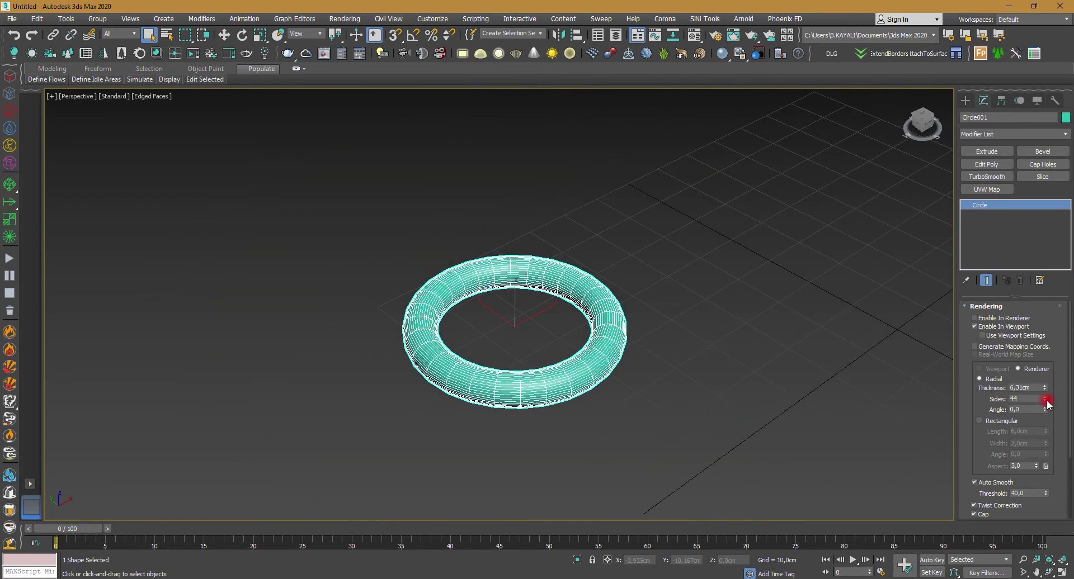
pyautogui.scroll(5, 629, 317)
pyautogui.scroll(-2, 618, 333)
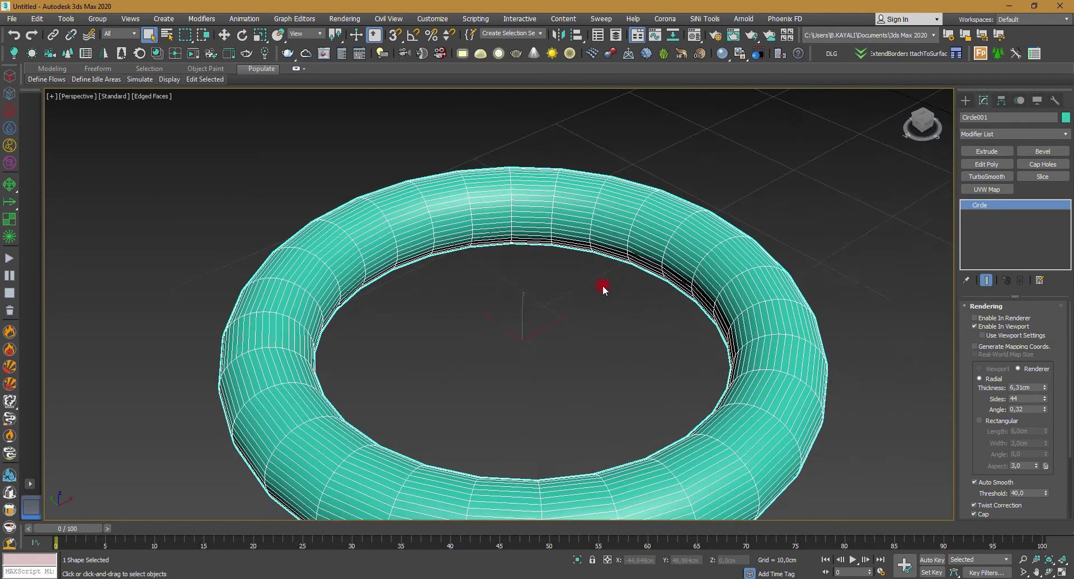
pyautogui.scroll(-2, 605, 269)
pyautogui.moveTo(607, 276); pyautogui.dragTo(577, 283, button='middle')
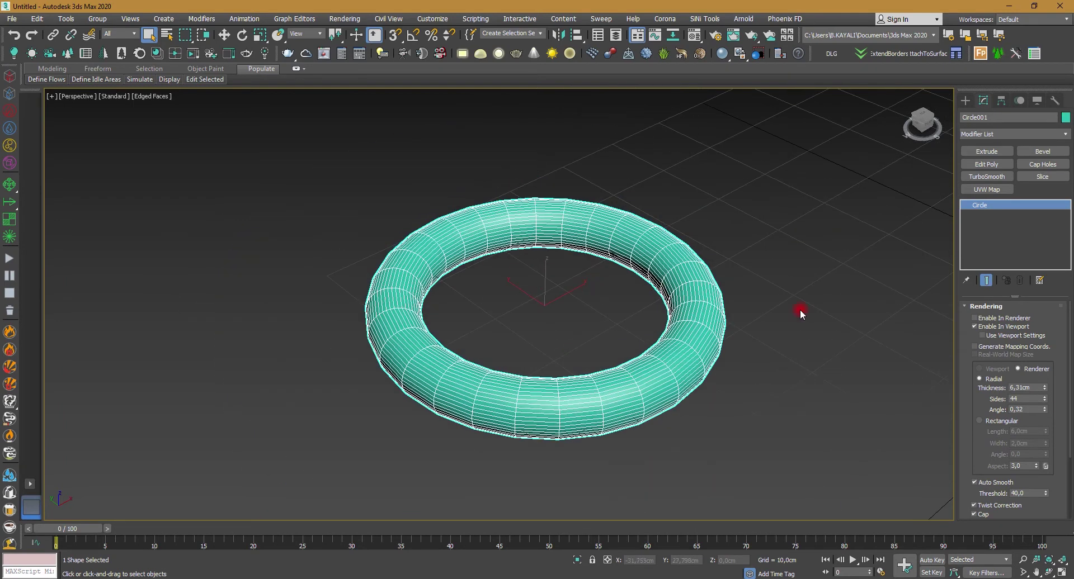
pyautogui.click(805, 375)
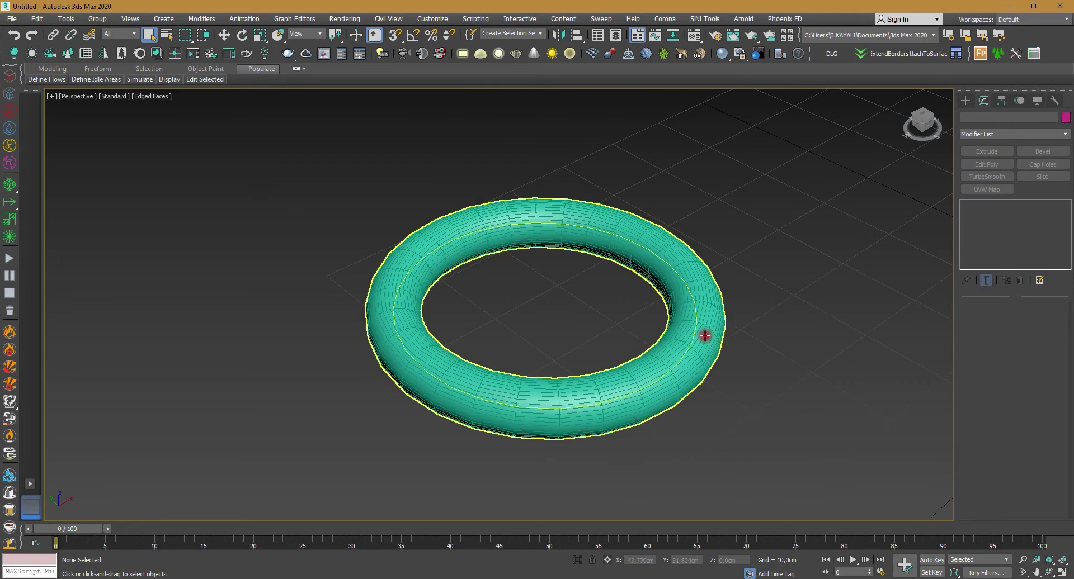
# Turn off Enable In Viewport on the circle so it becomes a thin spline.
pyautogui.click(706, 336)
pyautogui.click(984, 328)
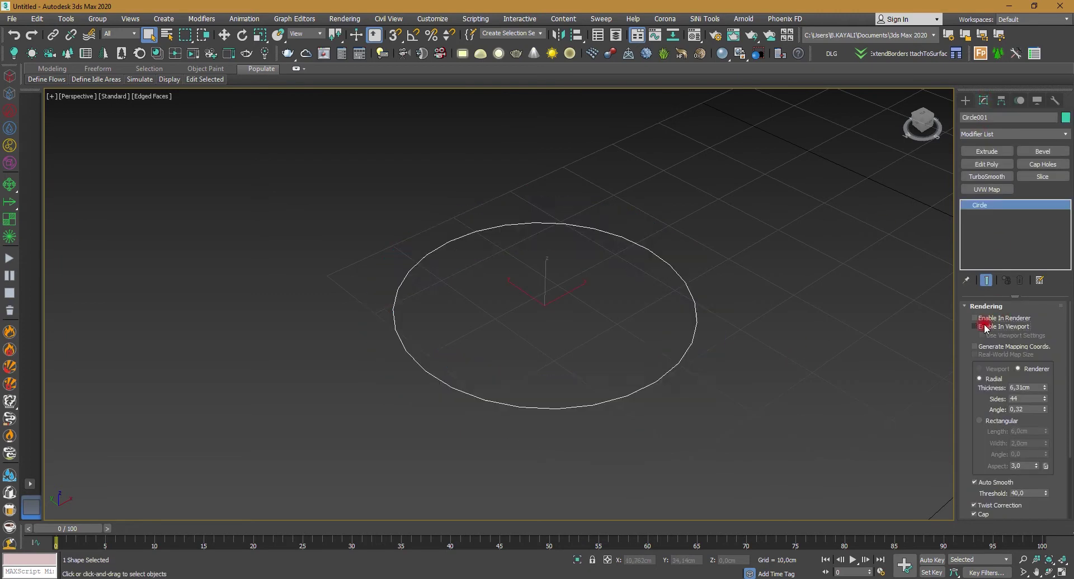
pyautogui.click(985, 328)
pyautogui.click(984, 328)
pyautogui.click(982, 308)
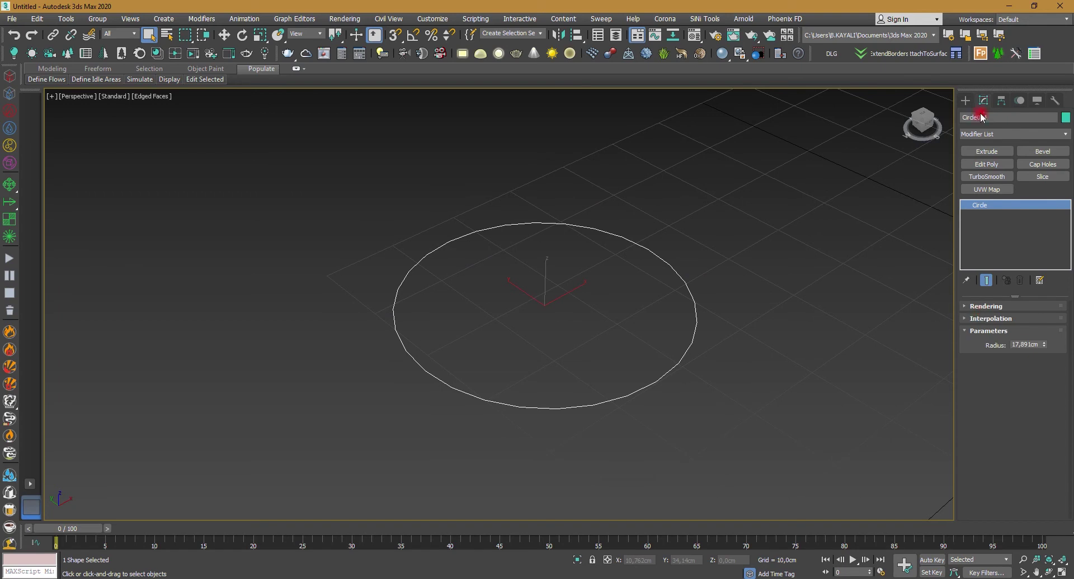
pyautogui.click(744, 241)
# Unhide all shapes, zoom to extents, and delete every spline.
pyautogui.rightClick(743, 242)
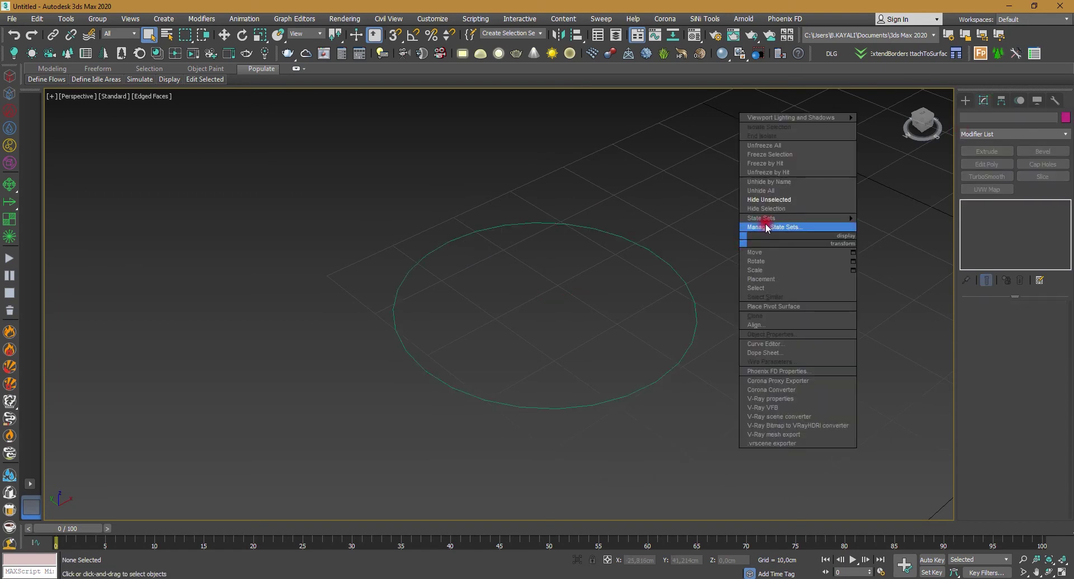
pyautogui.click(774, 192)
pyautogui.press('z')
pyautogui.moveTo(257, 512); pyautogui.dragTo(255, 505)
pyautogui.press('Delete')
# Draw a seven-vertex Line spline with corner vertices and close it at the first vertex.
pyautogui.click(965, 100)
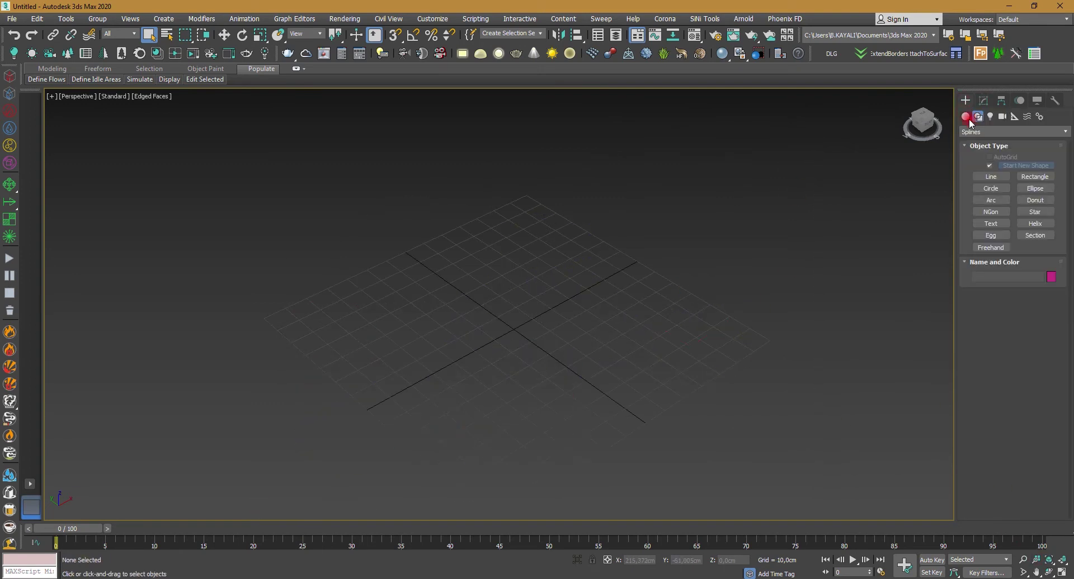
pyautogui.click(988, 177)
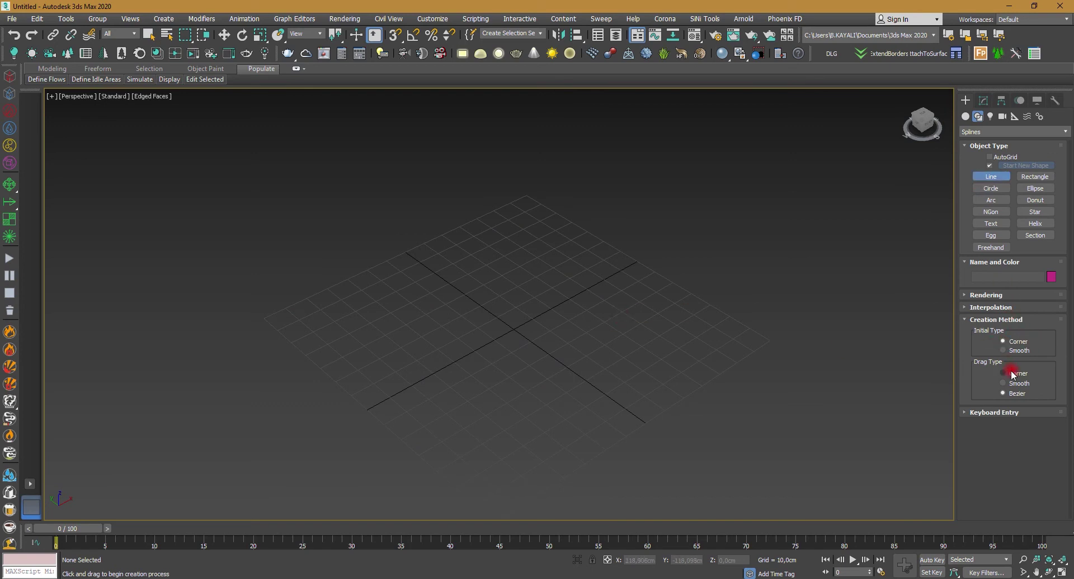
pyautogui.click(409, 363)
pyautogui.click(442, 296)
pyautogui.click(530, 275)
pyautogui.click(649, 316)
pyautogui.click(655, 390)
pyautogui.click(555, 466)
pyautogui.click(436, 432)
pyautogui.click(409, 363)
pyautogui.click(553, 304)
pyautogui.moveTo(522, 307); pyautogui.dragTo(557, 304, button='middle')
pyautogui.scroll(4, 616, 382)
pyautogui.moveTo(733, 448); pyautogui.dragTo(732, 417, button='middle')
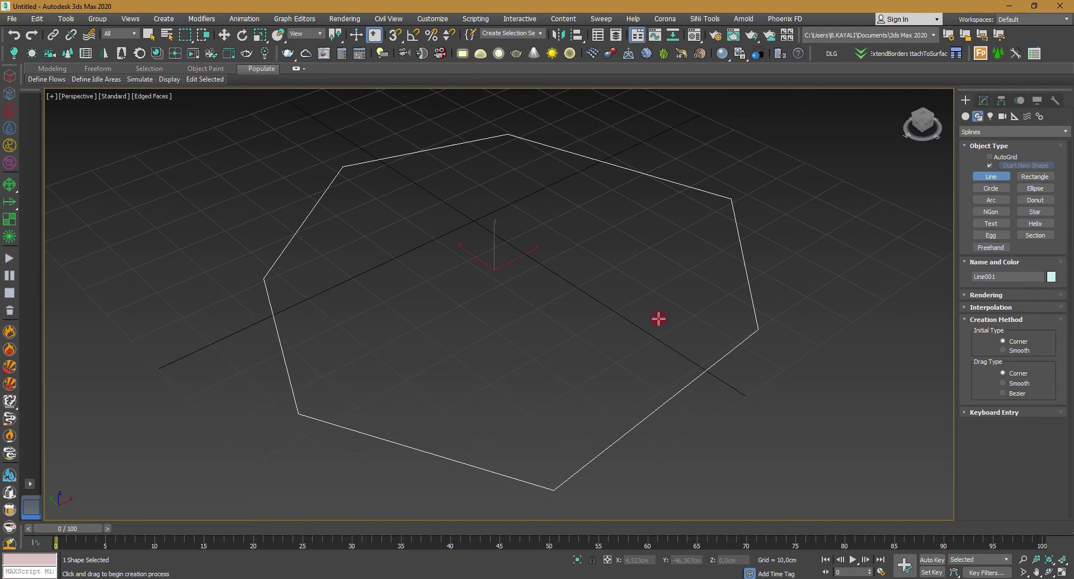
# Browse the heptagon line's settings in the Modify panel.
pyautogui.click(984, 101)
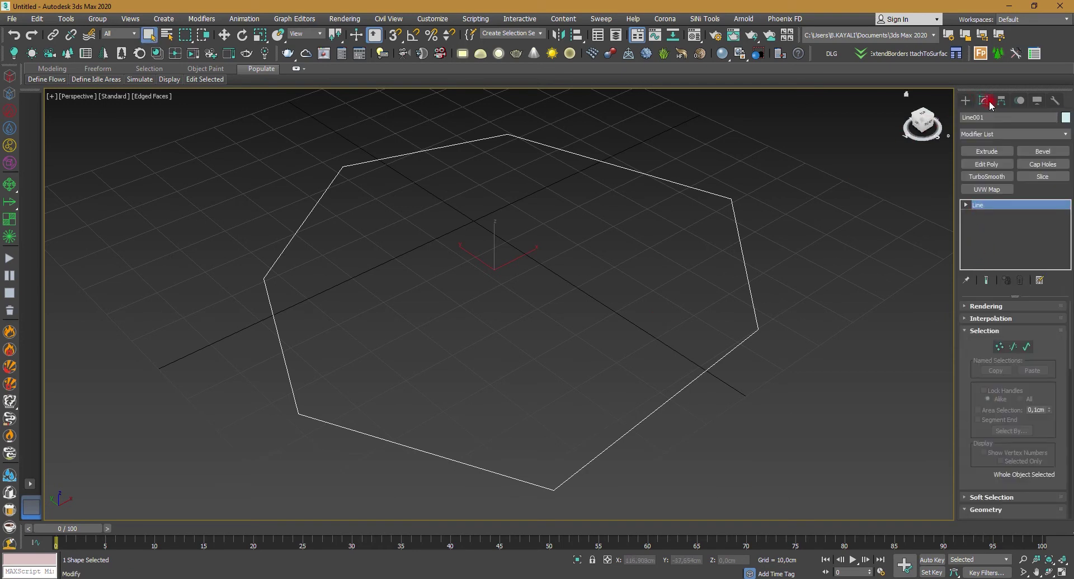
pyautogui.moveTo(761, 274); pyautogui.dragTo(770, 267, button='middle')
pyautogui.scroll(-2, 975, 351)
pyautogui.scroll(-2, 975, 356)
pyautogui.scroll(-2, 976, 356)
pyautogui.scroll(-2, 976, 356)
pyautogui.scroll(2, 975, 355)
pyautogui.scroll(2, 975, 355)
pyautogui.scroll(2, 975, 356)
pyautogui.scroll(2, 976, 356)
pyautogui.scroll(2, 975, 355)
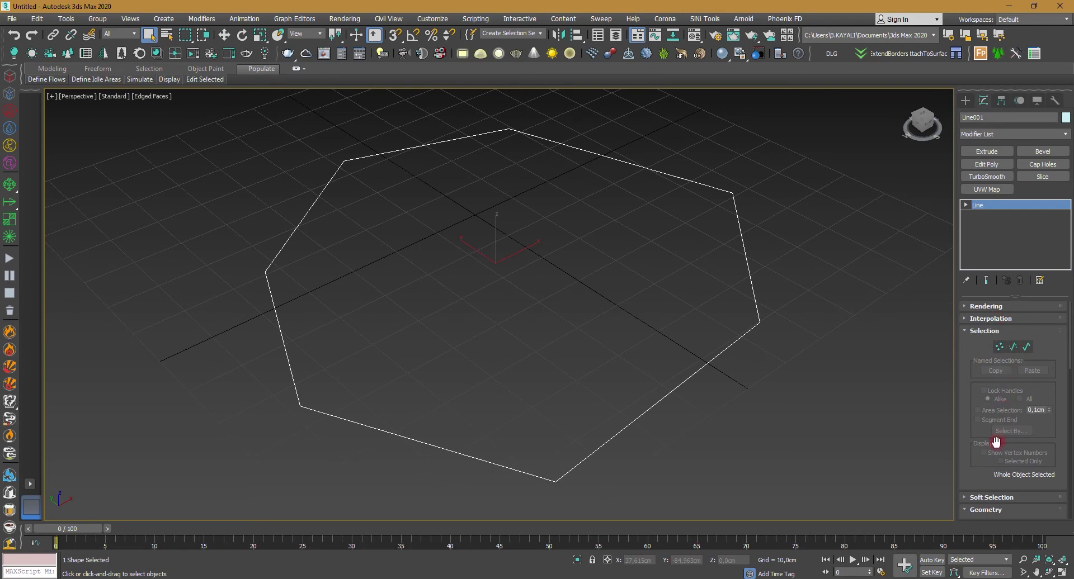
pyautogui.scroll(-2, 994, 442)
pyautogui.scroll(-2, 1001, 434)
pyautogui.scroll(-2, 1007, 424)
pyautogui.scroll(5, 1006, 424)
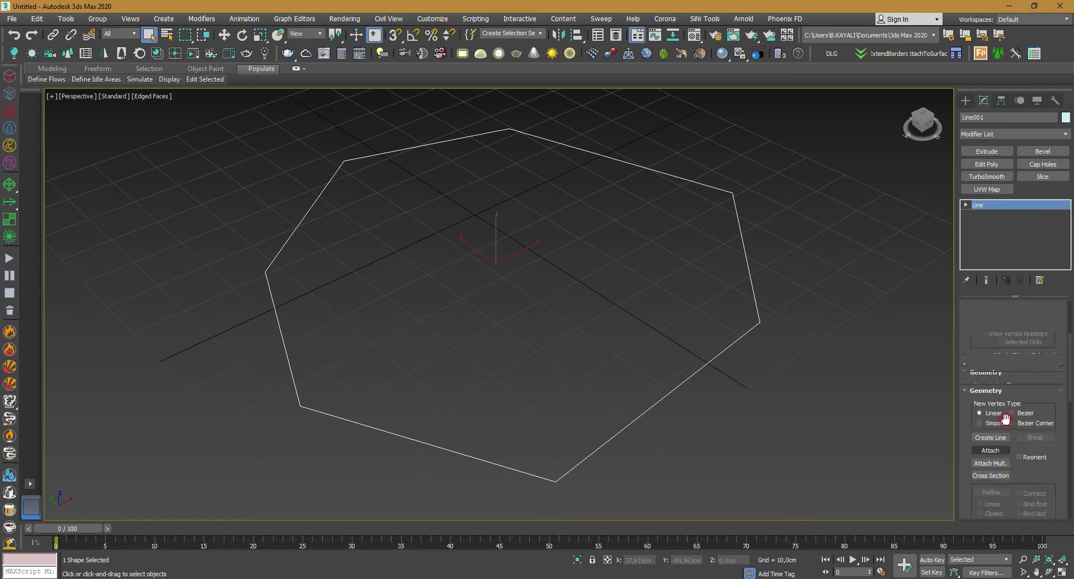
# Draw a circle spline below-left of the heptagon and view its properties.
pyautogui.click(967, 102)
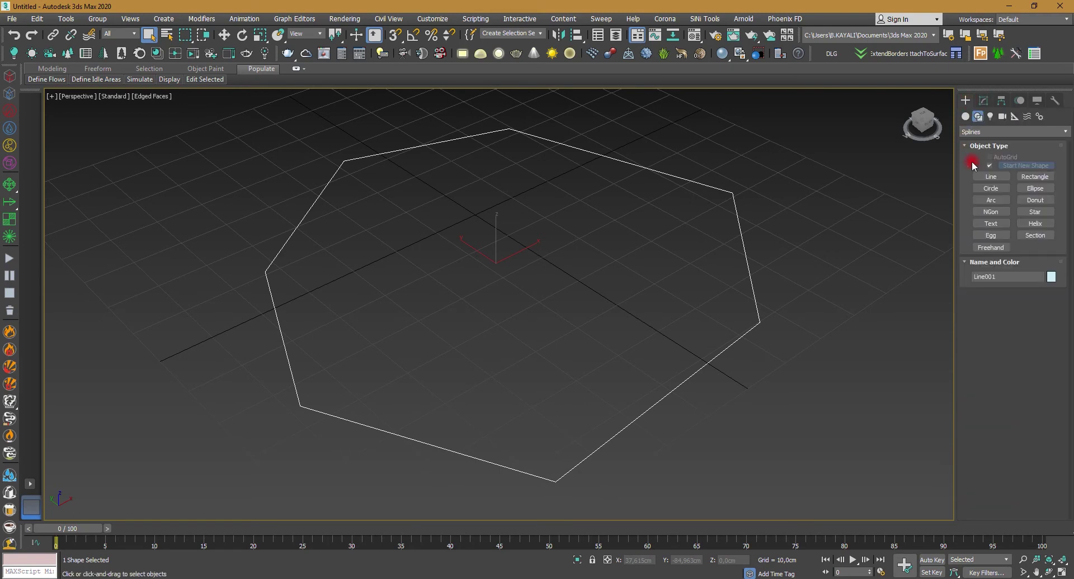
pyautogui.click(990, 188)
pyautogui.keyDown('alt'); pyautogui.moveTo(906, 232); pyautogui.dragTo(724, 295, button='middle'); pyautogui.keyUp('alt')
pyautogui.scroll(-5, 723, 295)
pyautogui.moveTo(561, 362); pyautogui.dragTo(556, 329)
pyautogui.keyDown('alt'); pyautogui.moveTo(556, 328); pyautogui.dragTo(544, 329, button='middle'); pyautogui.keyUp('alt')
pyautogui.scroll(3, 587, 329)
pyautogui.rightClick(587, 329)
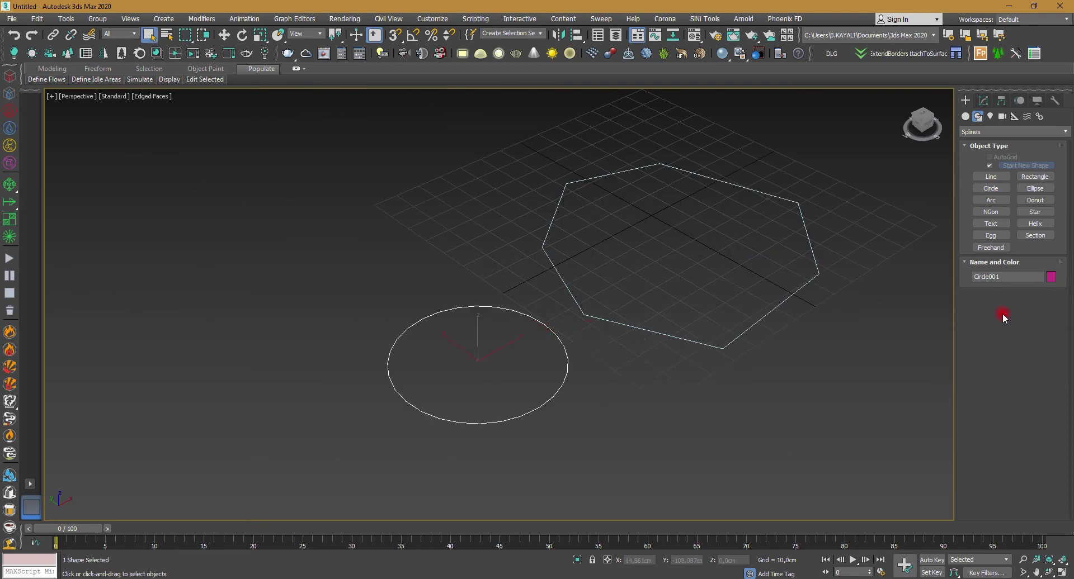
pyautogui.click(991, 189)
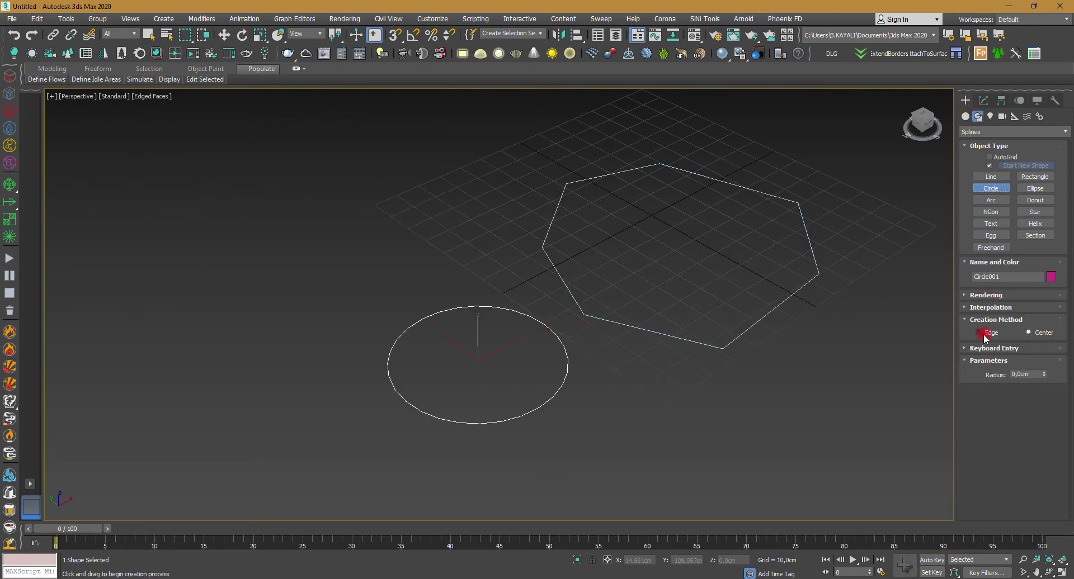
pyautogui.click(983, 100)
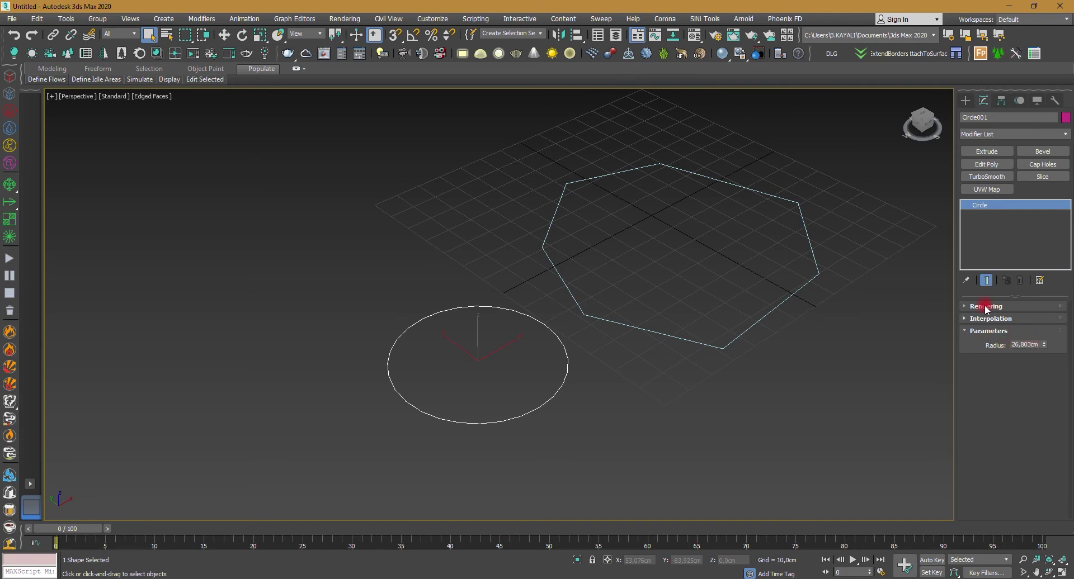
# Select the heptagon and browse its Selection, Soft Selection and Geometry rollouts.
pyautogui.click(811, 245)
pyautogui.click(985, 330)
pyautogui.click(991, 343)
pyautogui.click(991, 342)
pyautogui.click(989, 355)
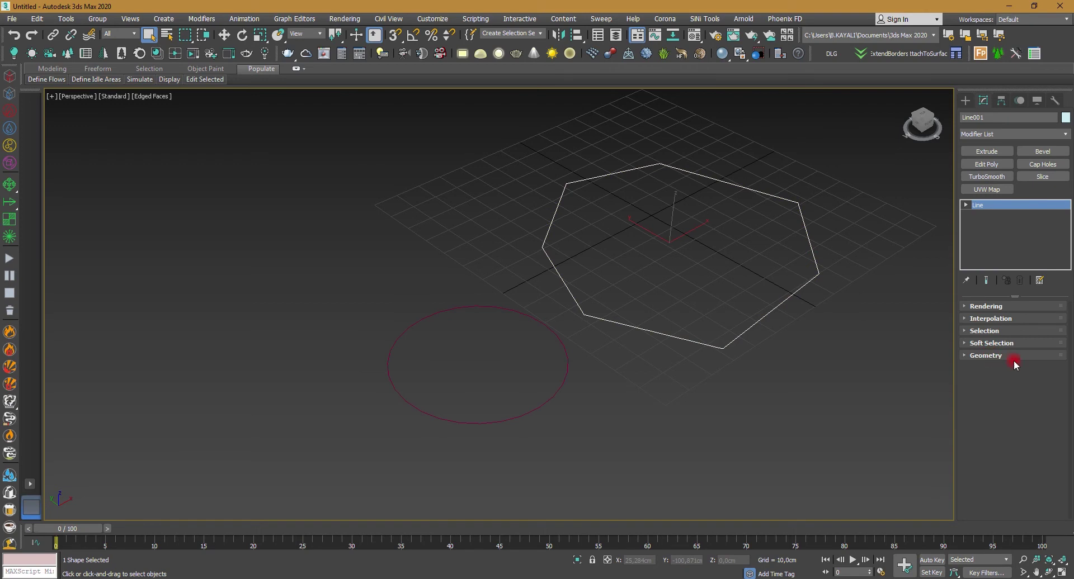
pyautogui.click(985, 356)
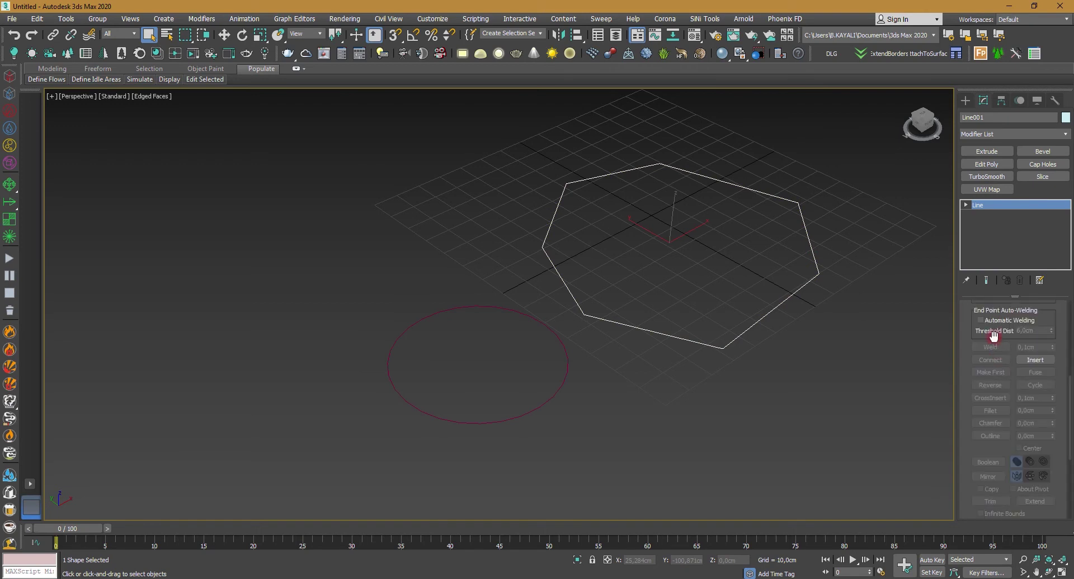
pyautogui.scroll(-3, 989, 369)
pyautogui.scroll(-3, 995, 330)
# Check the Line creation options, return to the heptagon's settings, and clear the selection.
pyautogui.click(965, 100)
pyautogui.click(991, 176)
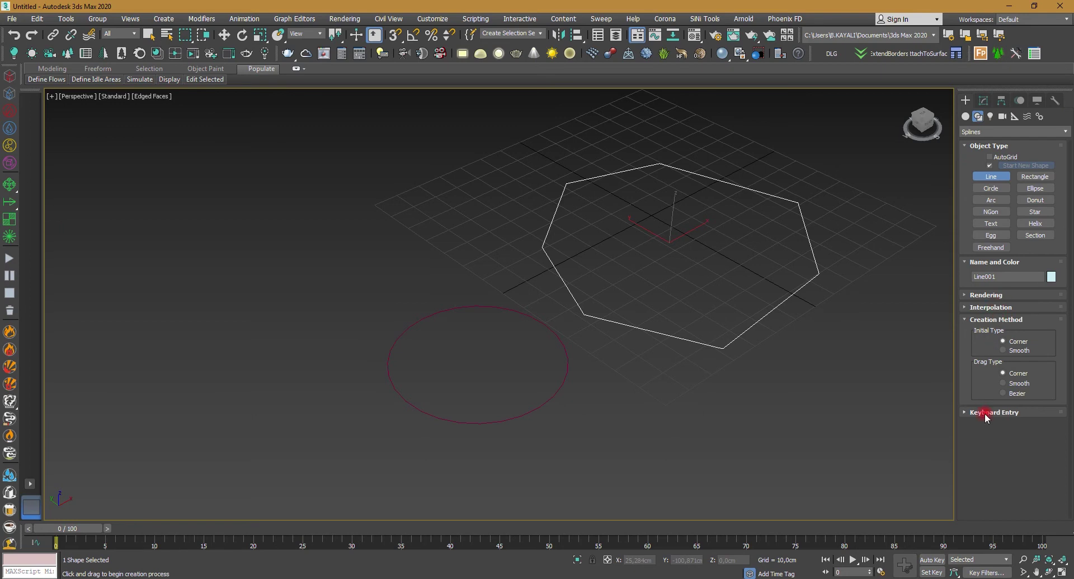
pyautogui.click(983, 101)
pyautogui.moveTo(857, 286); pyautogui.dragTo(852, 297, button='middle')
pyautogui.click(823, 244)
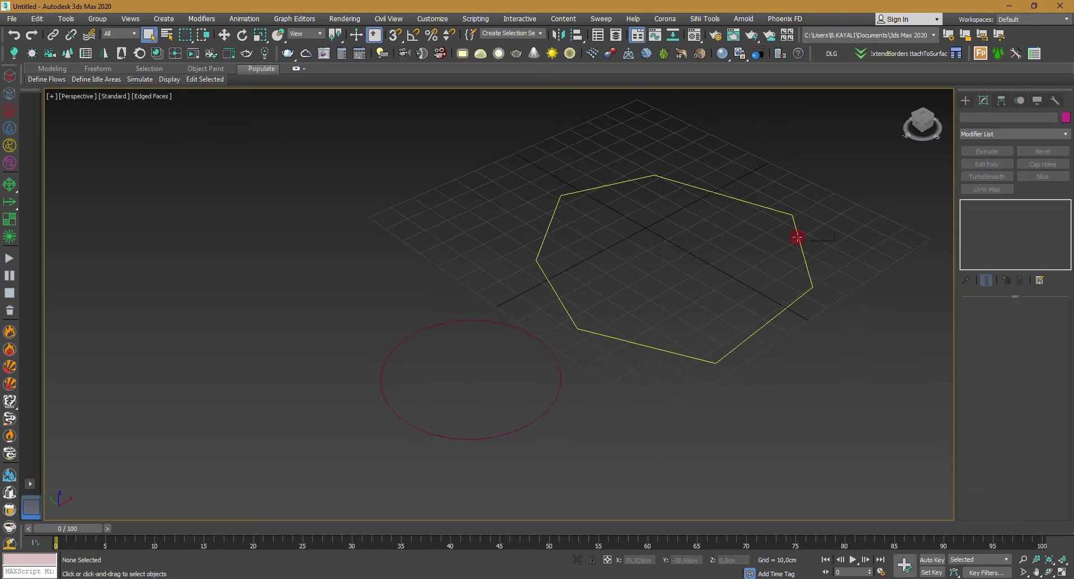
# Create a Standard Primitives sphere left of the heptagon.
pyautogui.click(965, 101)
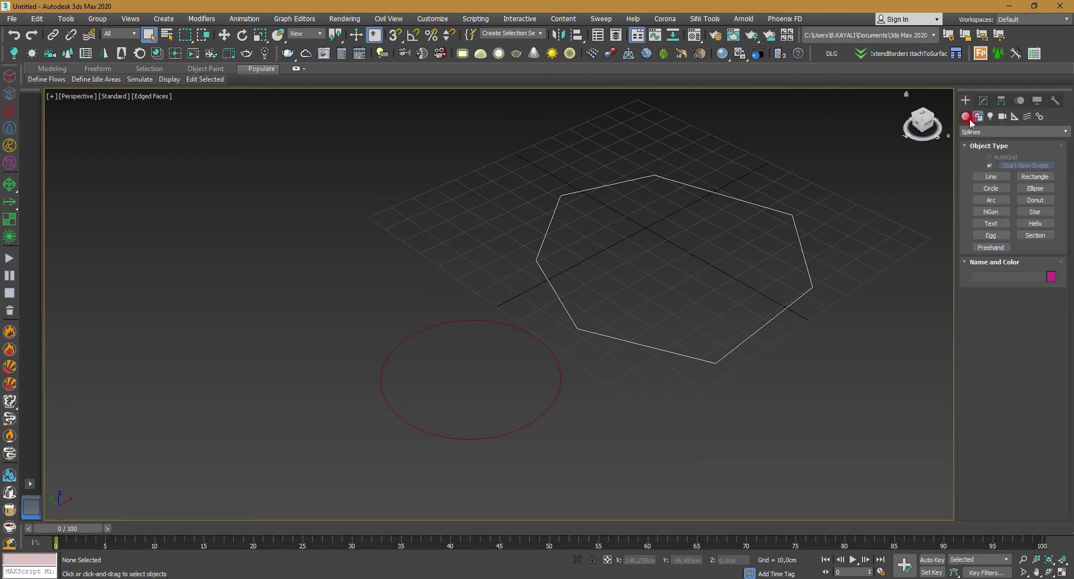
pyautogui.click(982, 170)
pyautogui.click(990, 192)
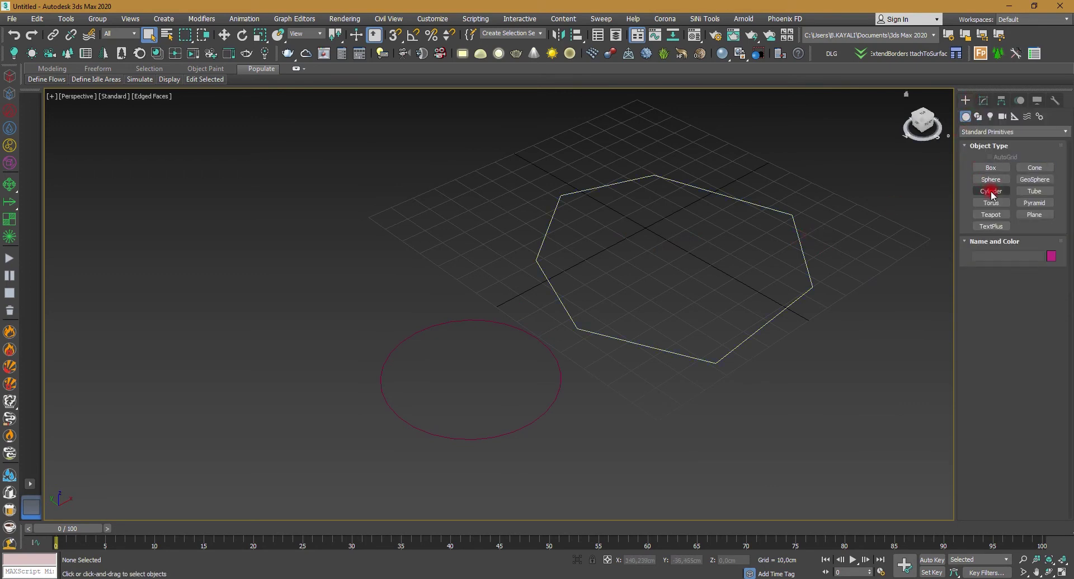
pyautogui.click(991, 180)
pyautogui.moveTo(411, 261); pyautogui.dragTo(397, 225)
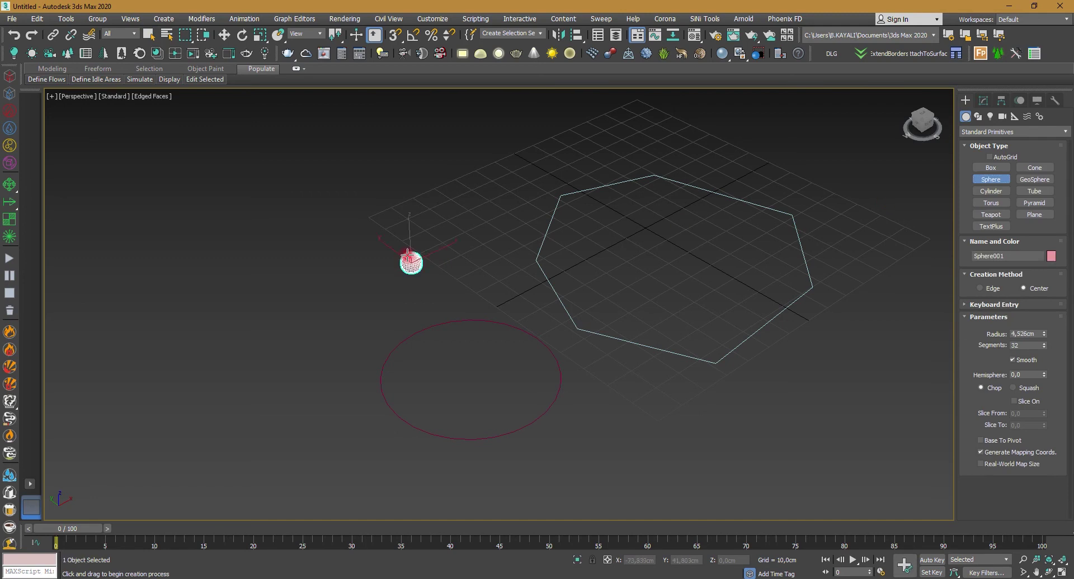
pyautogui.rightClick(398, 225)
# Move the sphere up and left, above the circle.
pyautogui.rightClick(398, 246)
pyautogui.click(417, 254)
pyautogui.moveTo(411, 261); pyautogui.dragTo(381, 240)
pyautogui.click(474, 202)
pyautogui.moveTo(504, 230); pyautogui.dragTo(519, 247, button='middle')
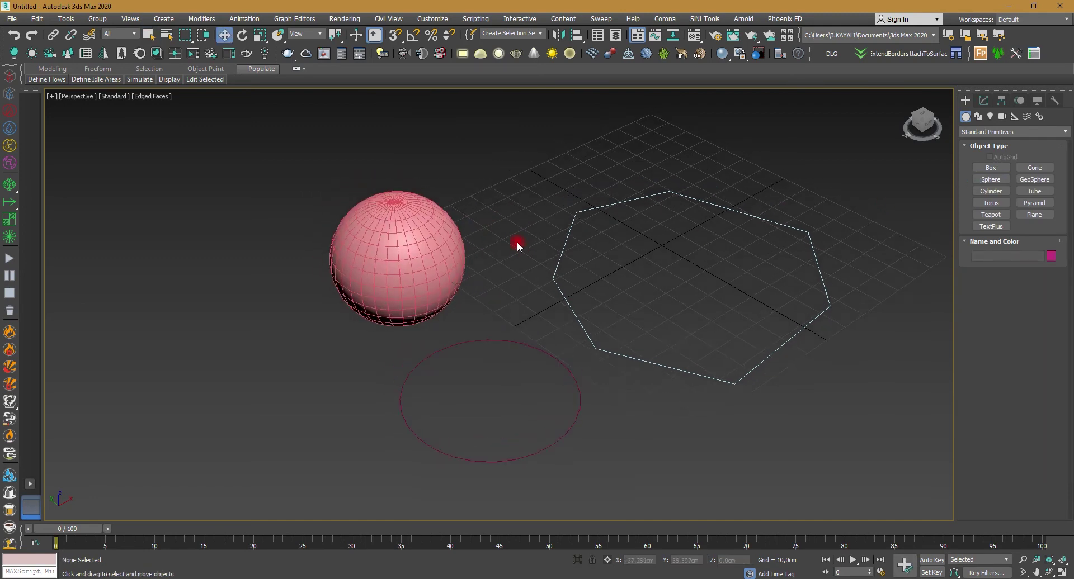
# Convert Sphere001 to an Editable Poly from its right-click menu.
pyautogui.click(422, 263)
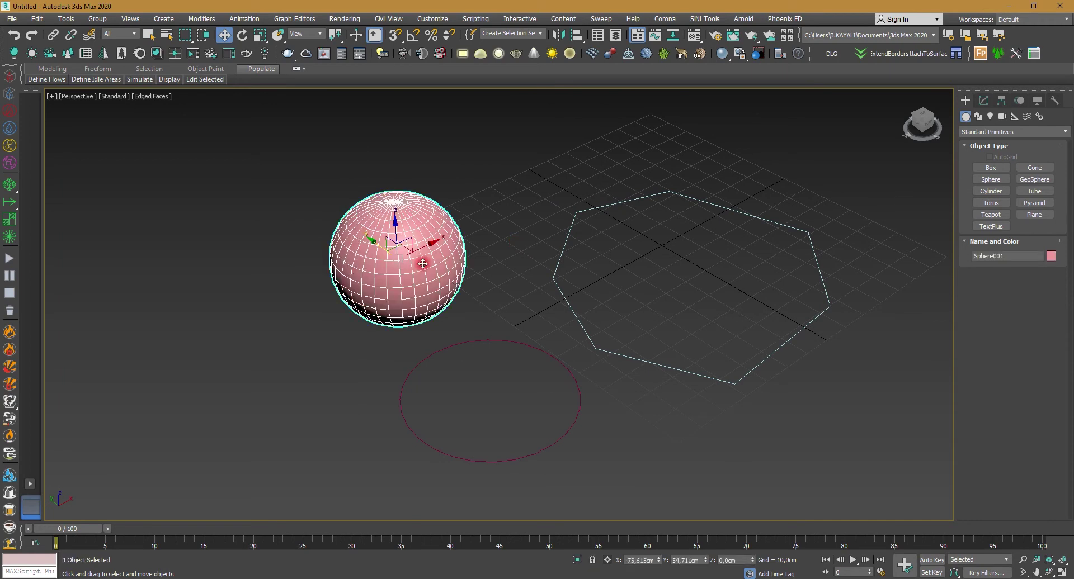
pyautogui.rightClick(423, 264)
pyautogui.moveTo(477, 391)
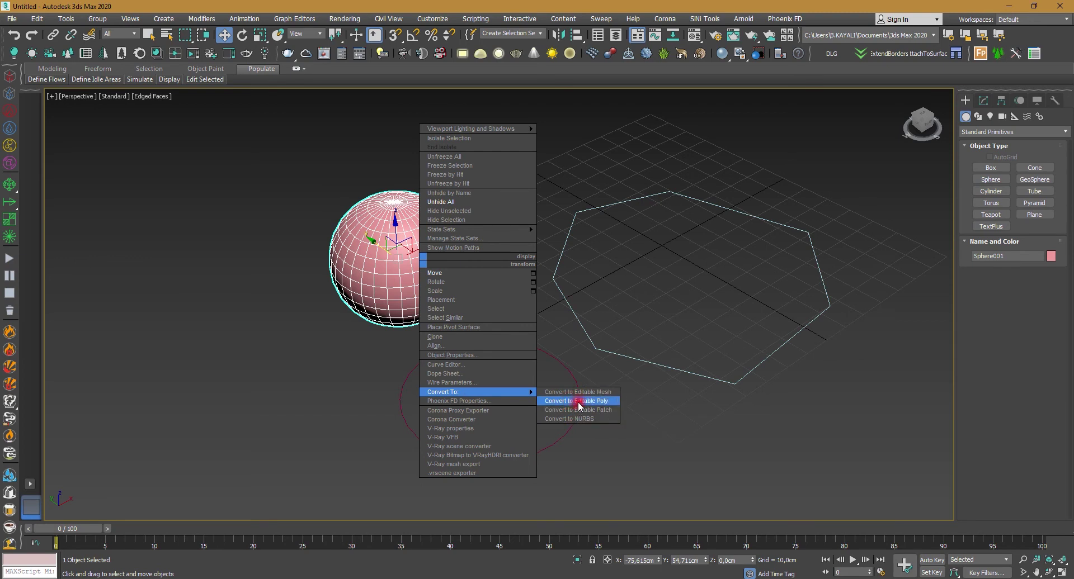
pyautogui.click(601, 402)
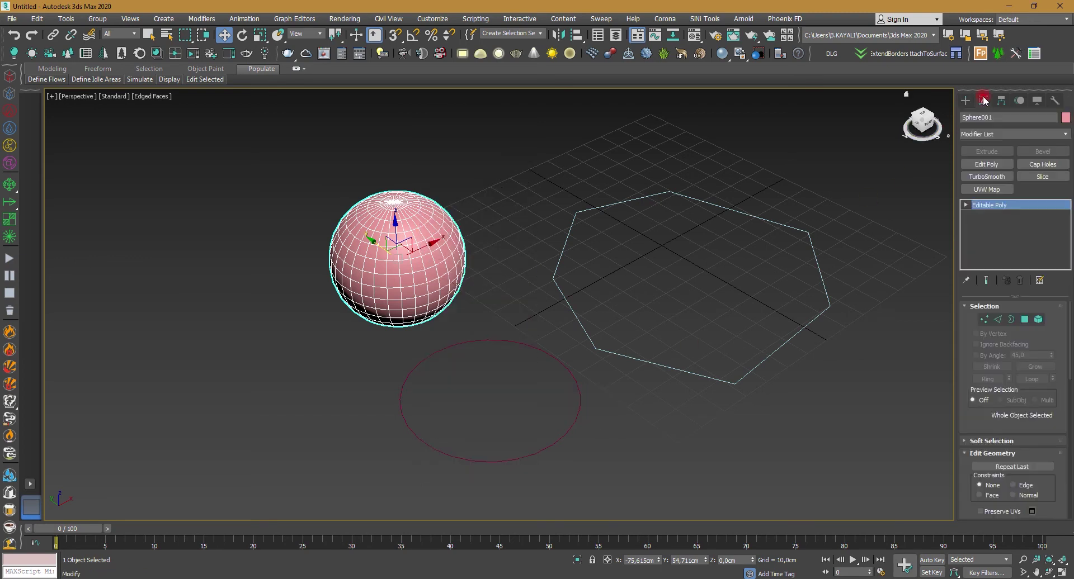
pyautogui.moveTo(1044, 350); pyautogui.dragTo(1052, 411)
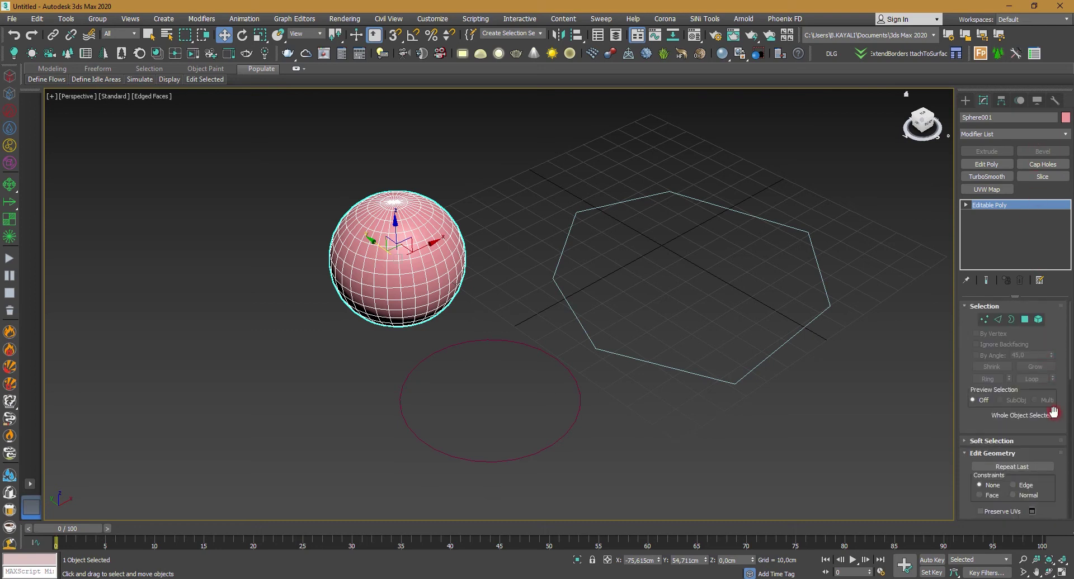
# Undo the conversion, restoring the parametric sphere (radius 23,498 cm, 32 segments).
pyautogui.hotkey('ctrl', 'z')
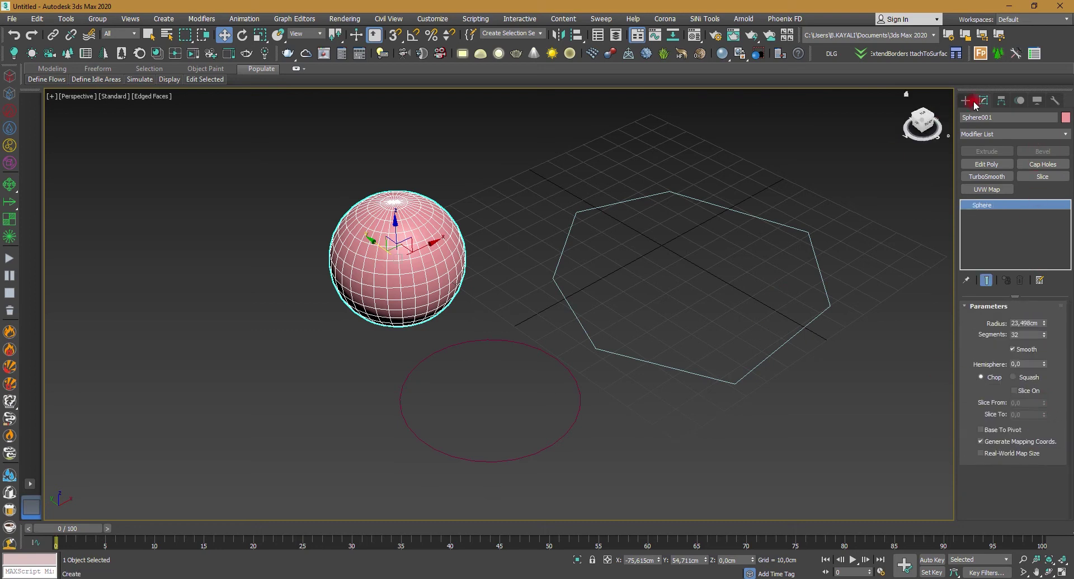
pyautogui.click(977, 307)
pyautogui.click(989, 307)
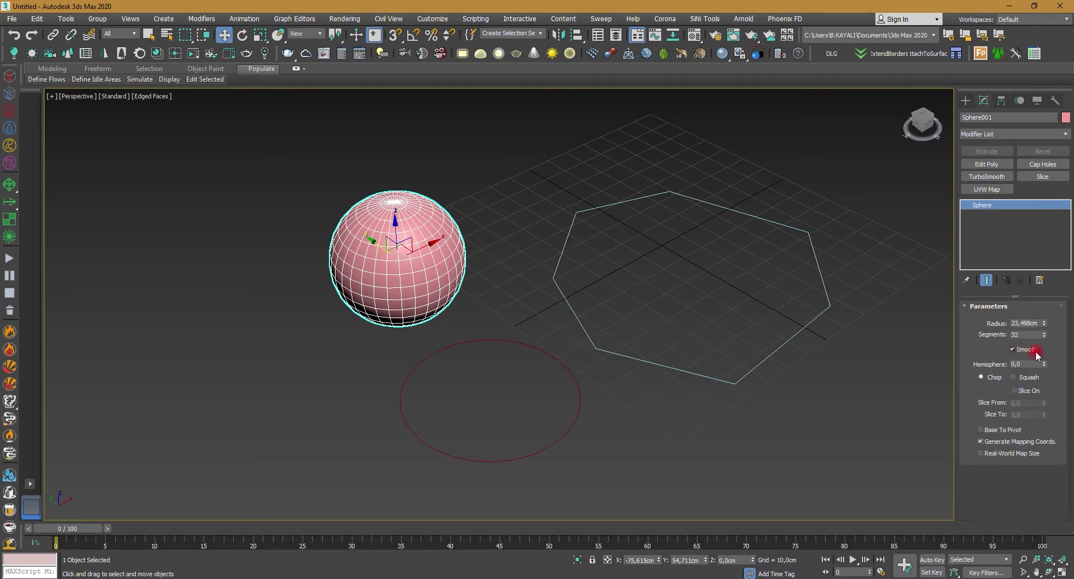
pyautogui.rightClick(421, 278)
pyautogui.moveTo(441, 408)
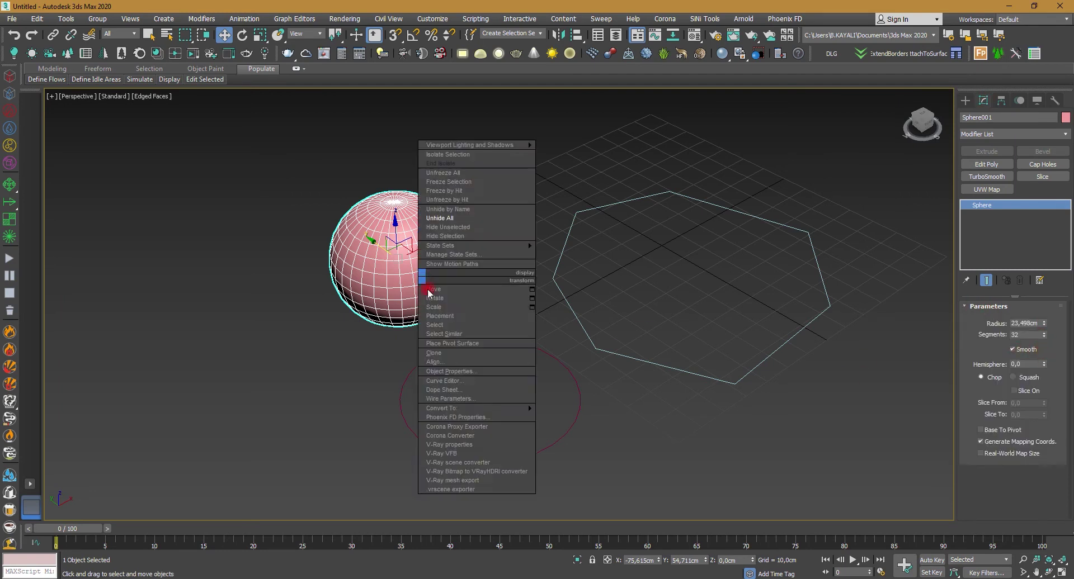
# Convert the sphere to Editable Poly again and collapse its Selection, Edit Geometry and Subdivision rollouts.
pyautogui.click(571, 417)
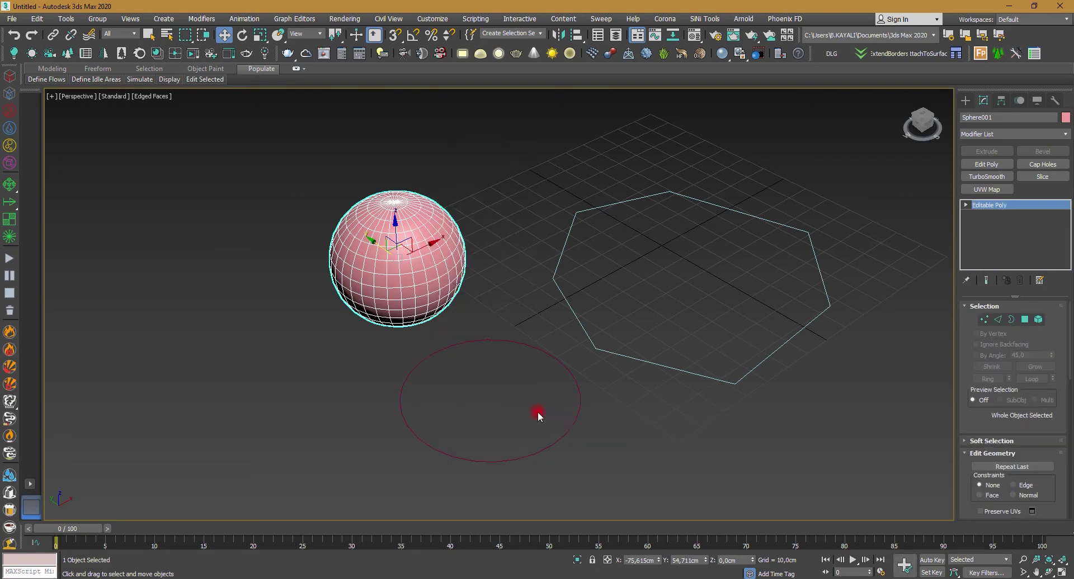
pyautogui.click(968, 307)
pyautogui.click(968, 331)
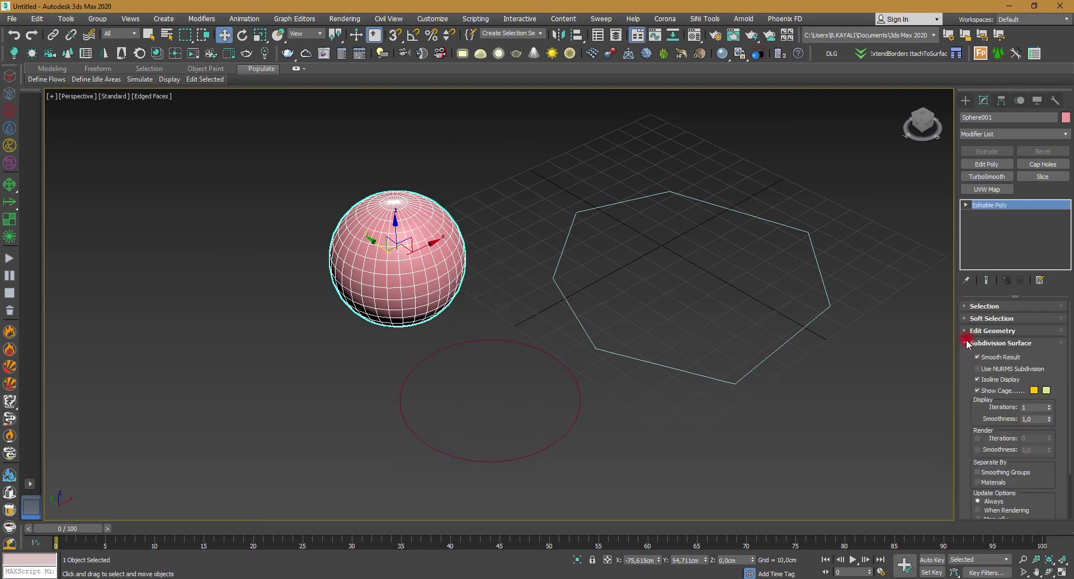
pyautogui.click(968, 343)
pyautogui.click(991, 205)
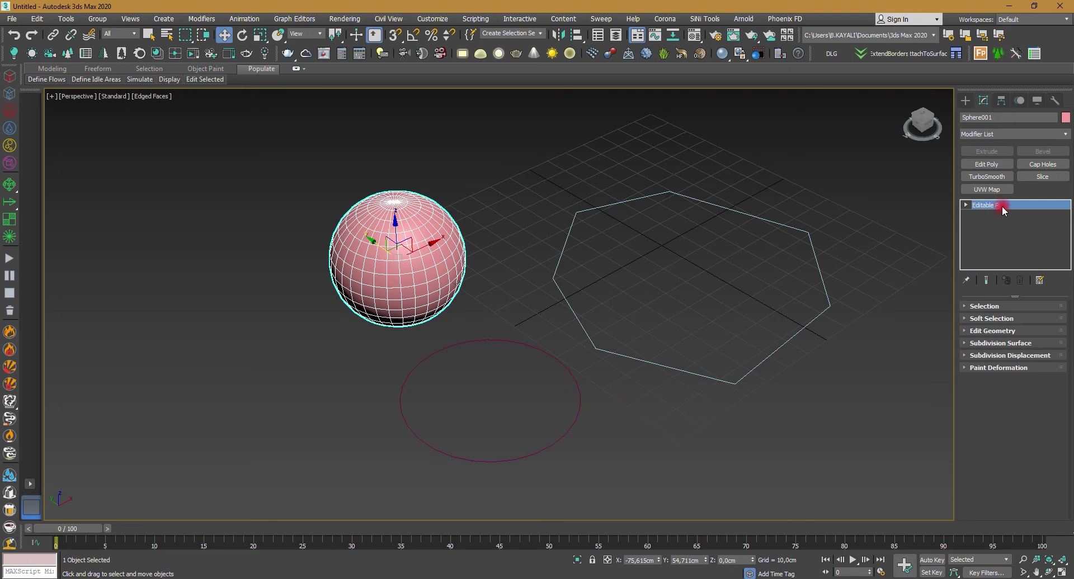
pyautogui.click(968, 307)
# Browse the Soft Selection, Subdivision Displacement and Edit Geometry rollouts, then expand Editable Poly's sub-levels.
pyautogui.click(968, 306)
pyautogui.click(967, 318)
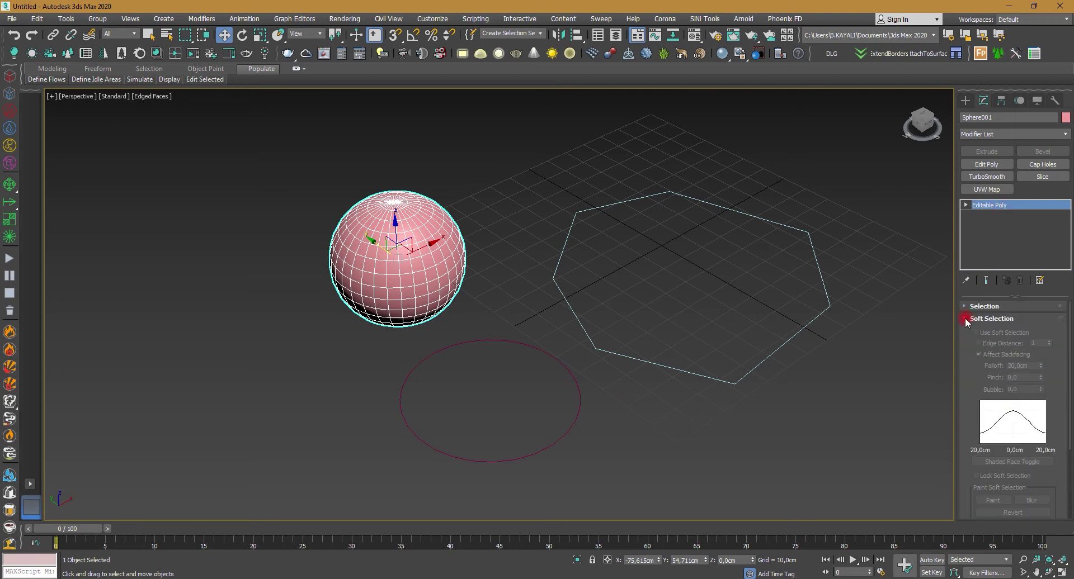
pyautogui.click(966, 318)
pyautogui.click(962, 352)
pyautogui.click(963, 328)
pyautogui.click(964, 343)
pyautogui.click(966, 311)
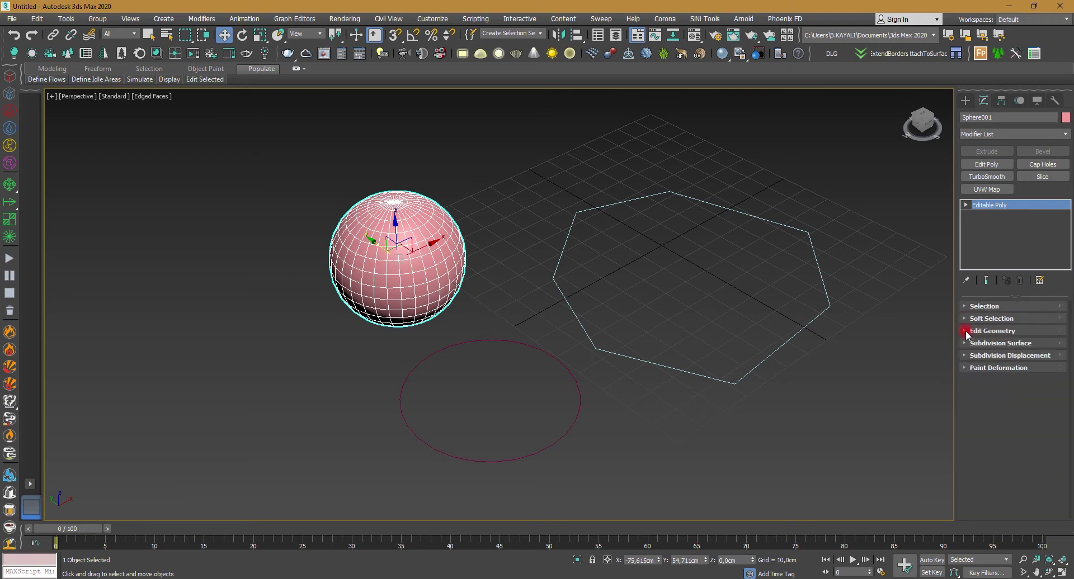
pyautogui.click(967, 332)
pyautogui.moveTo(965, 342); pyautogui.dragTo(973, 426)
pyautogui.click(975, 210)
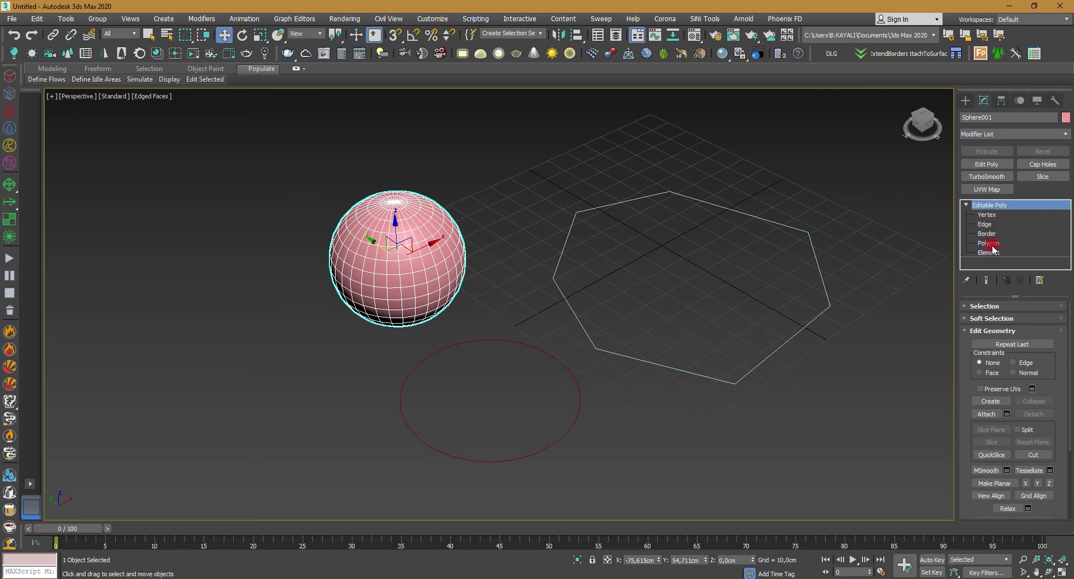
# At Vertex level, select three sphere vertices and drag them to dent the surface.
pyautogui.click(989, 216)
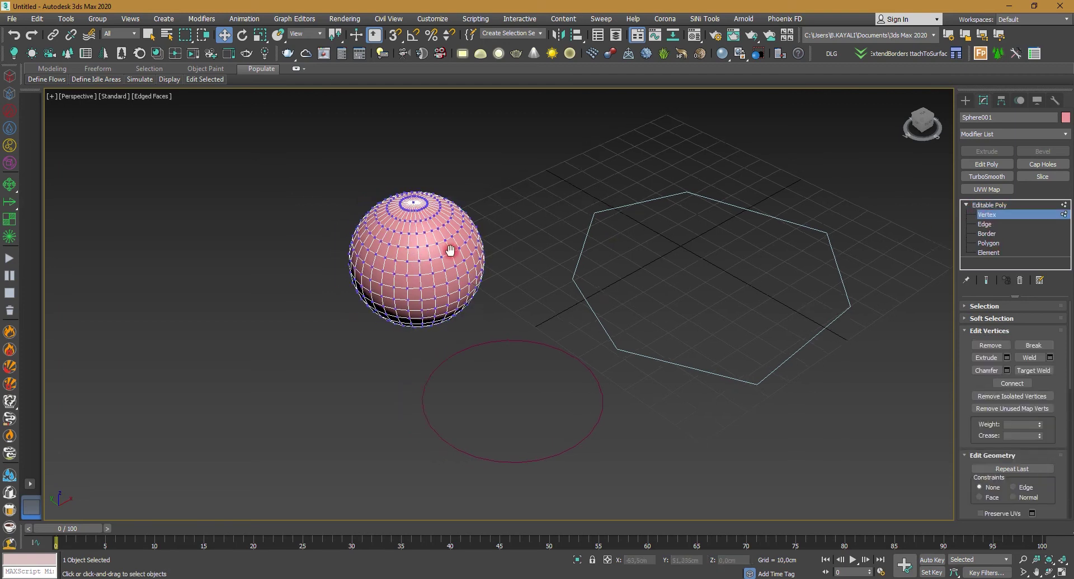
pyautogui.scroll(5, 436, 261)
pyautogui.click(397, 288)
pyautogui.scroll(-5, 426, 297)
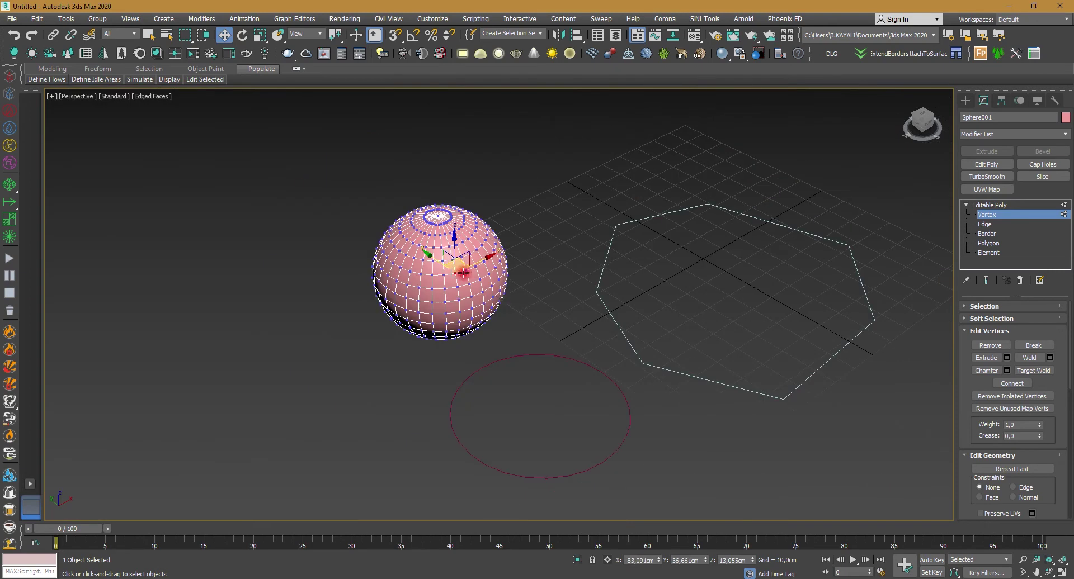
pyautogui.scroll(4, 448, 274)
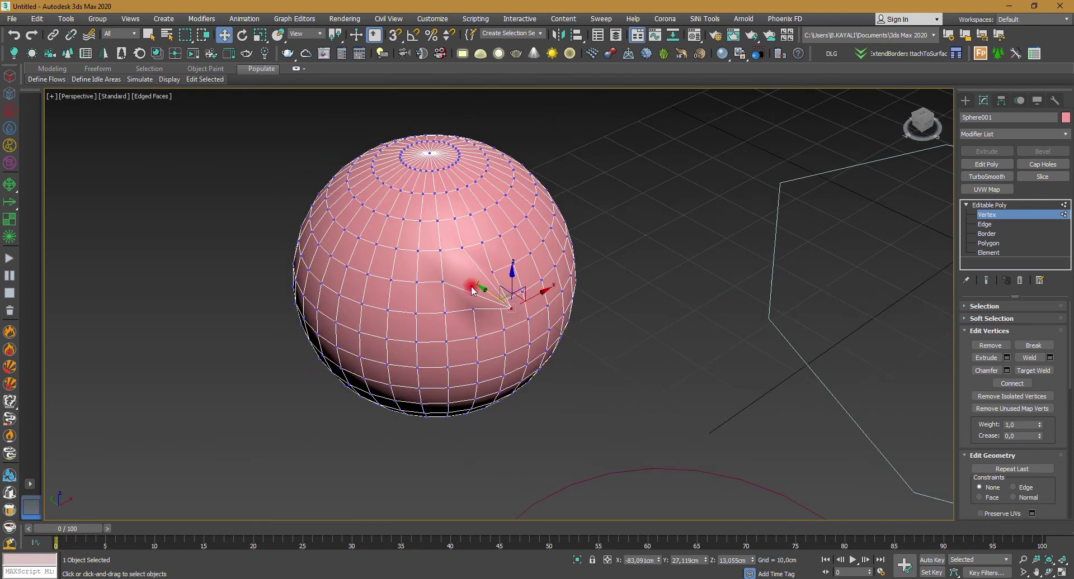
pyautogui.keyDown('ctrl'); pyautogui.click(445, 313); pyautogui.keyUp('ctrl')
pyautogui.keyDown('ctrl'); pyautogui.click(473, 309); pyautogui.keyUp('ctrl')
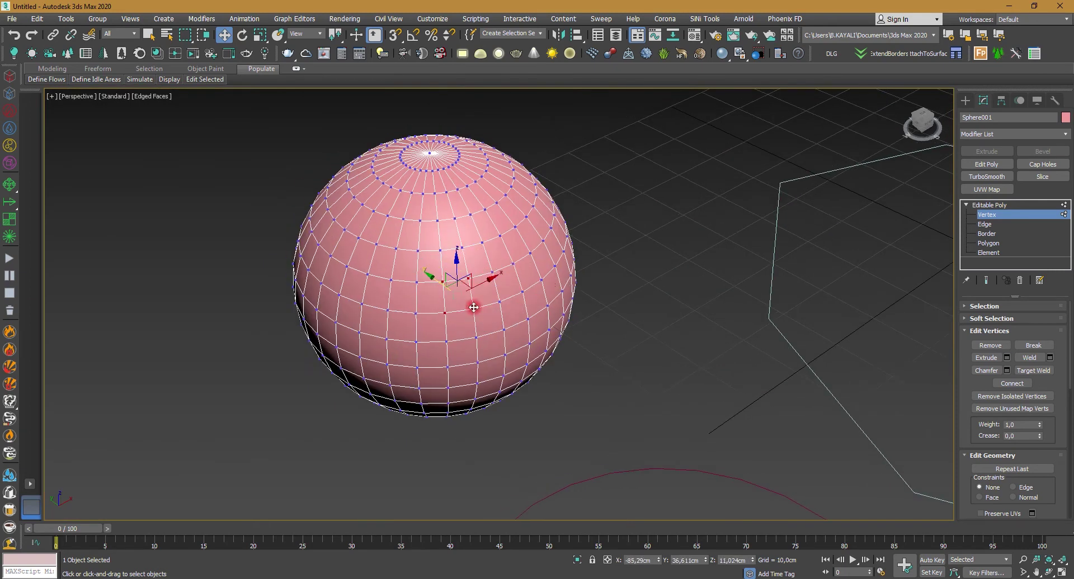
pyautogui.moveTo(443, 285); pyautogui.dragTo(444, 263)
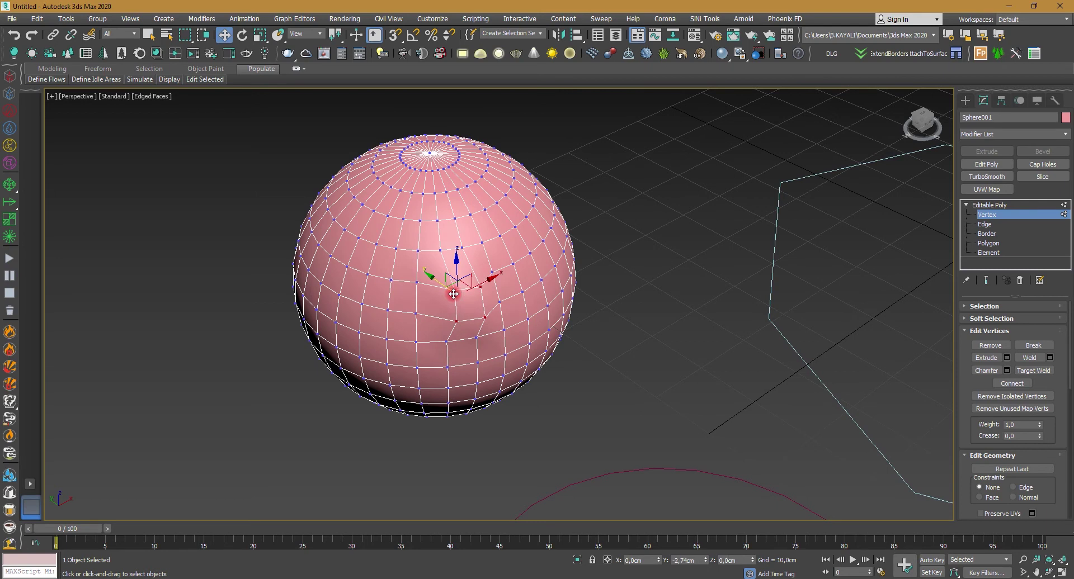
# Select sphere edges, then a polygon, then the whole element, and zoom out.
pyautogui.click(984, 224)
pyautogui.click(479, 244)
pyautogui.keyDown('ctrl'); pyautogui.click(486, 241); pyautogui.keyUp('ctrl')
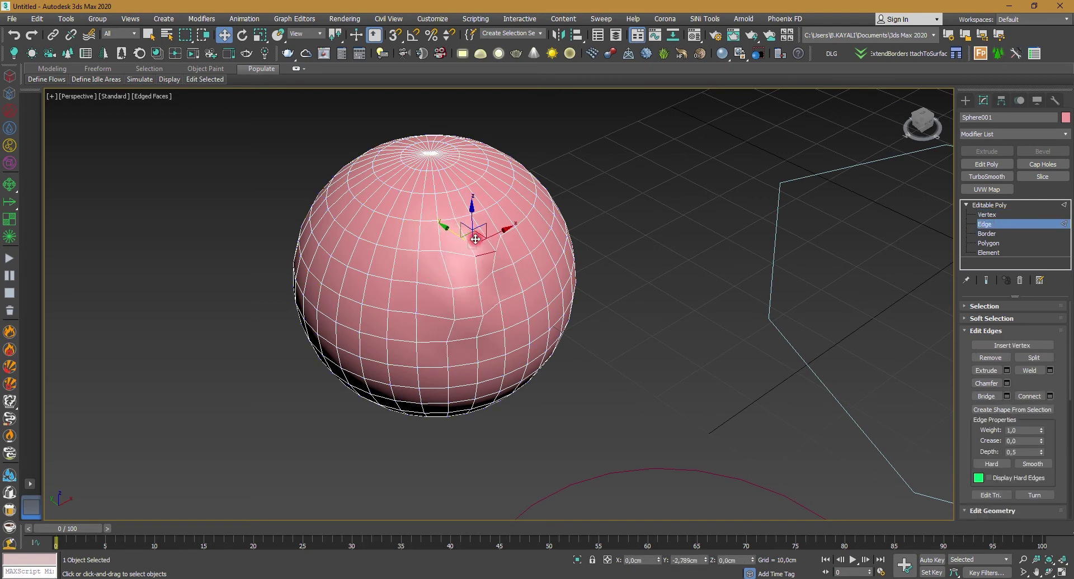
pyautogui.click(998, 241)
pyautogui.click(479, 246)
pyautogui.click(988, 252)
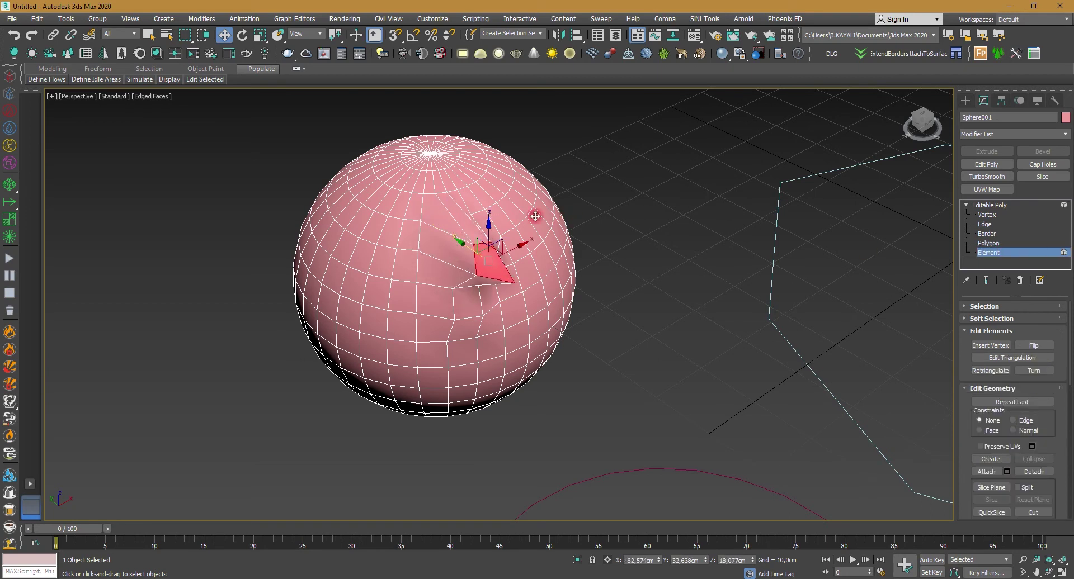
pyautogui.click(555, 217)
pyautogui.scroll(-5, 655, 279)
# Clear the sphere selection and select the red circle Circle001.
pyautogui.click(753, 217)
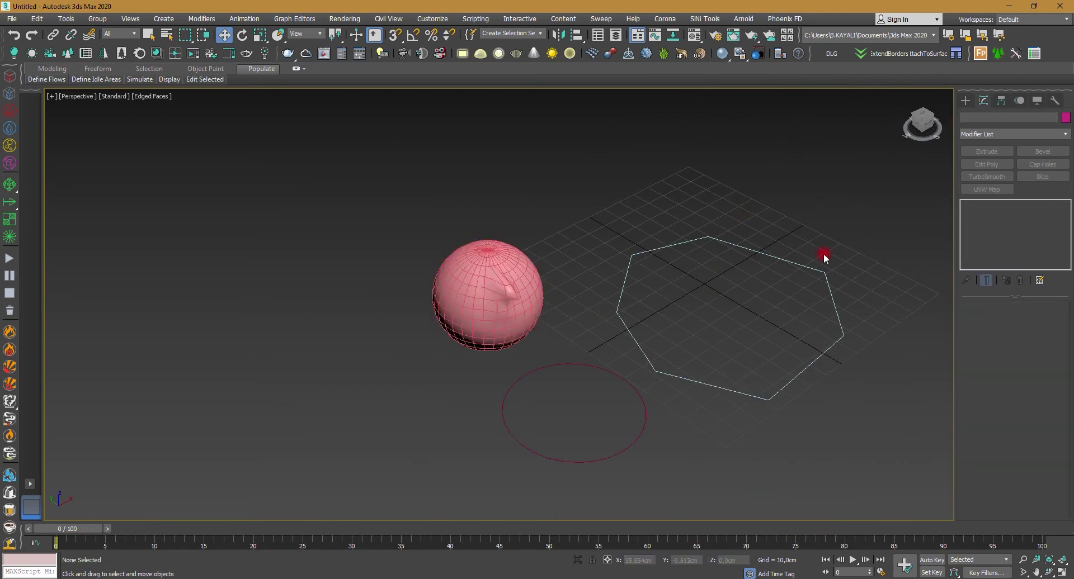
pyautogui.moveTo(815, 306); pyautogui.dragTo(777, 310, button='middle')
pyautogui.click(583, 386)
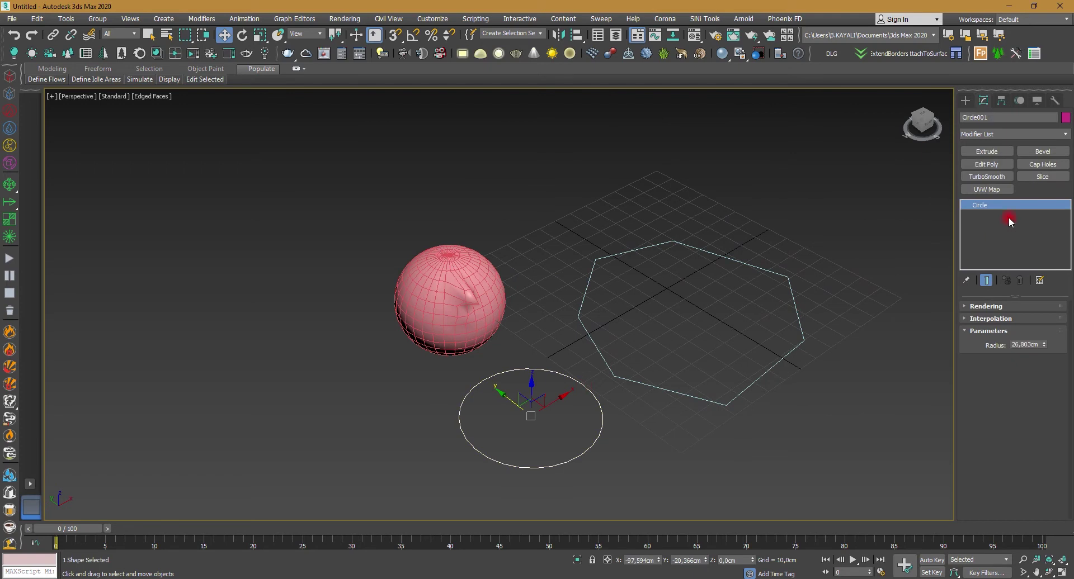
pyautogui.click(622, 378)
pyautogui.scroll(-3, 1016, 391)
pyautogui.scroll(-3, 1013, 425)
pyautogui.click(601, 446)
# Convert Circle001 to an Editable Spline.
pyautogui.rightClick(597, 364)
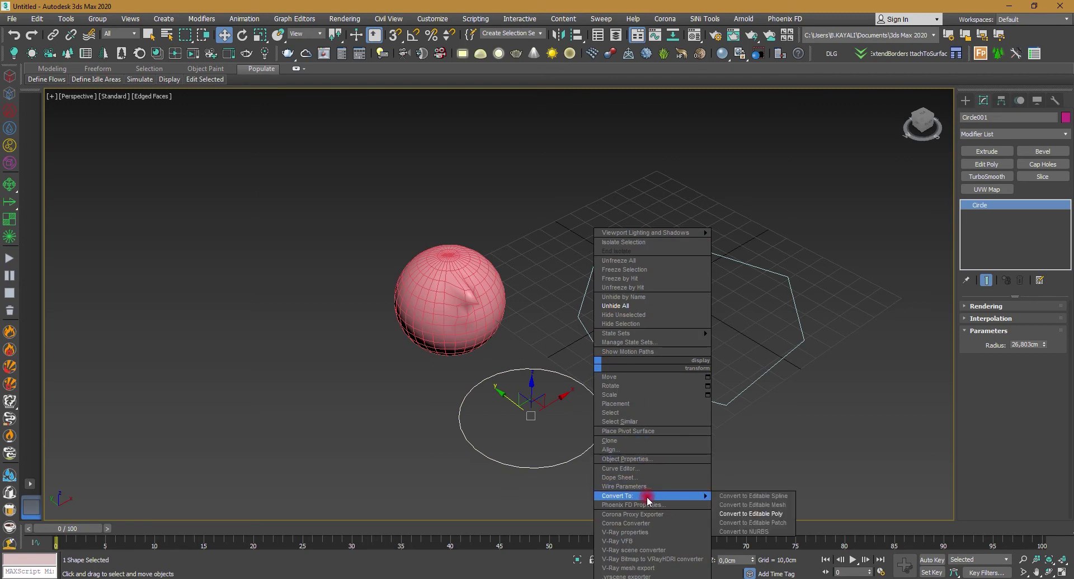
pyautogui.moveTo(638, 496)
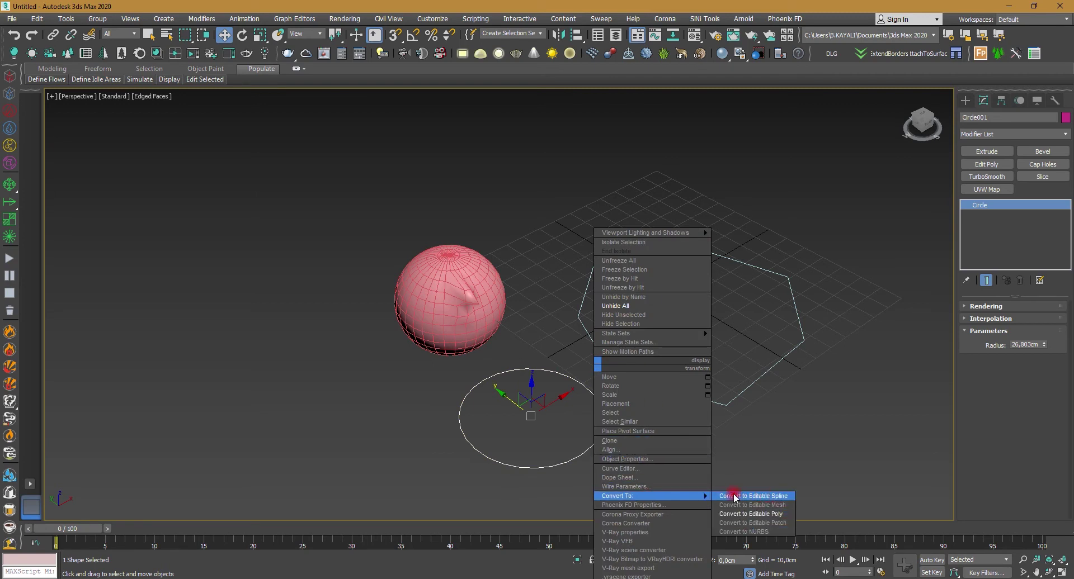
pyautogui.click(761, 497)
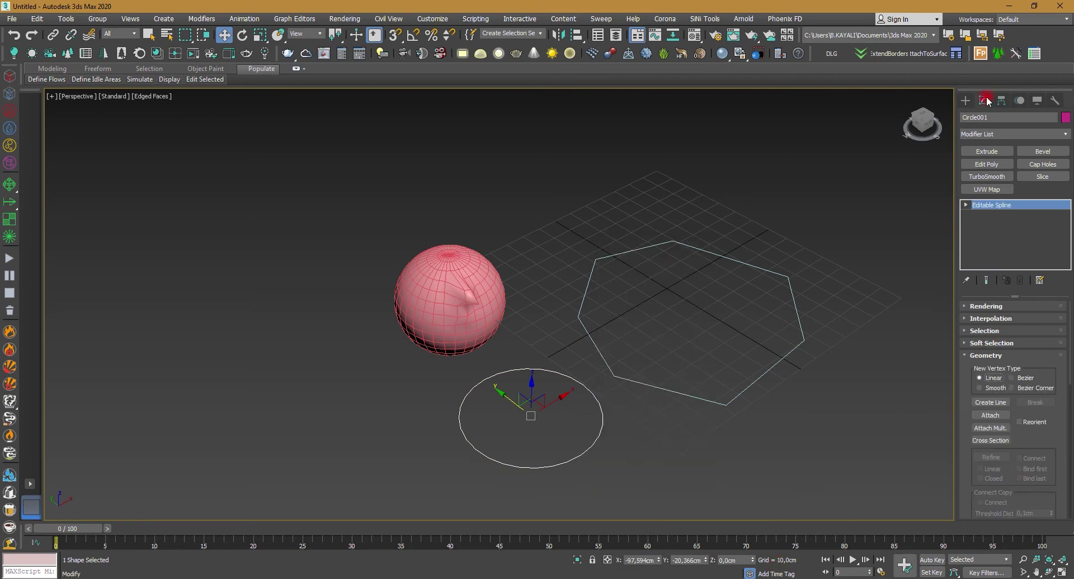
pyautogui.scroll(-5, 1024, 423)
pyautogui.scroll(2, 1024, 425)
pyautogui.scroll(1, 1023, 431)
pyautogui.scroll(1, 1024, 436)
pyautogui.scroll(1, 1024, 441)
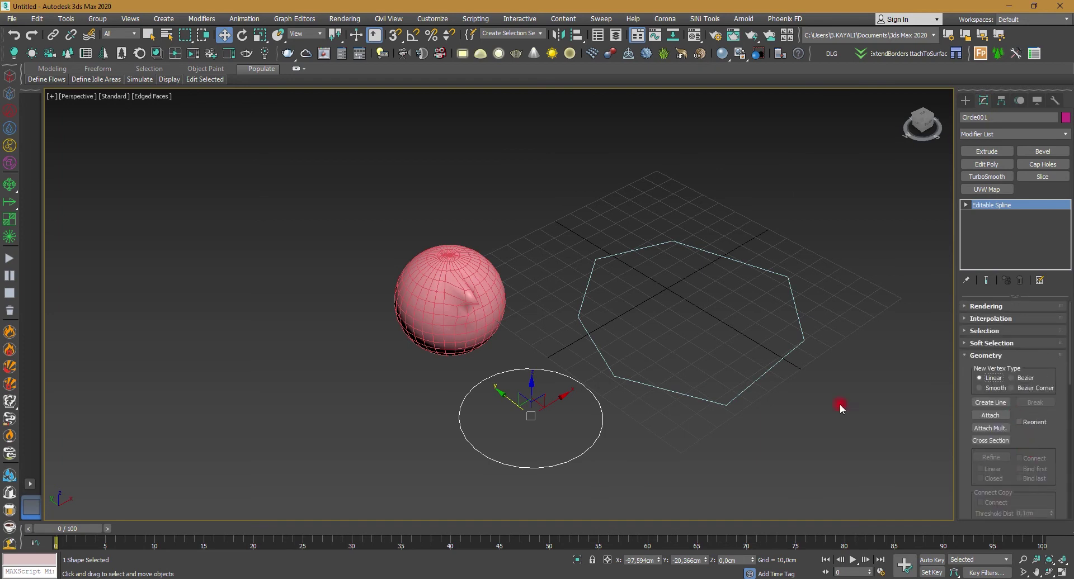
# Select Line001 and nudge one heptagon vertex at Vertex level.
pyautogui.click(756, 380)
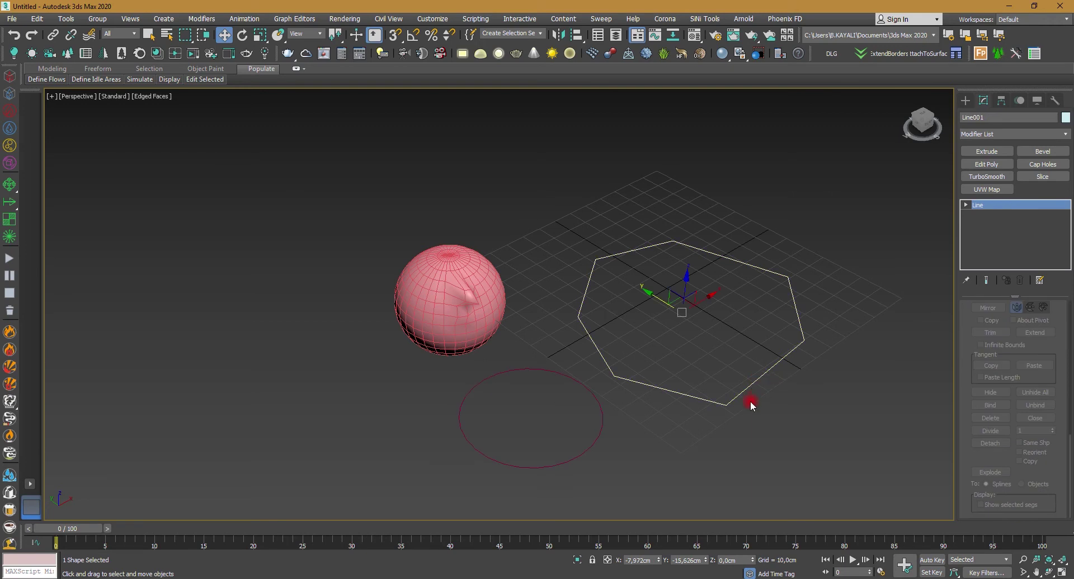
pyautogui.click(968, 205)
pyautogui.moveTo(773, 284); pyautogui.dragTo(815, 262)
pyautogui.click(803, 340)
# Move the lower-right segment outward at Segment level, then undo the move.
pyautogui.click(989, 223)
pyautogui.click(791, 351)
pyautogui.moveTo(752, 364)
pyautogui.mouseDown()
pyautogui.moveTo(802, 381)
pyautogui.moveTo(753, 364)
pyautogui.mouseUp()
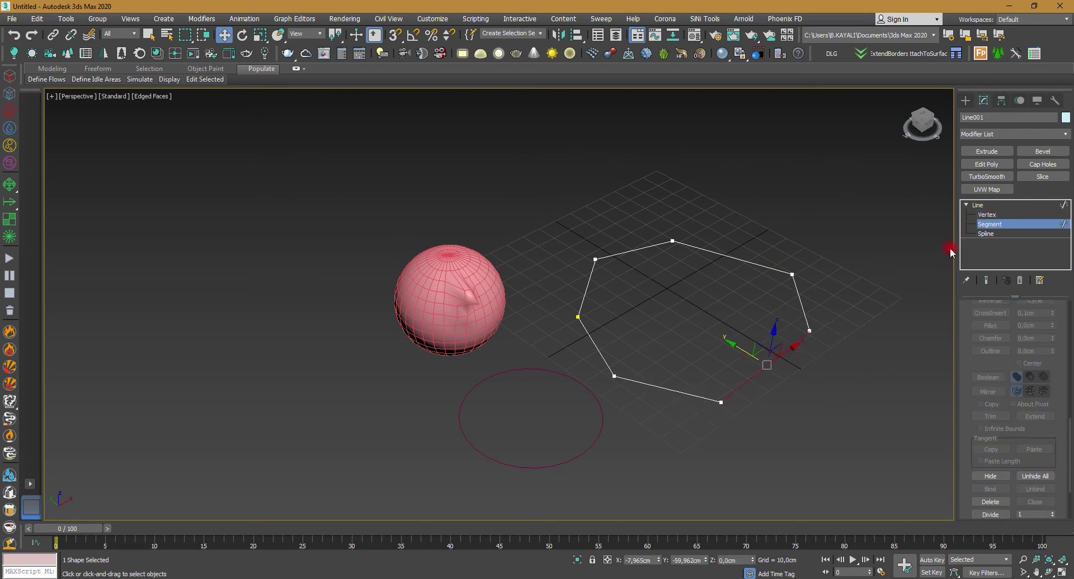
pyautogui.press('3')
# Shift the whole heptagon spline slightly up-right, then return to Vertex level.
pyautogui.click(800, 304)
pyautogui.moveTo(686, 306); pyautogui.dragTo(703, 296)
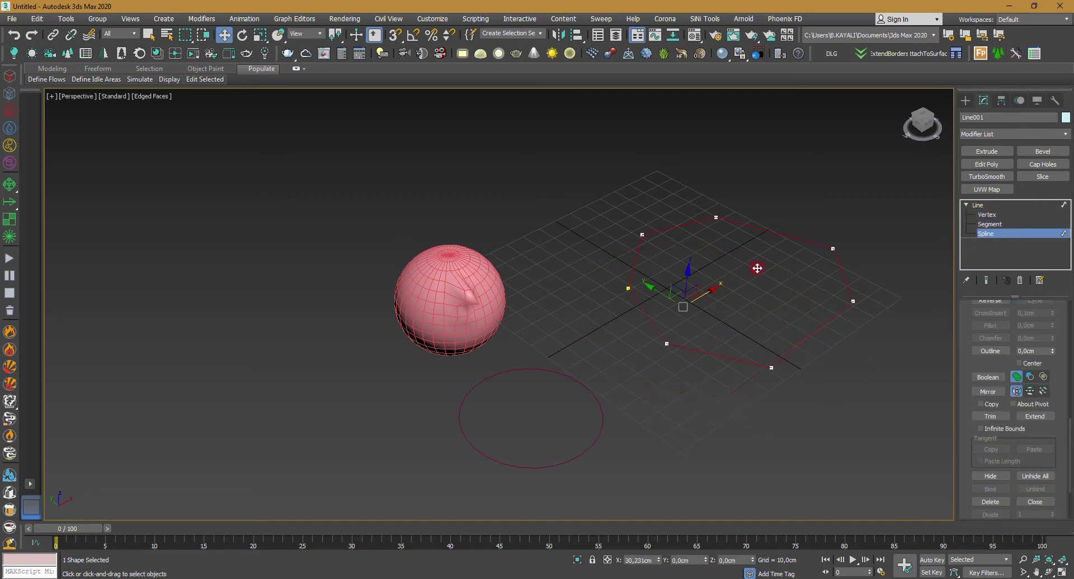
pyautogui.click(989, 215)
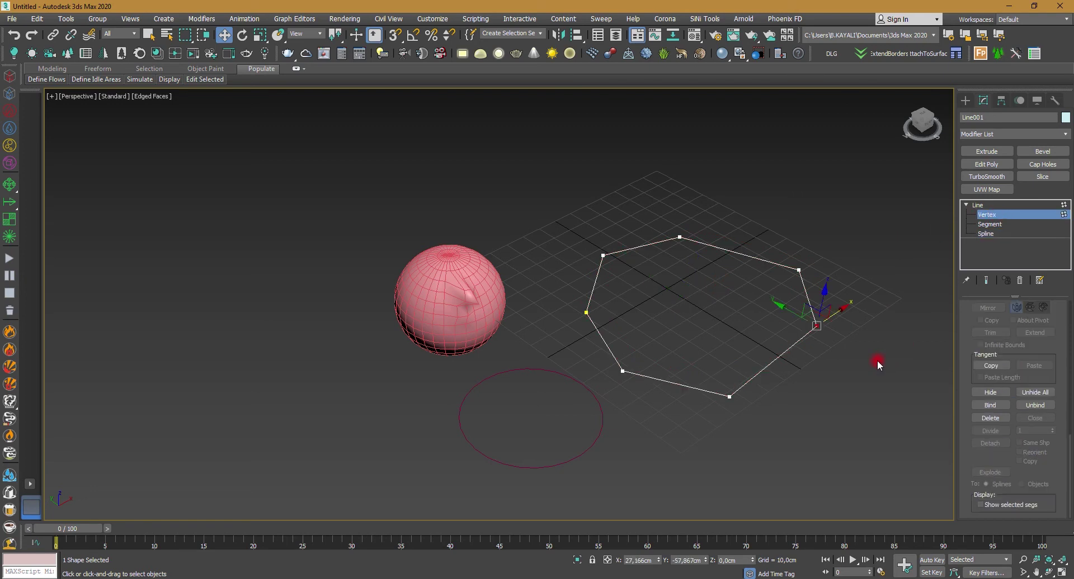
pyautogui.moveTo(878, 362); pyautogui.dragTo(809, 373, button='middle')
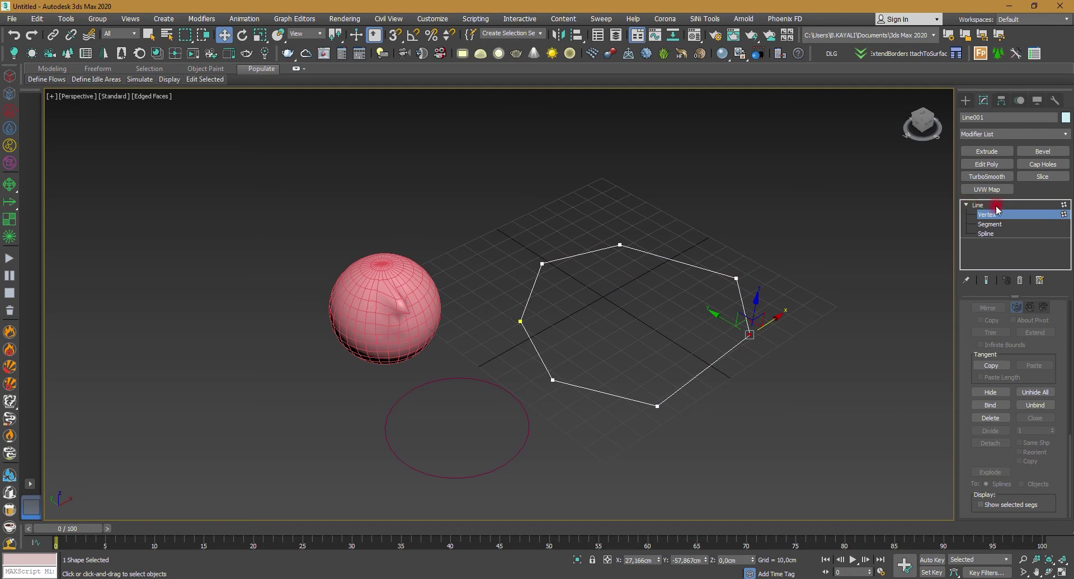
pyautogui.moveTo(971, 344)
pyautogui.mouseDown()
pyautogui.moveTo(968, 334)
pyautogui.moveTo(971, 345)
pyautogui.mouseUp()
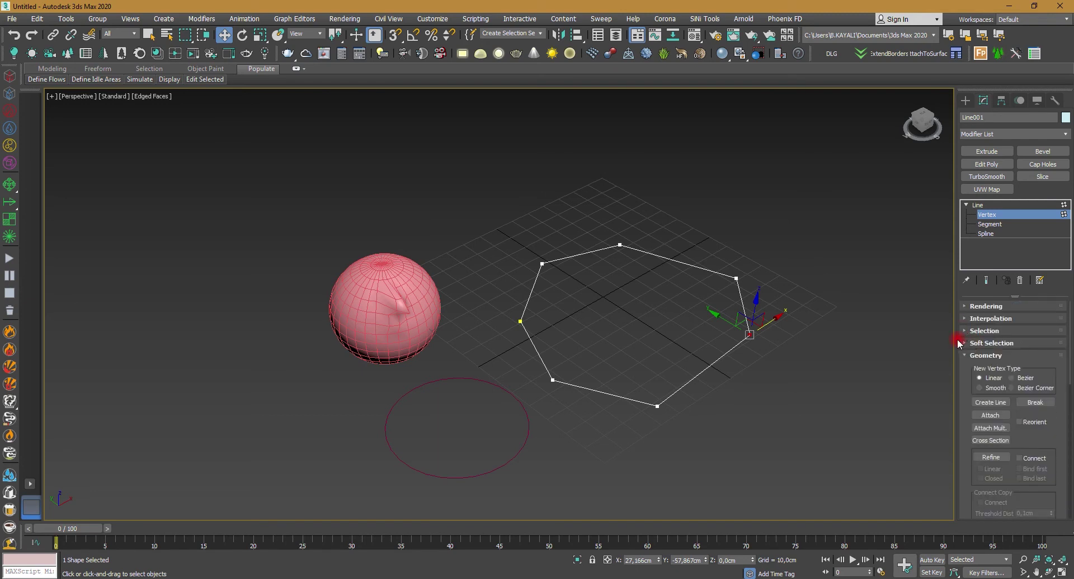
# Region-select several heptagon corner vertices and try a fillet, then reset it to zero.
pyautogui.scroll(-1, 1039, 438)
pyautogui.scroll(-1, 1038, 433)
pyautogui.scroll(-1, 1035, 431)
pyautogui.scroll(-1, 1038, 431)
pyautogui.scroll(-1, 1040, 429)
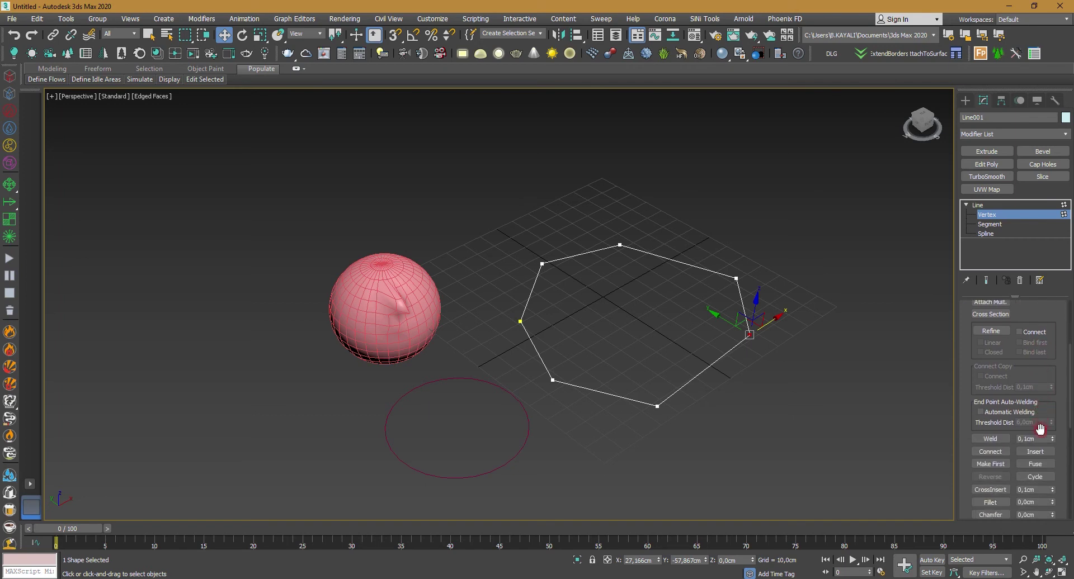
pyautogui.scroll(-1, 1021, 409)
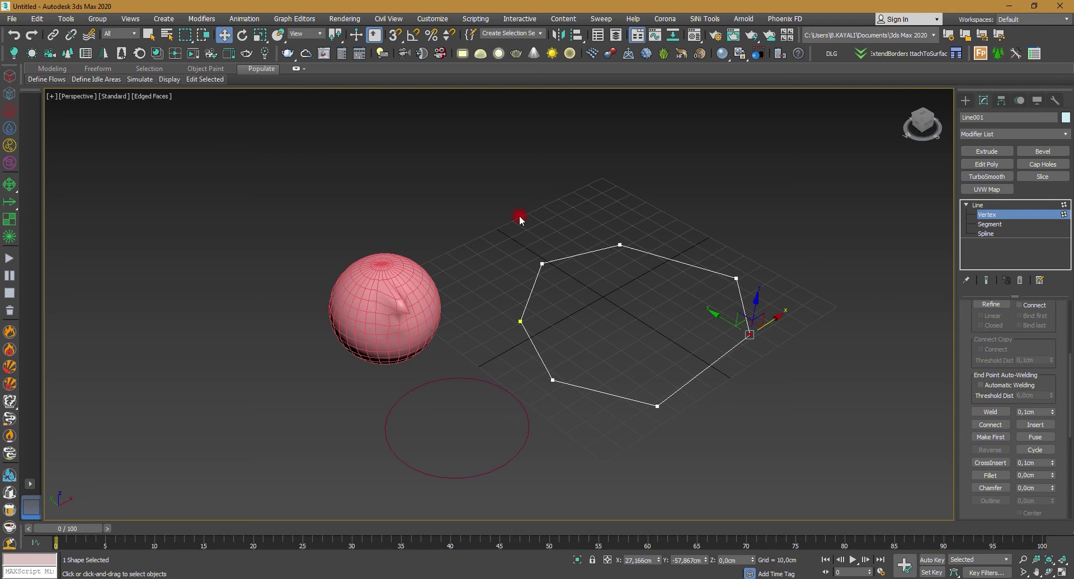
pyautogui.moveTo(519, 219); pyautogui.dragTo(657, 296)
pyautogui.moveTo(1053, 480); pyautogui.dragTo(1053, 475)
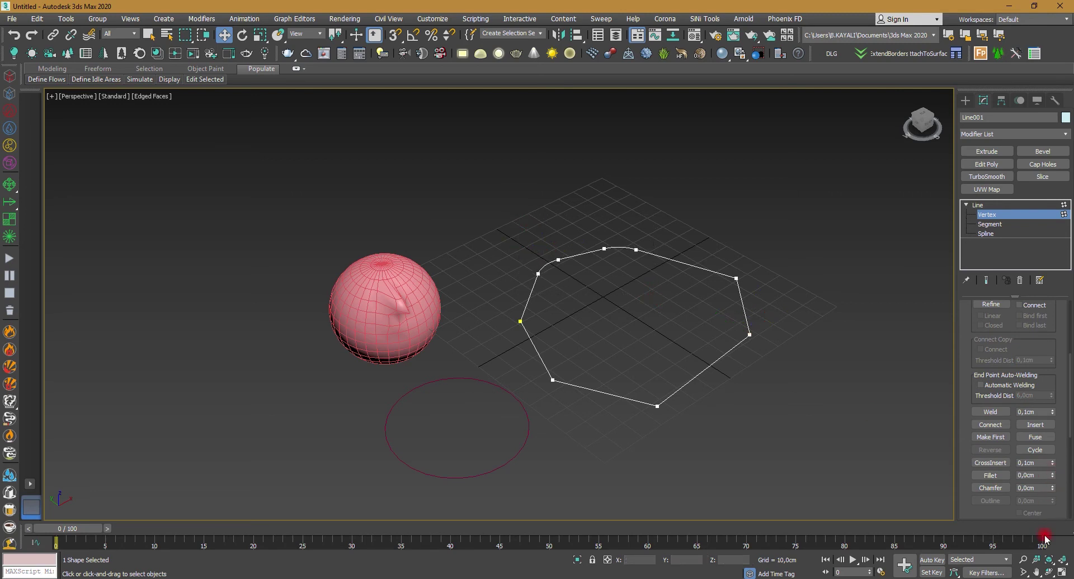
pyautogui.click(1047, 560)
pyautogui.moveTo(1053, 478); pyautogui.dragTo(1054, 477)
# Fillet two upper corners by 7,324 cm and chamfer a left corner by about 5 cm.
pyautogui.moveTo(423, 273); pyautogui.dragTo(424, 272)
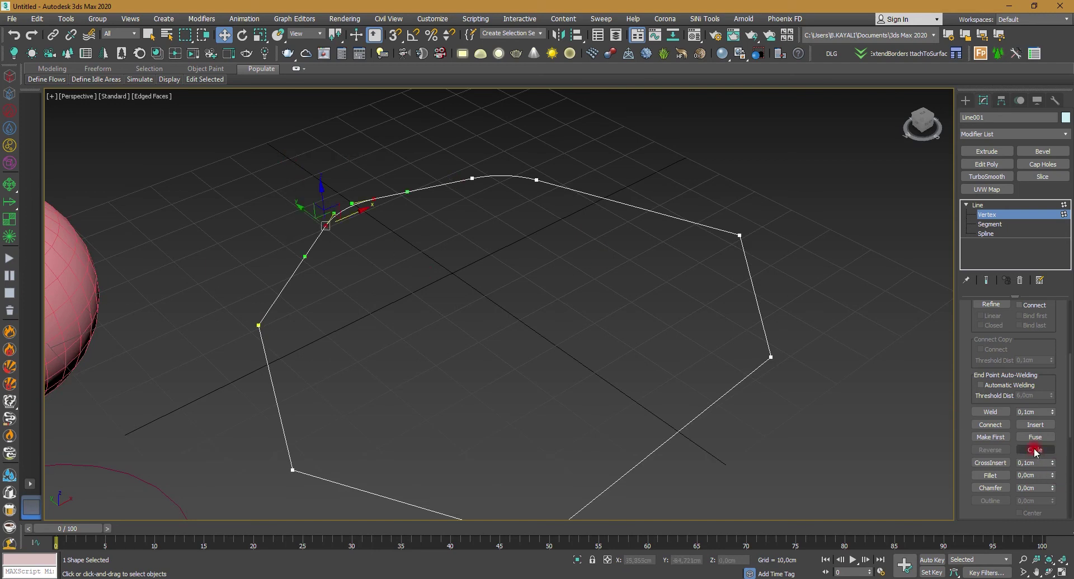
pyautogui.moveTo(1052, 476)
pyautogui.mouseDown()
pyautogui.moveTo(1054, 465)
pyautogui.moveTo(1052, 482)
pyautogui.mouseUp()
pyautogui.click(258, 325)
pyautogui.moveTo(850, 430); pyautogui.dragTo(780, 392, button='middle')
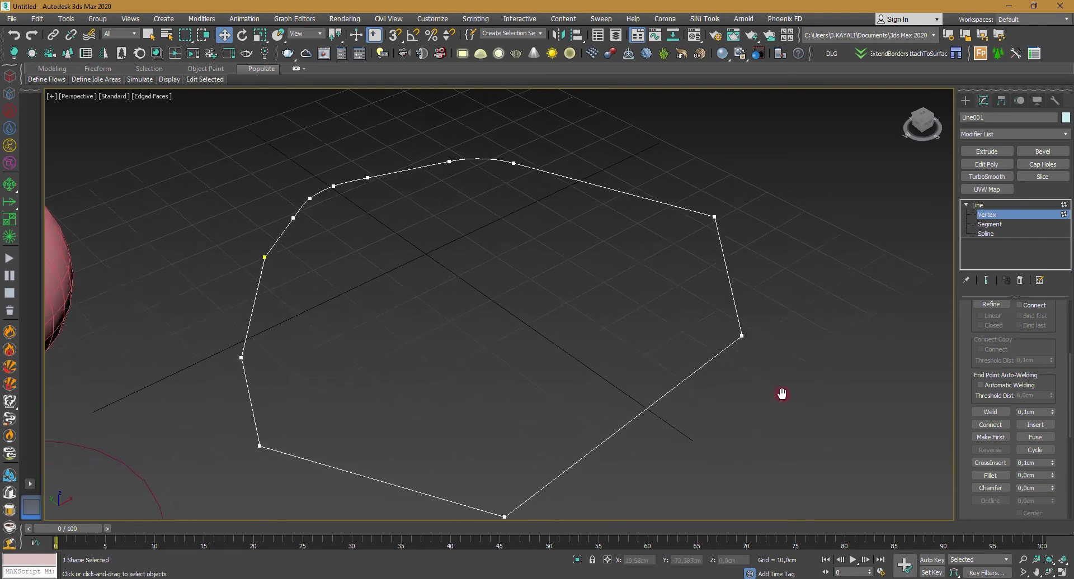
pyautogui.scroll(-3, 780, 395)
pyautogui.scroll(-2, 1061, 439)
pyautogui.scroll(-3, 1061, 439)
pyautogui.scroll(-1, 1061, 439)
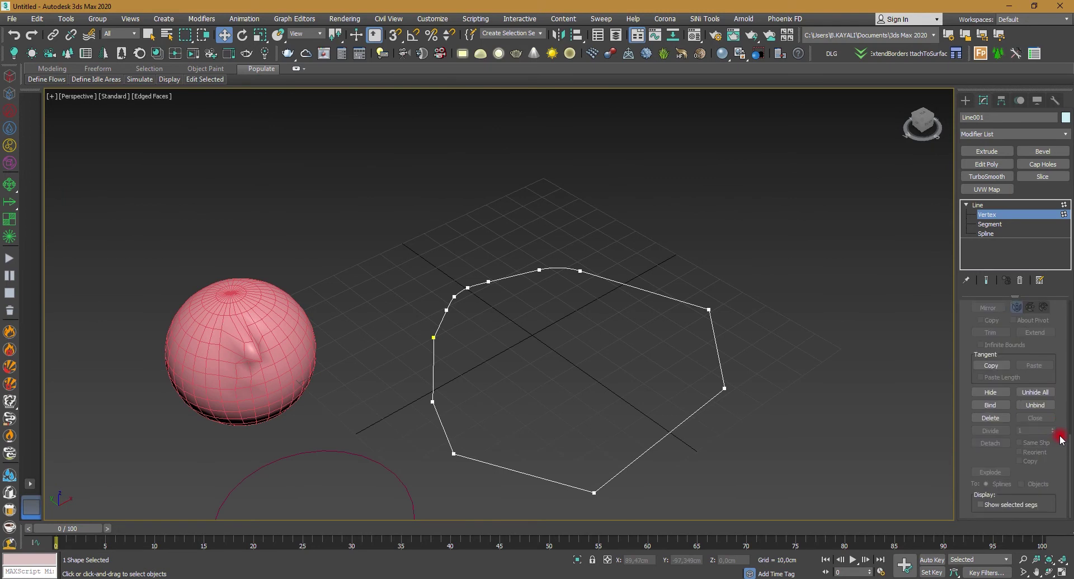
pyautogui.scroll(3, 1061, 439)
pyautogui.scroll(4, 1061, 439)
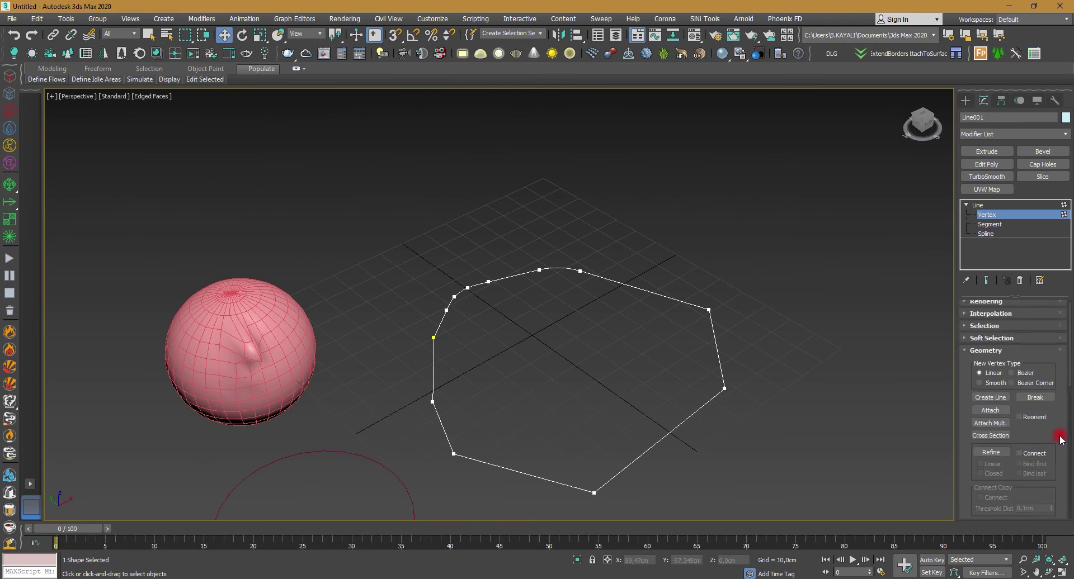
# Start Create Line on Line001 and enable Endpoint and Midpoint snaps.
pyautogui.click(991, 398)
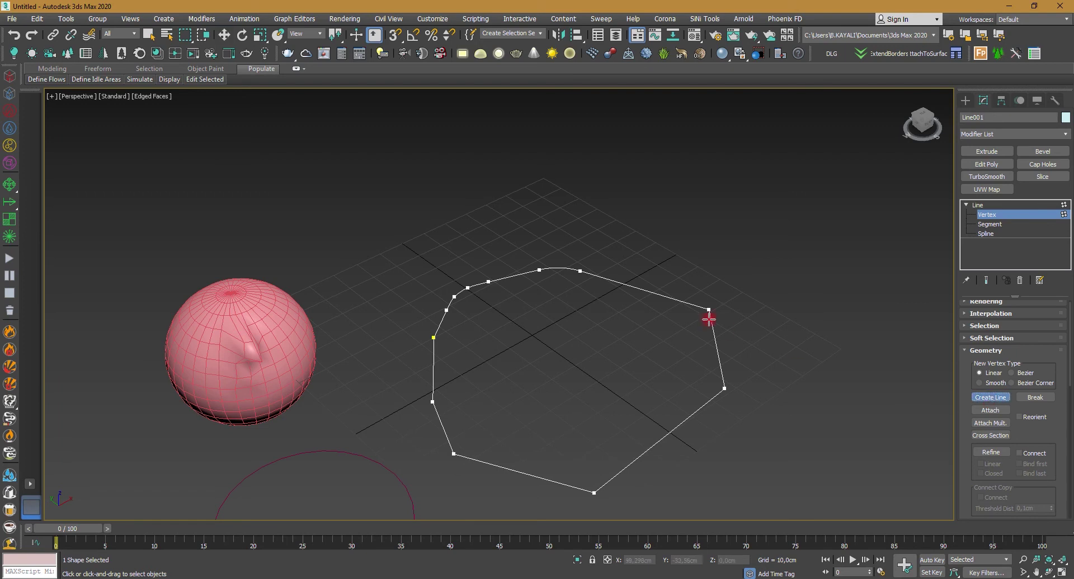
pyautogui.rightClick(389, 36)
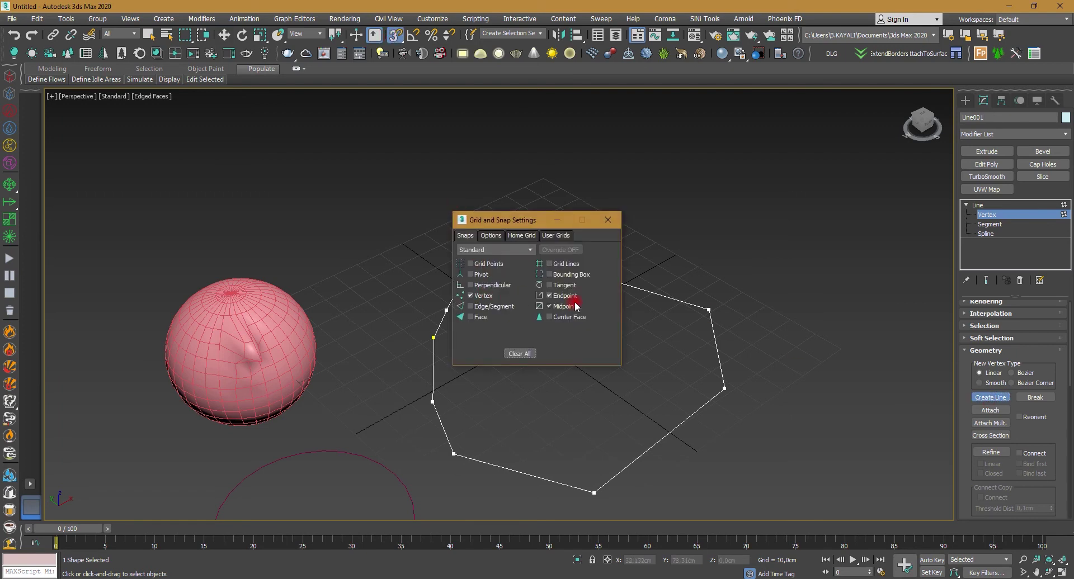
pyautogui.click(608, 220)
# Draw a closed six-sided outline snapped to the filleted shape's right side.
pyautogui.click(709, 309)
pyautogui.click(802, 251)
pyautogui.click(929, 295)
pyautogui.click(926, 404)
pyautogui.click(775, 460)
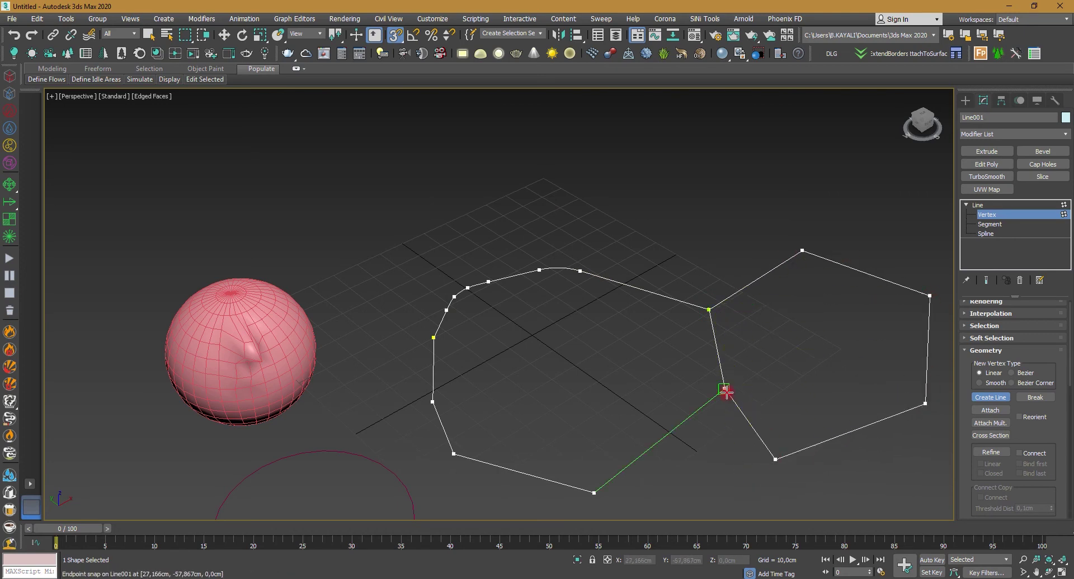
pyautogui.click(723, 389)
pyautogui.moveTo(774, 388); pyautogui.dragTo(731, 375, button='middle')
pyautogui.click(979, 206)
pyautogui.click(911, 214)
# Exit line drawing and reselect Line001 with the shapes recentred in view.
pyautogui.press('w')
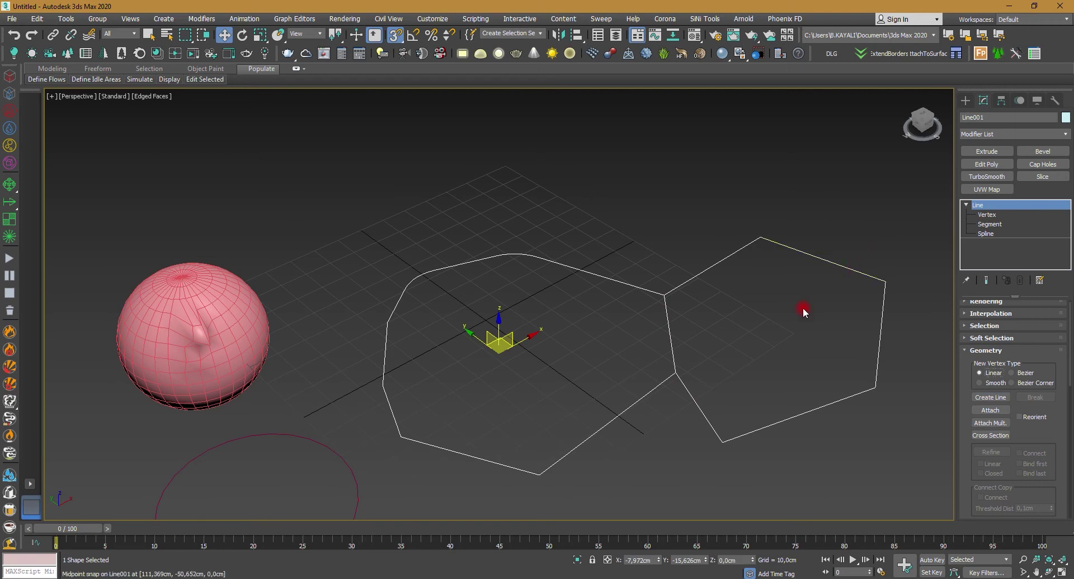
pyautogui.click(804, 311)
pyautogui.click(819, 260)
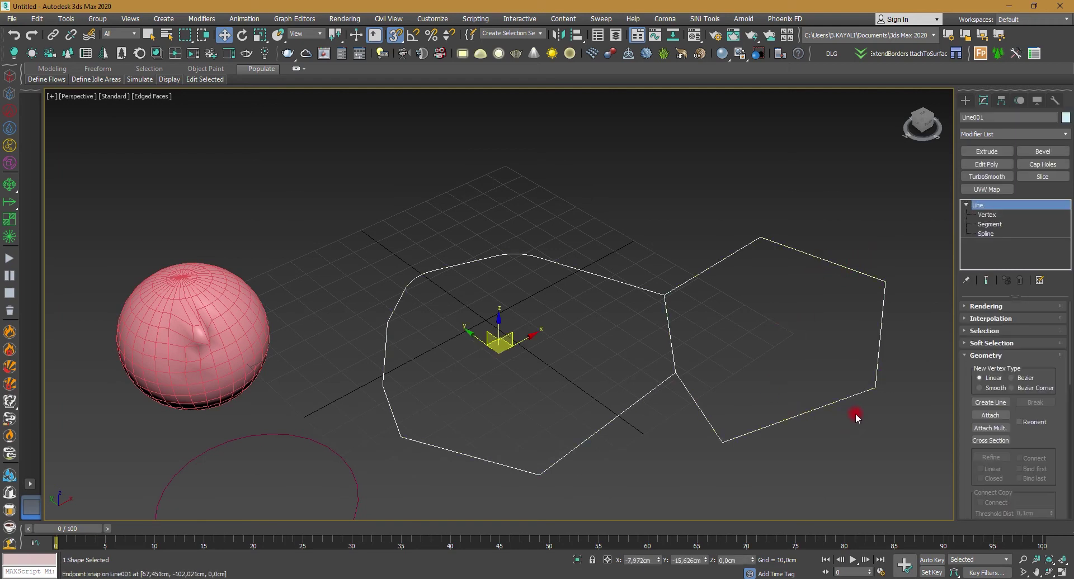
pyautogui.scroll(-2, 870, 421)
pyautogui.scroll(-3, 874, 415)
pyautogui.scroll(-3, 874, 415)
pyautogui.scroll(4, 801, 380)
pyautogui.moveTo(803, 382); pyautogui.dragTo(871, 356, button='middle')
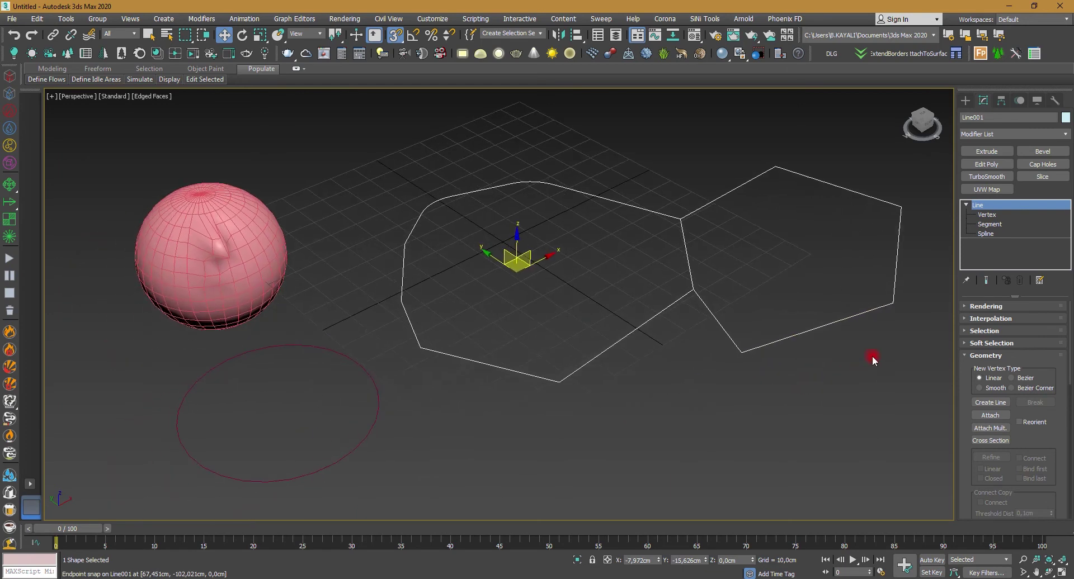
pyautogui.click(921, 372)
pyautogui.click(892, 304)
# Attach the red circle to Line001, then switch to the Spline sub-object level.
pyautogui.click(990, 415)
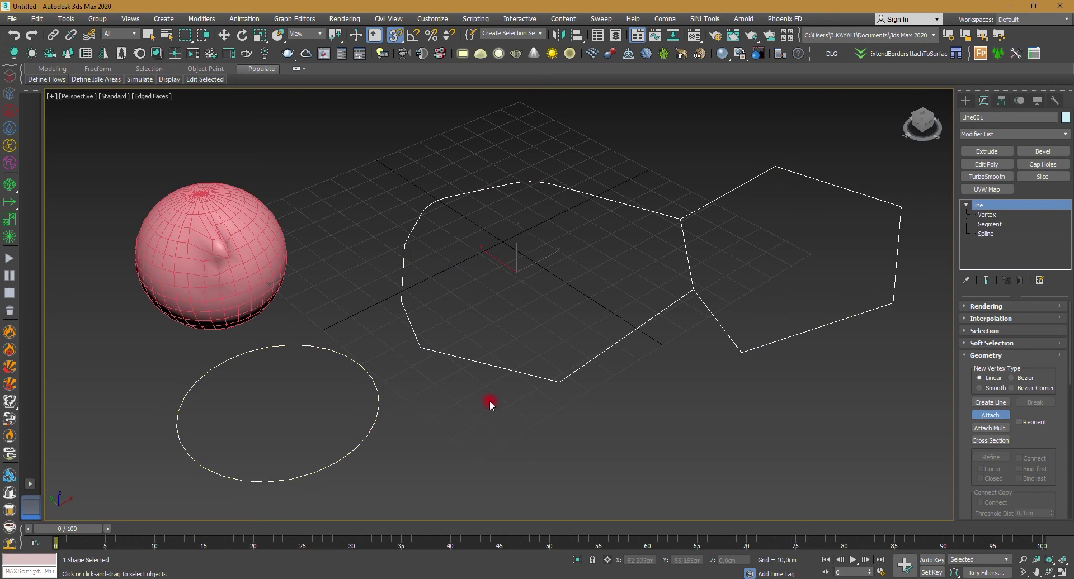
pyautogui.scroll(-2, 513, 402)
pyautogui.press('w')
pyautogui.moveTo(535, 405); pyautogui.dragTo(546, 410, button='middle')
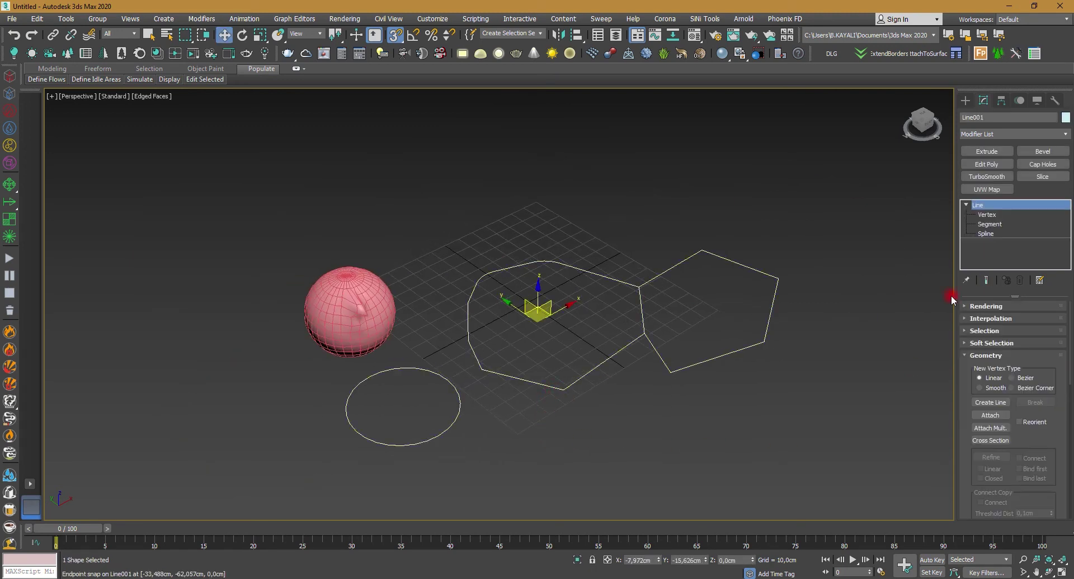
pyautogui.click(986, 234)
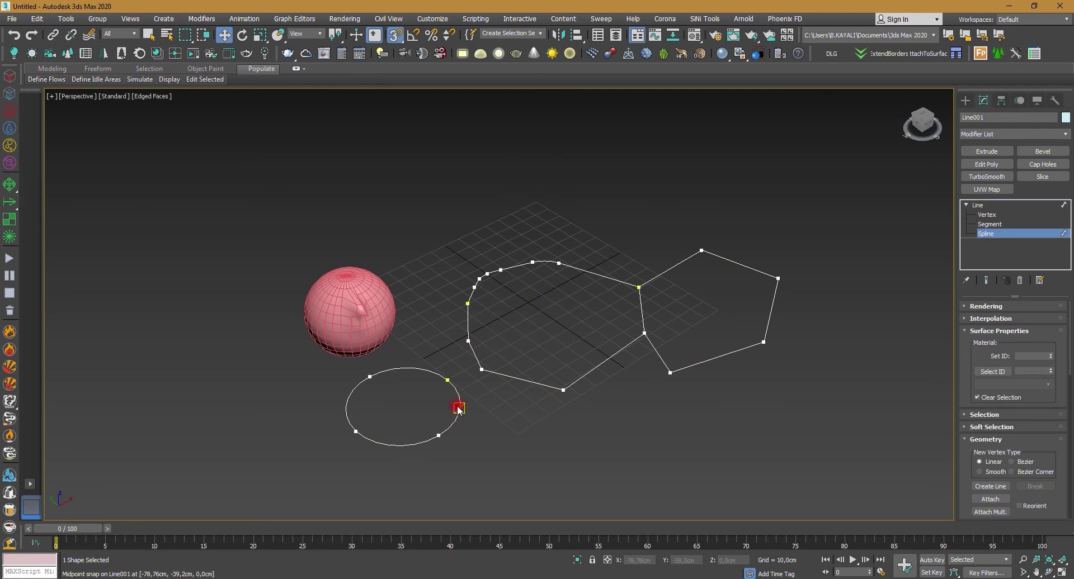
# Select the circle spline inside Line001 and detach it as a separate shape.
pyautogui.click(457, 409)
pyautogui.scroll(-3, 1011, 442)
pyautogui.scroll(-3, 1011, 445)
pyautogui.scroll(-3, 1010, 448)
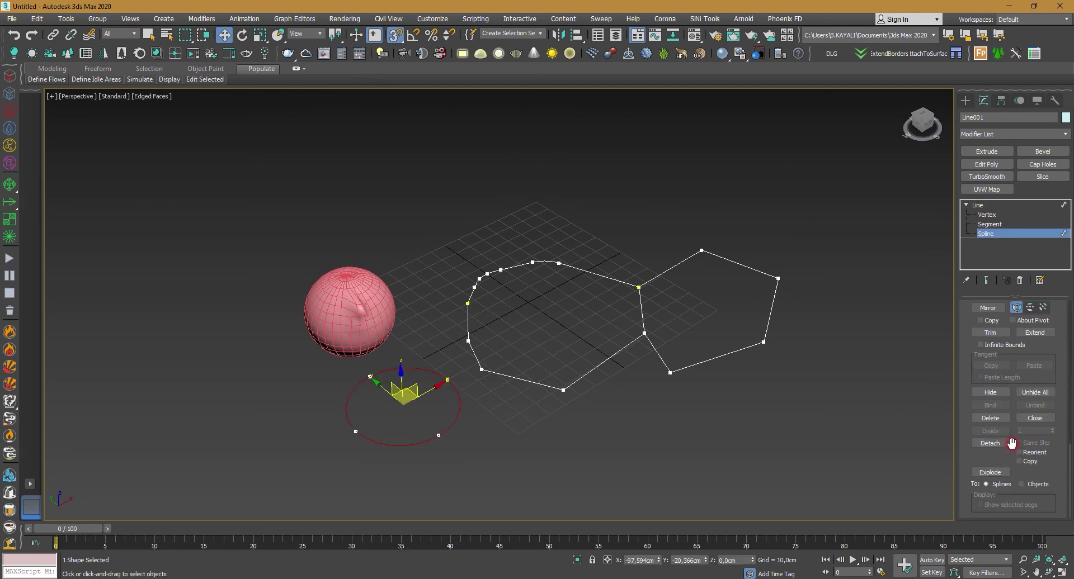
pyautogui.click(990, 443)
pyautogui.click(582, 306)
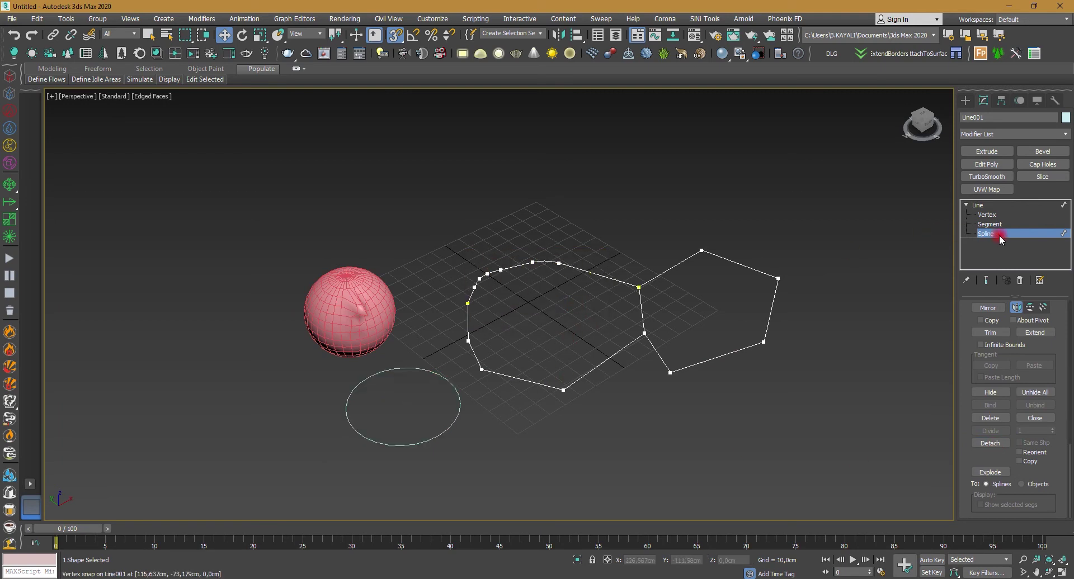
# Return to Line001's top level and reselect it by its hexagon edge, zooming out.
pyautogui.click(979, 205)
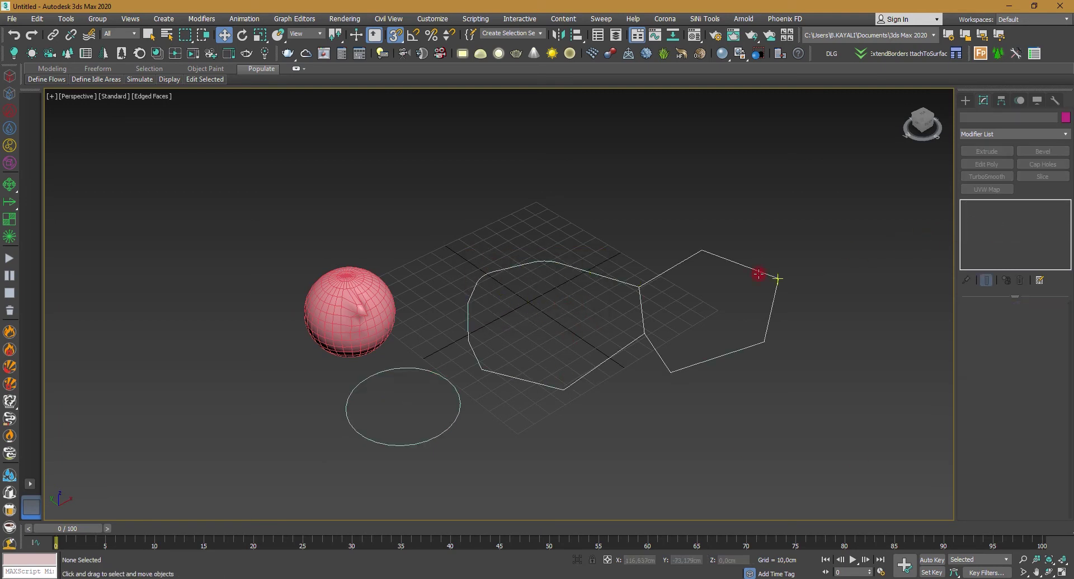
pyautogui.click(863, 264)
pyautogui.click(765, 271)
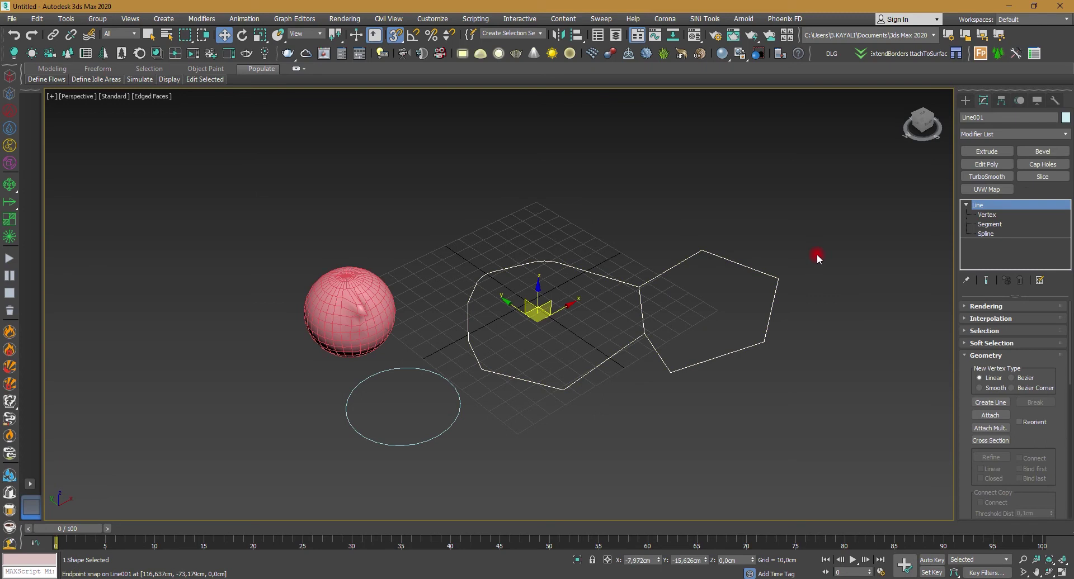
pyautogui.click(816, 254)
pyautogui.click(764, 338)
pyautogui.scroll(-2, 1015, 392)
pyautogui.scroll(-3, 1015, 393)
pyautogui.scroll(-2, 1016, 394)
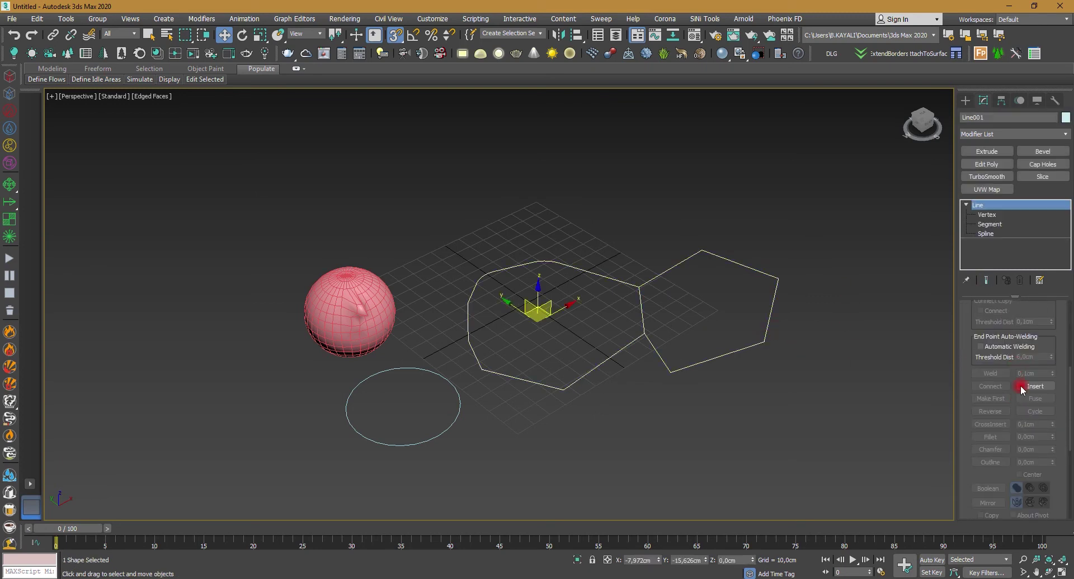
# Break the right-hand outline at its right vertex and move the two loose end vertices apart.
pyautogui.click(986, 215)
pyautogui.scroll(2, 988, 473)
pyautogui.scroll(2, 993, 464)
pyautogui.scroll(1, 1018, 433)
pyautogui.moveTo(768, 256); pyautogui.dragTo(799, 304)
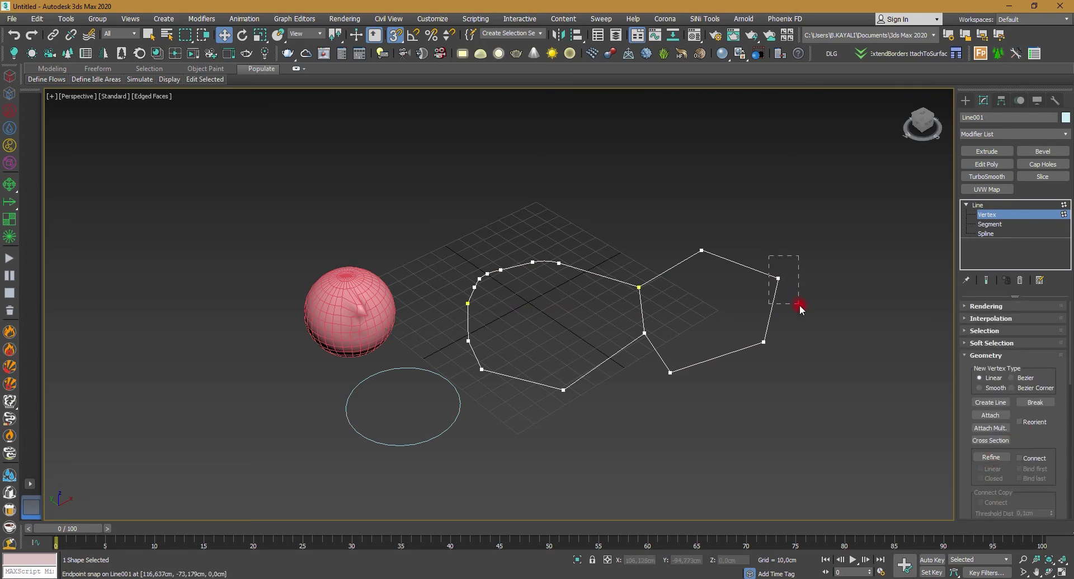
pyautogui.click(1035, 403)
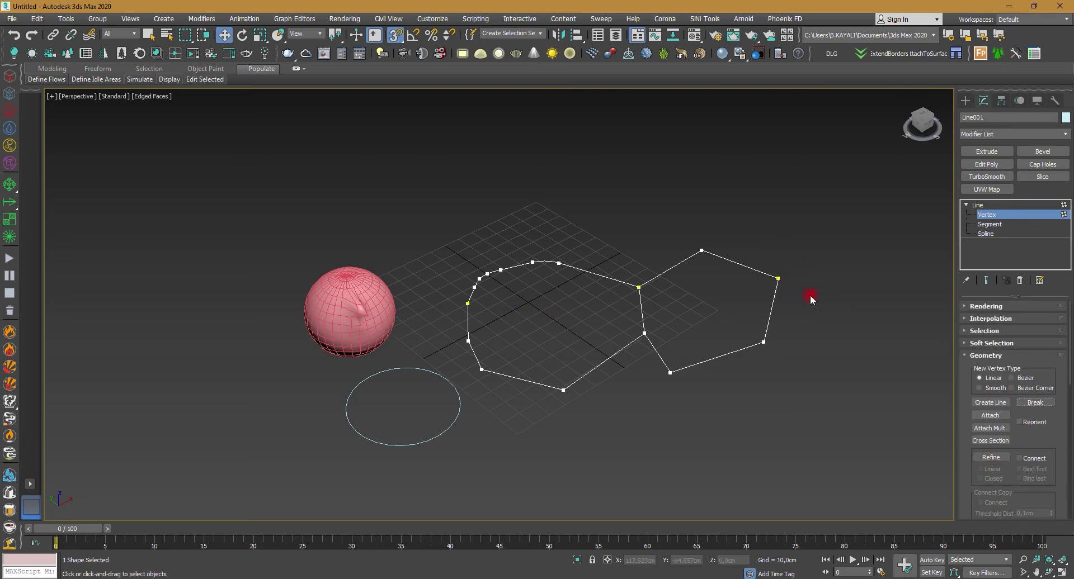
pyautogui.click(777, 278)
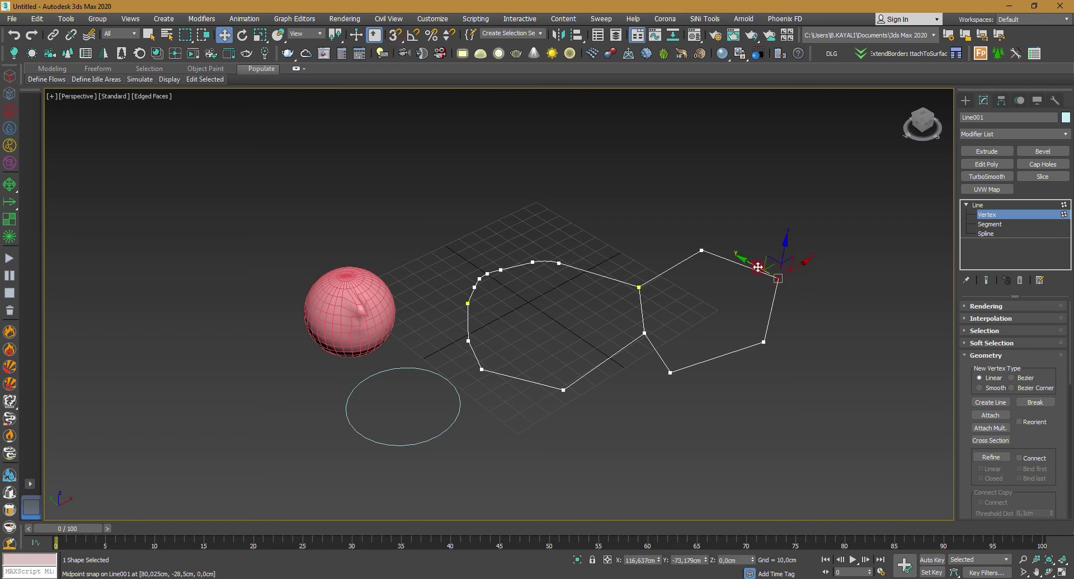
pyautogui.moveTo(781, 279)
pyautogui.mouseDown()
pyautogui.moveTo(817, 297)
pyautogui.moveTo(762, 236)
pyautogui.mouseUp()
pyautogui.click(764, 342)
pyautogui.moveTo(756, 329); pyautogui.dragTo(780, 363)
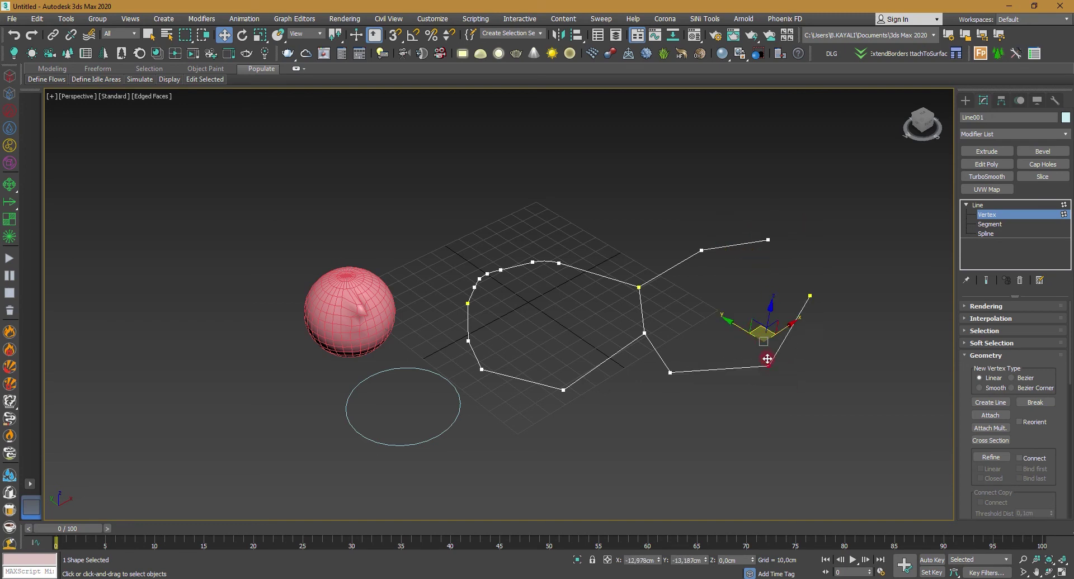
pyautogui.click(850, 307)
# Draw a new snapped line segment from the top loose end to the right loose end.
pyautogui.click(990, 402)
pyautogui.click(395, 34)
pyautogui.click(763, 236)
pyautogui.click(810, 295)
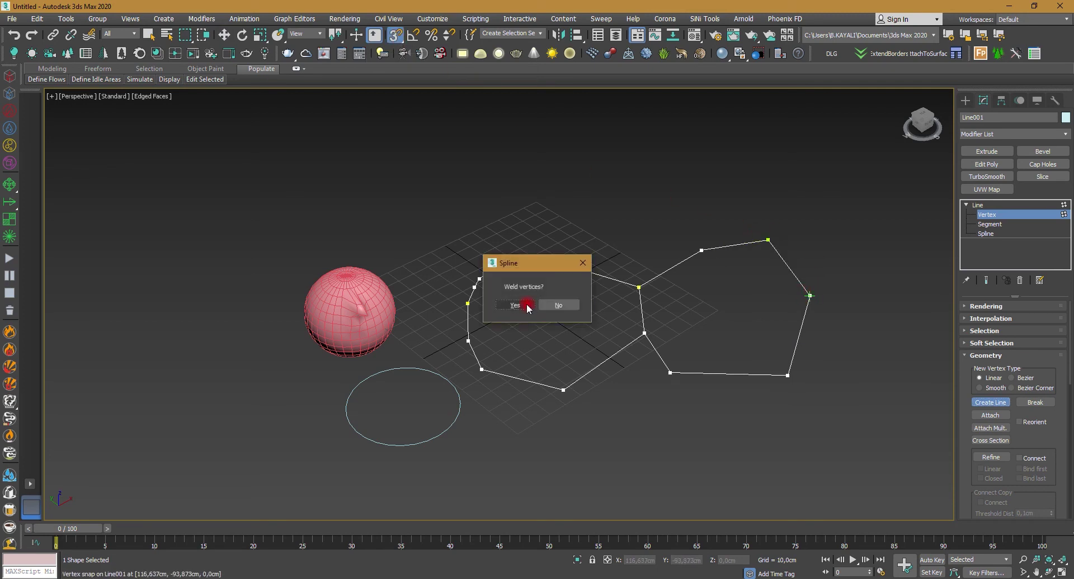
# Accept welding the joined vertices, end line drawing, and reselect Line001.
pyautogui.click(527, 306)
pyautogui.rightClick(710, 292)
pyautogui.click(845, 241)
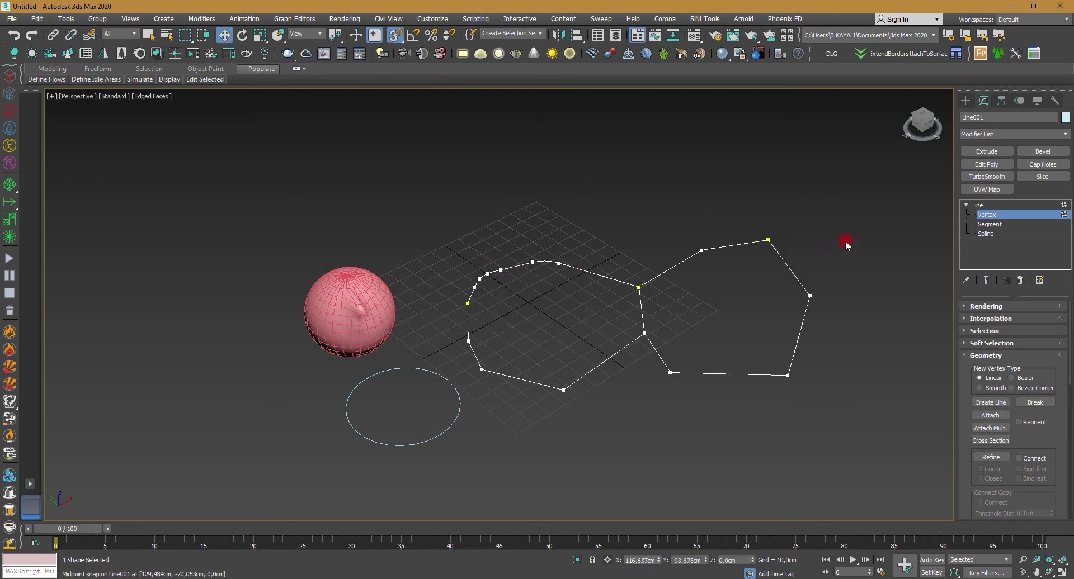
pyautogui.click(1012, 214)
pyautogui.click(826, 281)
pyautogui.click(808, 294)
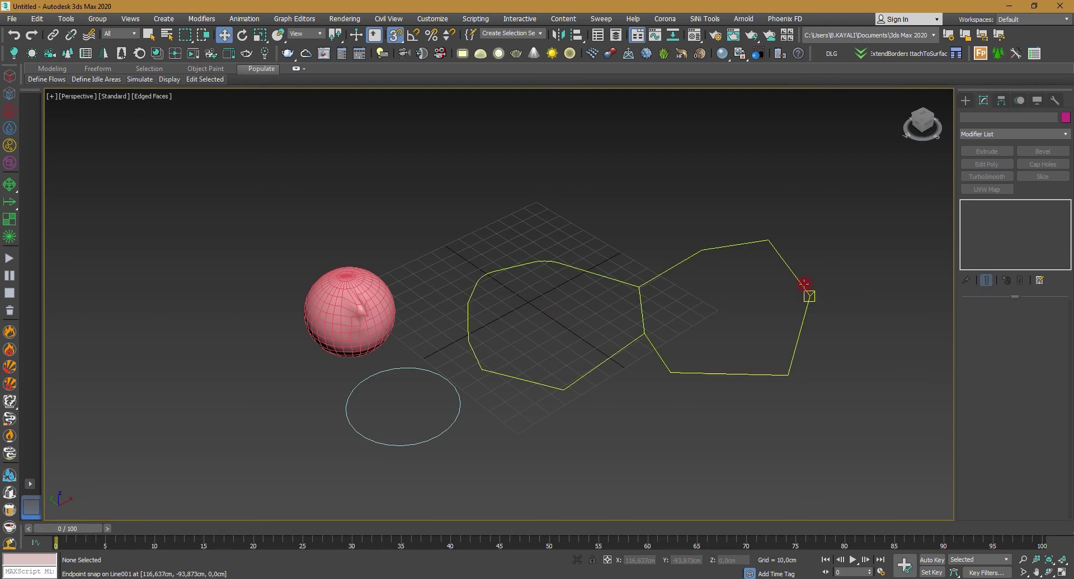
pyautogui.click(875, 286)
pyautogui.click(800, 283)
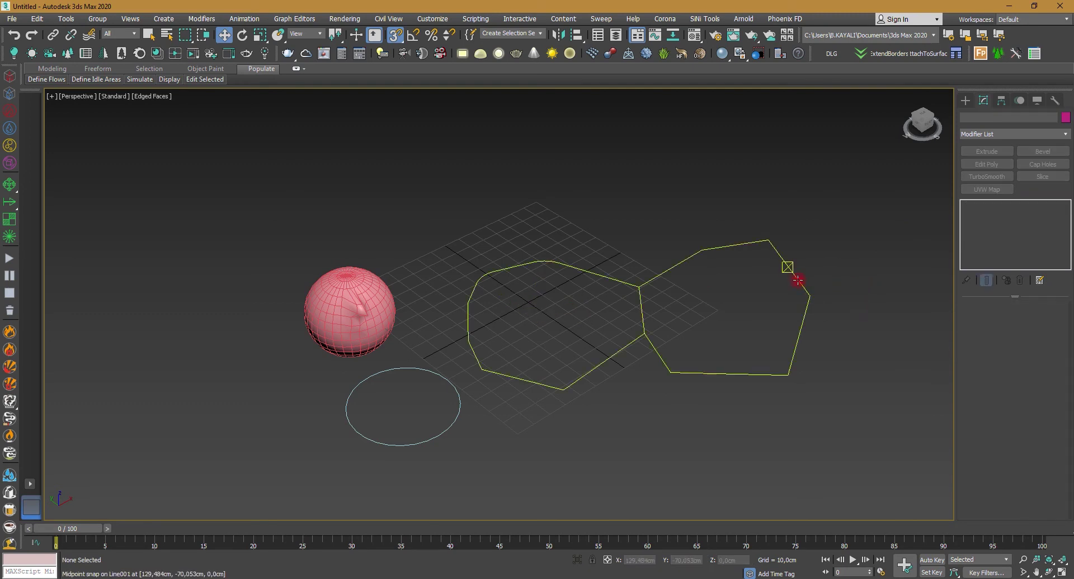
# Break the outline at its bottom-right vertex and pull the two split ends apart.
pyautogui.click(985, 215)
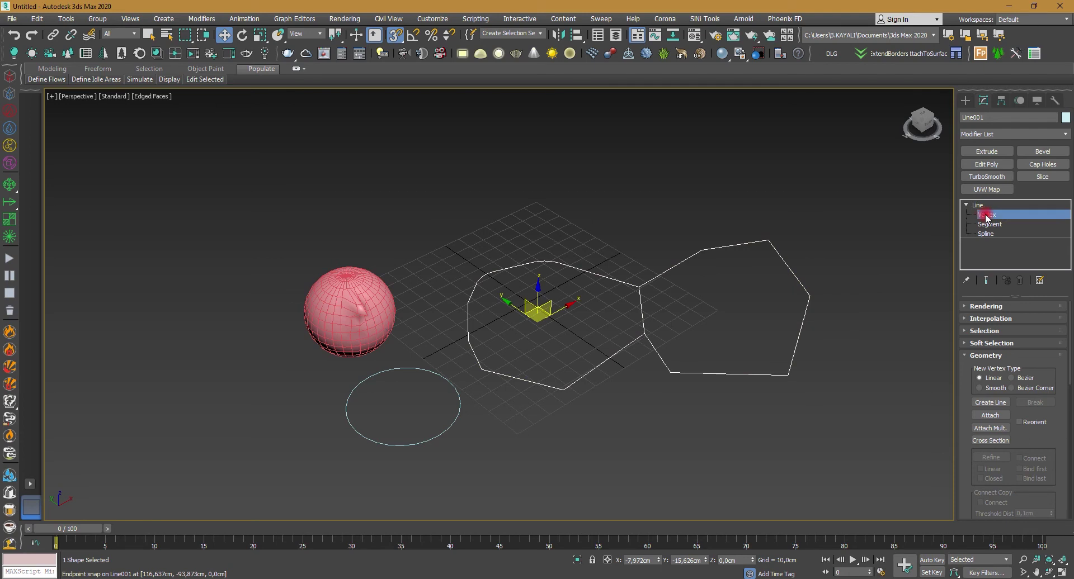
pyautogui.click(788, 375)
pyautogui.click(1001, 403)
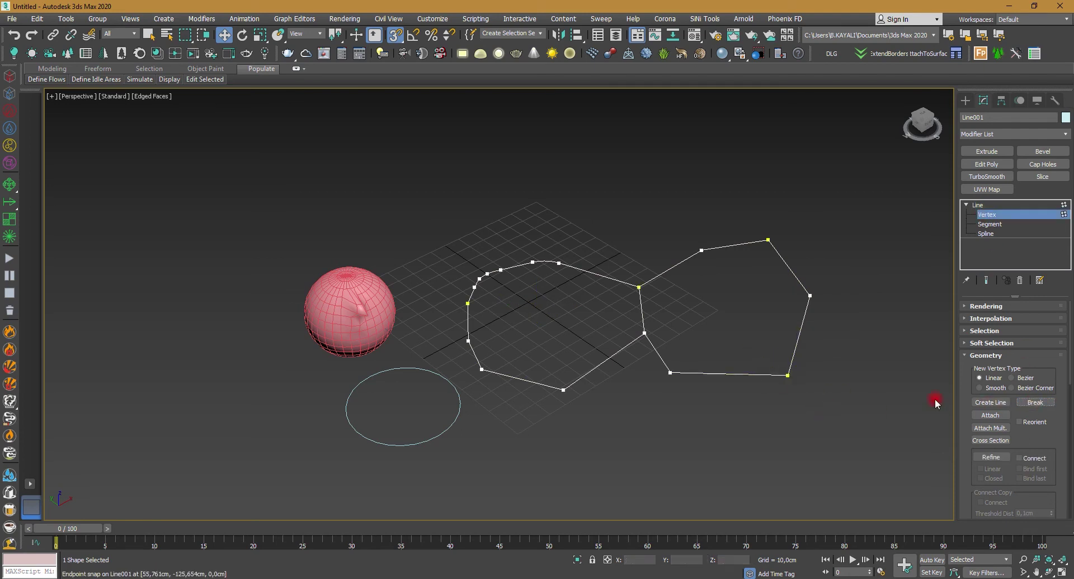
pyautogui.click(784, 374)
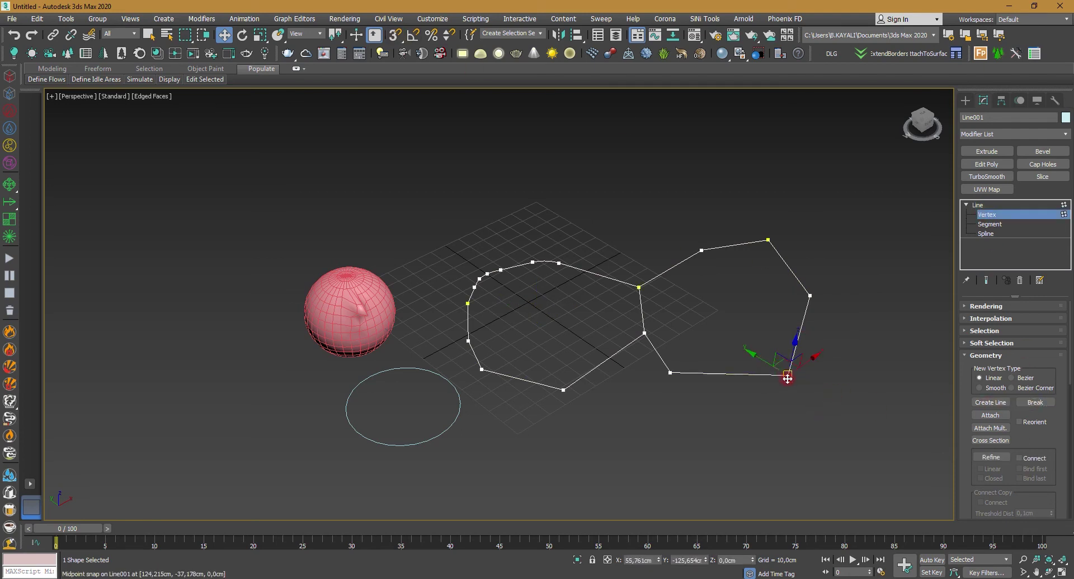
pyautogui.moveTo(783, 361)
pyautogui.mouseDown()
pyautogui.moveTo(768, 382)
pyautogui.moveTo(808, 373)
pyautogui.moveTo(757, 418)
pyautogui.mouseUp()
# Weld the separated ends back together using a 38,1cm weld threshold, then reselect the line.
pyautogui.scroll(-3, 1037, 436)
pyautogui.scroll(-5, 1023, 442)
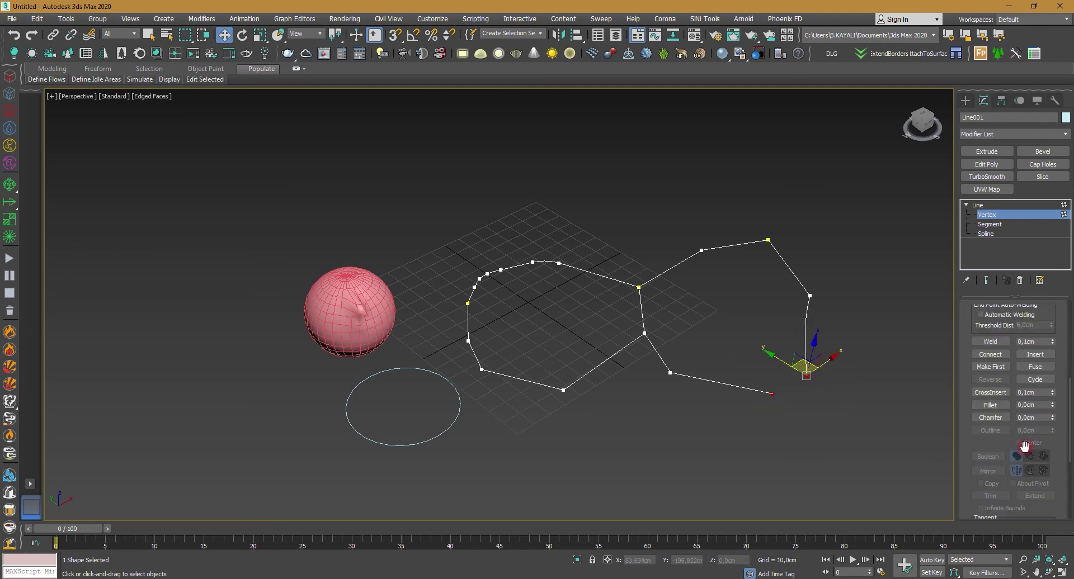
pyautogui.click(1002, 342)
pyautogui.click(1024, 341)
pyautogui.moveTo(1052, 346); pyautogui.dragTo(1051, 326)
pyautogui.click(990, 341)
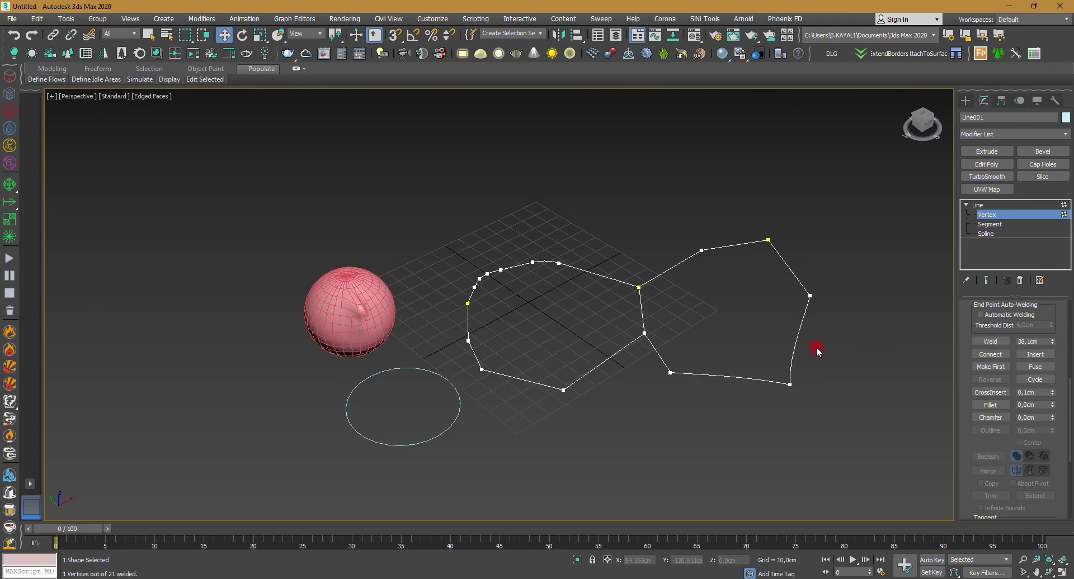
pyautogui.scroll(1, 822, 364)
pyautogui.scroll(3, 834, 394)
pyautogui.click(714, 249)
pyautogui.click(710, 313)
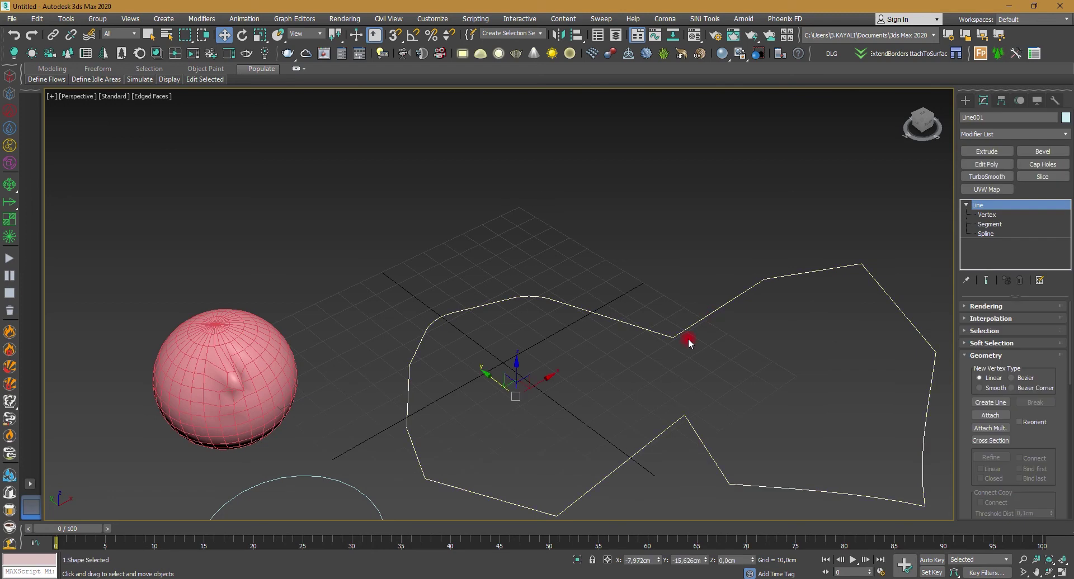
# At Vertex level, try vertex types on the right outline, making one vertex a Bezier Corner.
pyautogui.click(984, 216)
pyautogui.moveTo(880, 290); pyautogui.dragTo(880, 290)
pyautogui.moveTo(879, 289)
pyautogui.mouseDown(button='middle')
pyautogui.moveTo(820, 295)
pyautogui.moveTo(807, 326)
pyautogui.mouseUp(button='middle')
pyautogui.click(832, 351)
pyautogui.click(669, 279)
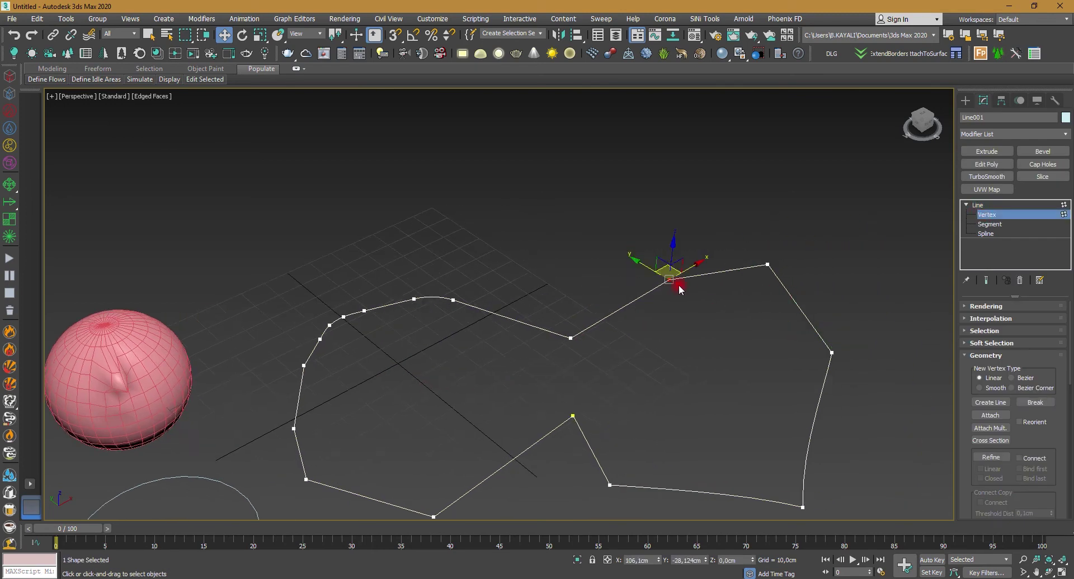
pyautogui.rightClick(668, 279)
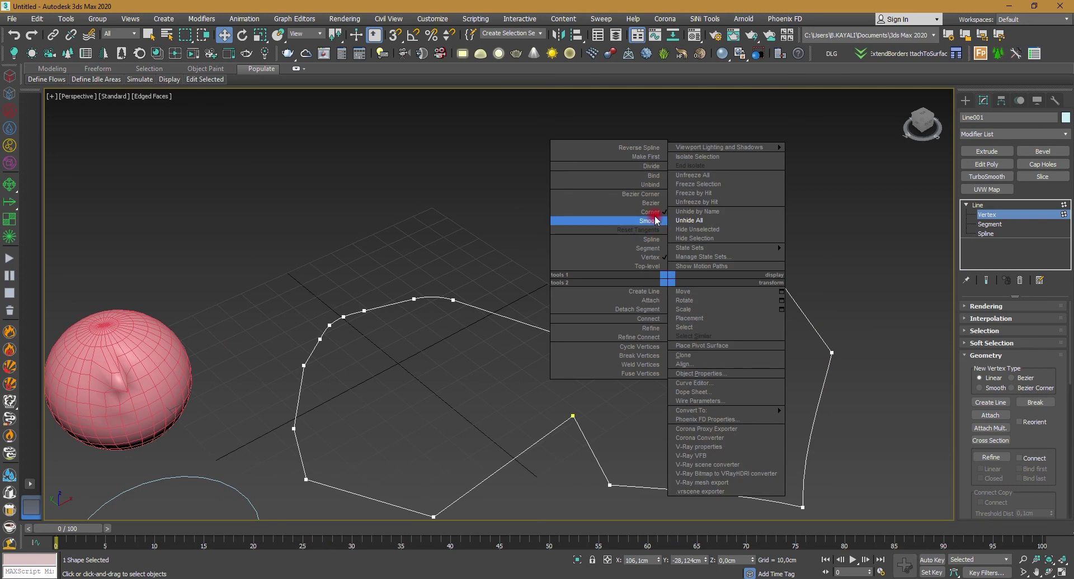
pyautogui.click(534, 235)
pyautogui.click(769, 268)
pyautogui.rightClick(769, 269)
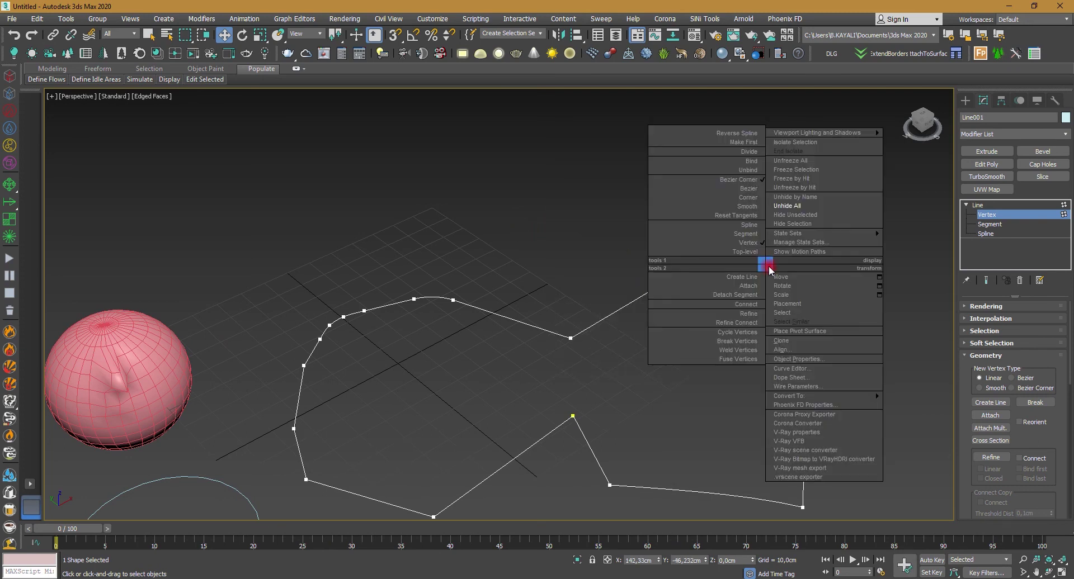
pyautogui.click(754, 180)
# Set a left-outline vertex to Bezier, change the lower middle vertex, and return the upper vertex to Corner.
pyautogui.click(454, 301)
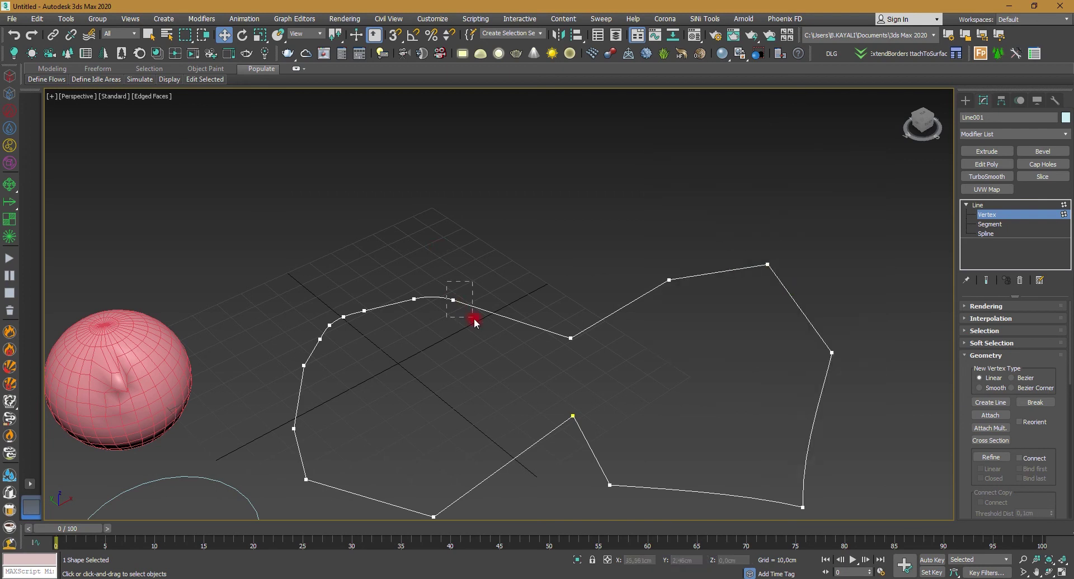
pyautogui.rightClick(456, 302)
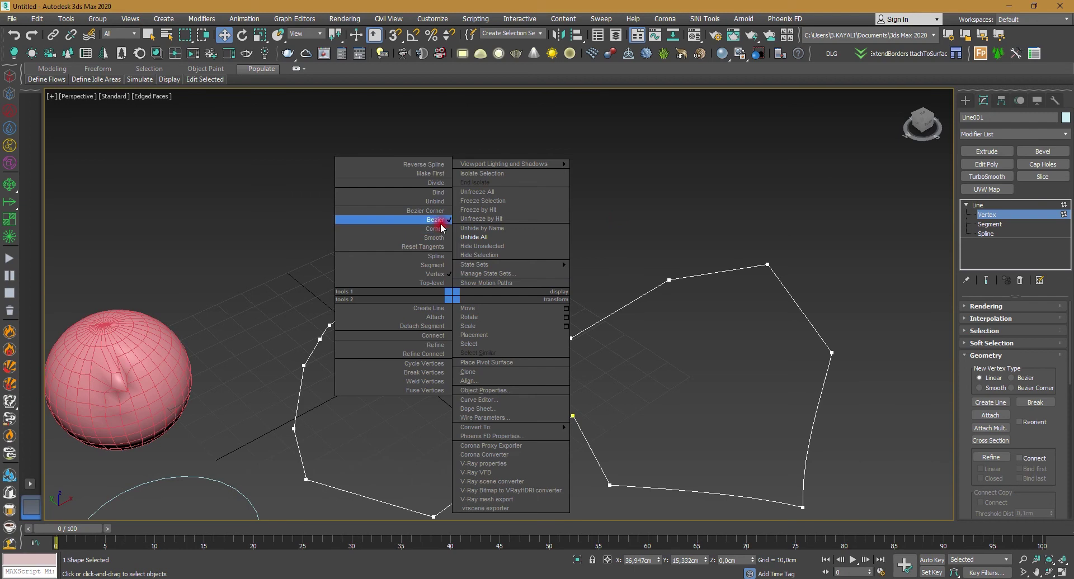
pyautogui.click(625, 222)
pyautogui.click(570, 337)
pyautogui.rightClick(569, 339)
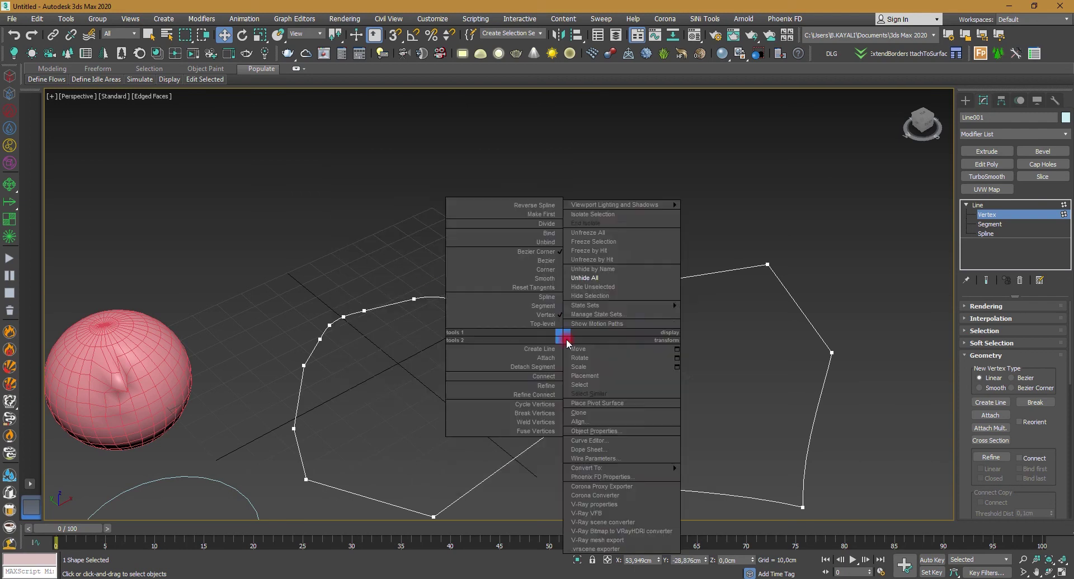
pyautogui.click(558, 260)
pyautogui.click(669, 280)
pyautogui.rightClick(662, 278)
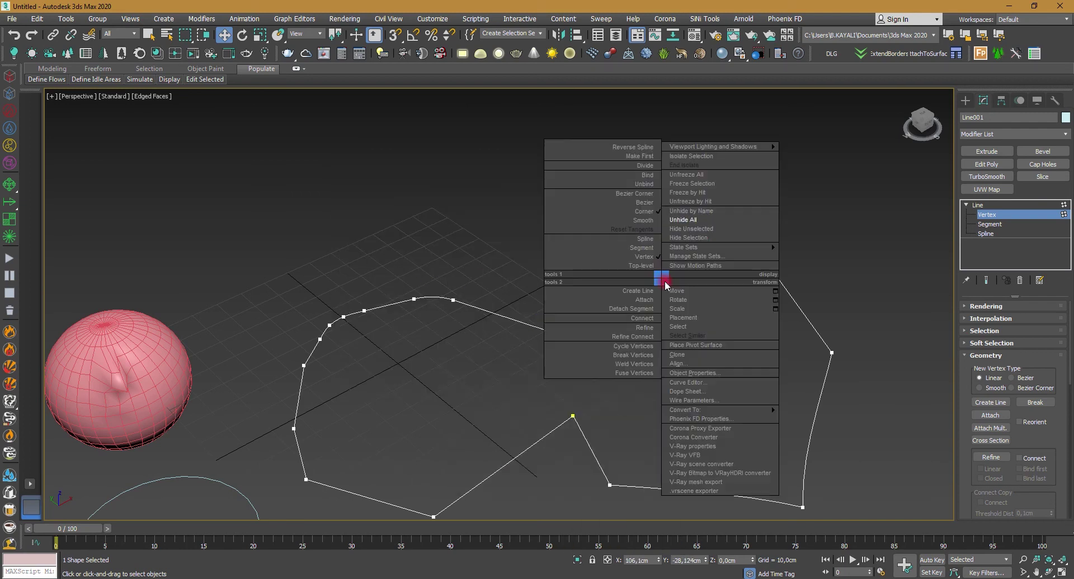
pyautogui.click(645, 213)
pyautogui.moveTo(664, 265); pyautogui.dragTo(667, 268)
pyautogui.scroll(-5, 669, 274)
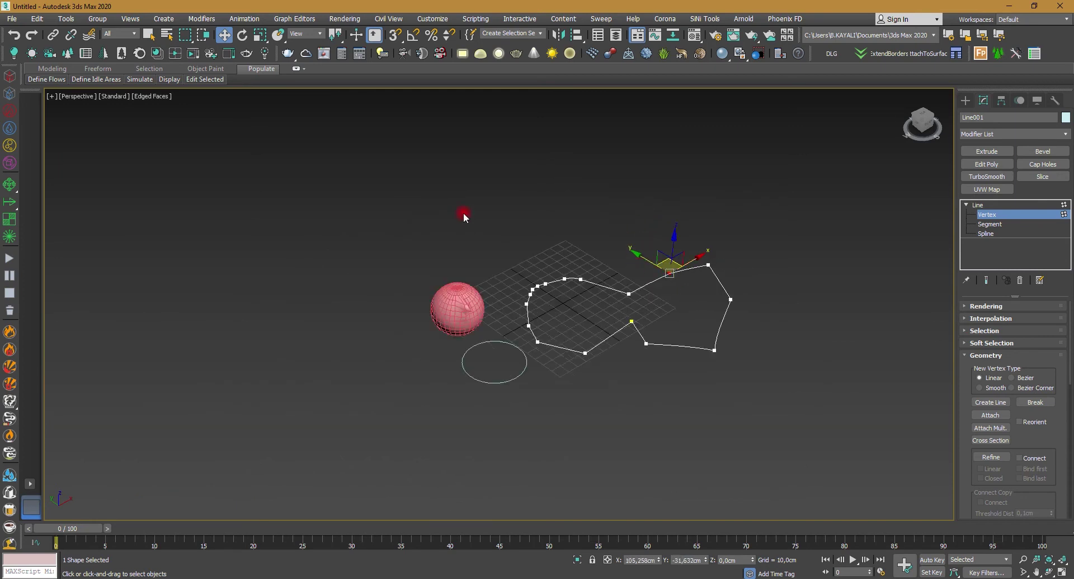
# Reset every spline vertex to Corner, then reselect the line and frame it with Z.
pyautogui.moveTo(504, 205); pyautogui.dragTo(771, 403)
pyautogui.scroll(5, 709, 258)
pyautogui.rightClick(710, 242)
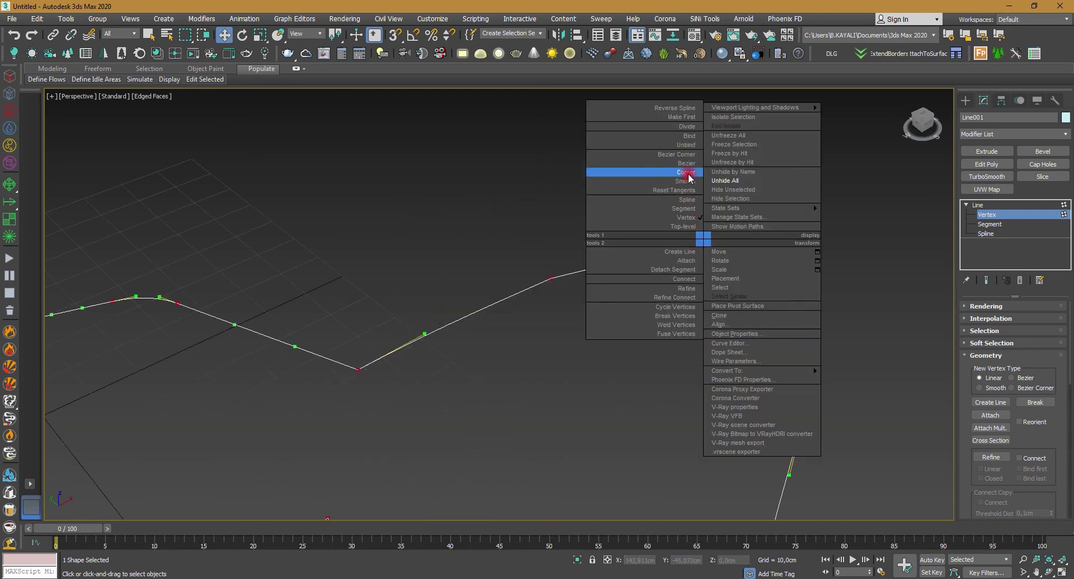
pyautogui.click(683, 170)
pyautogui.scroll(-6, 677, 224)
pyautogui.click(654, 283)
pyautogui.scroll(5, 644, 277)
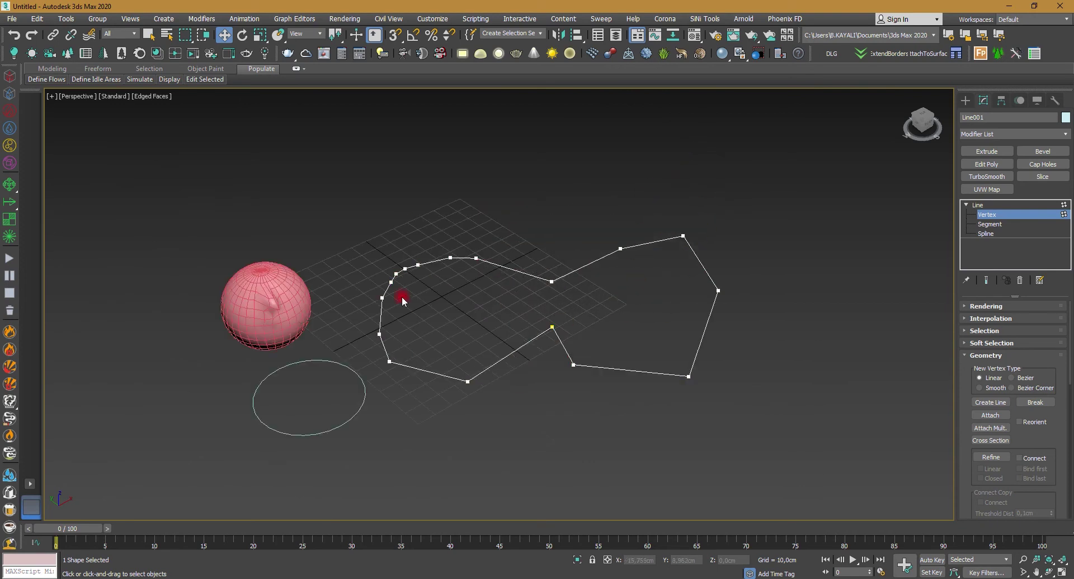
pyautogui.click(1017, 220)
pyautogui.click(348, 221)
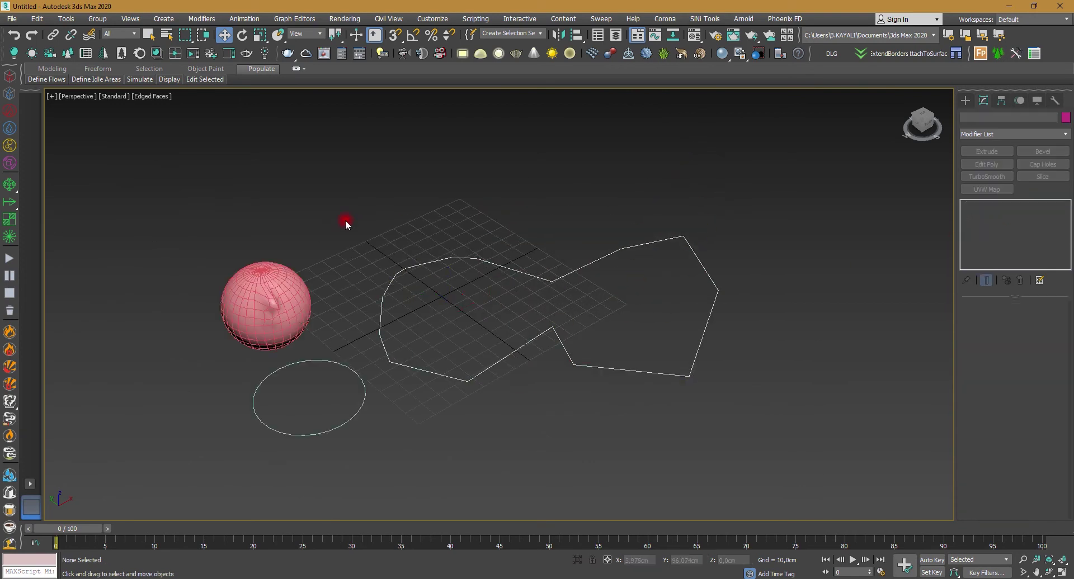
pyautogui.click(505, 268)
pyautogui.press('z')
# Raise the upper vertex of the right lobe, trying it as Smooth and then as Corner.
pyautogui.click(980, 216)
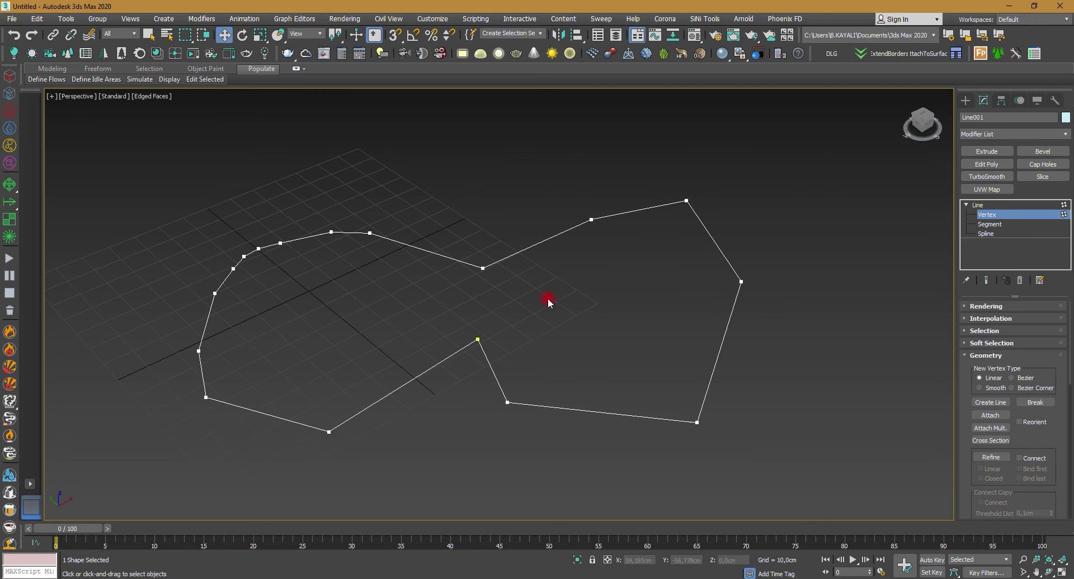
pyautogui.moveTo(622, 241); pyautogui.dragTo(551, 187)
pyautogui.rightClick(587, 221)
pyautogui.click(602, 213)
pyautogui.rightClick(552, 186)
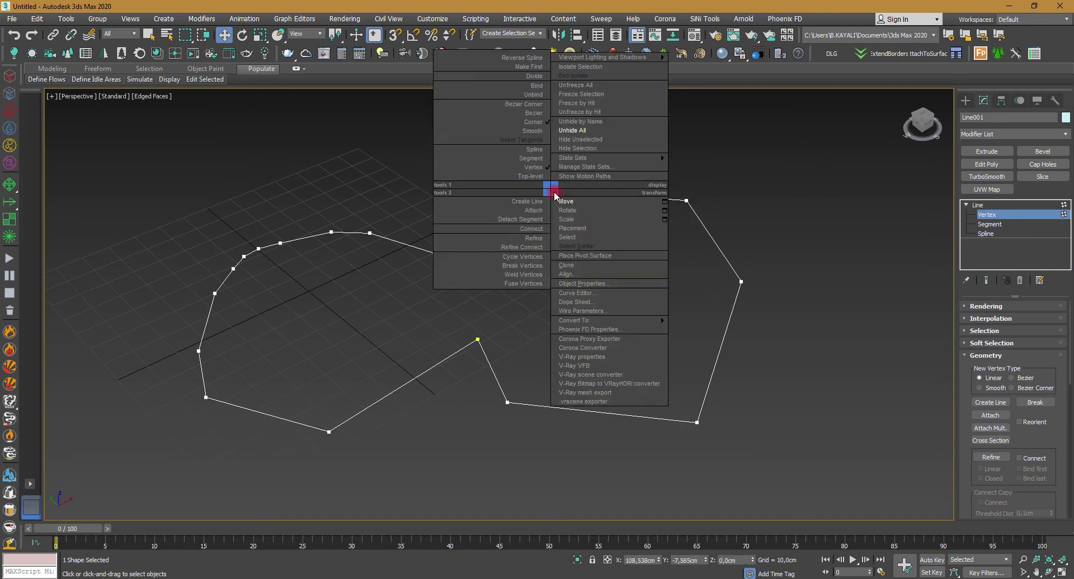
pyautogui.click(540, 132)
pyautogui.moveTo(577, 206); pyautogui.dragTo(554, 184)
pyautogui.rightClick(553, 183)
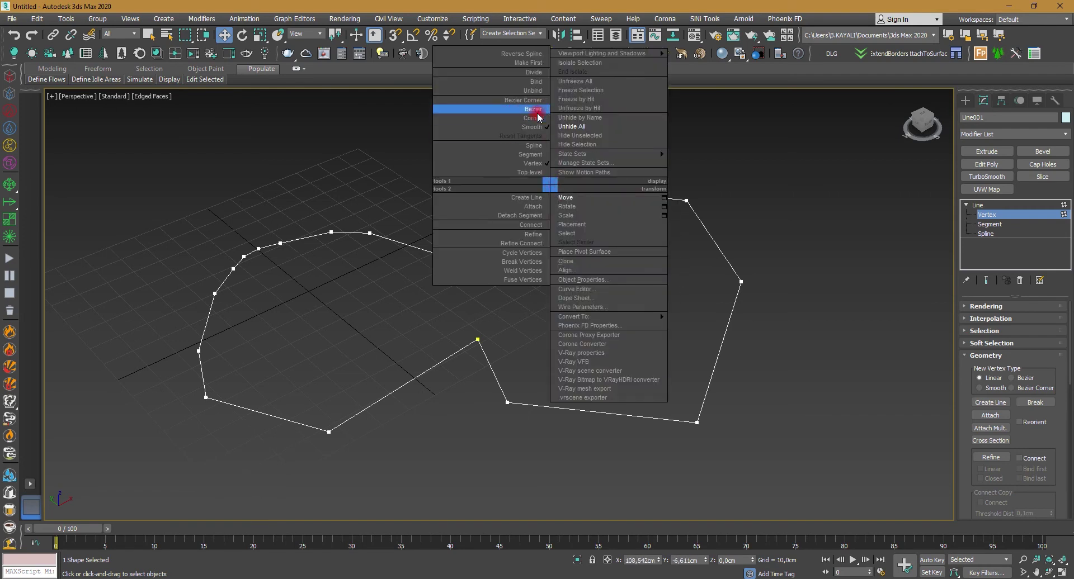
pyautogui.click(544, 135)
# Make that vertex Bezier, adjust its tangent handles, then set it to Smooth for a rounded top.
pyautogui.rightClick(557, 194)
pyautogui.click(548, 111)
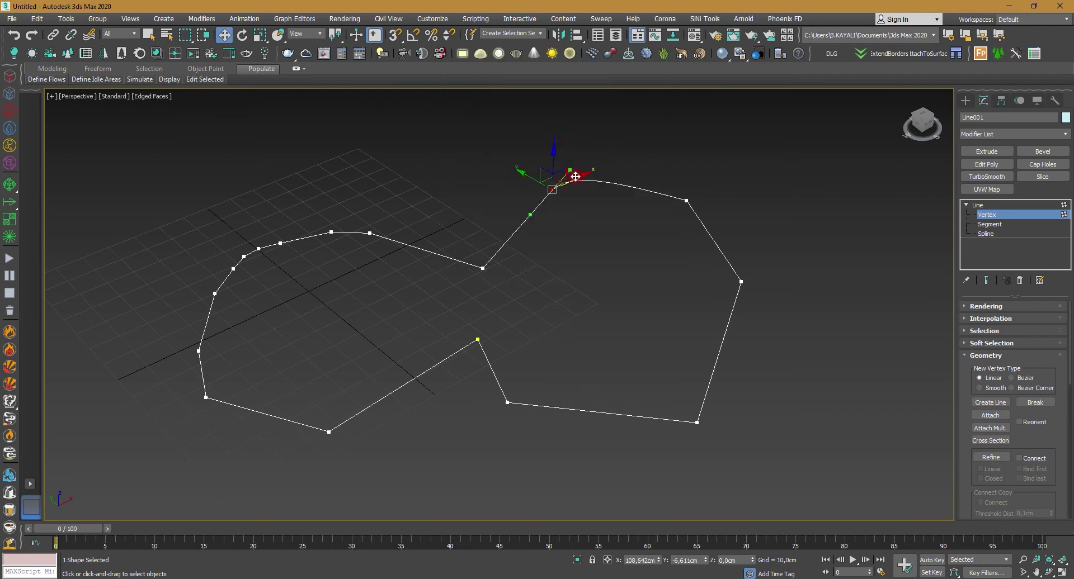
pyautogui.moveTo(578, 175)
pyautogui.mouseDown()
pyautogui.moveTo(594, 220)
pyautogui.moveTo(609, 175)
pyautogui.moveTo(565, 211)
pyautogui.mouseUp()
pyautogui.rightClick(555, 187)
pyautogui.click(547, 106)
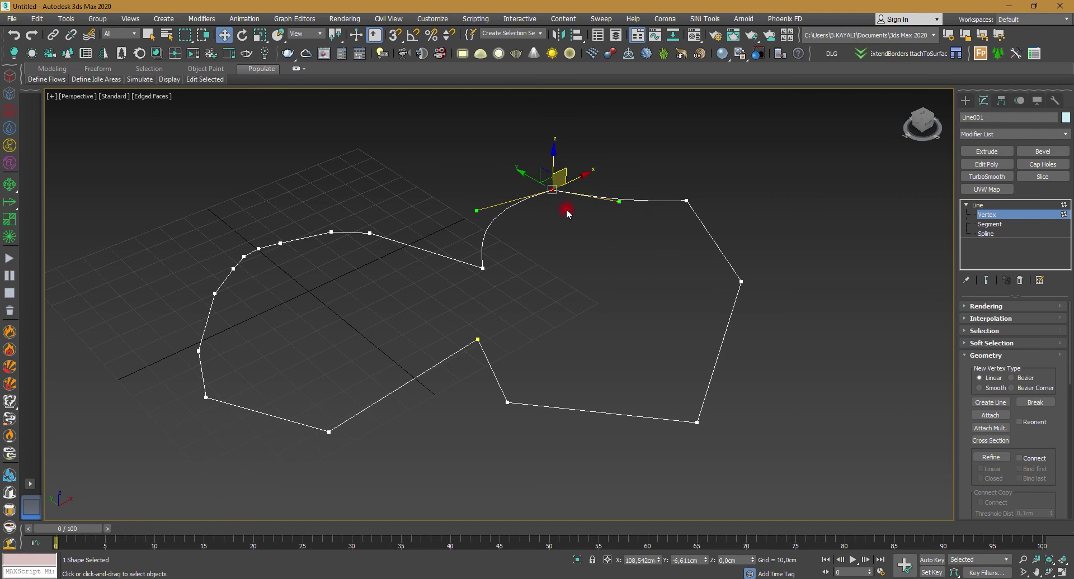
pyautogui.moveTo(477, 210)
pyautogui.mouseDown()
pyautogui.moveTo(487, 239)
pyautogui.moveTo(561, 276)
pyautogui.moveTo(559, 202)
pyautogui.mouseUp()
pyautogui.rightClick(555, 190)
pyautogui.click(534, 130)
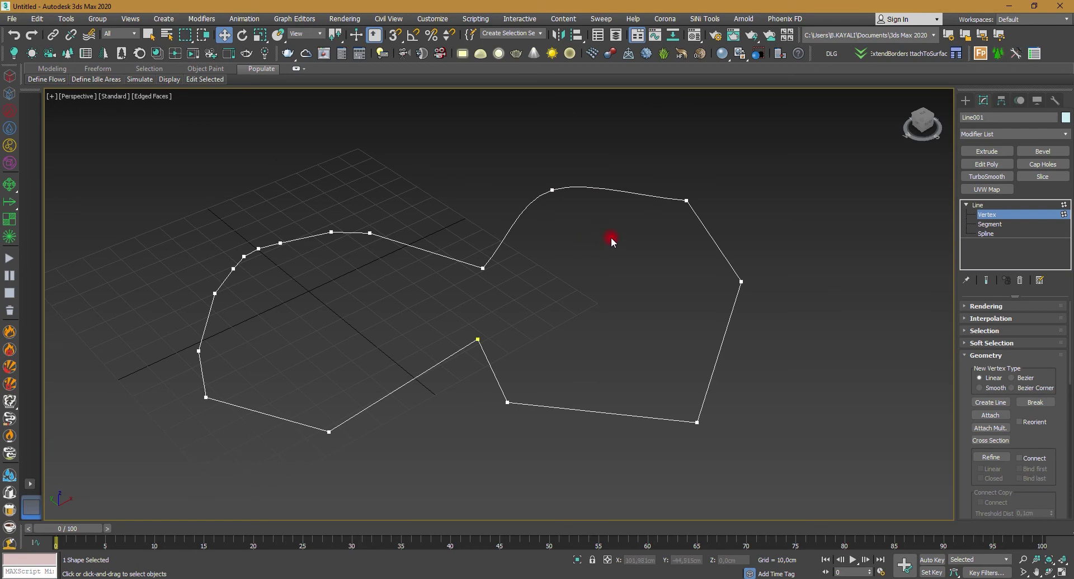
pyautogui.click(1009, 216)
# Draw a small circle and a larger overlapping circle beside the line shape.
pyautogui.scroll(-2, 639, 308)
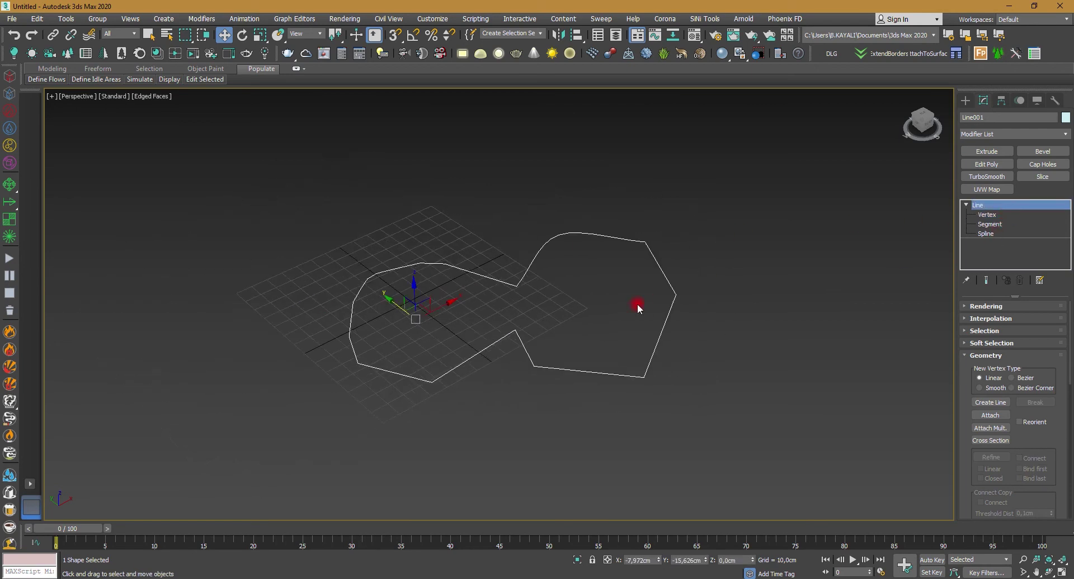
pyautogui.click(965, 100)
pyautogui.click(977, 117)
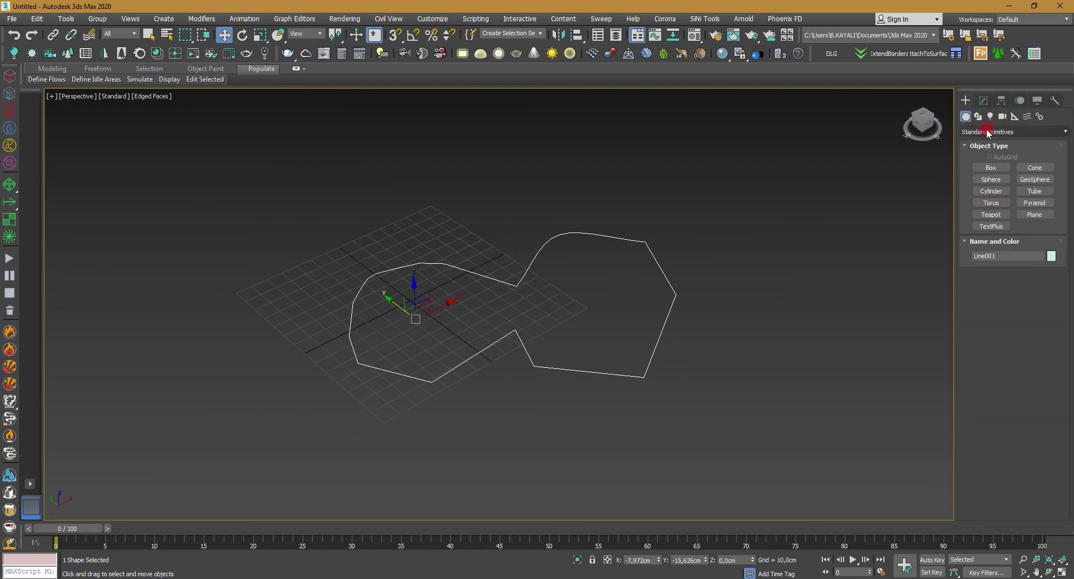
pyautogui.click(999, 193)
pyautogui.moveTo(273, 341); pyautogui.dragTo(241, 320)
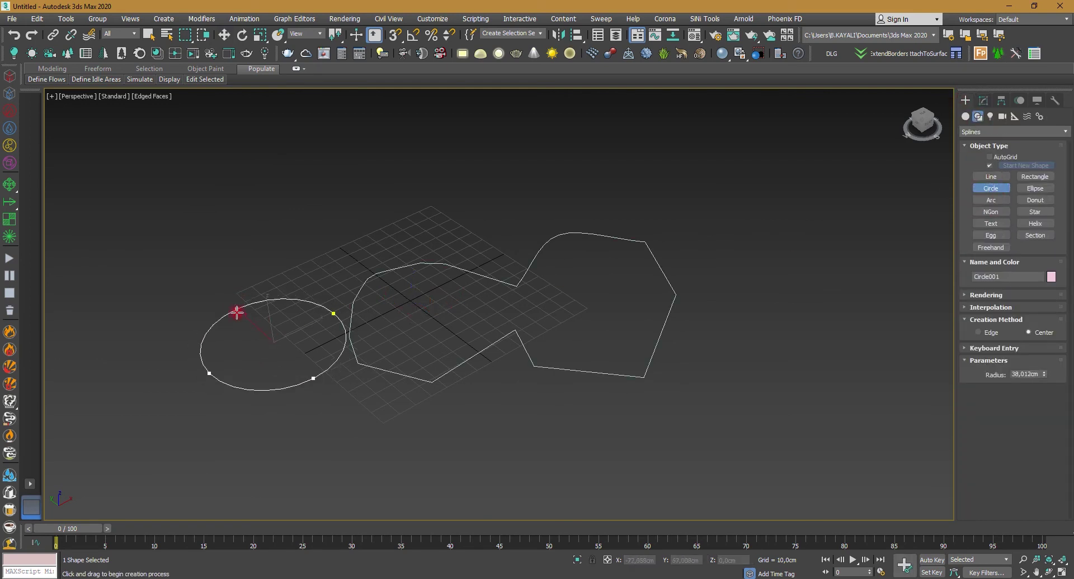
pyautogui.moveTo(323, 407); pyautogui.dragTo(280, 354)
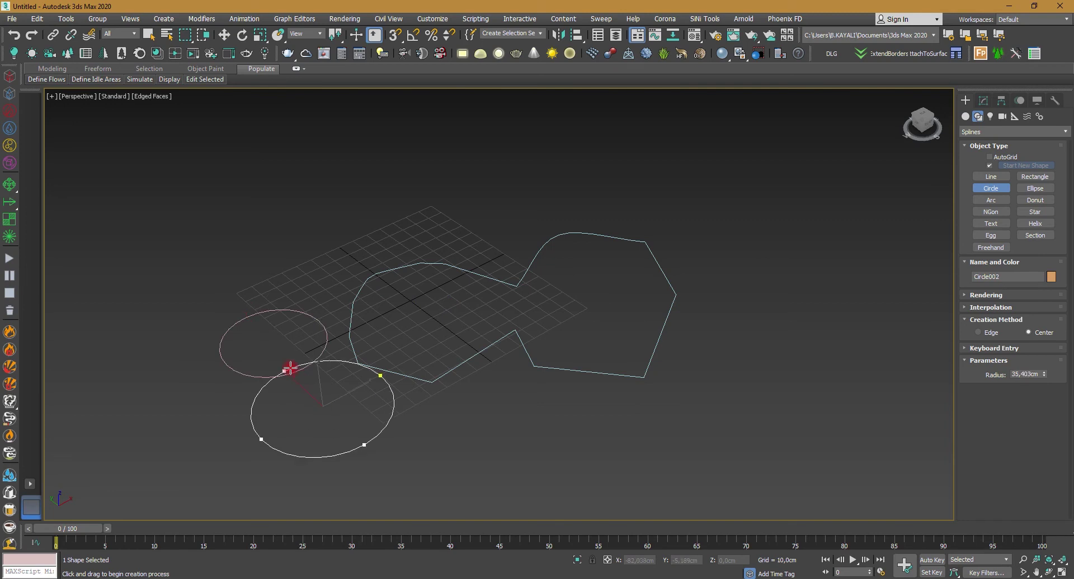
pyautogui.moveTo(329, 372); pyautogui.dragTo(360, 364, button='middle')
pyautogui.press('w')
pyautogui.moveTo(525, 387); pyautogui.dragTo(571, 399, button='middle')
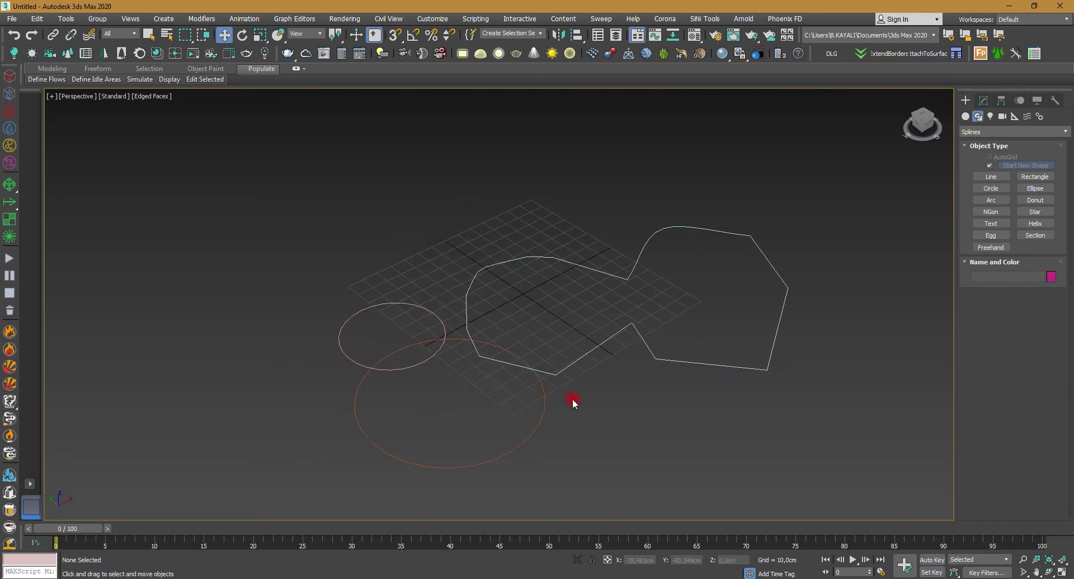
# Convert the larger circle to an editable spline and attach the smaller circle to it.
pyautogui.click(985, 101)
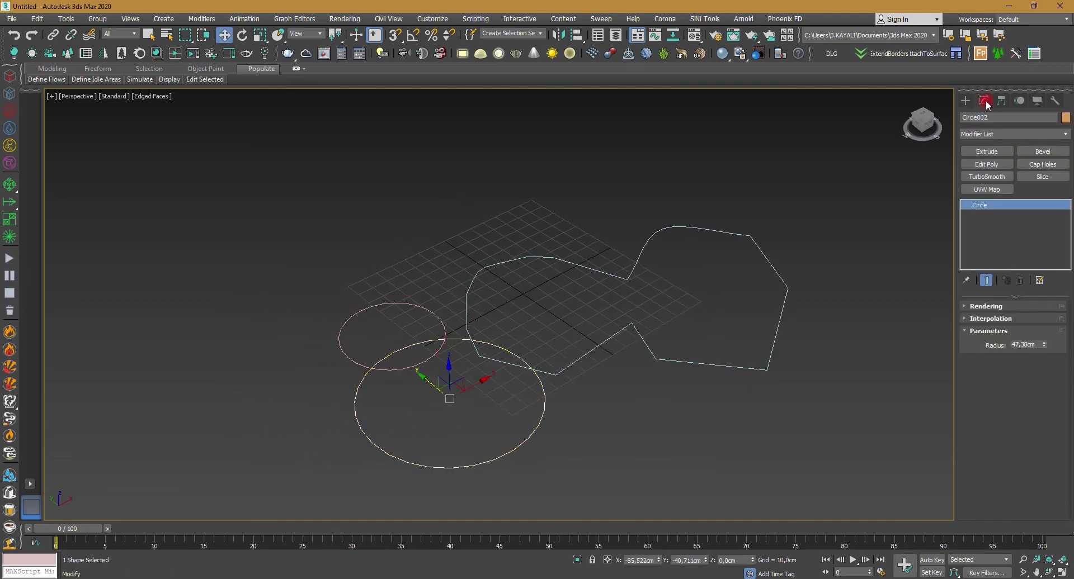
pyautogui.rightClick(563, 351)
pyautogui.click(661, 484)
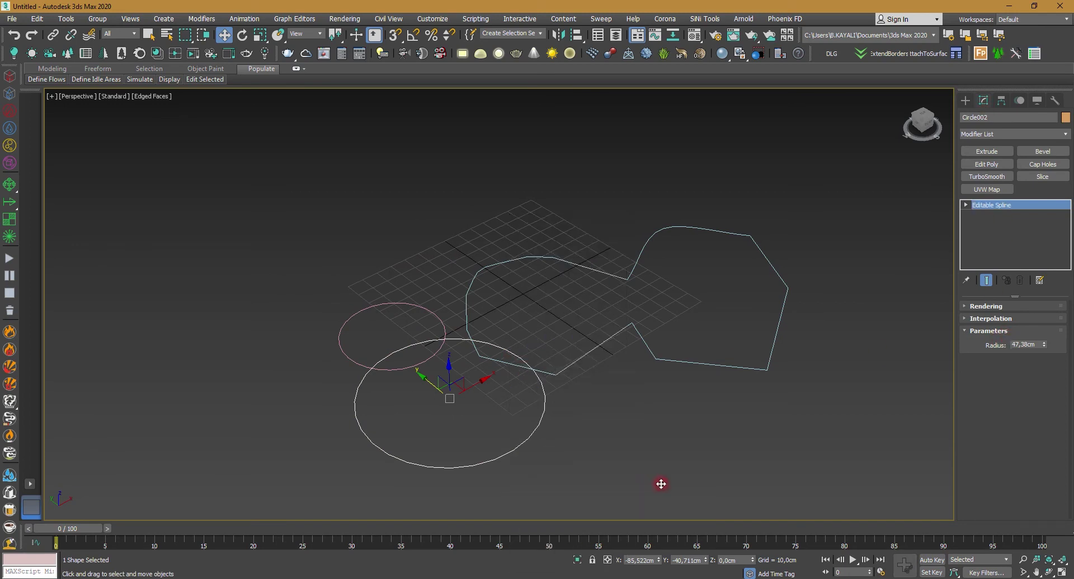
pyautogui.click(996, 416)
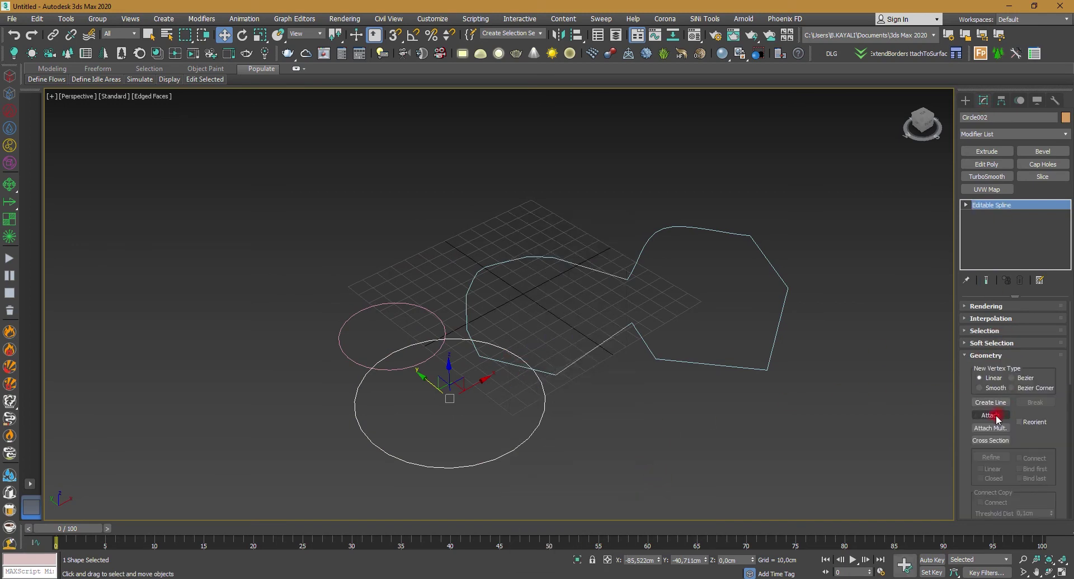
pyautogui.click(451, 329)
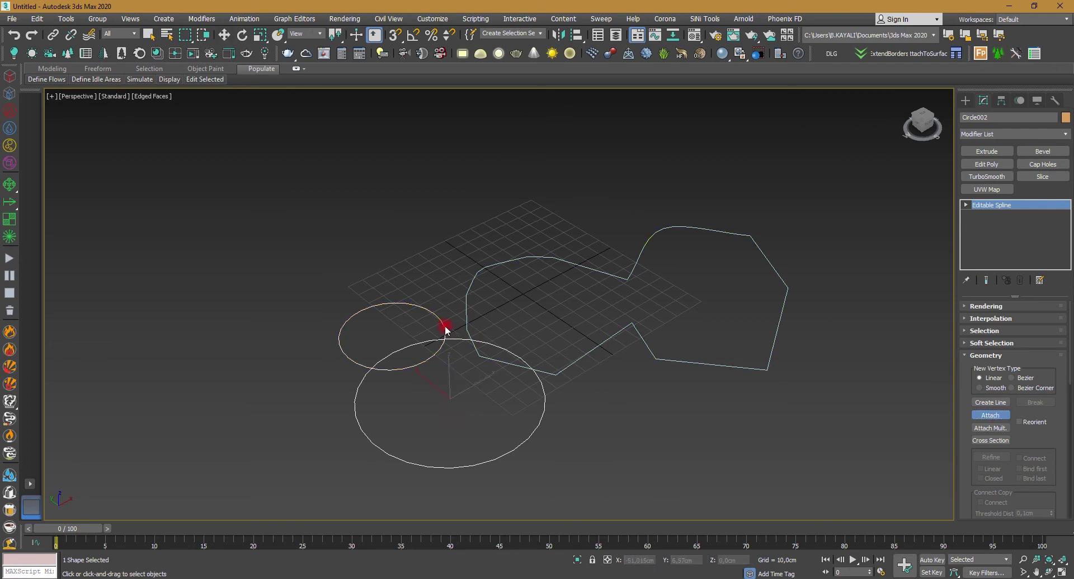
pyautogui.rightClick(454, 330)
pyautogui.click(805, 291)
pyautogui.click(467, 342)
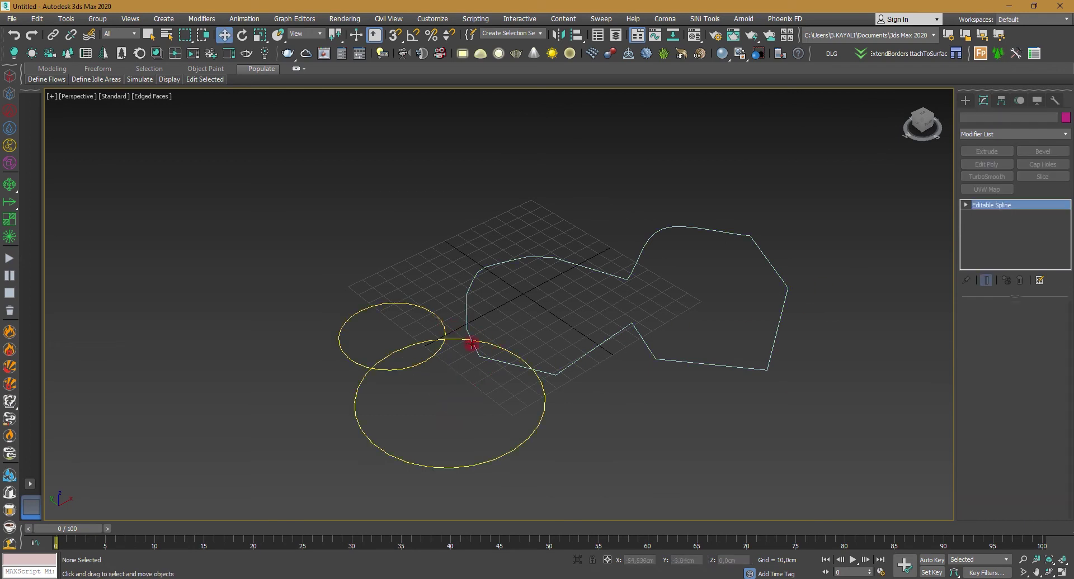
# Enter Spline sub-object level and scroll down to the Boolean Union option.
pyautogui.click(973, 203)
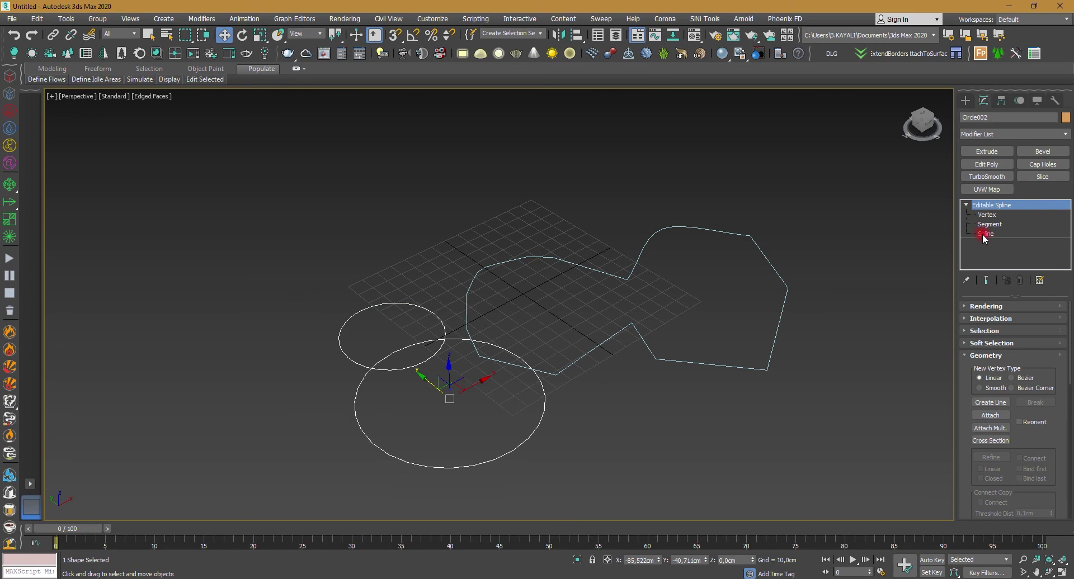
pyautogui.click(985, 235)
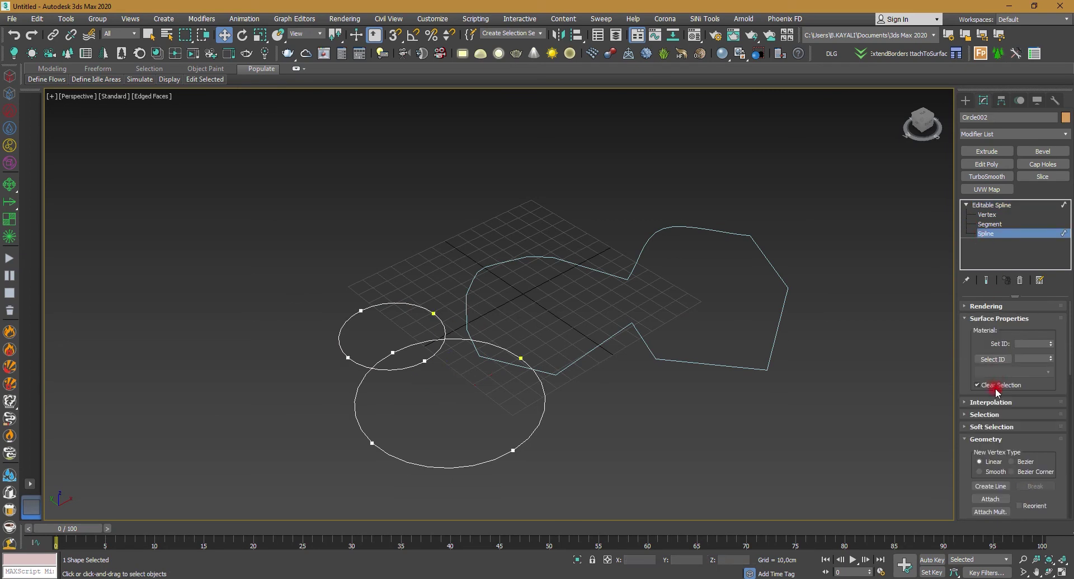
pyautogui.scroll(-5, 997, 391)
pyautogui.scroll(-5, 996, 386)
pyautogui.scroll(-5, 995, 385)
pyautogui.scroll(-5, 993, 384)
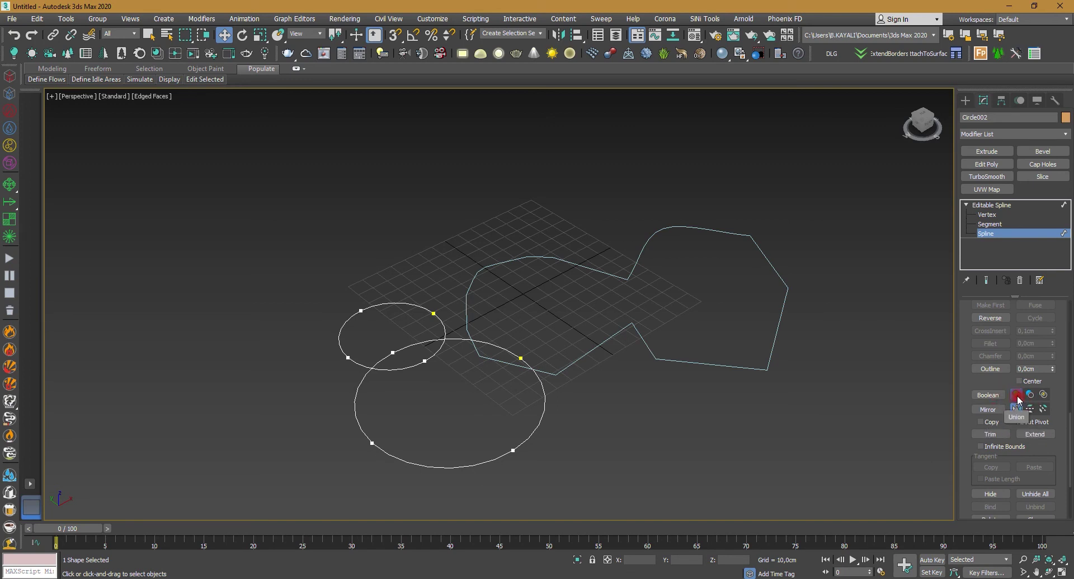
# Test a Boolean union of the small circle into the large circle, then undo it.
pyautogui.click(988, 395)
pyautogui.click(544, 413)
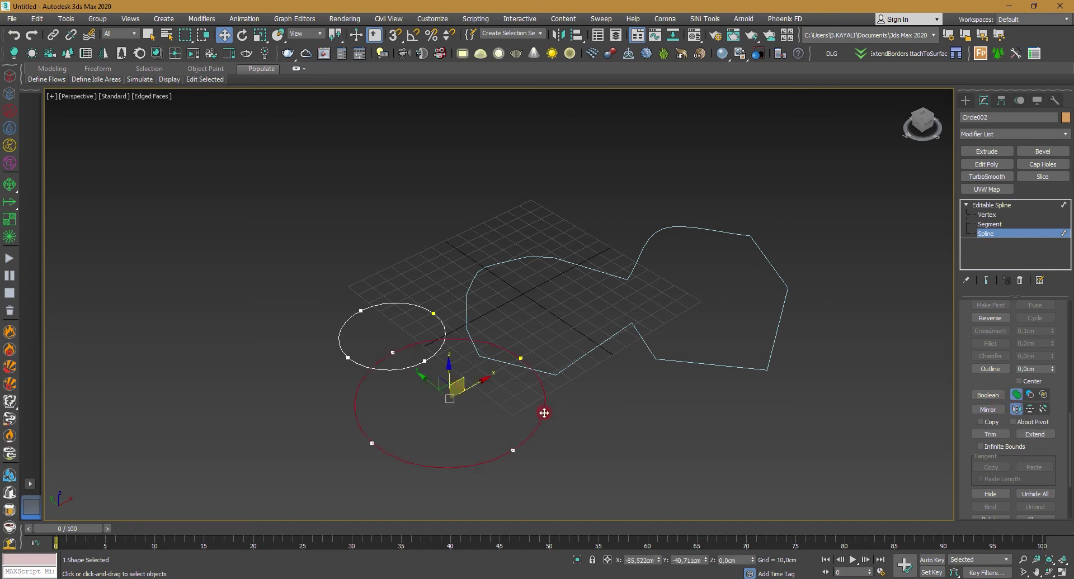
pyautogui.click(1001, 401)
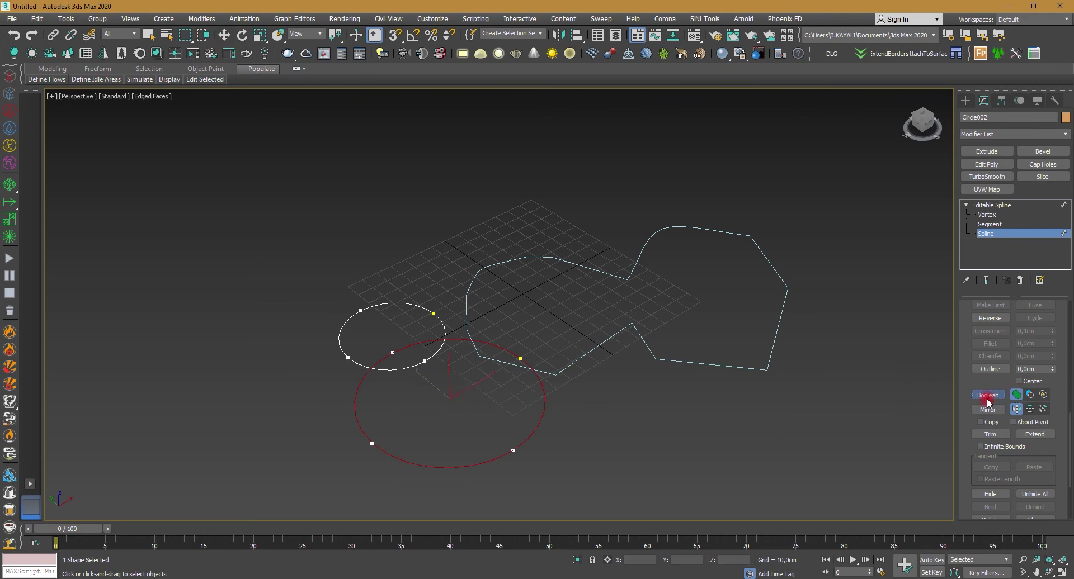
pyautogui.click(446, 327)
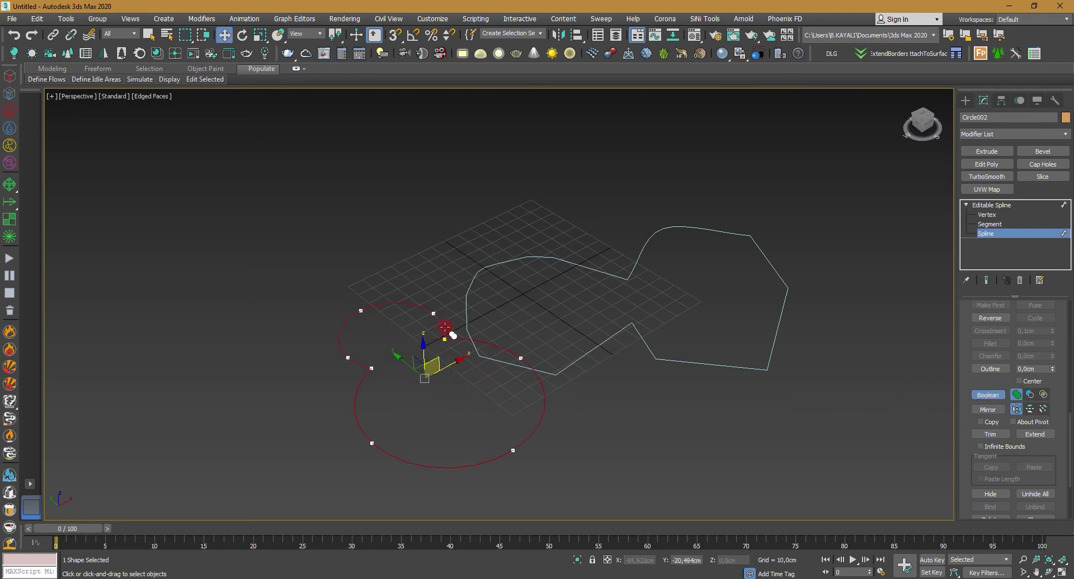
pyautogui.rightClick(786, 332)
pyautogui.click(838, 288)
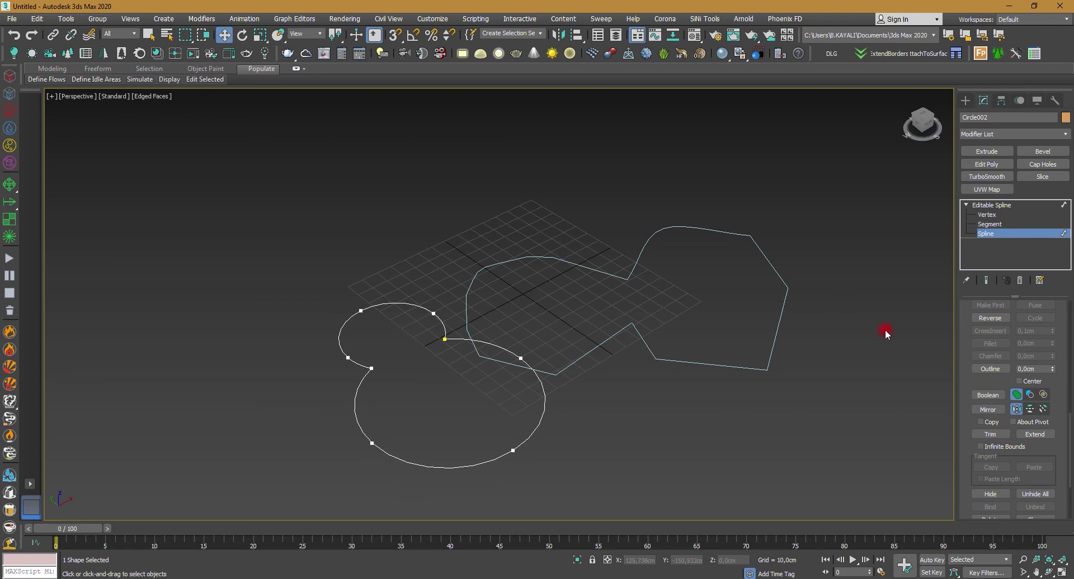
pyautogui.hotkey('ctrl', 'z')
pyautogui.hotkey('ctrl', 'z')
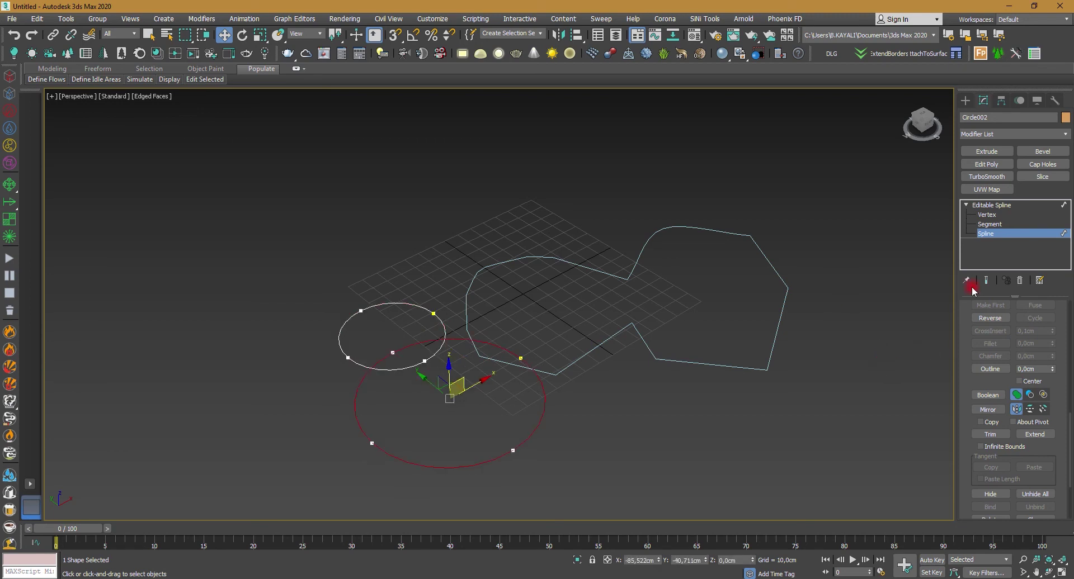
# Return to the spline's top level, delete the reshaped line shape and reselect the circles.
pyautogui.rightClick(908, 363)
pyautogui.click(884, 373)
pyautogui.click(925, 270)
pyautogui.click(773, 345)
pyautogui.press('Delete')
pyautogui.scroll(5, 780, 388)
pyautogui.click(774, 352)
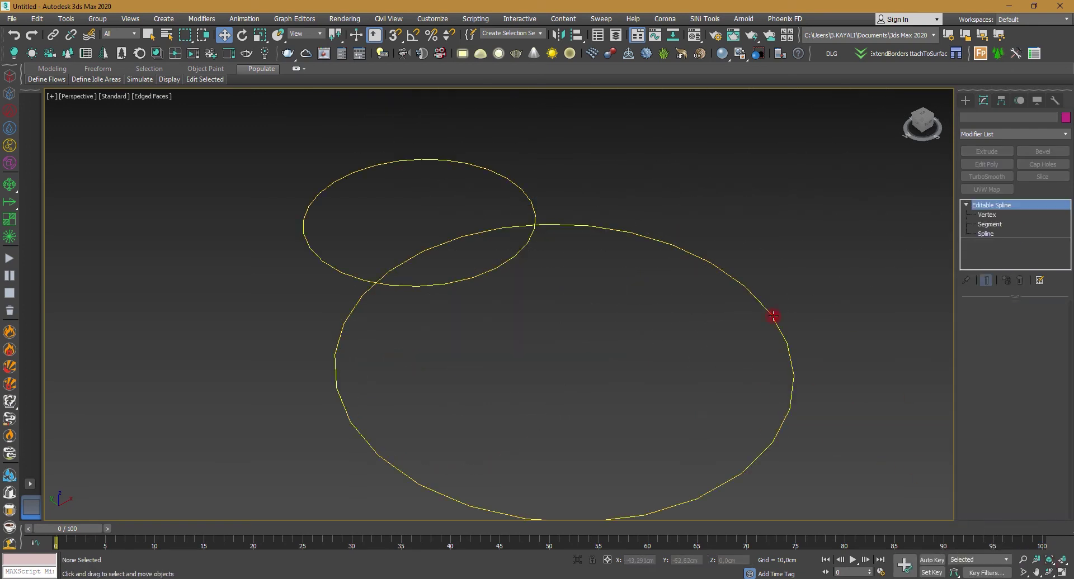
# At Spline level, union the small circle into the large one again, then undo it.
pyautogui.click(991, 235)
pyautogui.click(799, 305)
pyautogui.scroll(-5, 984, 447)
pyautogui.scroll(-5, 990, 448)
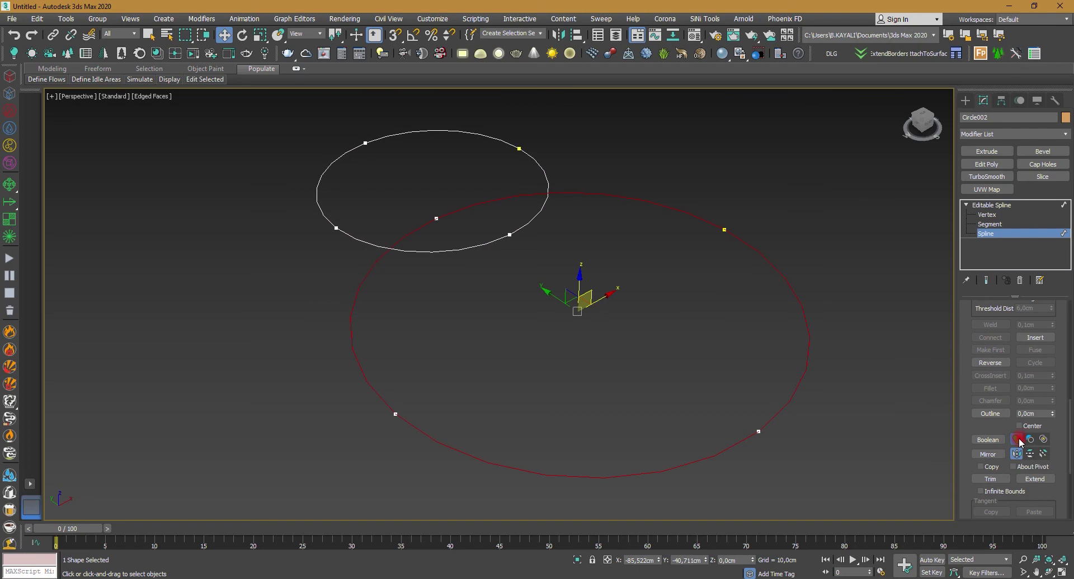
pyautogui.click(1018, 440)
pyautogui.click(534, 226)
pyautogui.press('w')
pyautogui.click(697, 160)
pyautogui.hotkey('ctrl', 'z')
pyautogui.hotkey('ctrl', 'z')
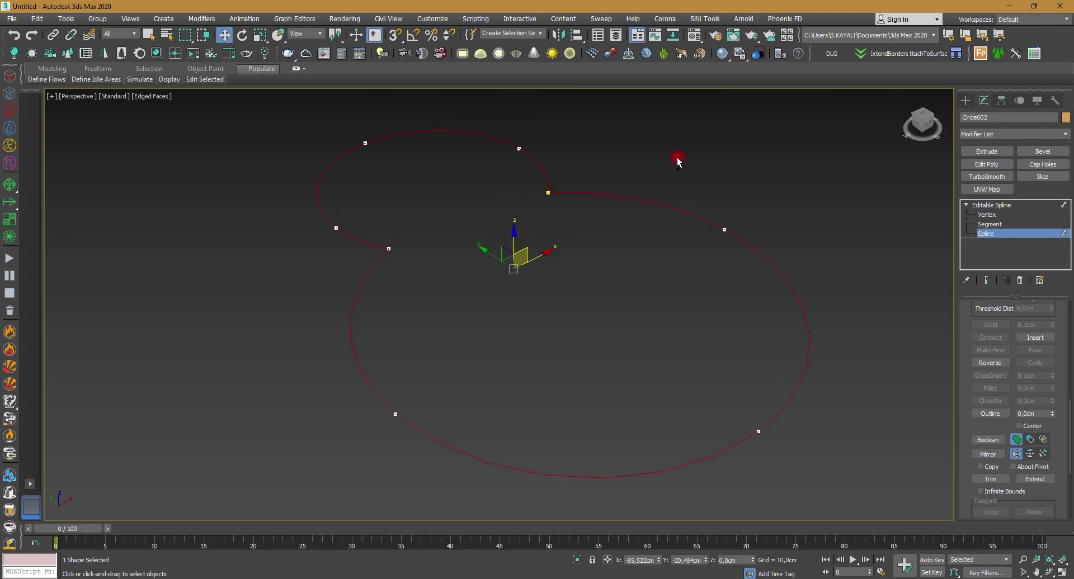
# Try Boolean subtraction and then intersection of the two circles, undoing each result.
pyautogui.click(1032, 441)
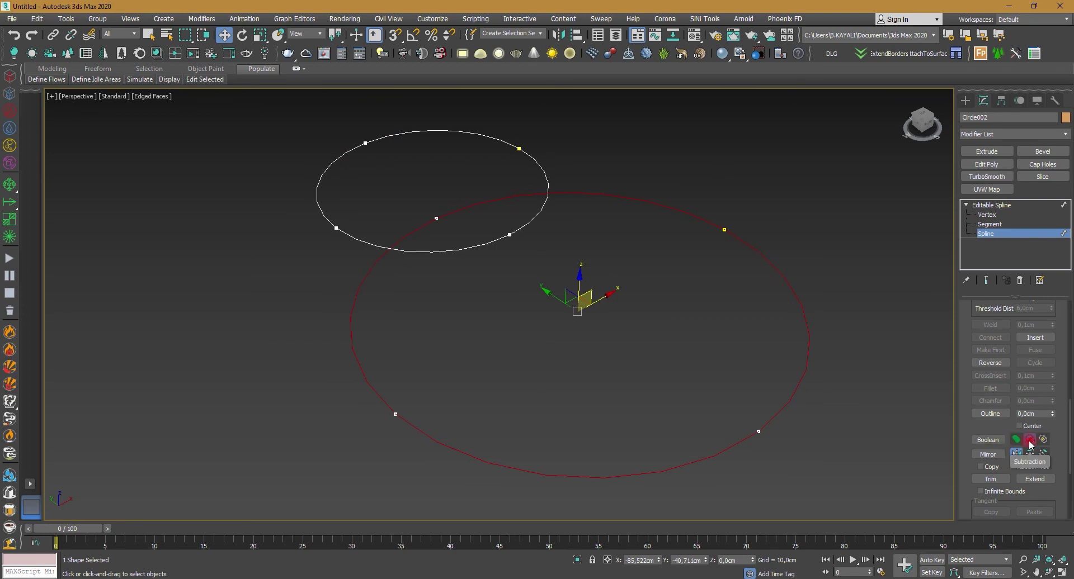
pyautogui.click(989, 440)
pyautogui.click(536, 223)
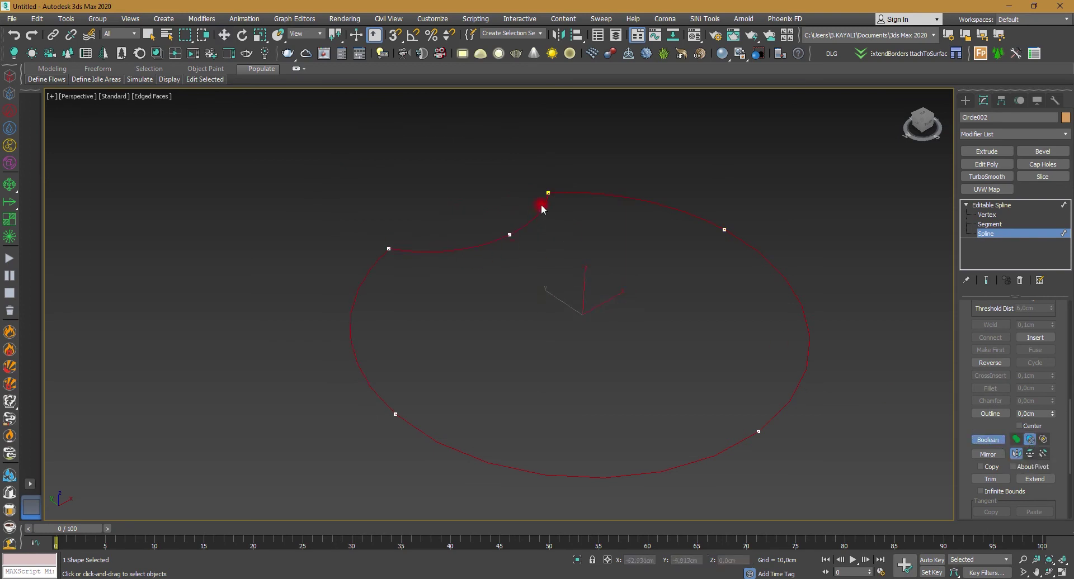
pyautogui.hotkey('ctrl', 'z')
pyautogui.click(1044, 439)
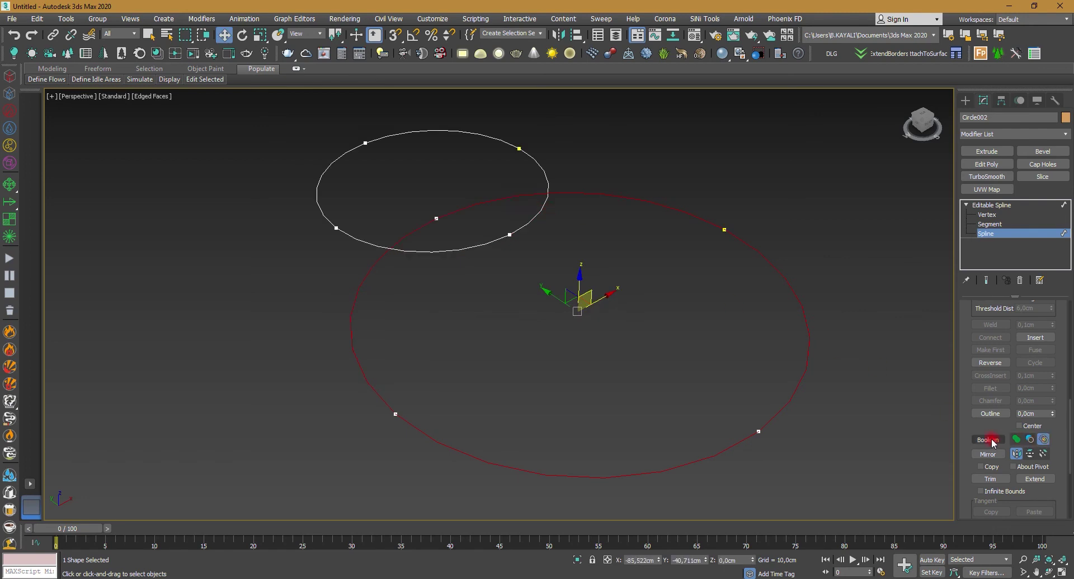
pyautogui.click(988, 440)
pyautogui.click(545, 222)
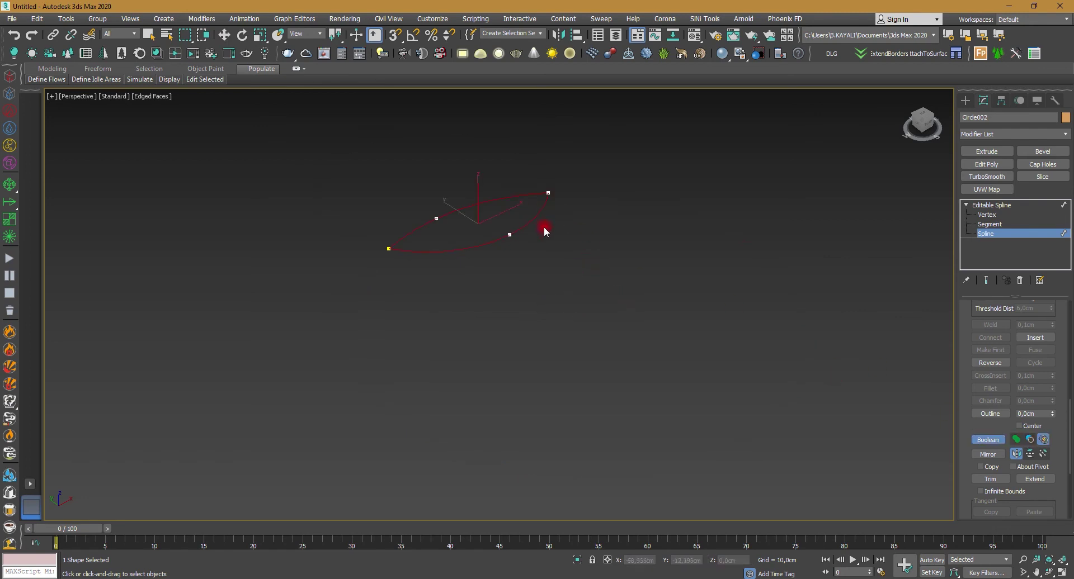
pyautogui.hotkey('ctrl', 'z')
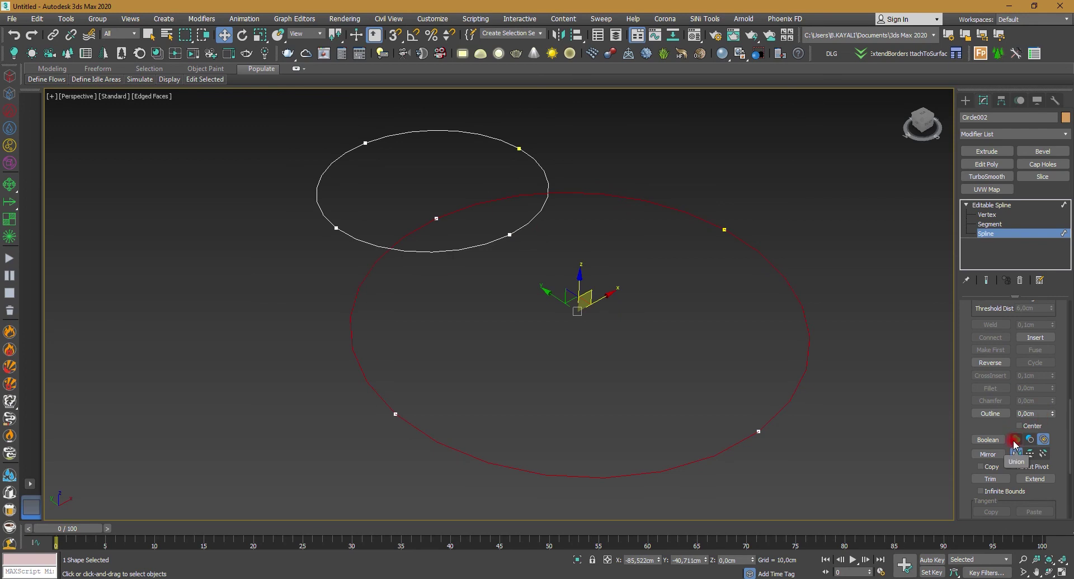
# Trim away the small circle's inner arc with the Trim tool.
pyautogui.click(998, 479)
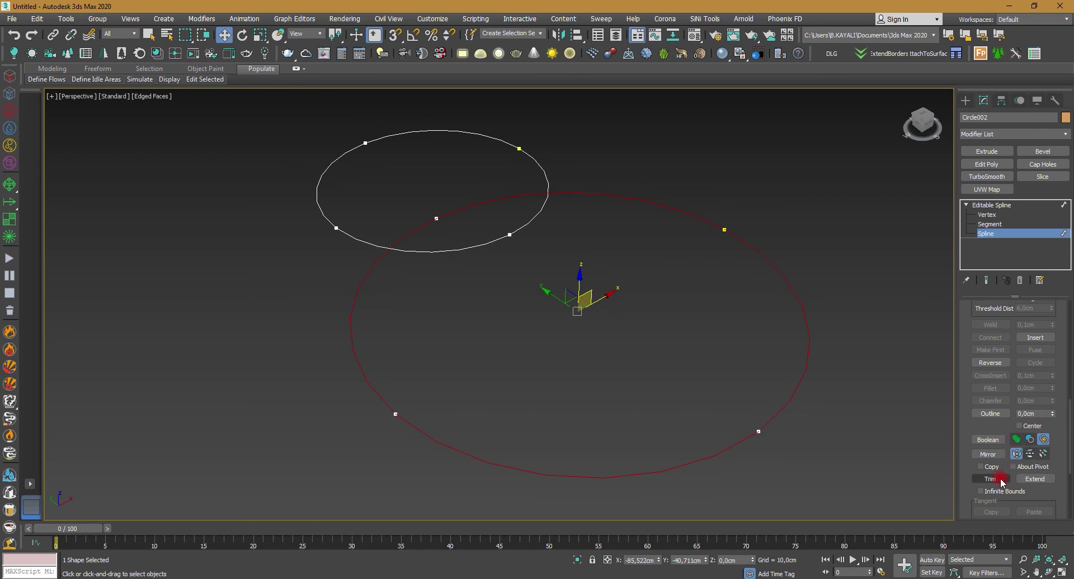
pyautogui.click(535, 248)
pyautogui.click(515, 231)
pyautogui.rightClick(529, 245)
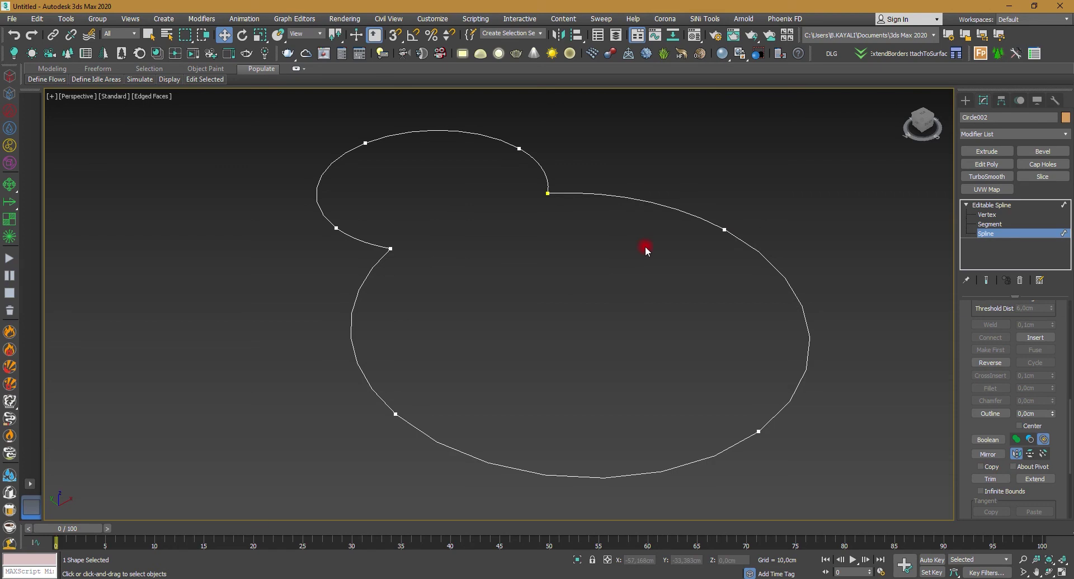
# Select both circle splines and give them a 3 cm Outline.
pyautogui.scroll(3, 1044, 362)
pyautogui.scroll(2, 1043, 362)
pyautogui.scroll(-1, 1043, 363)
pyautogui.scroll(-1, 1043, 363)
pyautogui.scroll(-1, 1043, 363)
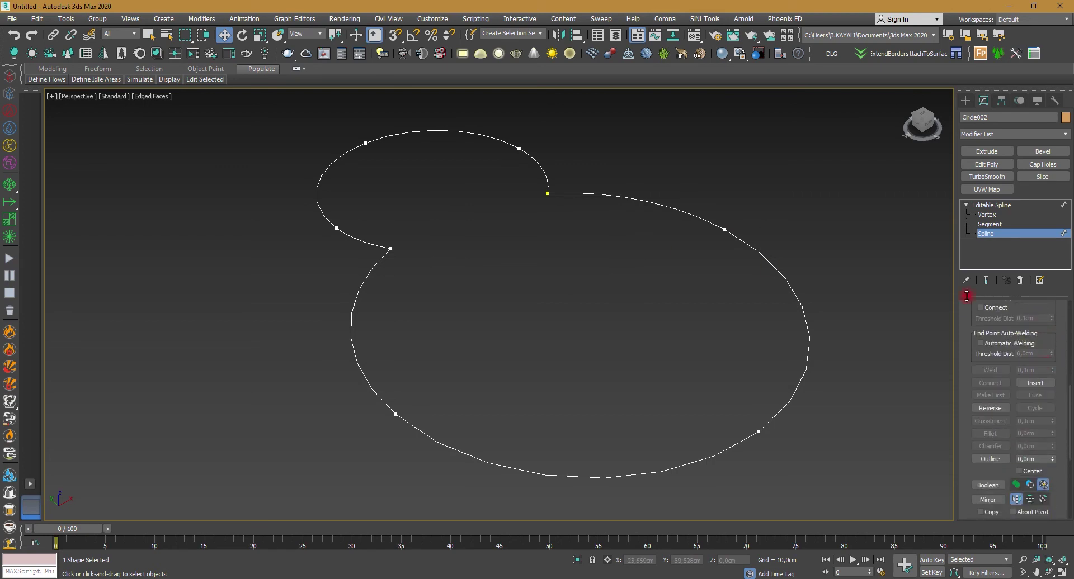
pyautogui.click(783, 274)
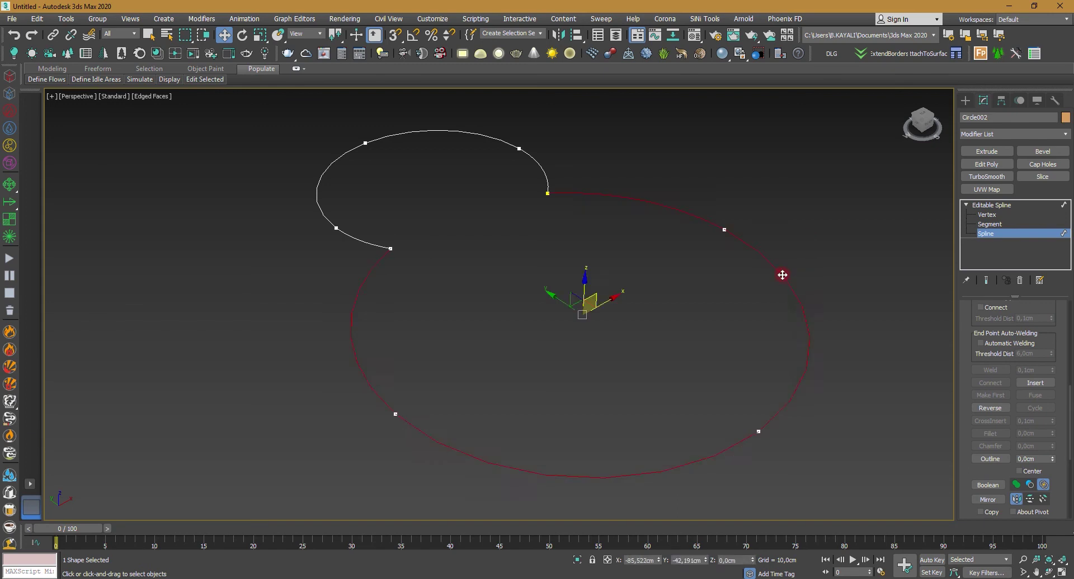
pyautogui.keyDown('ctrl'); pyautogui.click(545, 171); pyautogui.keyUp('ctrl')
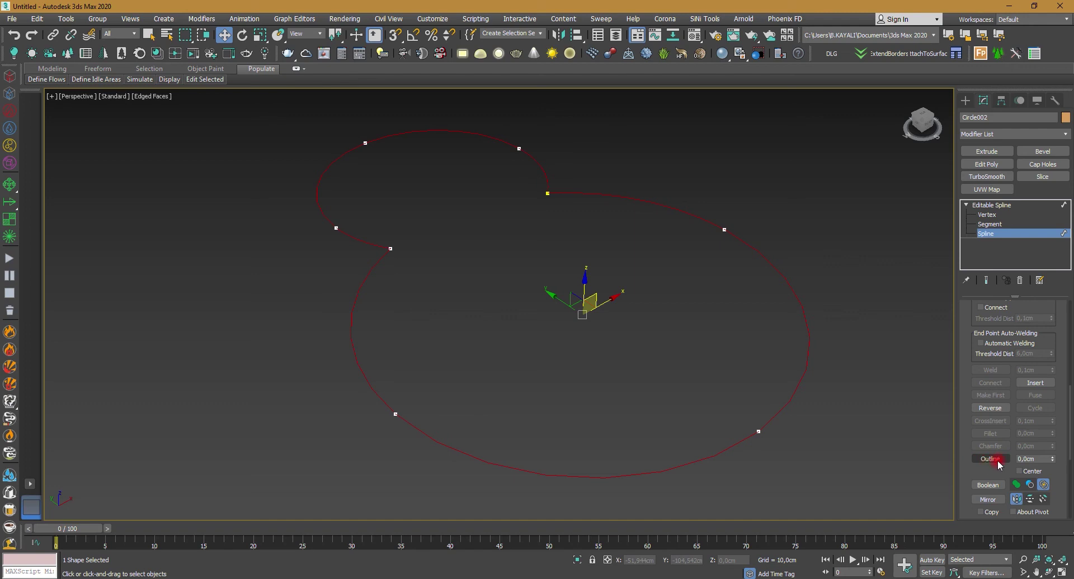
pyautogui.moveTo(1054, 460); pyautogui.dragTo(1057, 457)
# Exit Spline sub-object mode and deselect the outlined shape.
pyautogui.click(1014, 206)
pyautogui.click(897, 230)
pyautogui.scroll(-2, 898, 230)
pyautogui.moveTo(832, 277); pyautogui.dragTo(772, 306, button='middle')
pyautogui.click(739, 313)
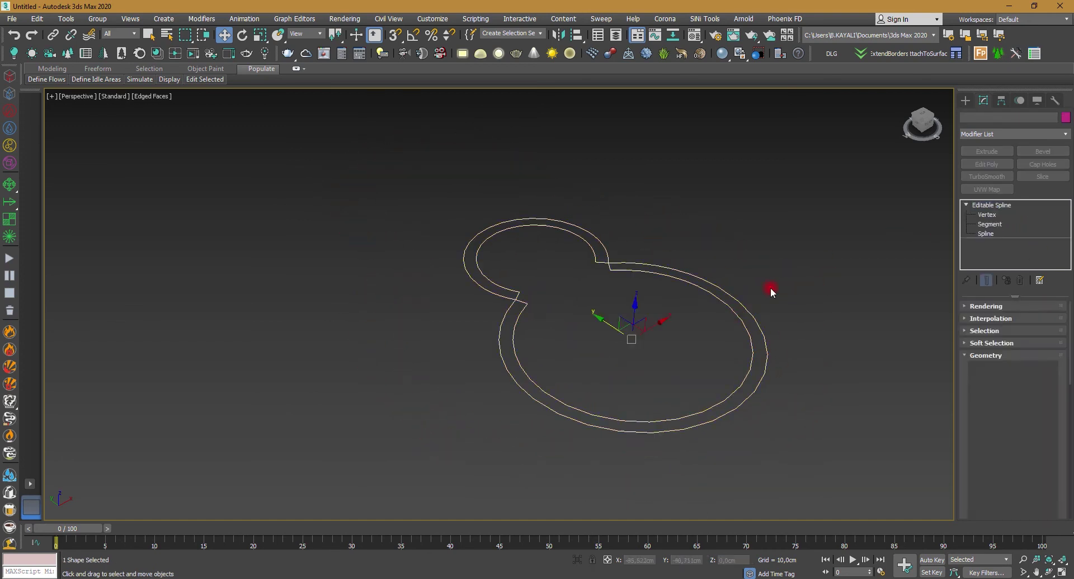
pyautogui.click(784, 281)
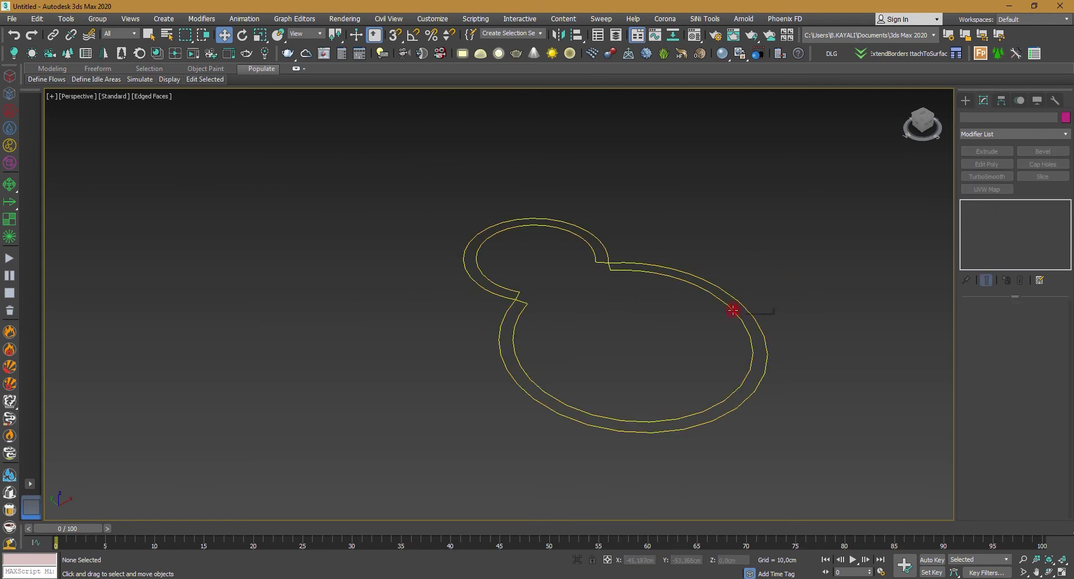
# Start a Corner-type Line via Keyboard Entry and add its first point at the origin.
pyautogui.click(966, 104)
pyautogui.click(990, 176)
pyautogui.click(1006, 376)
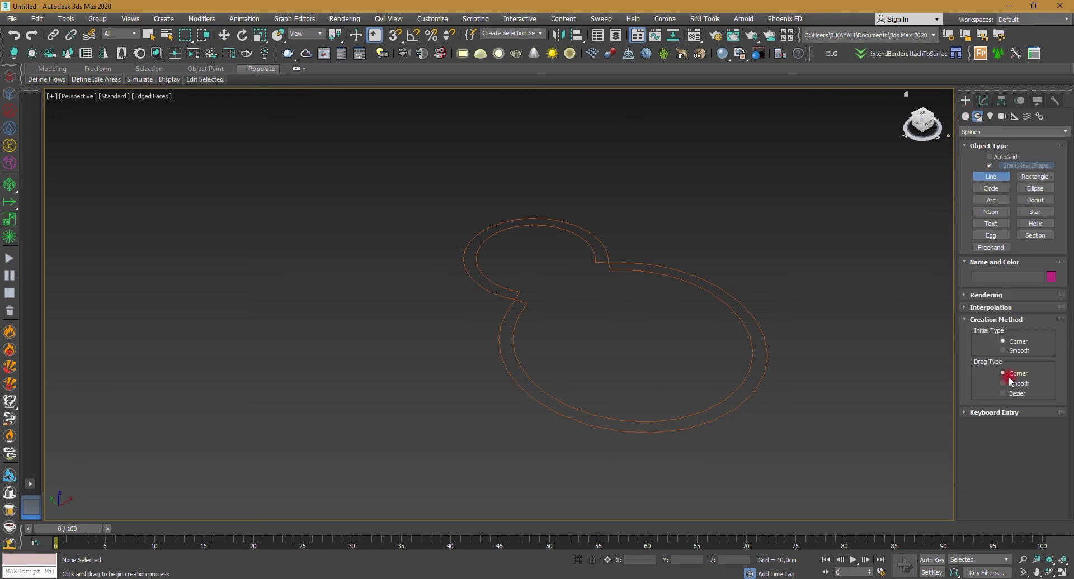
pyautogui.click(986, 414)
pyautogui.moveTo(705, 408); pyautogui.dragTo(847, 404, button='middle')
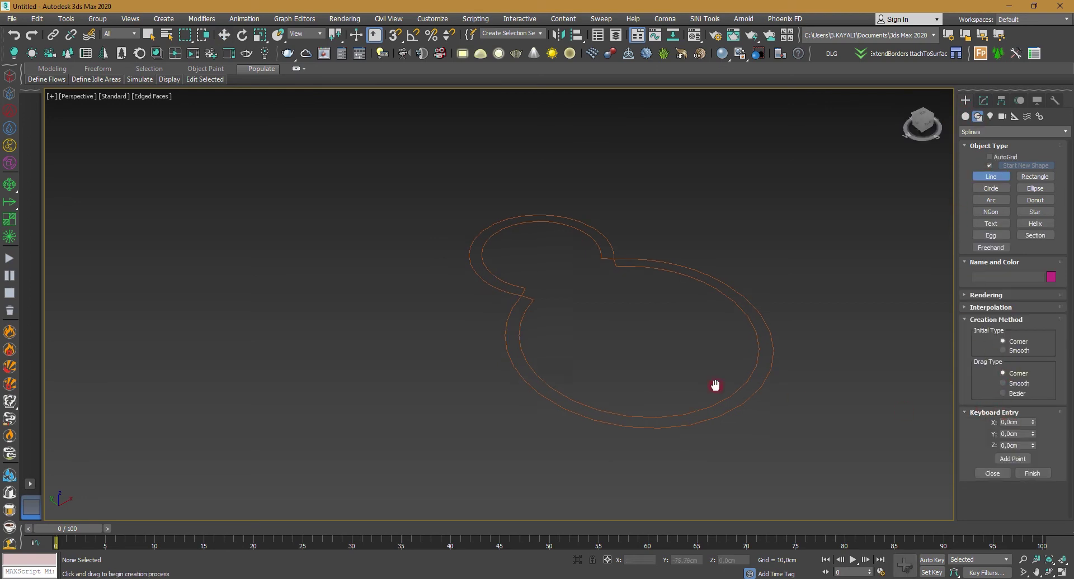
pyautogui.click(1013, 459)
pyautogui.moveTo(767, 376); pyautogui.dragTo(581, 454, button='middle')
pyautogui.scroll(5, 666, 302)
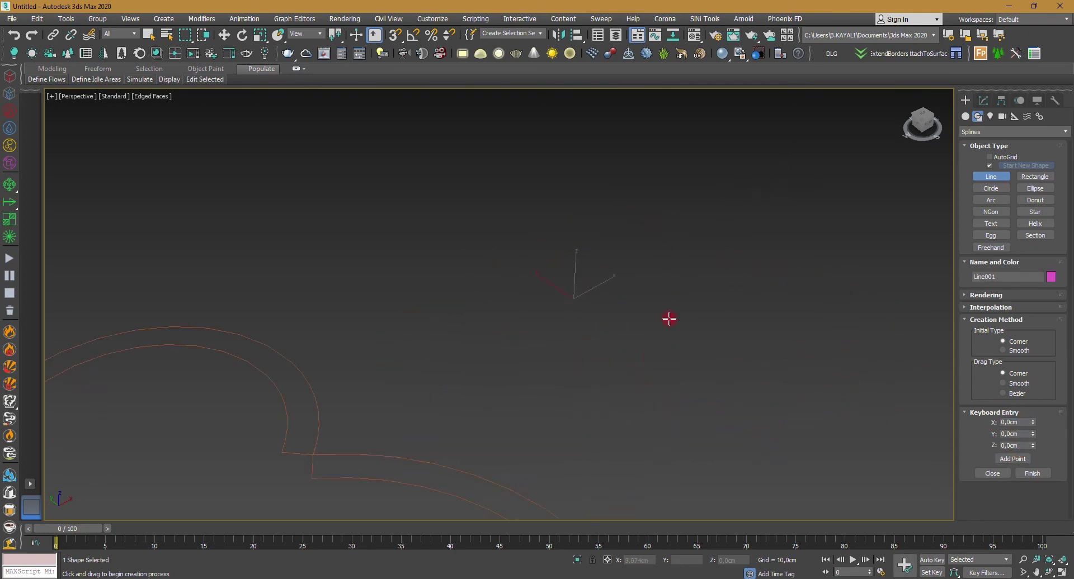
# Add line points at X 100 and at X 100, Y 100.
pyautogui.moveTo(1020, 420); pyautogui.dragTo(976, 425)
pyautogui.write('00')
pyautogui.click(1011, 460)
pyautogui.moveTo(794, 349); pyautogui.dragTo(640, 425, button='middle')
pyautogui.scroll(-3, 654, 402)
pyautogui.scroll(2, 665, 391)
pyautogui.moveTo(1030, 434)
pyautogui.mouseDown()
pyautogui.moveTo(985, 437)
pyautogui.moveTo(1032, 428)
pyautogui.mouseUp()
pyautogui.click(1013, 459)
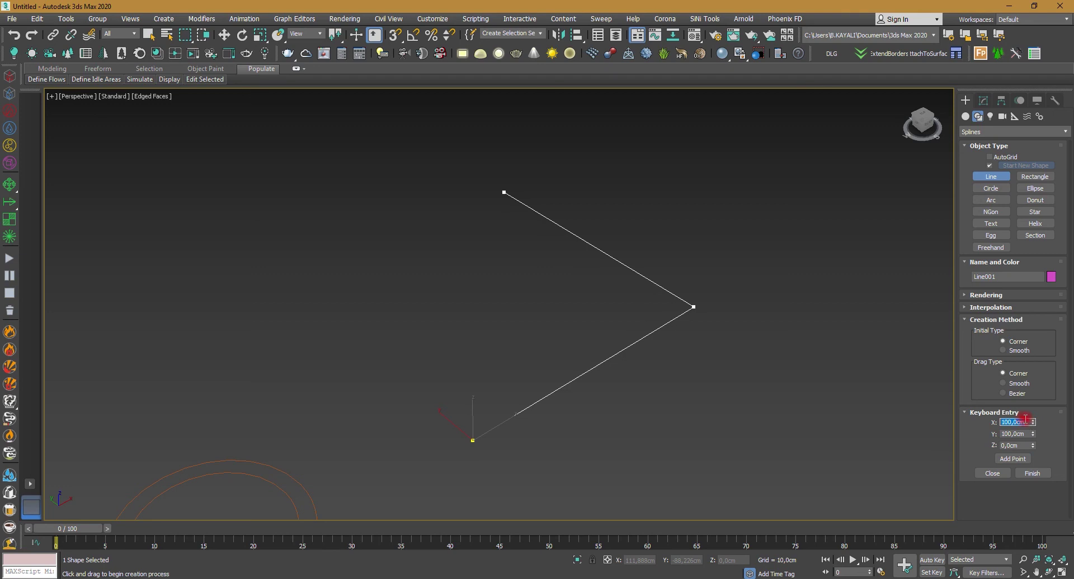
# Add the point at X 0, Y 100 and the final point, then close the line.
pyautogui.moveTo(1029, 434); pyautogui.dragTo(984, 440)
pyautogui.moveTo(1032, 423); pyautogui.dragTo(998, 422)
pyautogui.write('0')
pyautogui.click(1012, 459)
pyautogui.click(1016, 435)
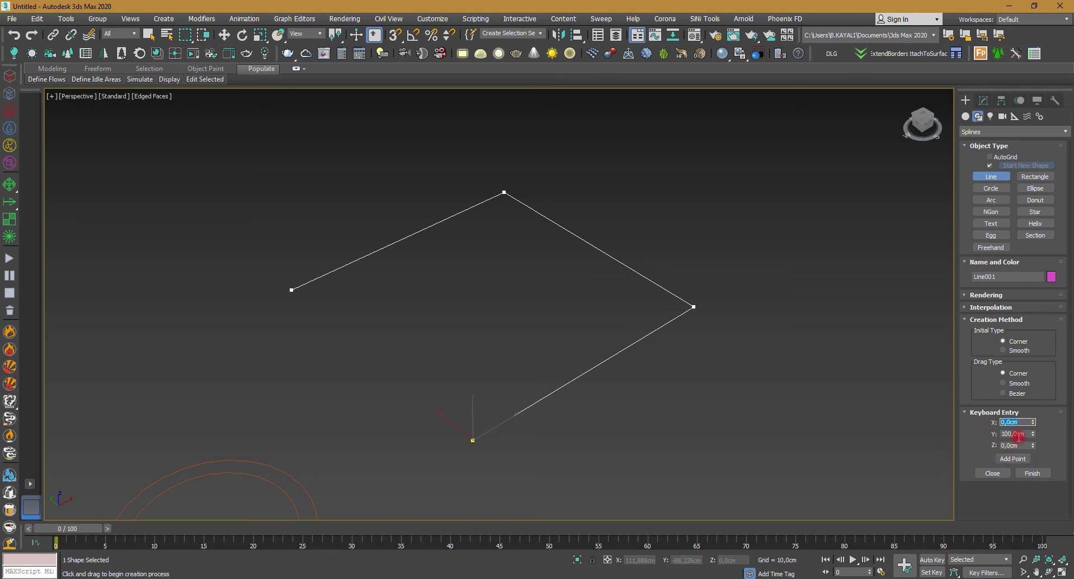
pyautogui.moveTo(1032, 434); pyautogui.dragTo(983, 432)
pyautogui.click(1013, 458)
pyautogui.click(991, 474)
pyautogui.rightClick(576, 345)
# Delete the diamond line and circle shapes, then open the File menu.
pyautogui.click(575, 344)
pyautogui.scroll(-1, 576, 338)
pyautogui.click(584, 348)
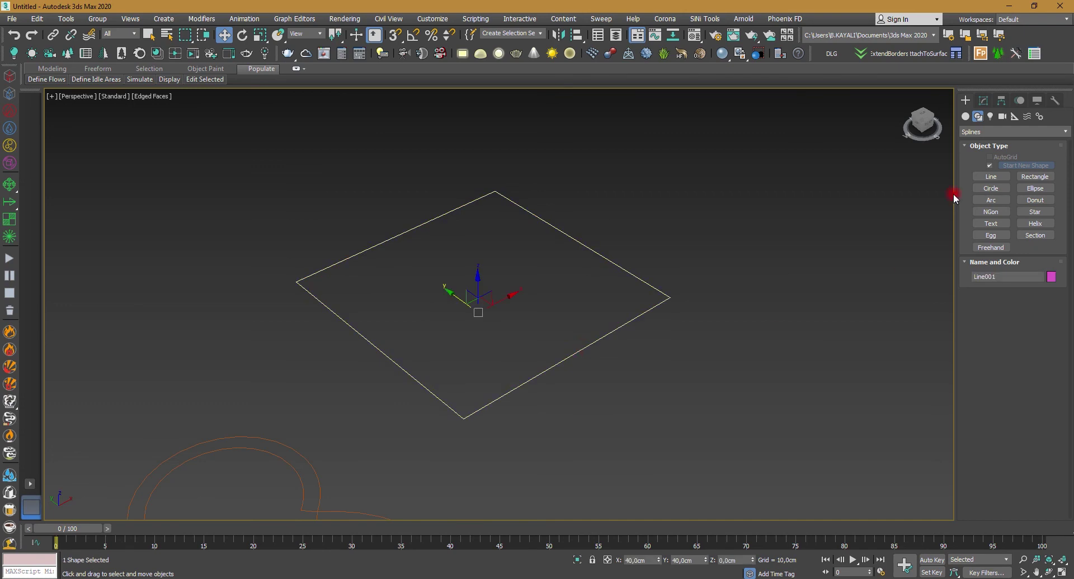
pyautogui.click(984, 100)
pyautogui.press('Delete')
pyautogui.click(12, 19)
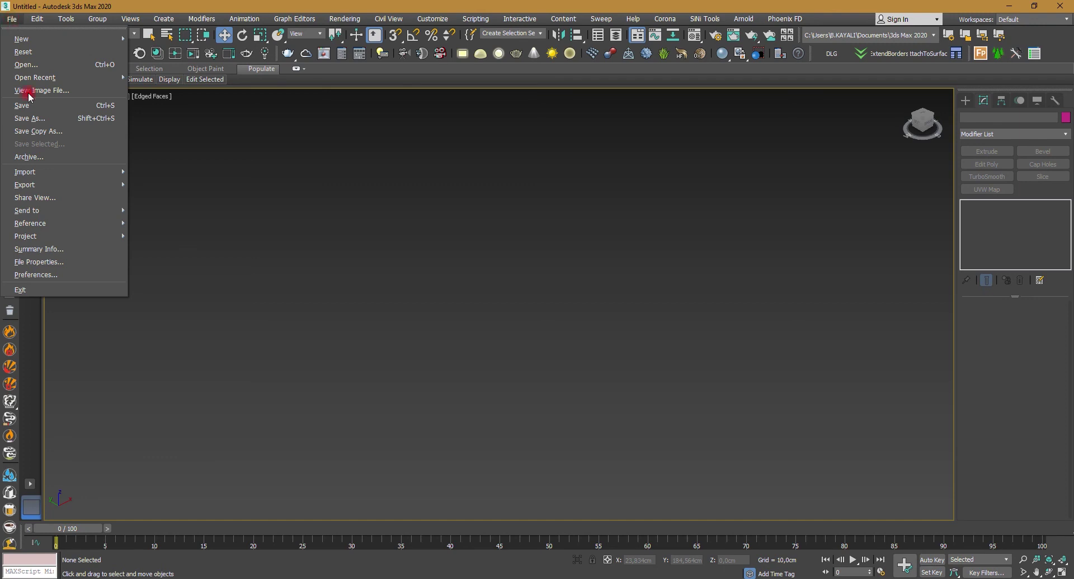
pyautogui.moveTo(26, 172)
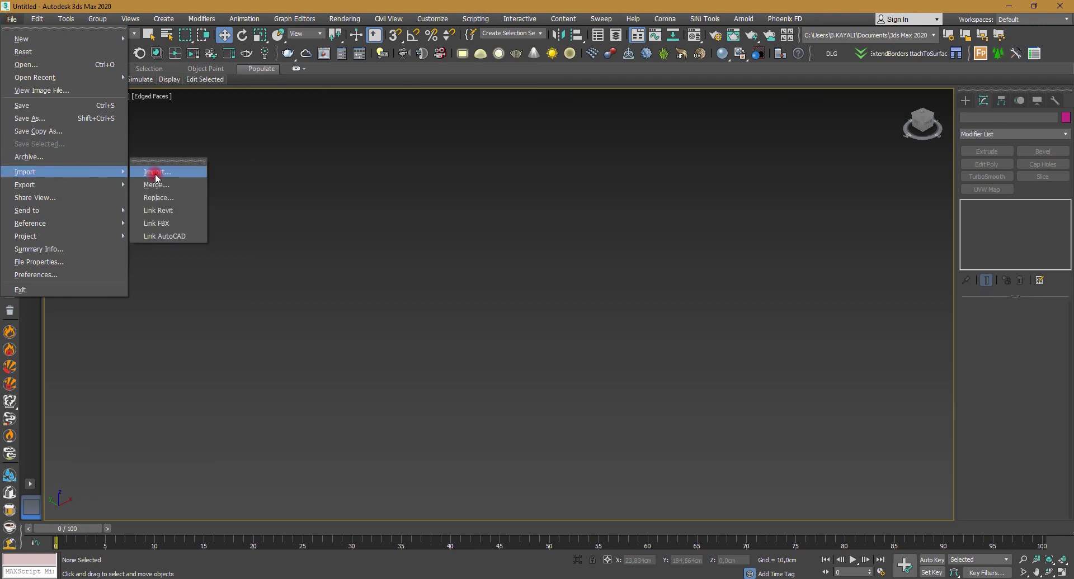
# Import the drawing ÖRNEK 01.dwg from the Desktop.
pyautogui.click(155, 173)
pyautogui.click(32, 118)
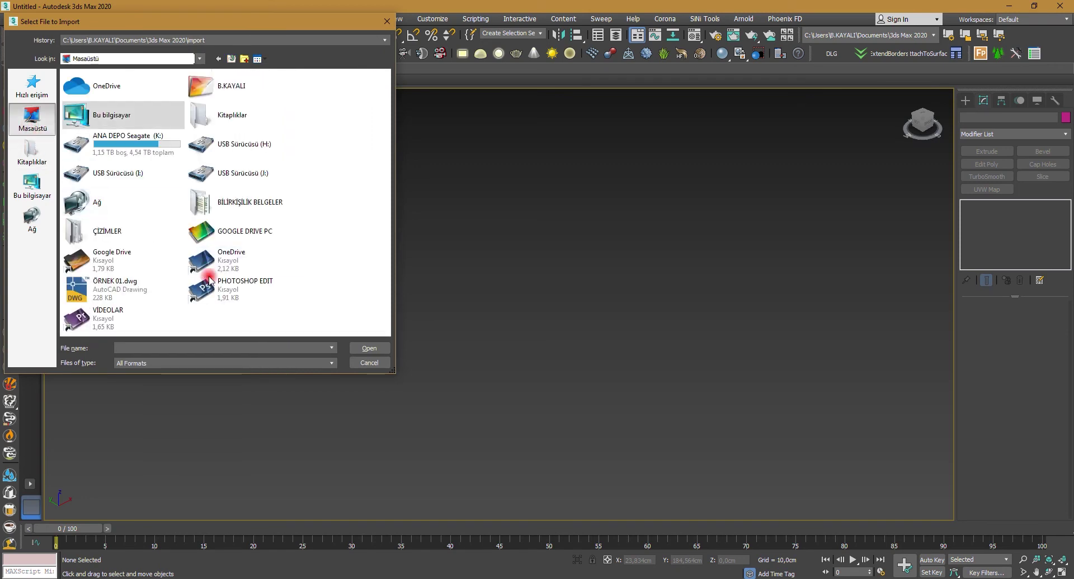
pyautogui.doubleClick(120, 286)
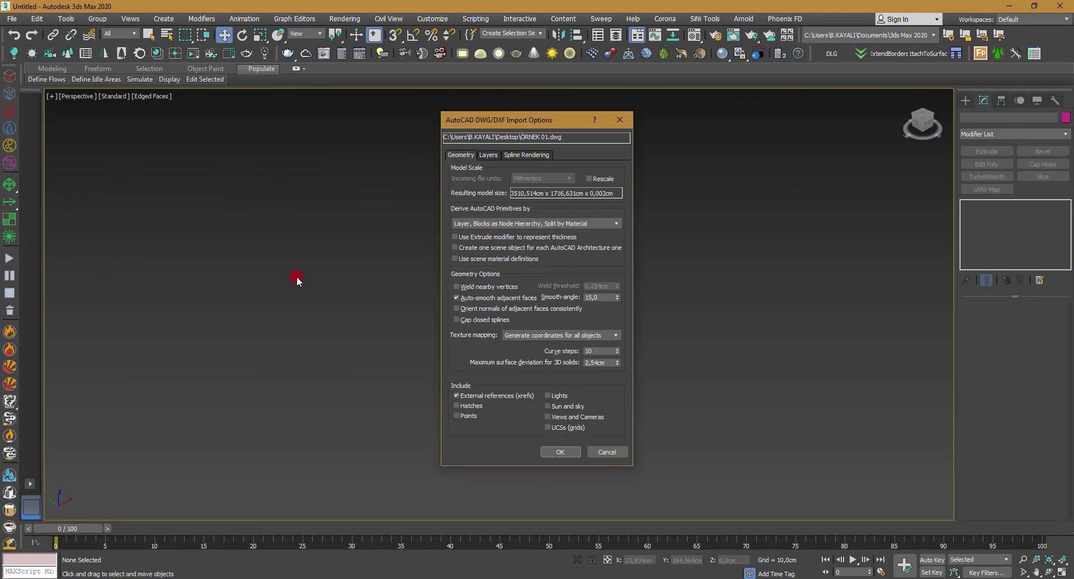
# Review the Geometry, Layers and Spline Rendering import options and accept the defaults.
pyautogui.click(472, 225)
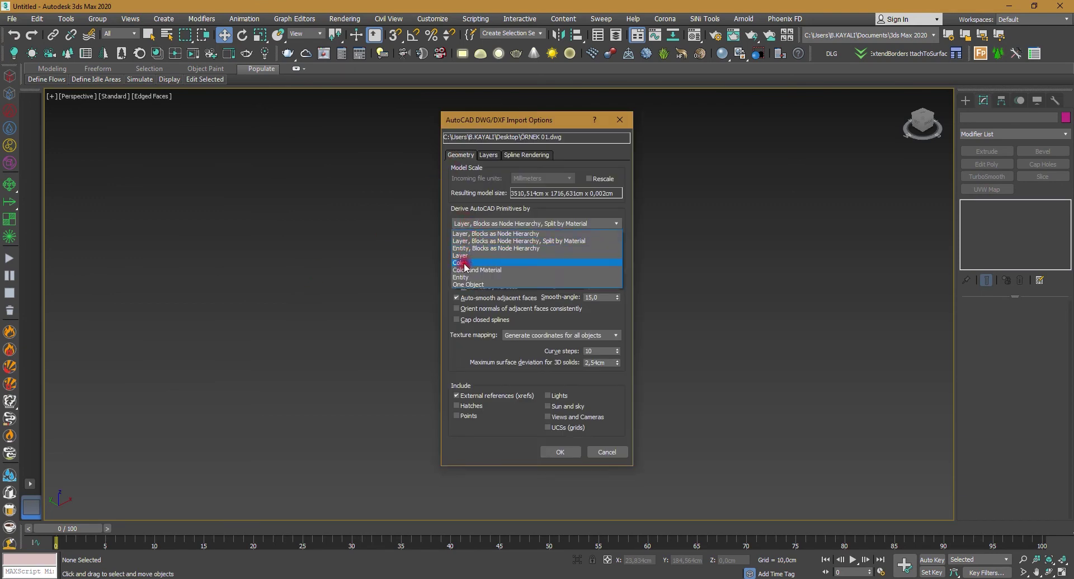
pyautogui.click(471, 199)
pyautogui.moveTo(585, 351); pyautogui.dragTo(574, 353)
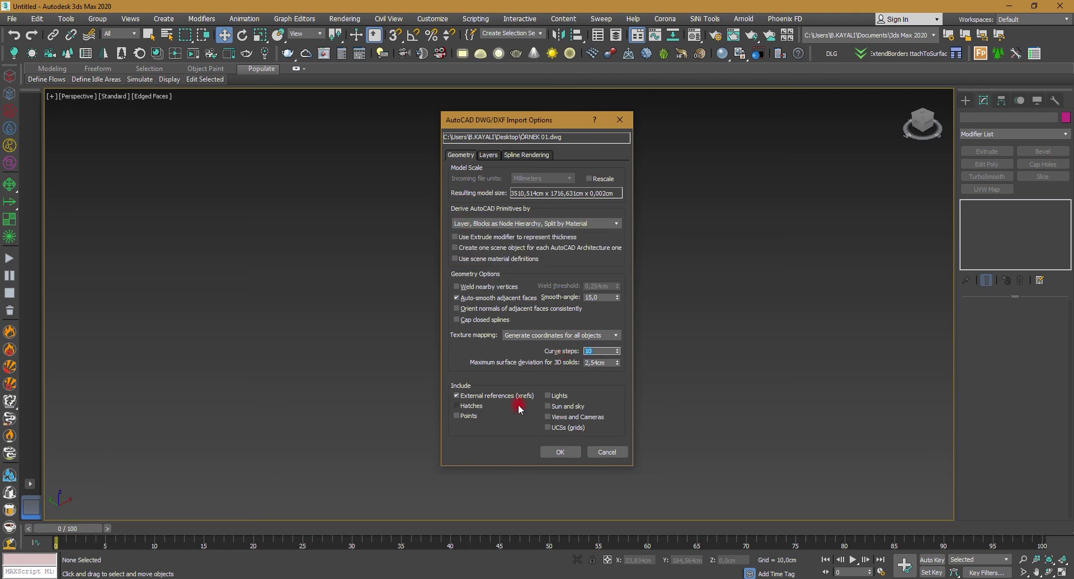
pyautogui.click(487, 155)
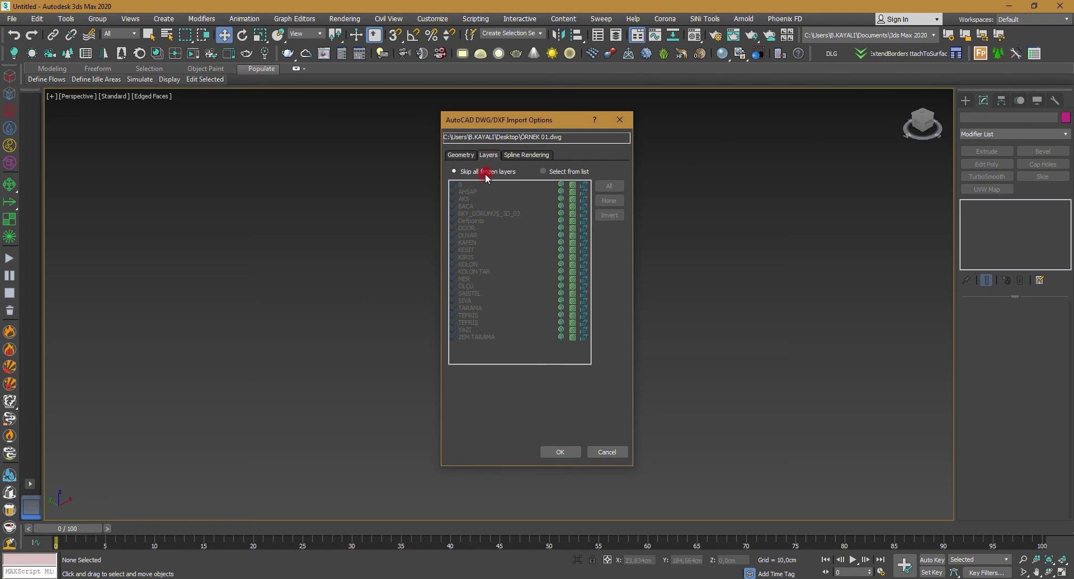
pyautogui.click(550, 170)
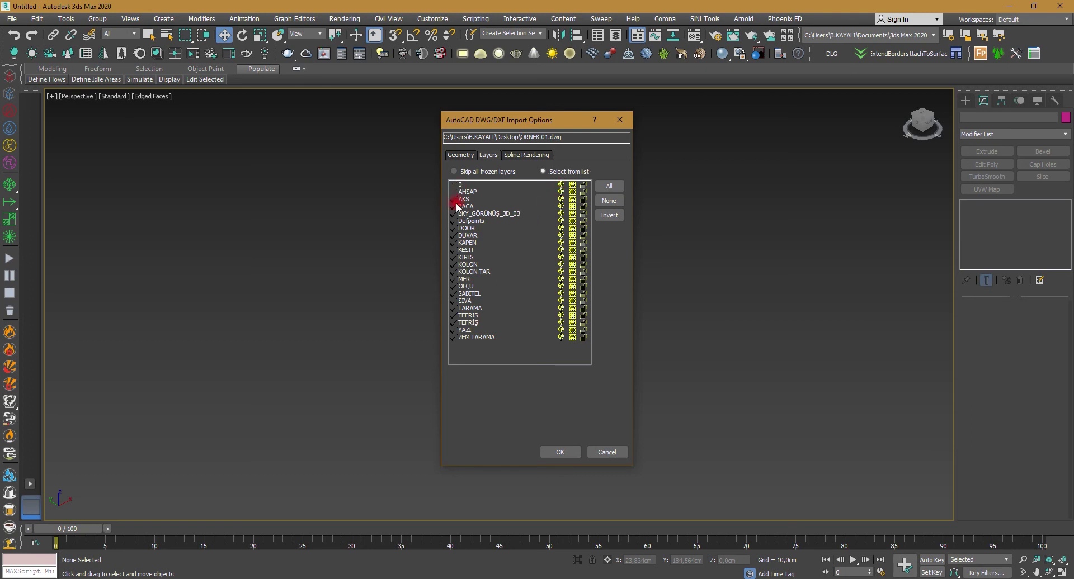
pyautogui.click(491, 172)
pyautogui.click(529, 155)
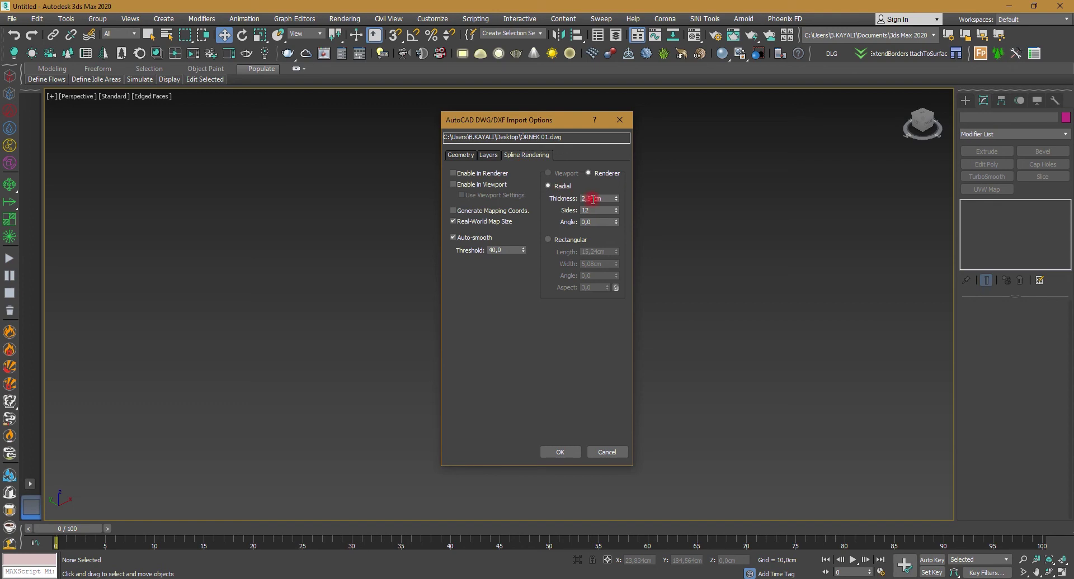
pyautogui.click(461, 155)
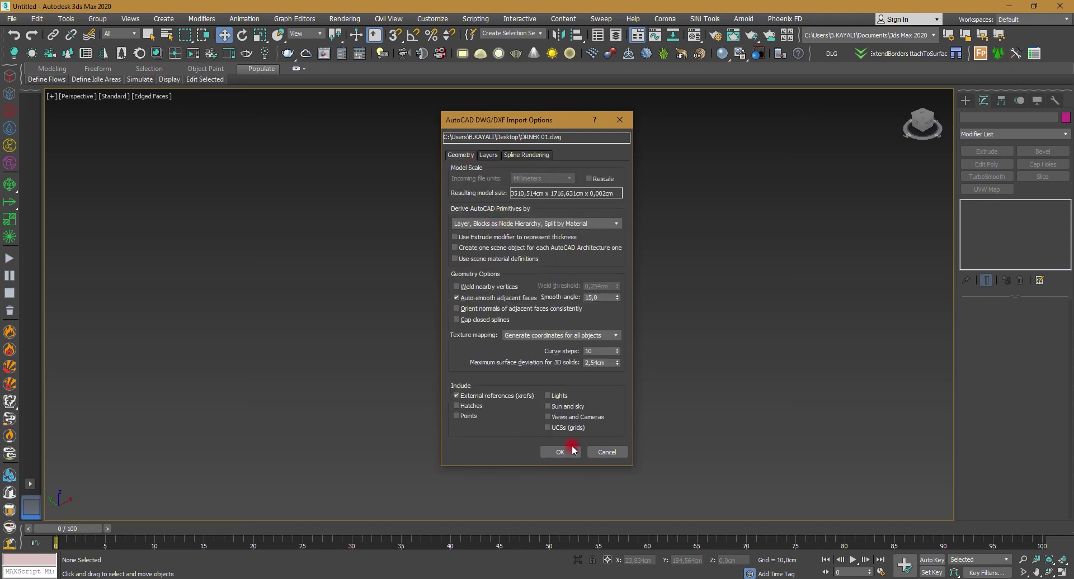
pyautogui.click(560, 452)
# Zoom the imported plan to extents in all four viewports, then maximize the Top view.
pyautogui.scroll(-2, 411, 307)
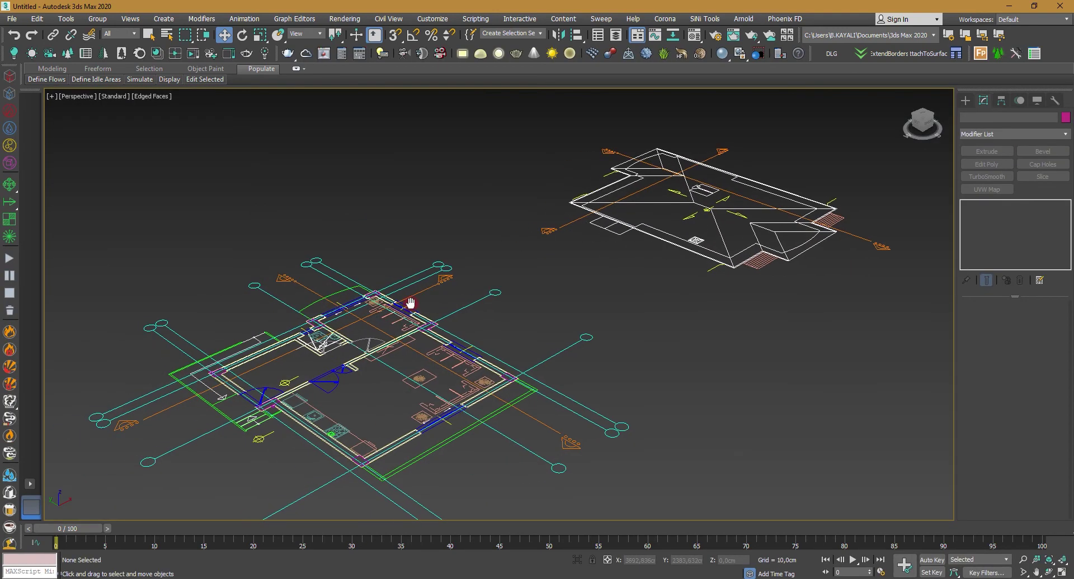
pyautogui.click(1049, 560)
pyautogui.click(1050, 573)
pyautogui.click(1063, 571)
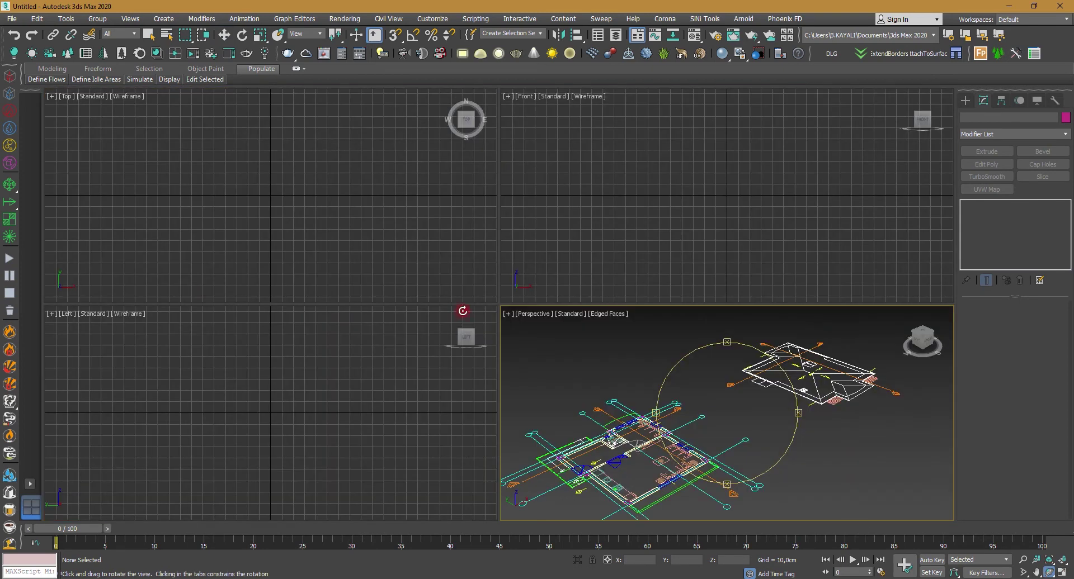
pyautogui.click(1061, 560)
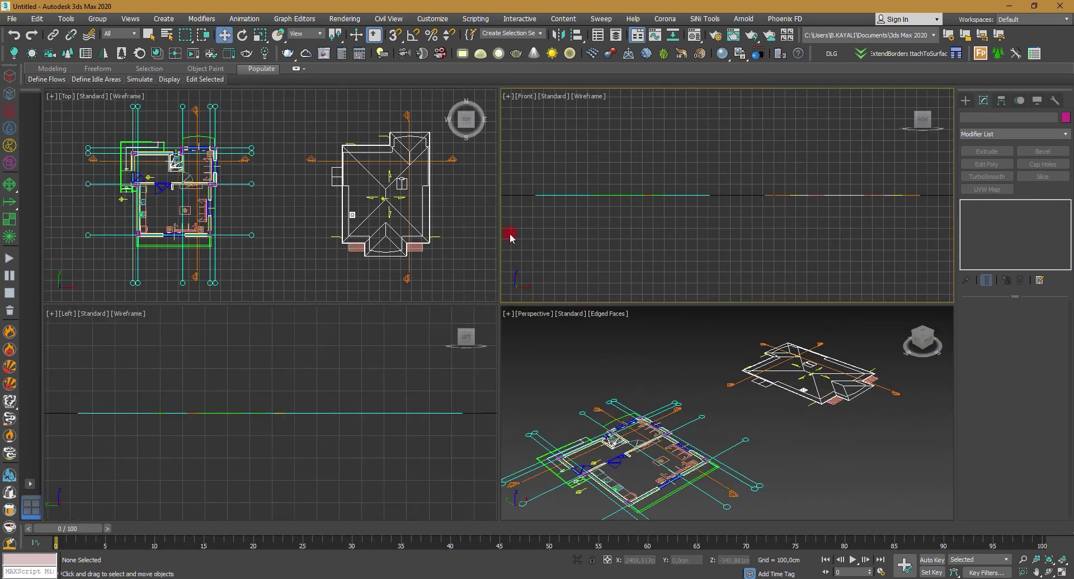
pyautogui.hotkey('alt', 'w')
pyautogui.scroll(2, 393, 335)
pyautogui.scroll(2, 431, 340)
pyautogui.scroll(1, 379, 308)
pyautogui.scroll(5, 366, 292)
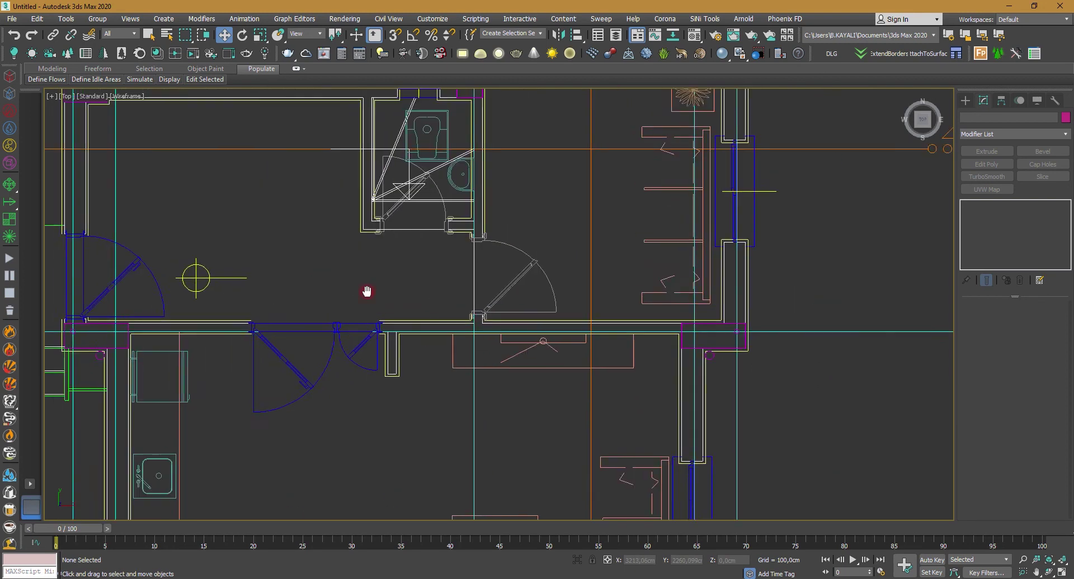
pyautogui.scroll(-3, 427, 388)
pyautogui.scroll(-5, 441, 369)
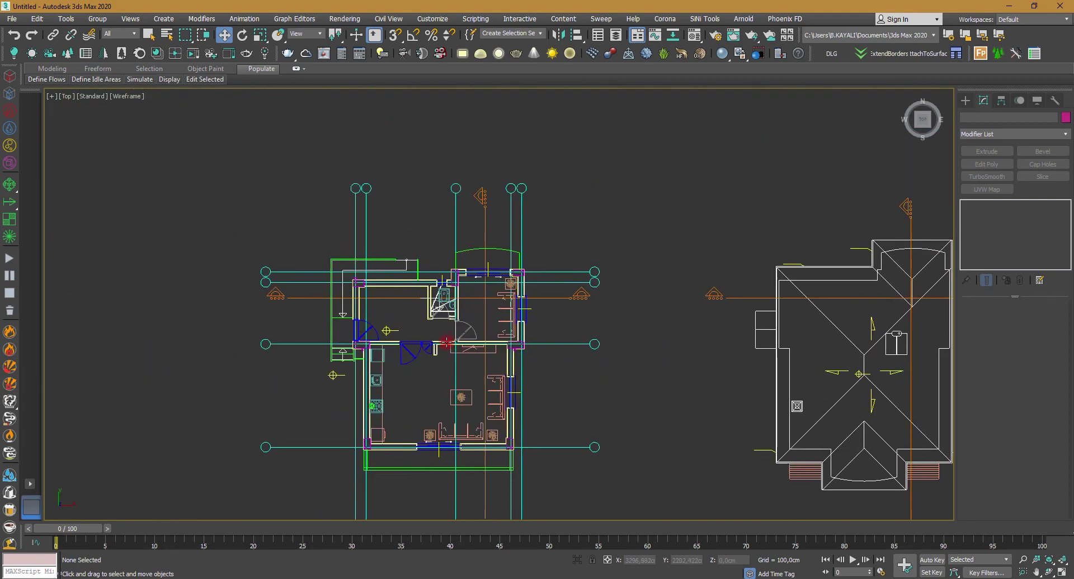
# Select and test-move a wall spline, cancel the move, and select the green line-and-arc shape.
pyautogui.click(447, 343)
pyautogui.scroll(3, 440, 341)
pyautogui.moveTo(635, 393); pyautogui.dragTo(709, 395)
pyautogui.rightClick(704, 393)
pyautogui.click(881, 367)
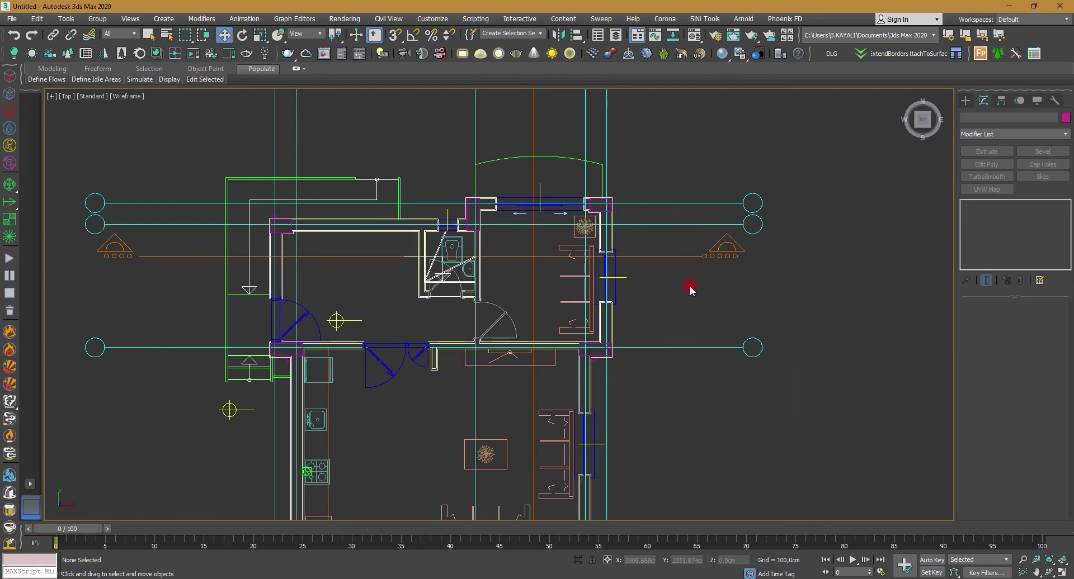
pyautogui.click(483, 210)
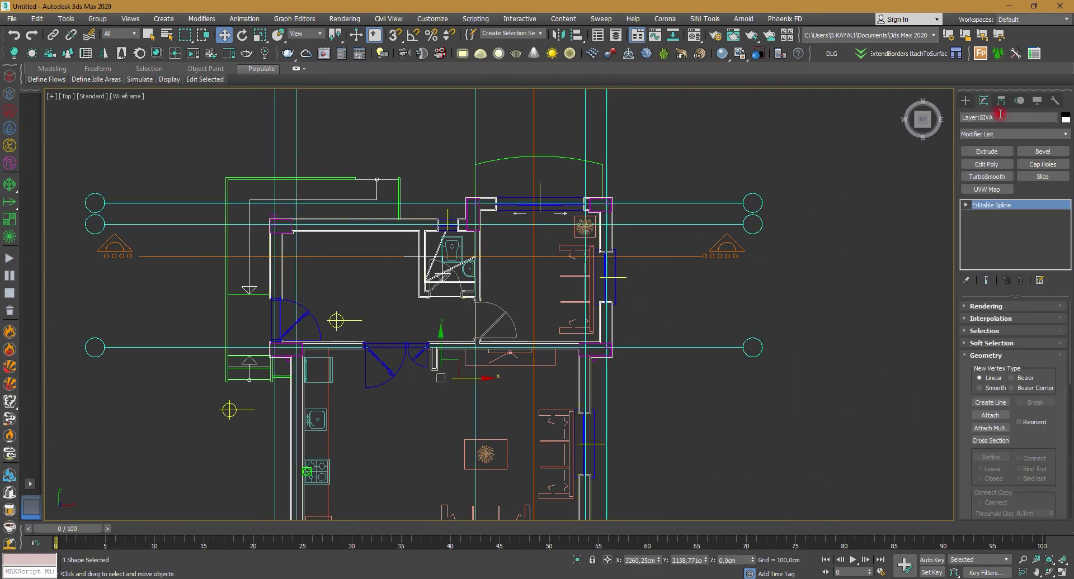
pyautogui.click(605, 167)
# Inspect the shape's Editable Spline Vertex, Segment and Spline levels, then deselect it.
pyautogui.click(1015, 121)
pyautogui.moveTo(1056, 432); pyautogui.dragTo(1057, 231)
pyautogui.moveTo(966, 396); pyautogui.dragTo(966, 334)
pyautogui.click(966, 205)
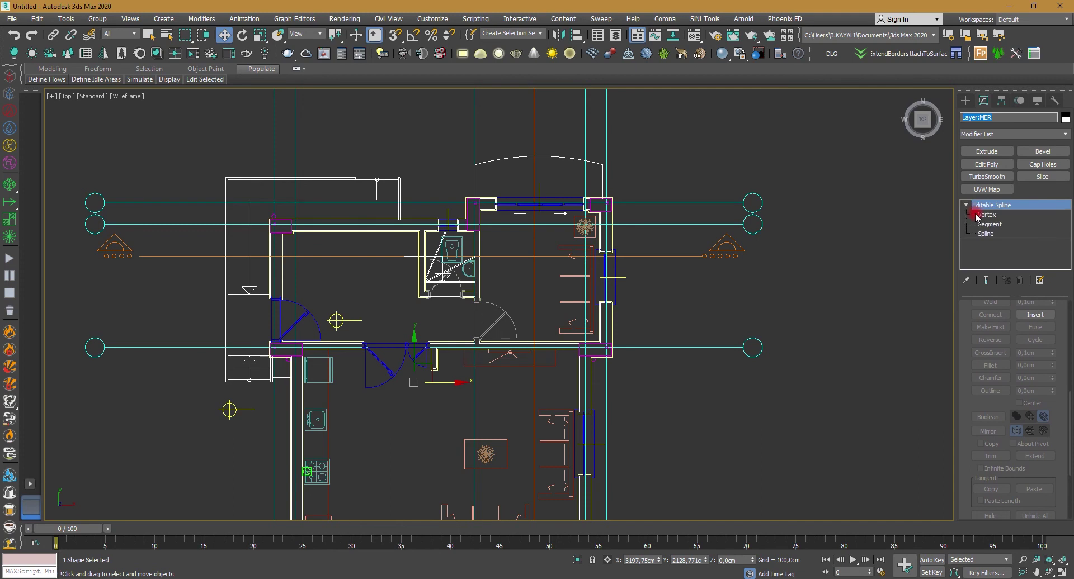
pyautogui.click(765, 180)
# Maximize the Perspective view and delete every object in the scene.
pyautogui.click(1063, 572)
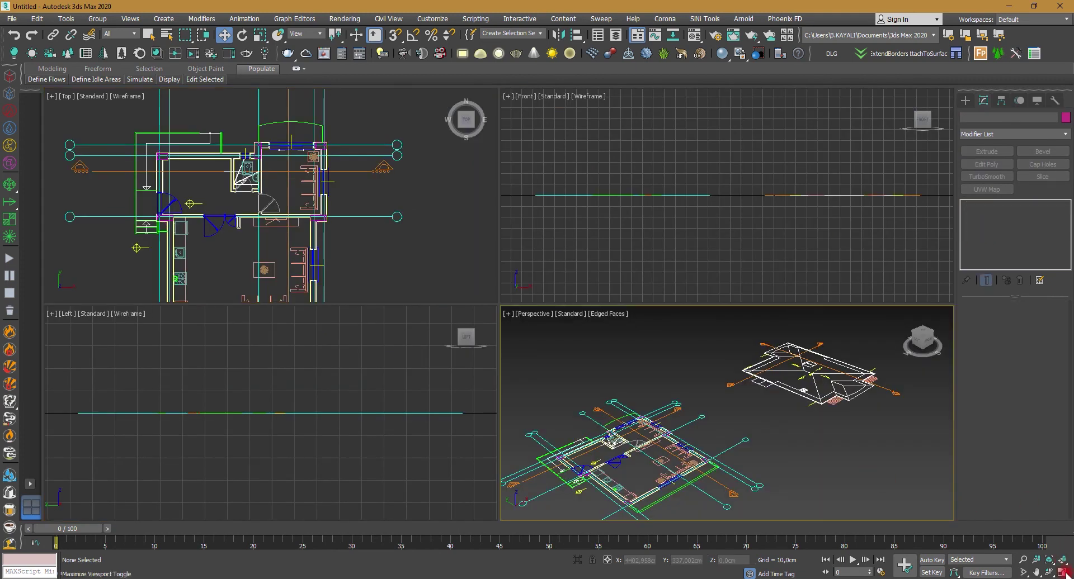
pyautogui.click(1063, 572)
pyautogui.scroll(2, 565, 392)
pyautogui.scroll(2, 505, 364)
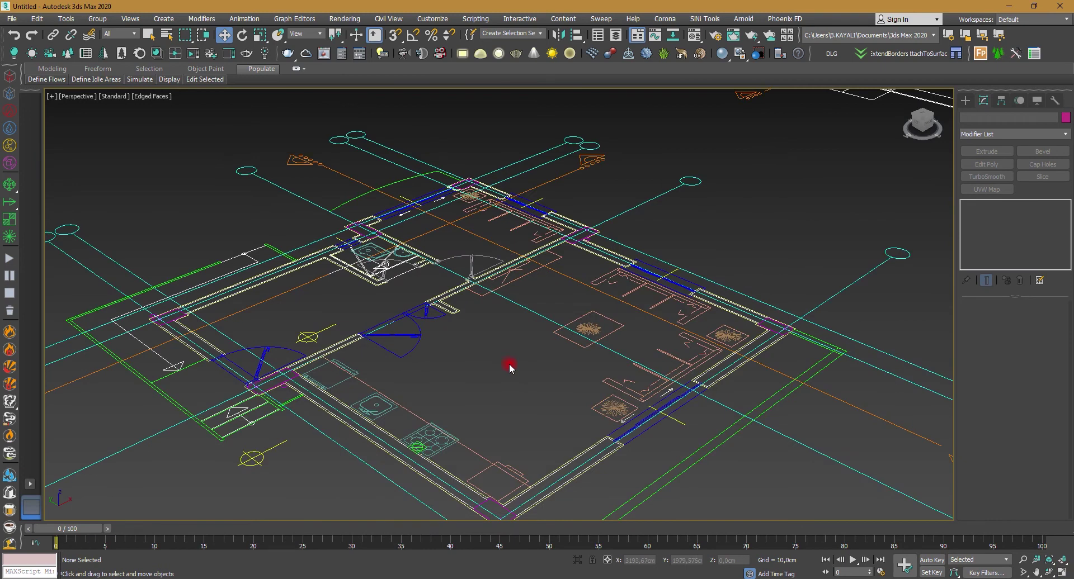
pyautogui.scroll(-5, 511, 364)
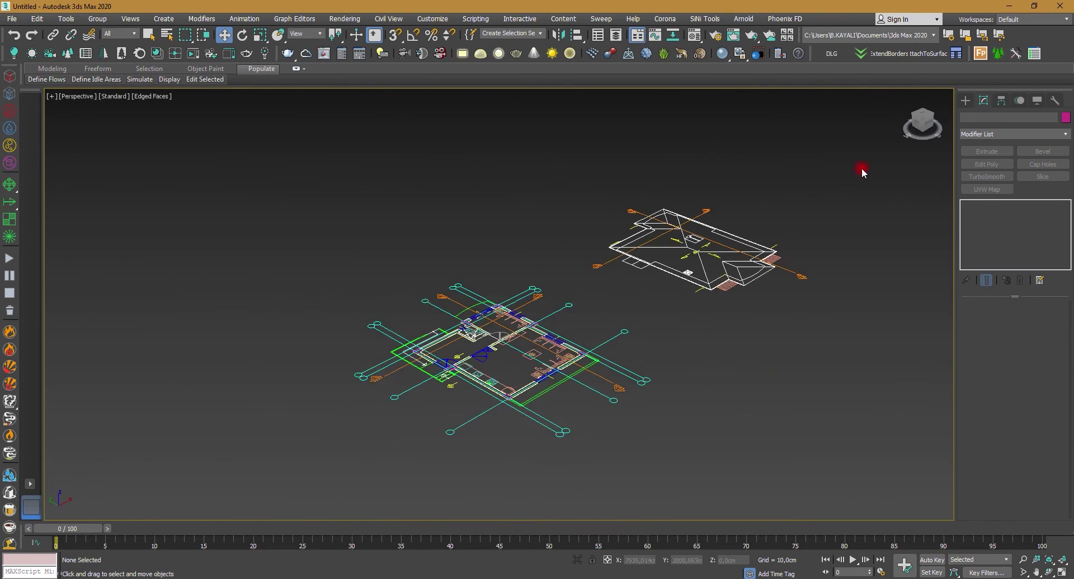
pyautogui.hotkey('ctrl', 'a')
pyautogui.press('Delete')
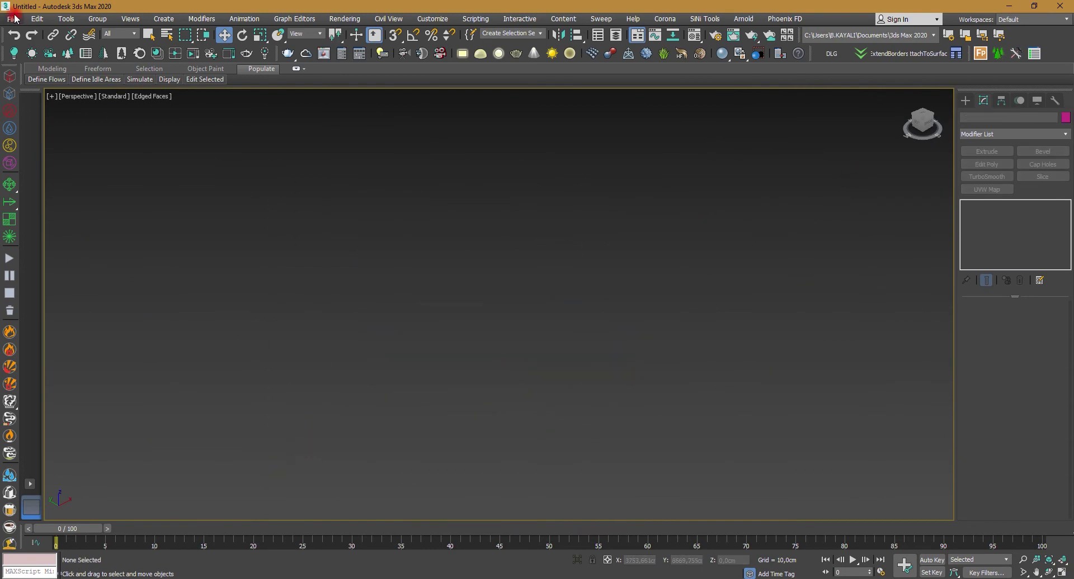
# Start a Merge from another scene file and browse to the D: drive.
pyautogui.click(11, 18)
pyautogui.moveTo(26, 172)
pyautogui.click(162, 187)
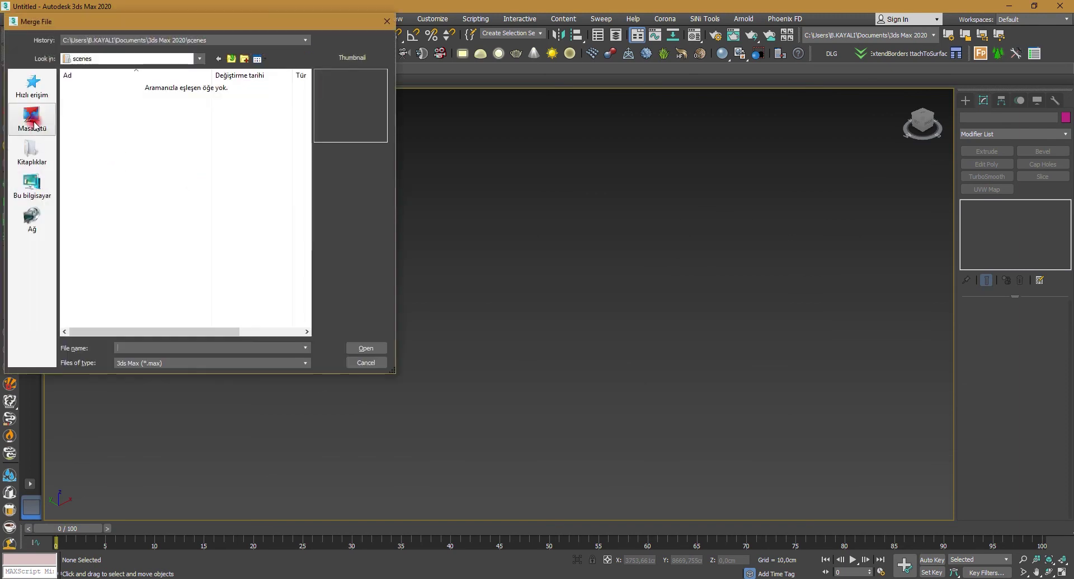
pyautogui.click(32, 185)
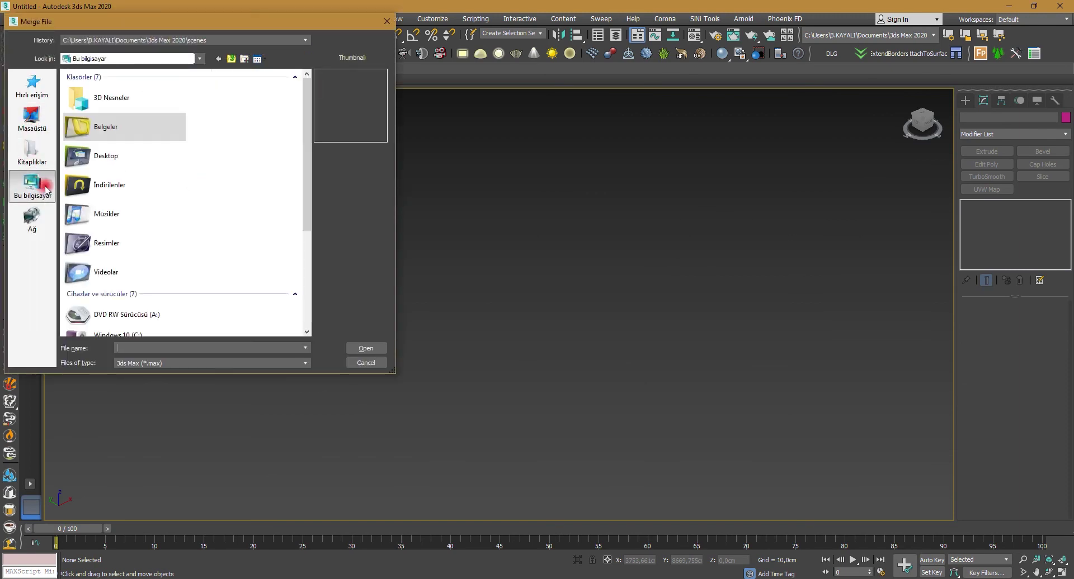
pyautogui.scroll(-2, 154, 230)
pyautogui.scroll(-2, 145, 227)
pyautogui.click(130, 223)
pyautogui.doubleClick(129, 223)
# Navigate through 00 PROGRAMLAR, EKLENTİLER, 02 3DS MAX and 01_ARCHMODELS into Archmodels vol.38.
pyautogui.doubleClick(92, 120)
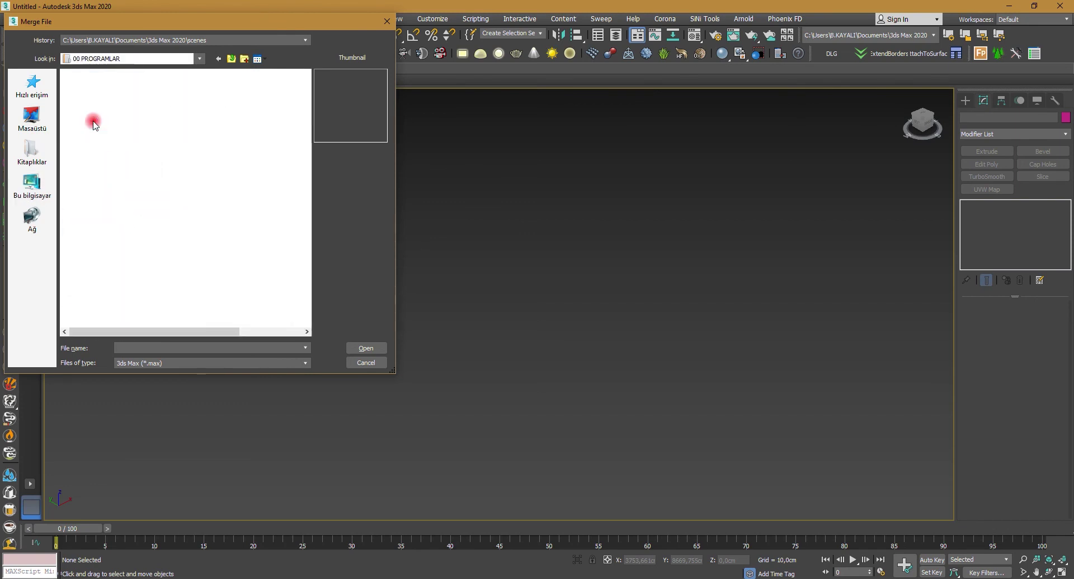
pyautogui.doubleClick(84, 97)
pyautogui.doubleClick(89, 120)
pyautogui.doubleClick(100, 101)
pyautogui.doubleClick(96, 99)
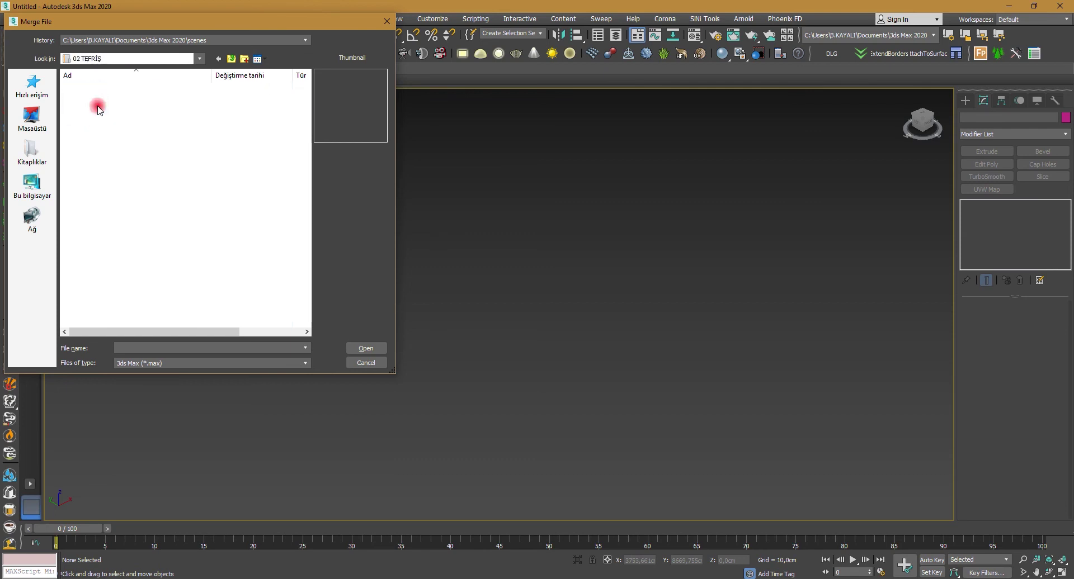
pyautogui.doubleClick(92, 119)
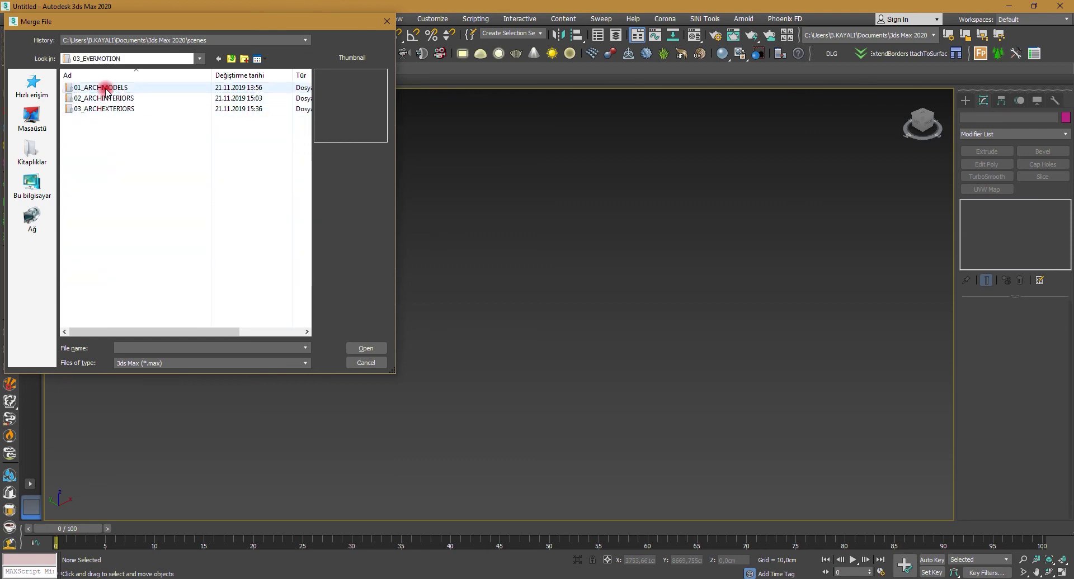
pyautogui.doubleClick(106, 88)
pyautogui.doubleClick(106, 88)
pyautogui.scroll(-5, 126, 216)
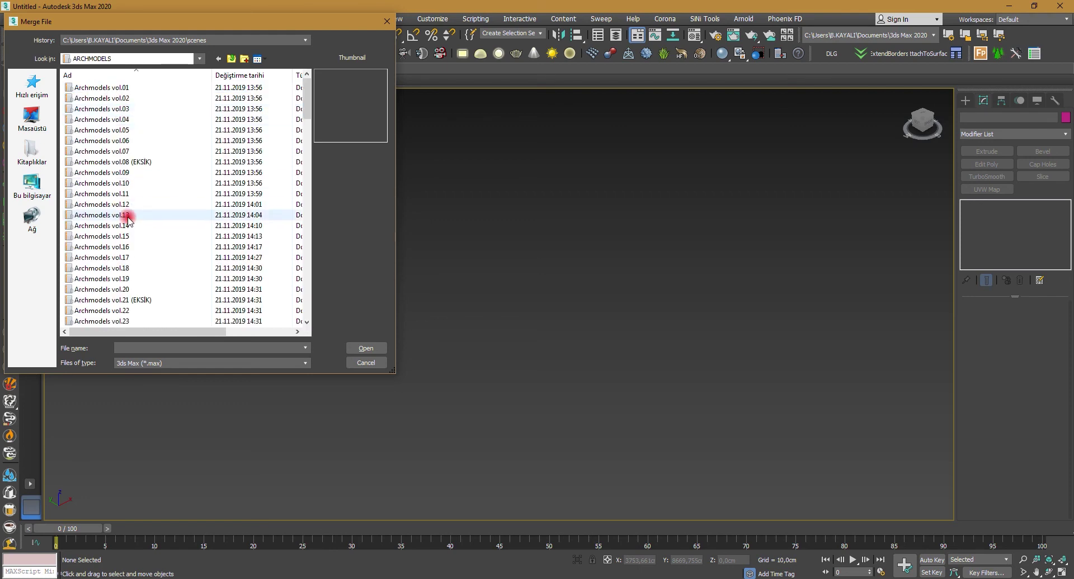
pyautogui.scroll(-3, 135, 224)
pyautogui.doubleClick(136, 225)
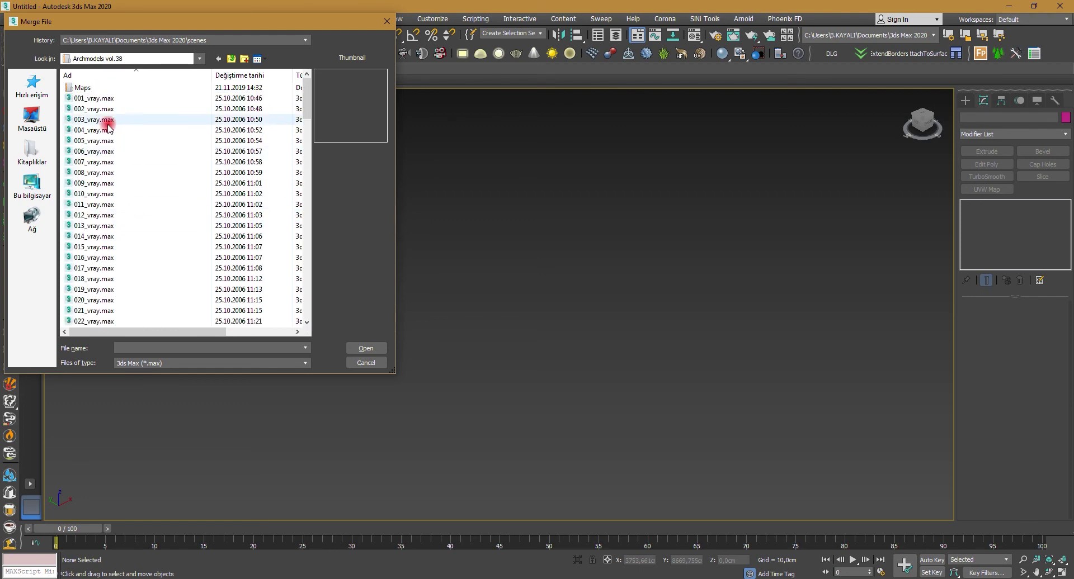
# Open 003_vray.max and merge all three Arch38_003 objects.
pyautogui.press('Return')
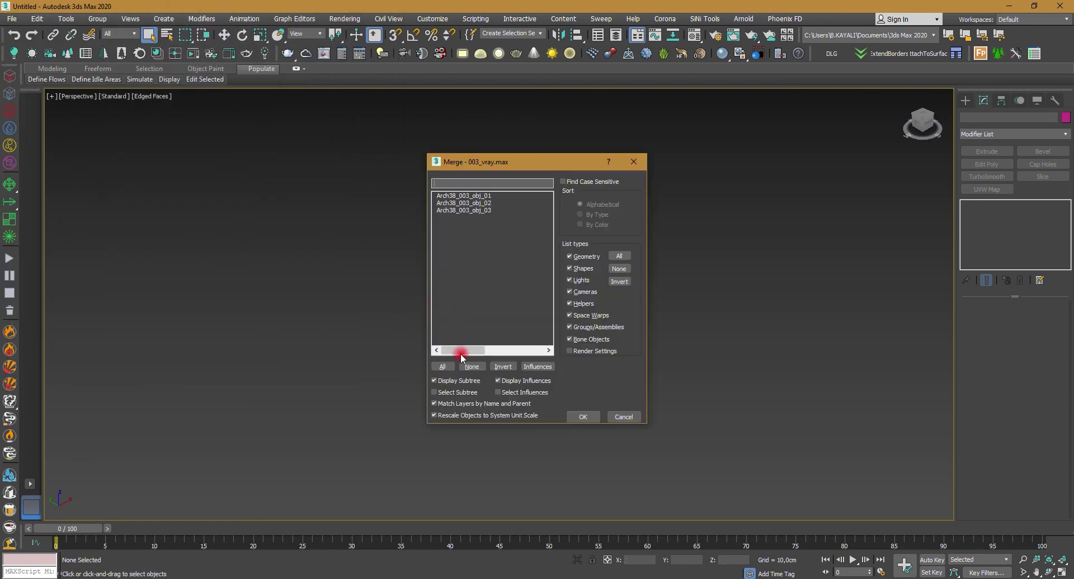
pyautogui.click(442, 367)
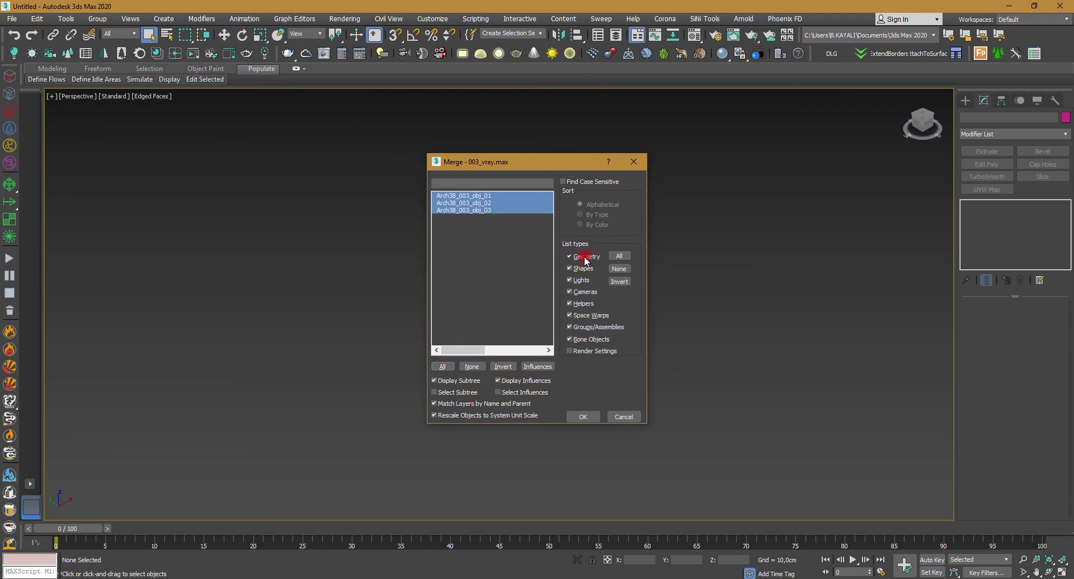
pyautogui.click(583, 419)
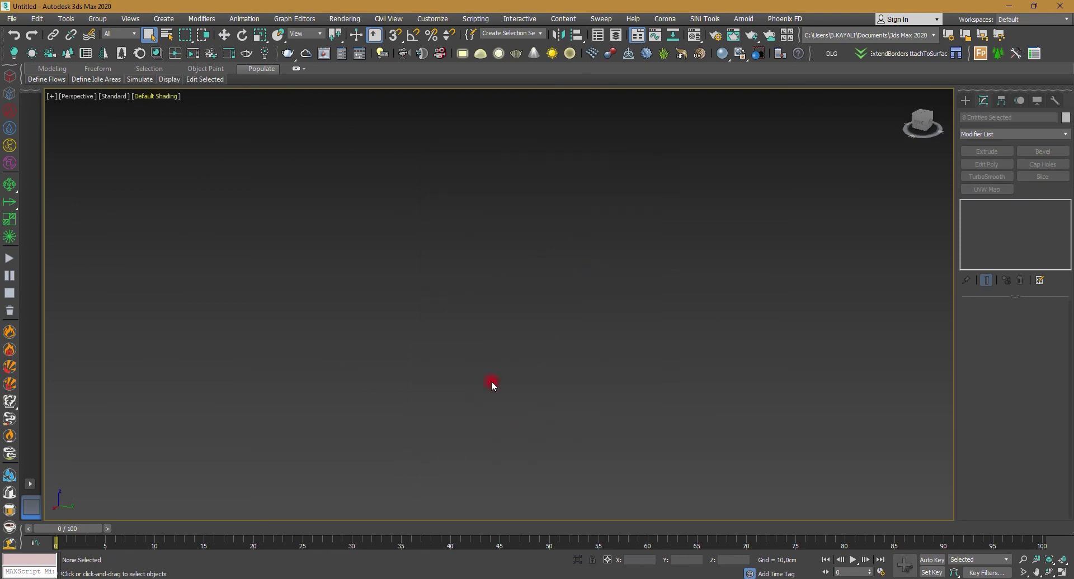
# Frame the merged sofa and orbit to a front three-quarter view of it.
pyautogui.click(1050, 561)
pyautogui.click(1044, 571)
pyautogui.moveTo(540, 272); pyautogui.dragTo(348, 275)
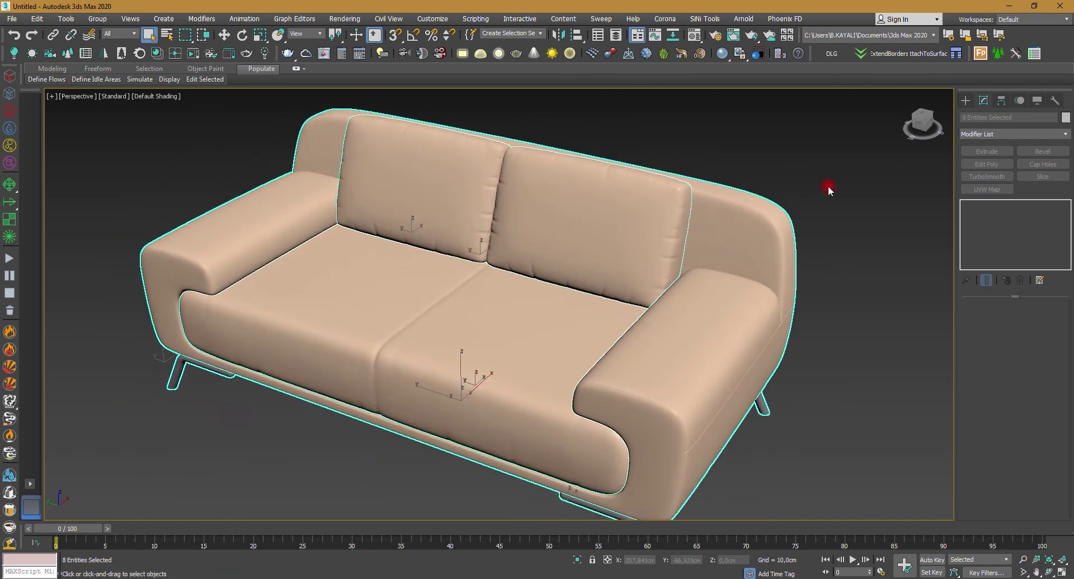
pyautogui.click(828, 186)
pyautogui.scroll(-1, 751, 233)
pyautogui.scroll(-1, 679, 281)
pyautogui.scroll(-2, 681, 276)
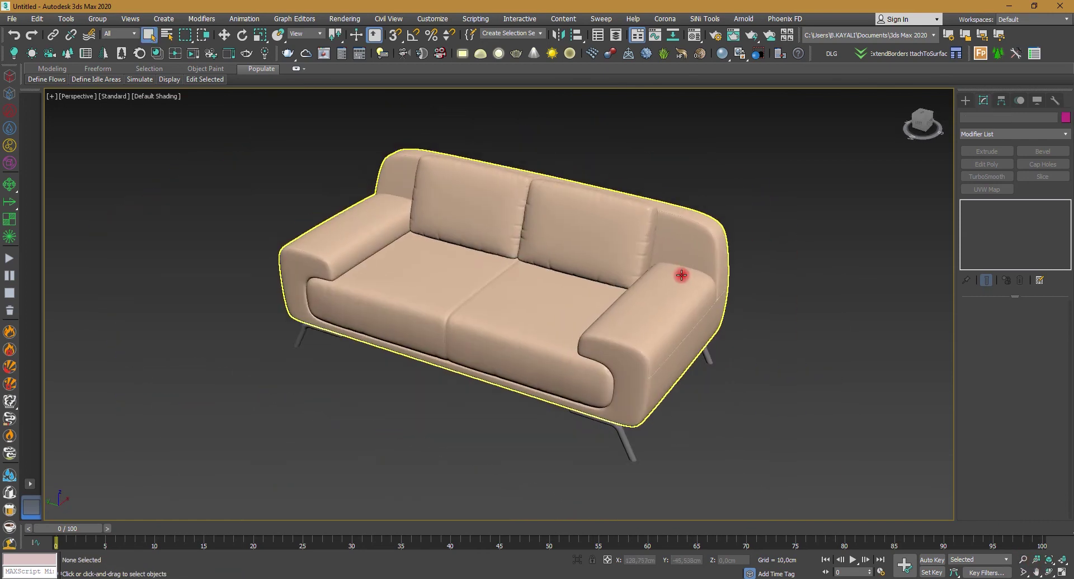
# Move the sofa's back cushions to the right, then undo the move.
pyautogui.click(529, 211)
pyautogui.rightClick(530, 211)
pyautogui.click(534, 214)
pyautogui.moveTo(460, 224); pyautogui.dragTo(649, 275)
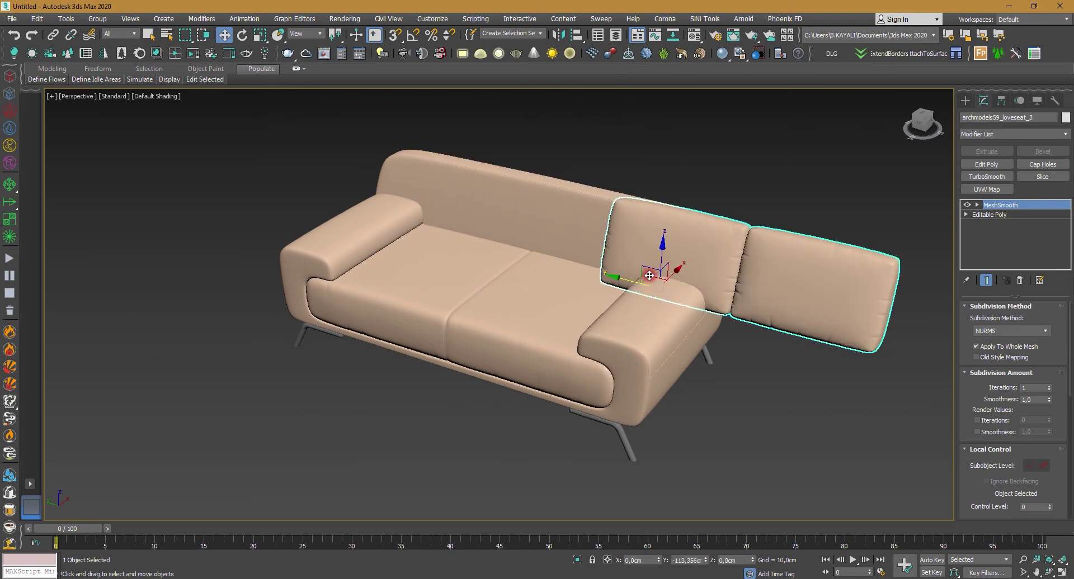
pyautogui.hotkey('ctrl', 'z')
pyautogui.hotkey('ctrl', 'z')
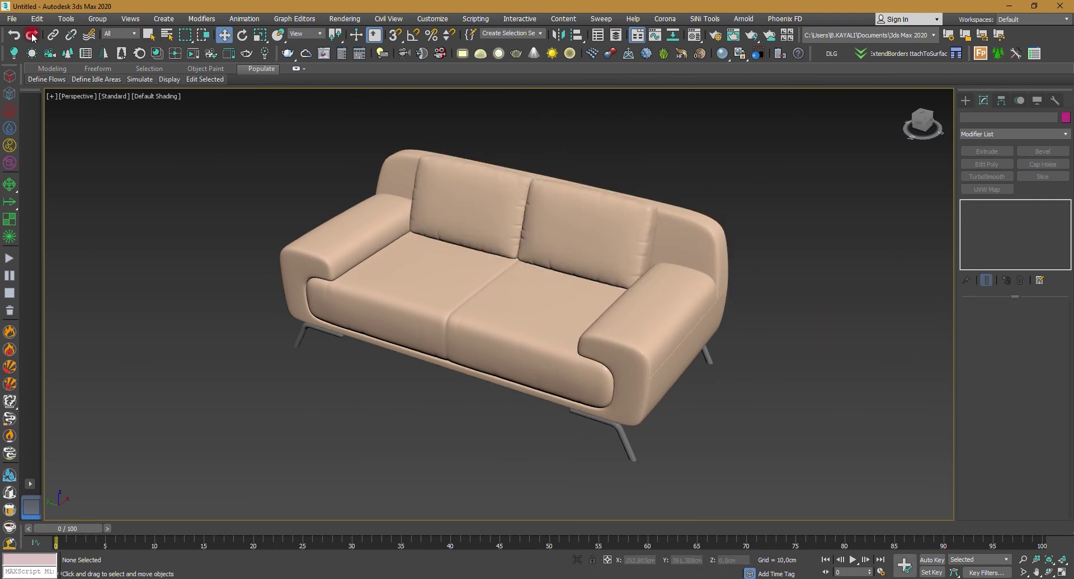
# Open the Export dialog and expand its Save as type format list.
pyautogui.click(11, 19)
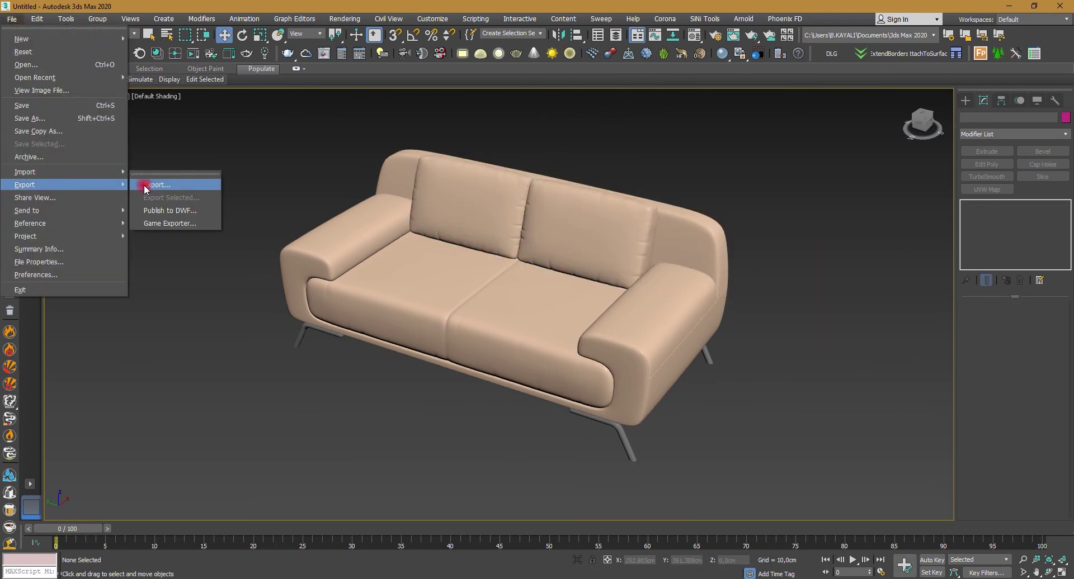
pyautogui.click(145, 187)
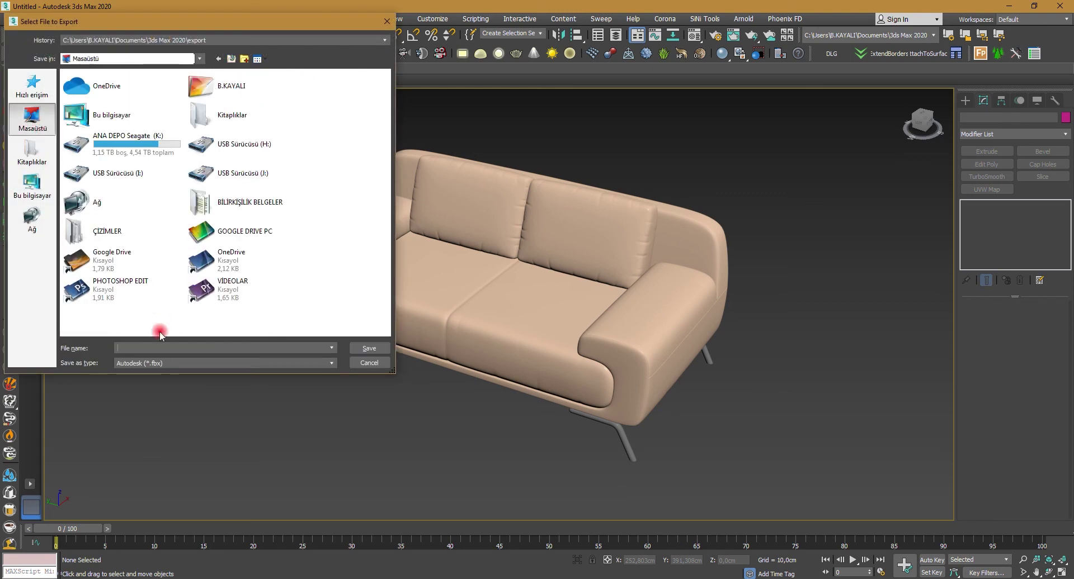
pyautogui.click(160, 363)
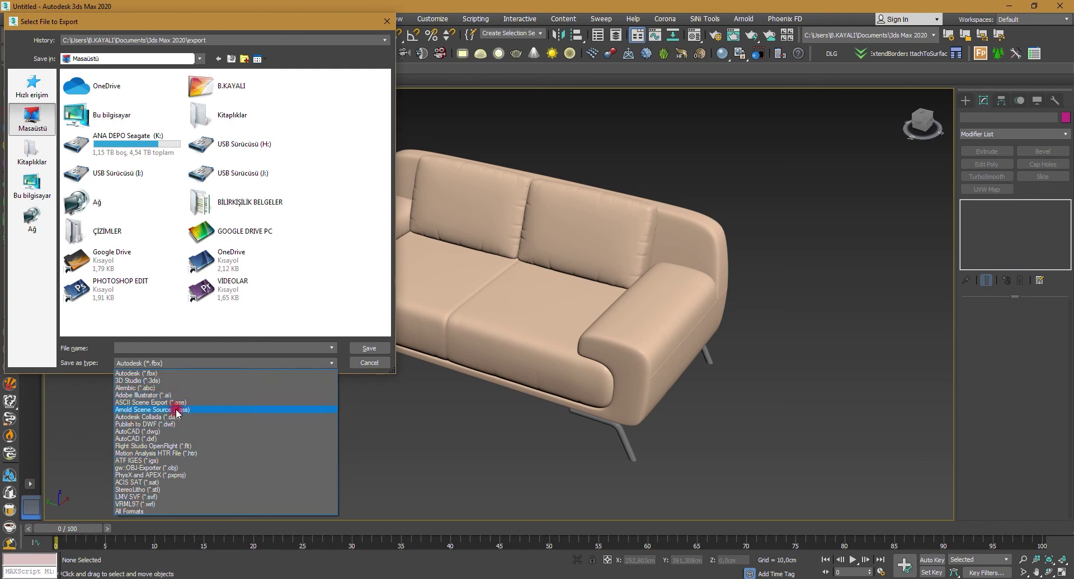
# Export the entire sofa scene to the desktop as KOLTUK.dwg in AutoCAD 2013 DWG format.
pyautogui.click(245, 321)
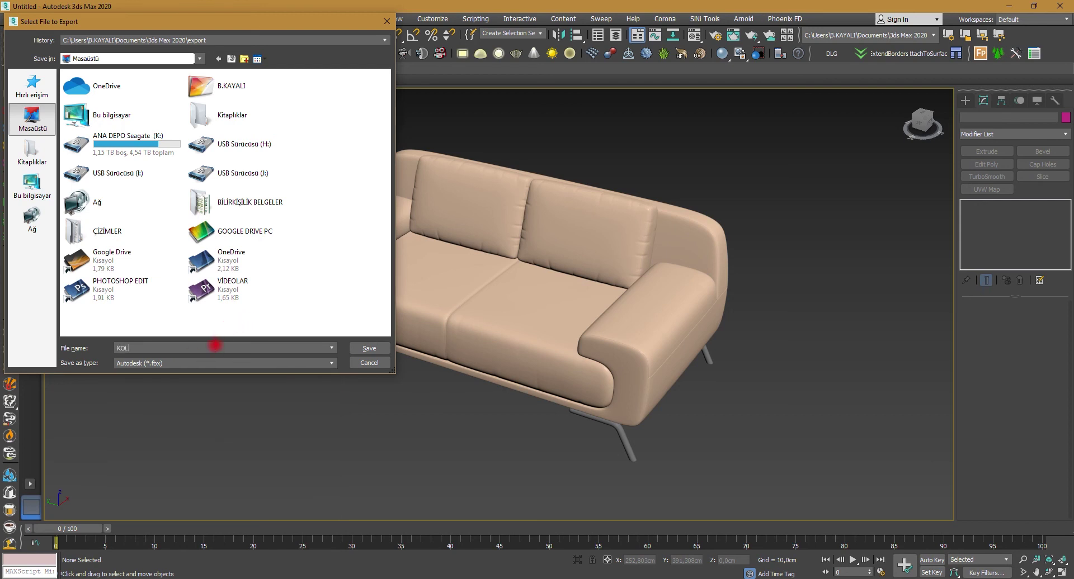
pyautogui.click(230, 362)
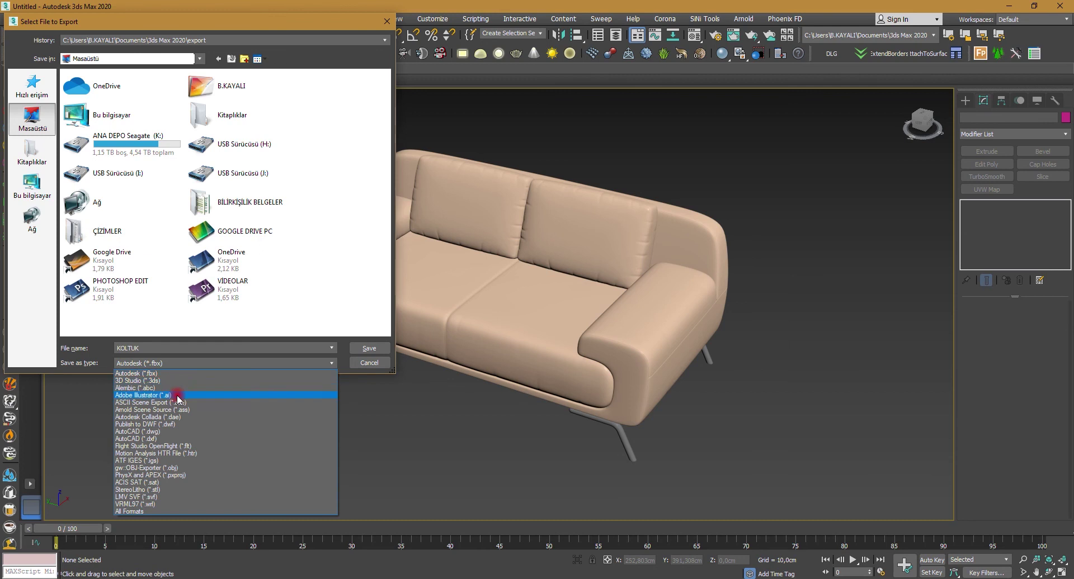
pyautogui.click(165, 432)
pyautogui.click(365, 350)
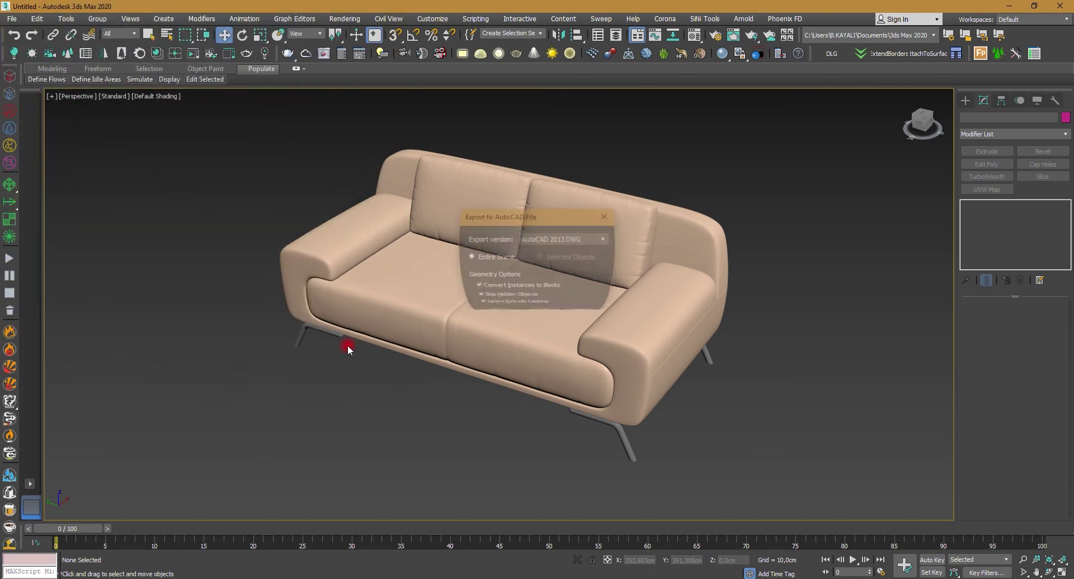
pyautogui.click(542, 241)
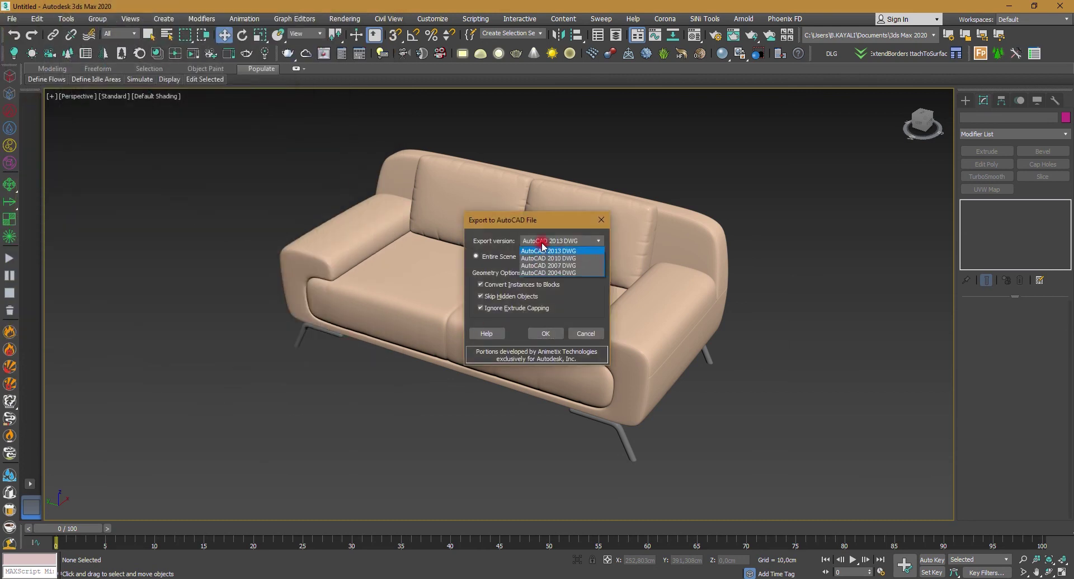
pyautogui.click(542, 250)
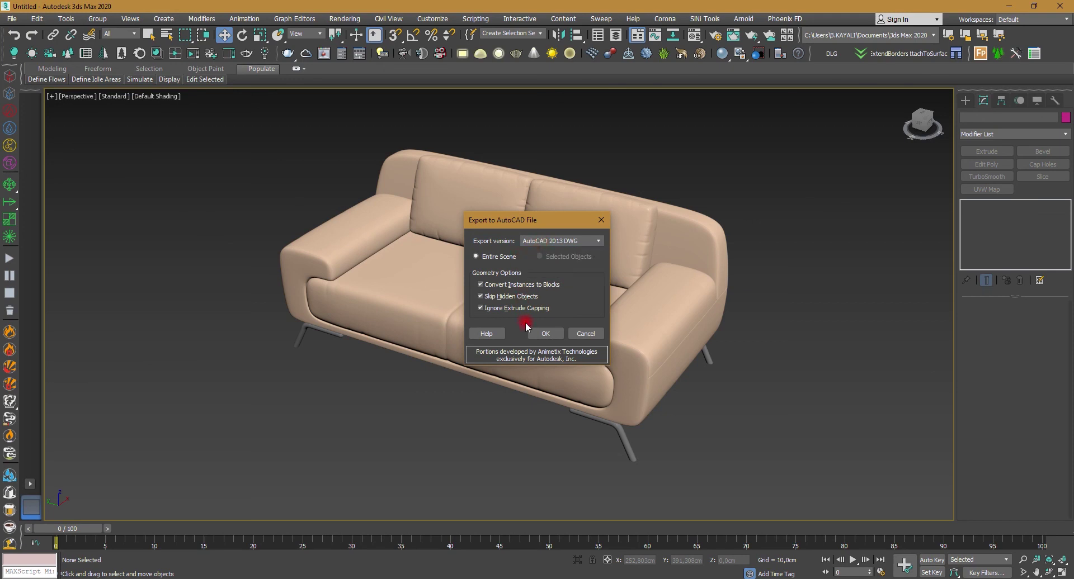
pyautogui.click(545, 333)
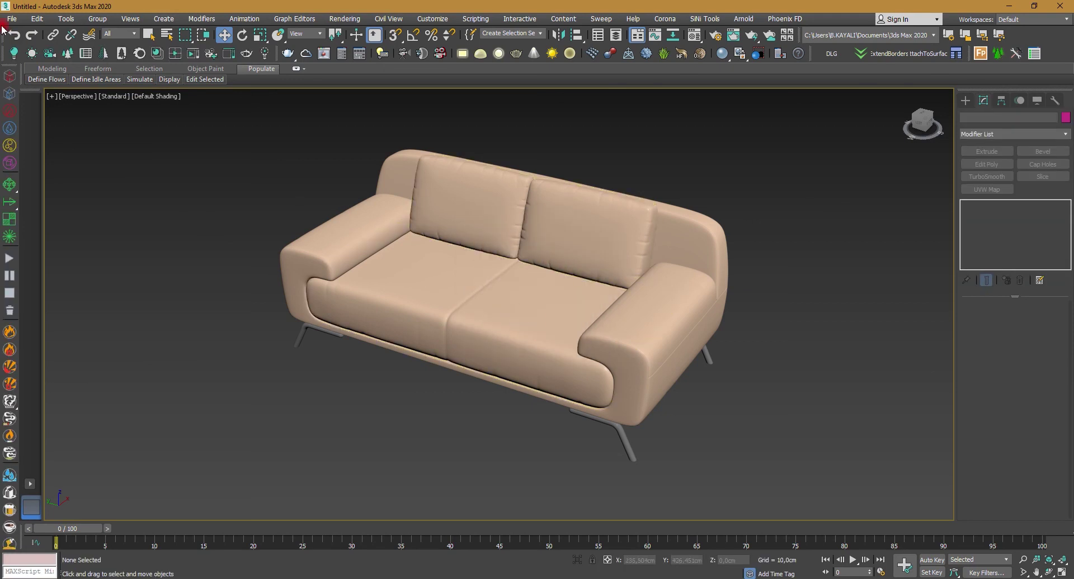
# Save only the selected back cushions as a separate file on the desktop.
pyautogui.click(7, 22)
pyautogui.click(6, 23)
pyautogui.click(462, 208)
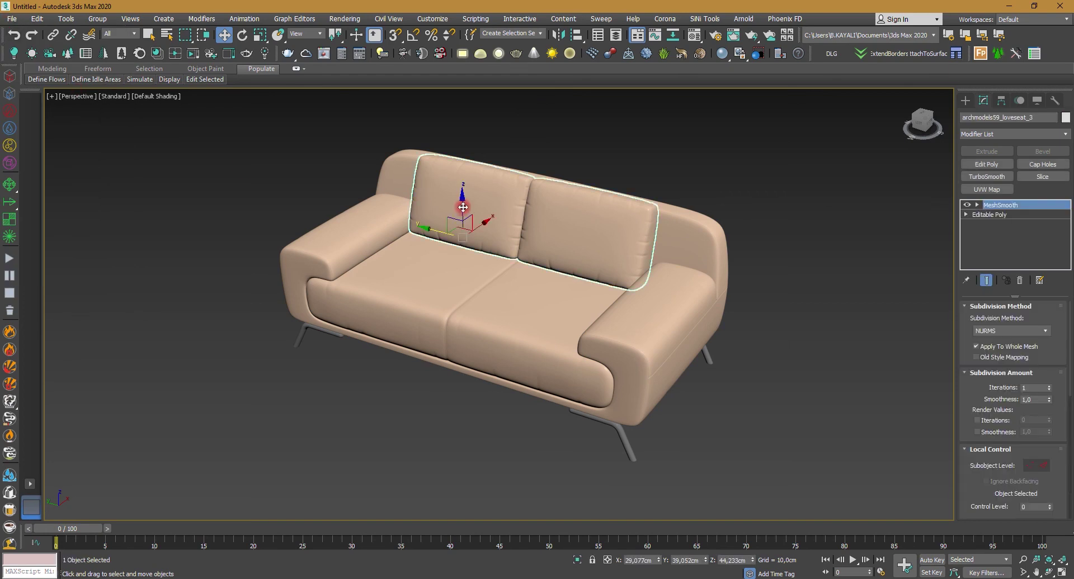
pyautogui.moveTo(439, 233); pyautogui.dragTo(528, 259)
pyautogui.hotkey('ctrl', 'z')
pyautogui.click(11, 19)
pyautogui.moveTo(25, 185)
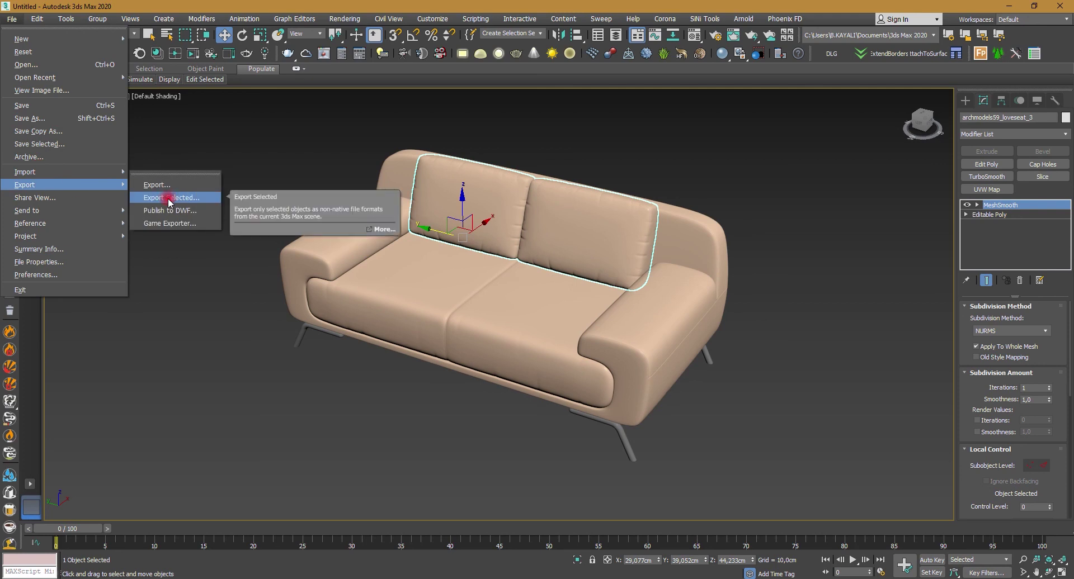
pyautogui.click(37, 145)
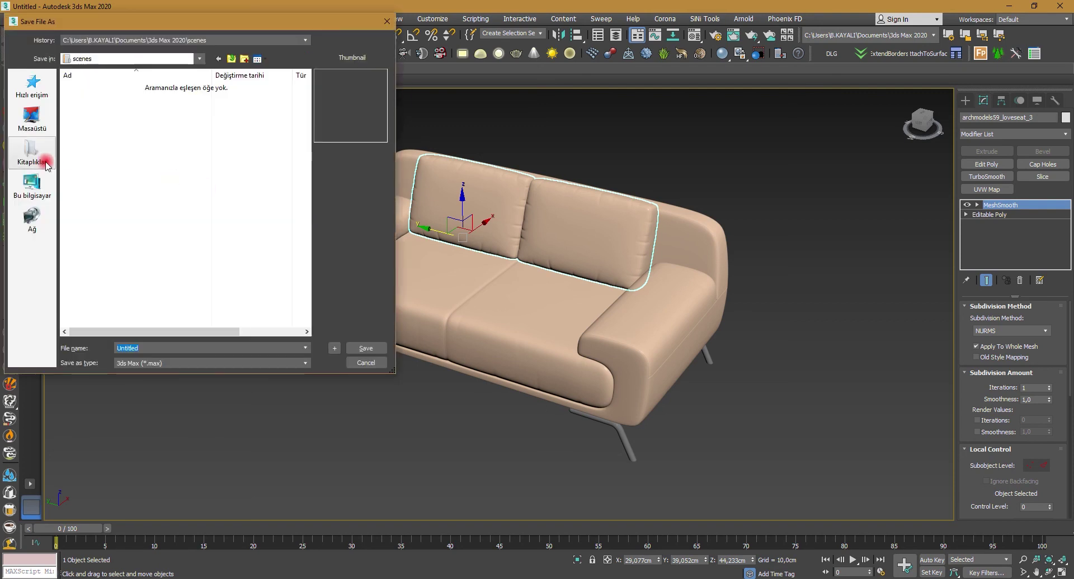
pyautogui.click(32, 128)
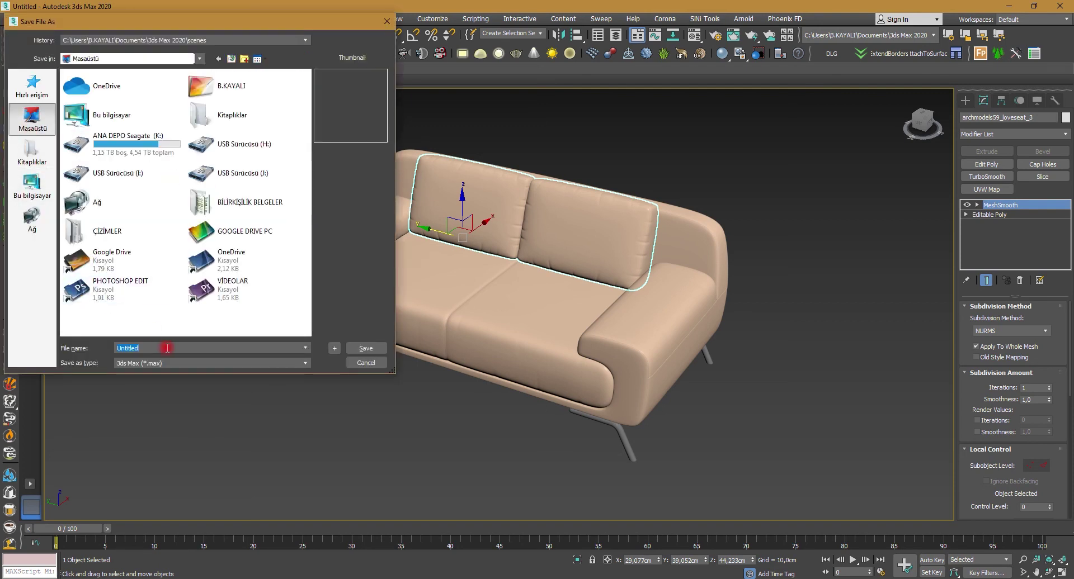
pyautogui.press('Return')
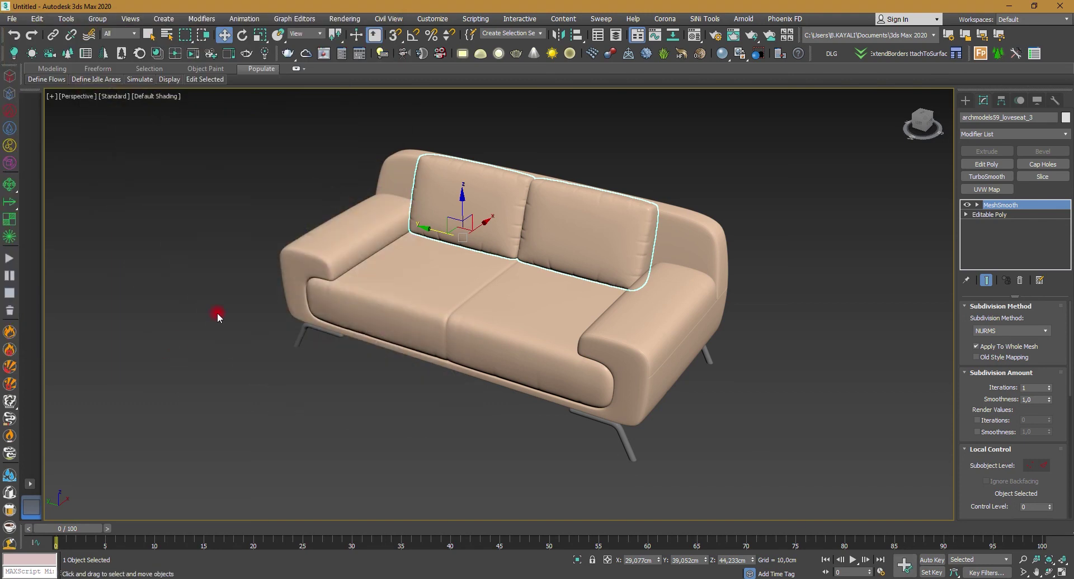
# Reset 3ds Max to an empty scene without saving, then launch AutoCAD 2020.
pyautogui.click(8, 21)
pyautogui.click(33, 54)
pyautogui.click(547, 306)
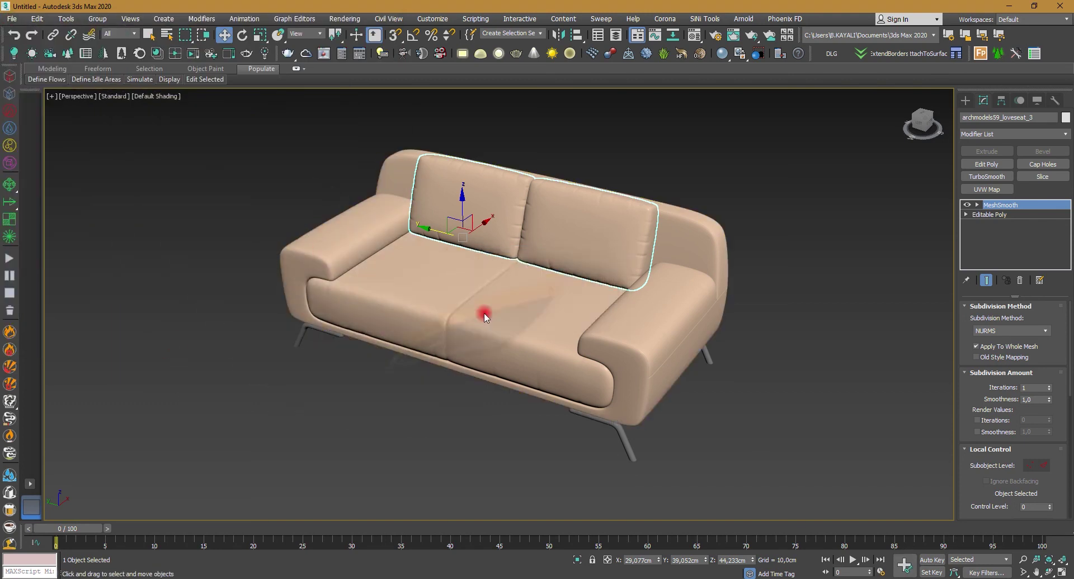
pyautogui.click(499, 315)
pyautogui.click(561, 305)
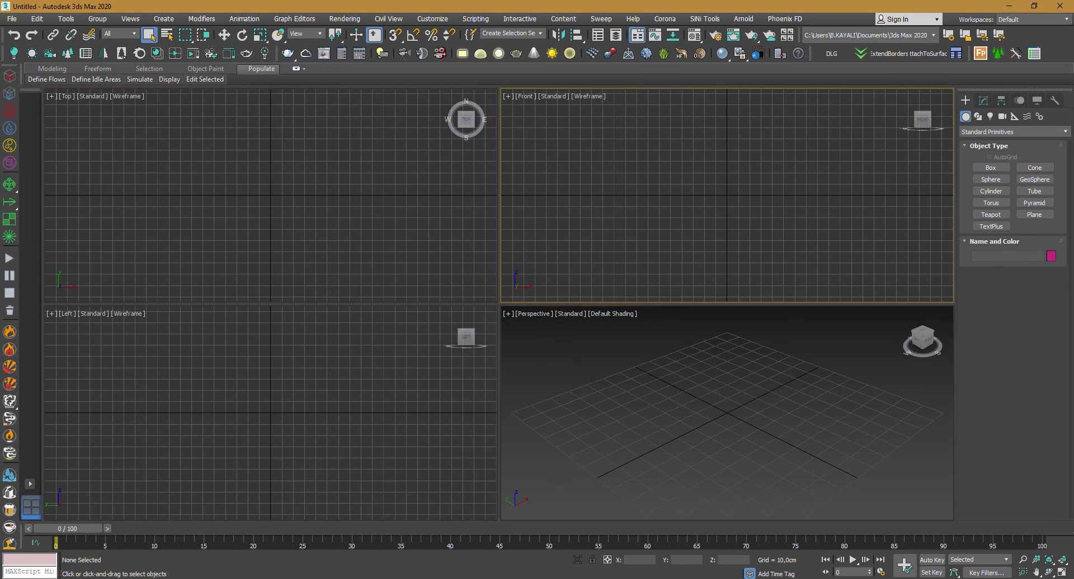
pyautogui.press('super')
pyautogui.click(320, 224)
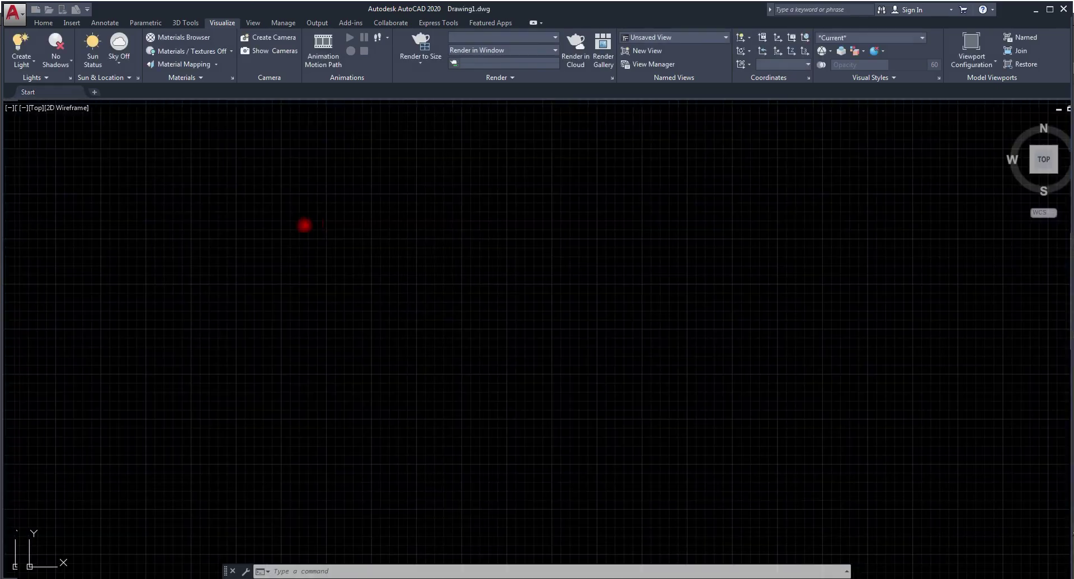
# Open KOLTUK.dwg and split the drawing into three viewports with a large left one.
pyautogui.hotkey('ctrl', 'o')
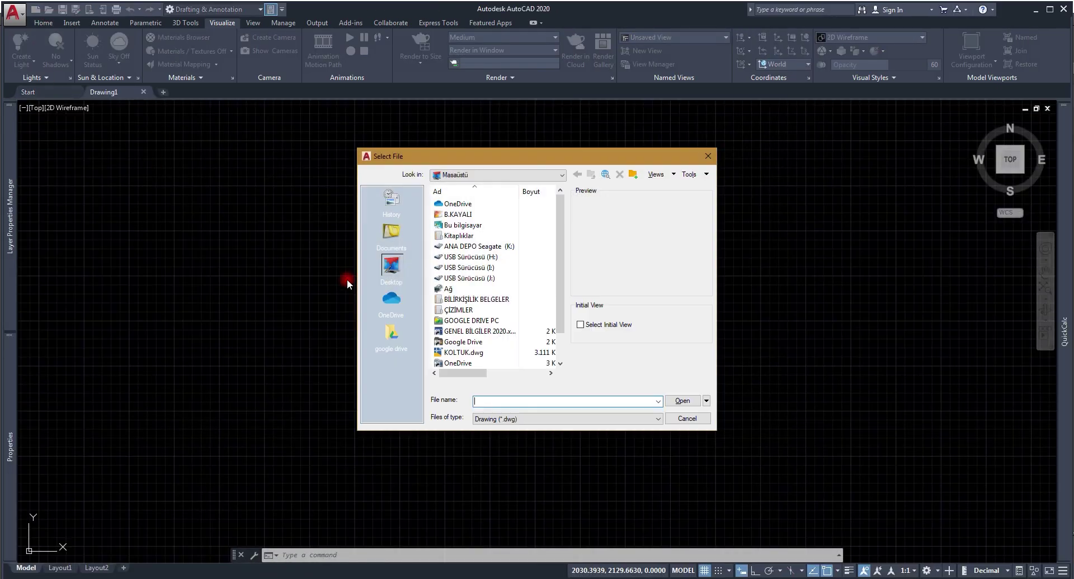
pyautogui.doubleClick(462, 352)
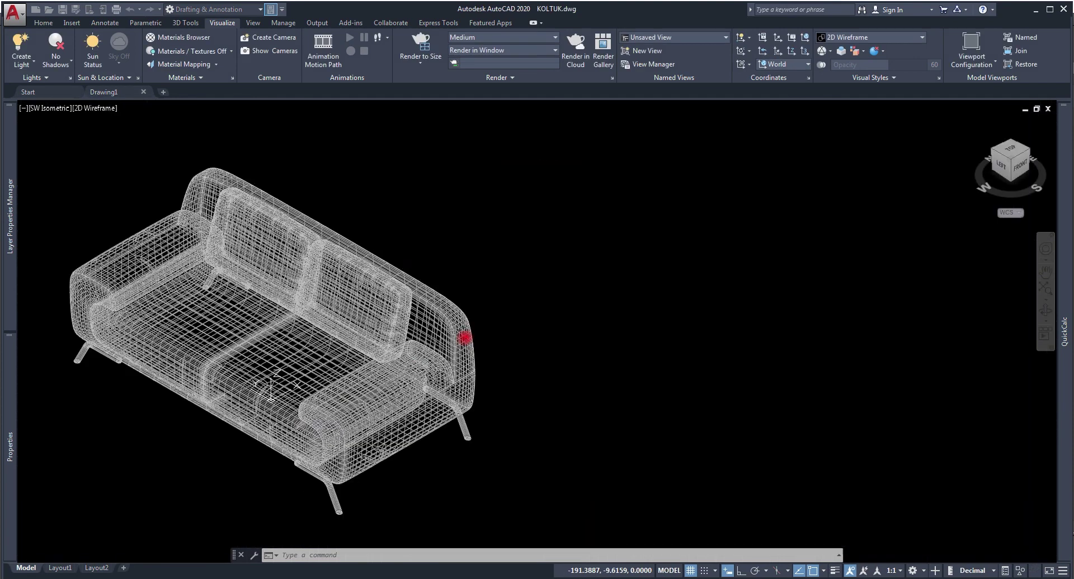
pyautogui.click(205, 79)
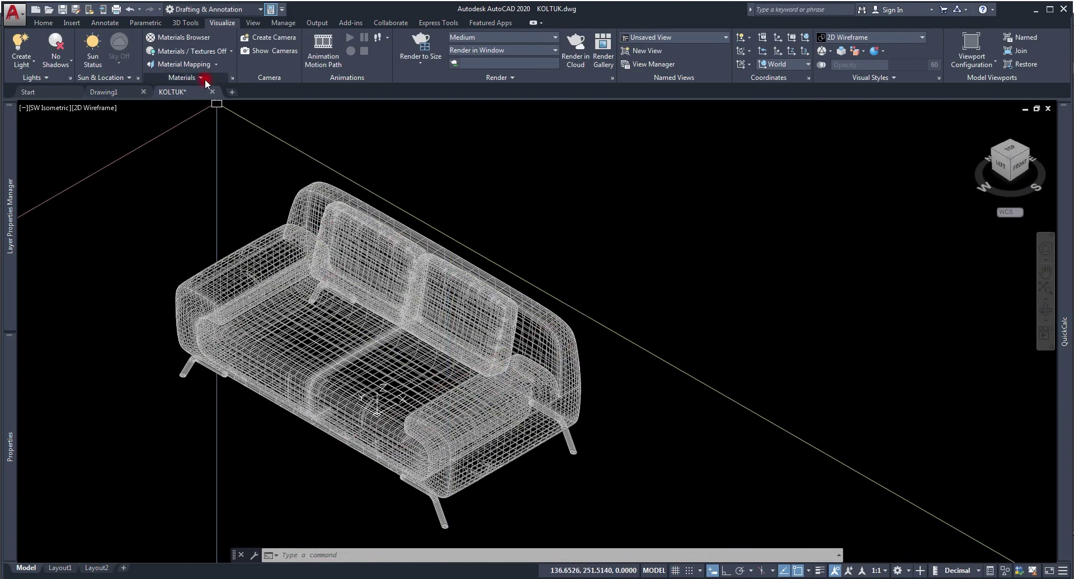
pyautogui.click(248, 25)
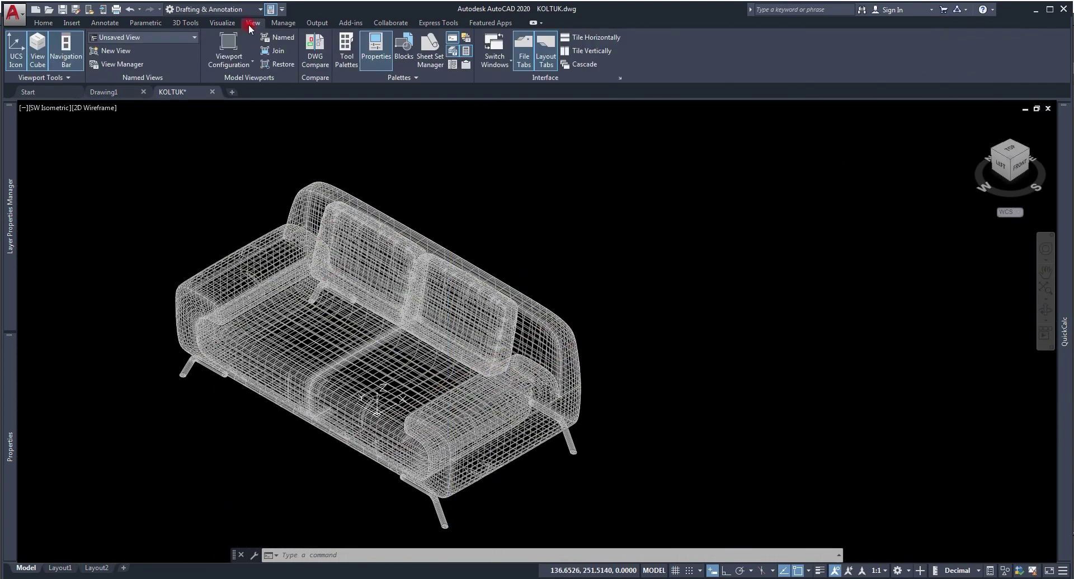
pyautogui.click(246, 64)
pyautogui.click(231, 171)
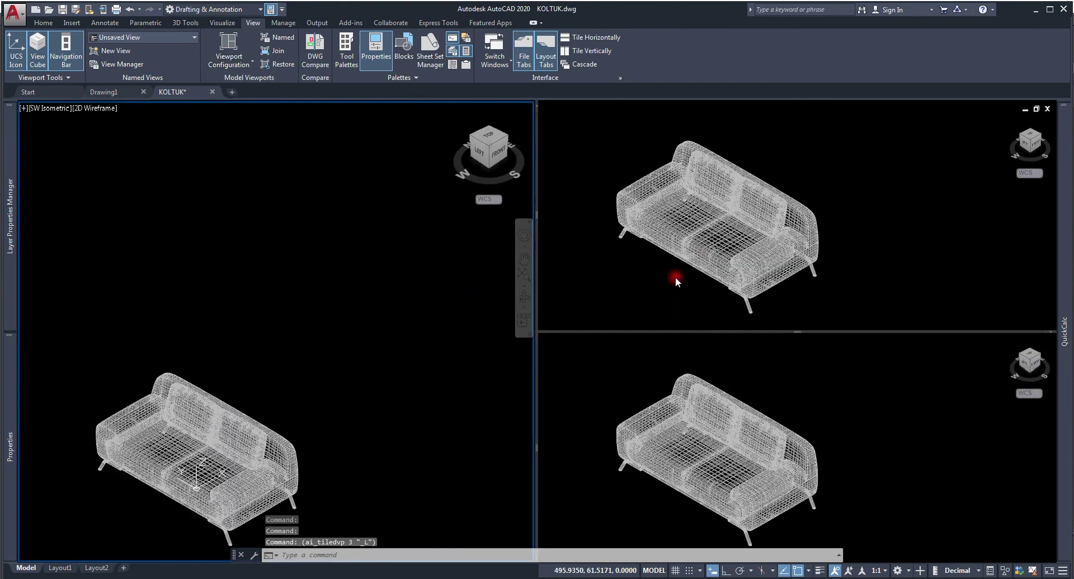
# Set the upper-right viewport to a Top view and the lower-right viewport to Front.
pyautogui.click(1029, 140)
pyautogui.click(1019, 142)
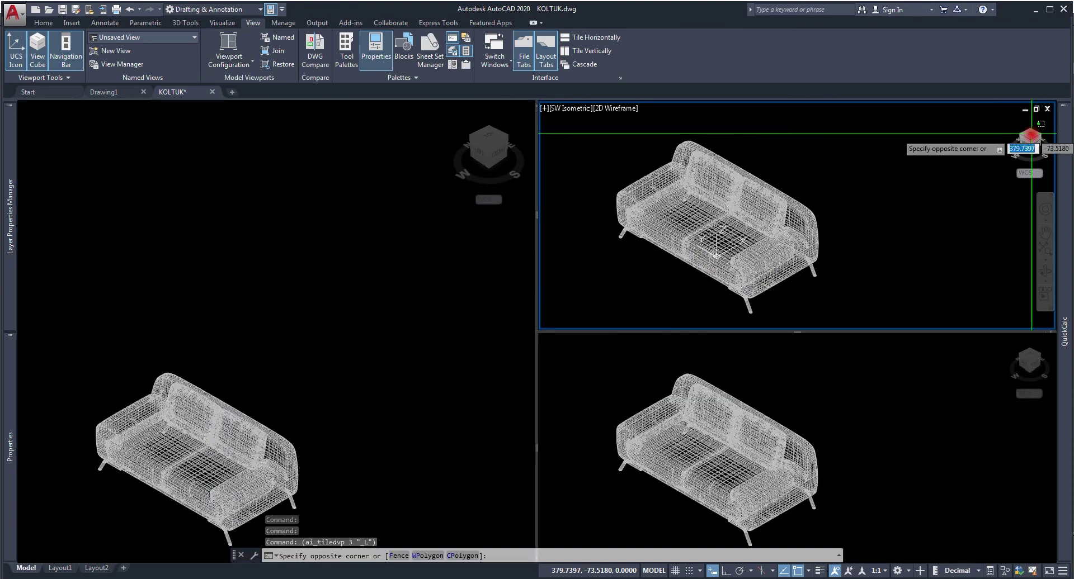
pyautogui.press('Escape')
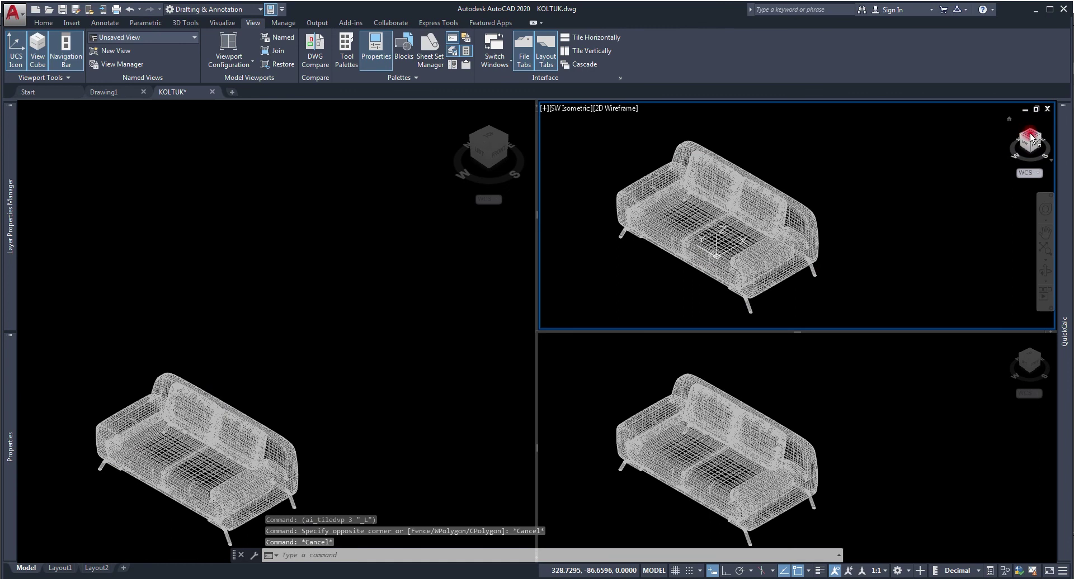
pyautogui.click(1030, 138)
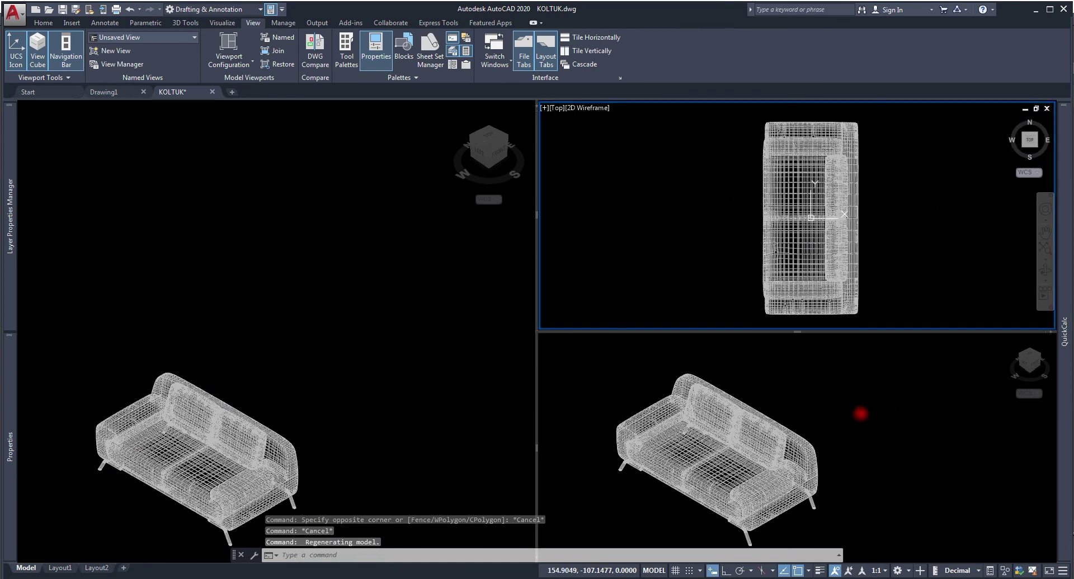
pyautogui.press('F1')
pyautogui.click(802, 75)
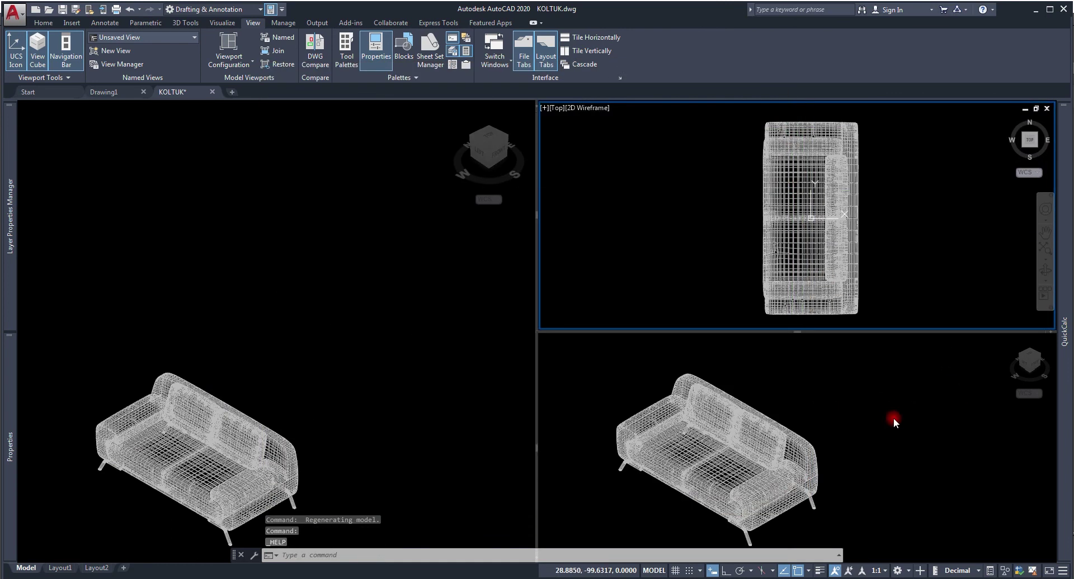
pyautogui.click(923, 419)
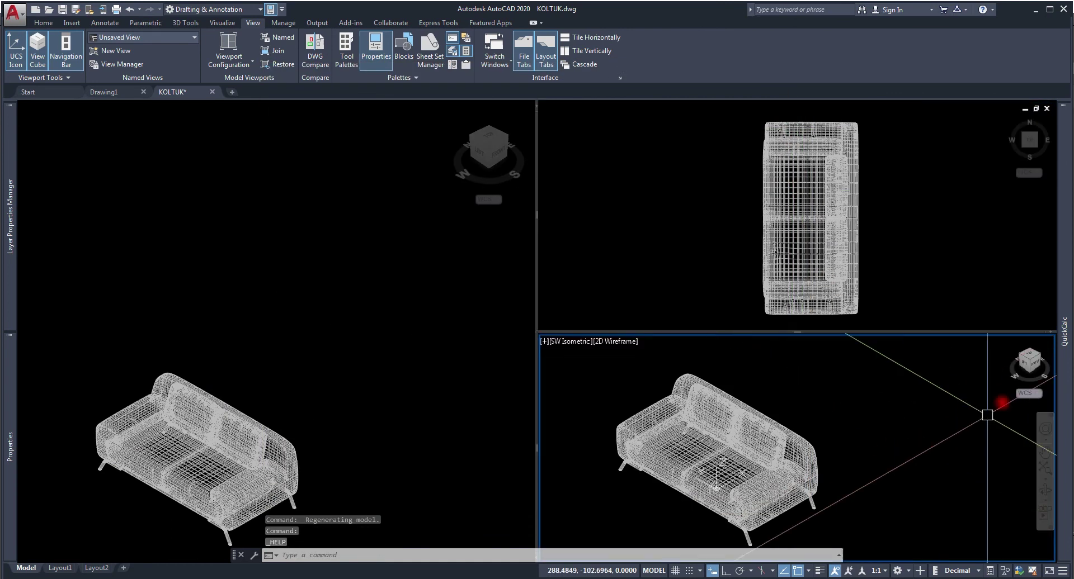
pyautogui.click(1032, 365)
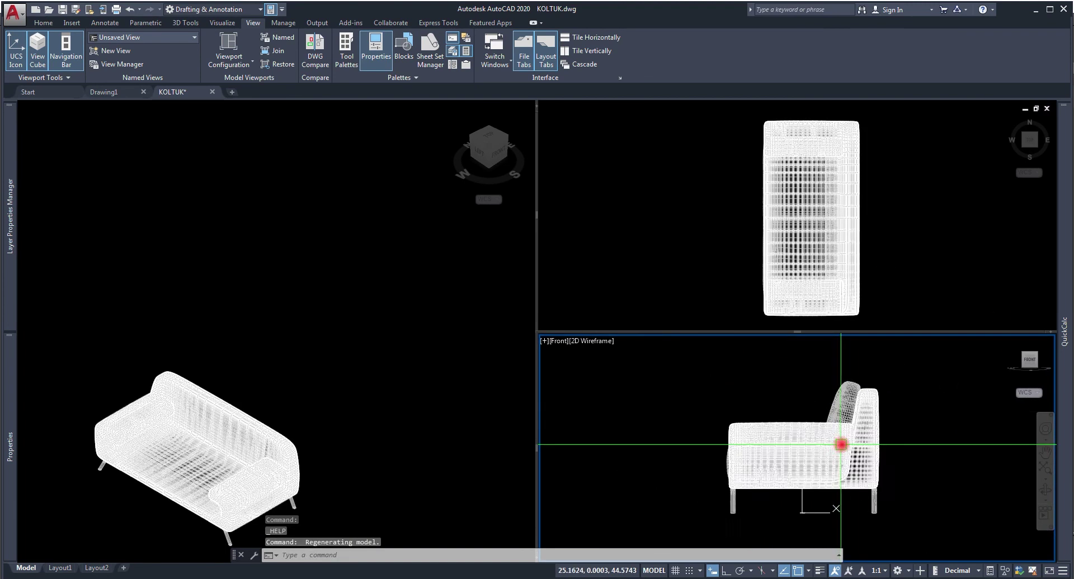
pyautogui.press('F1')
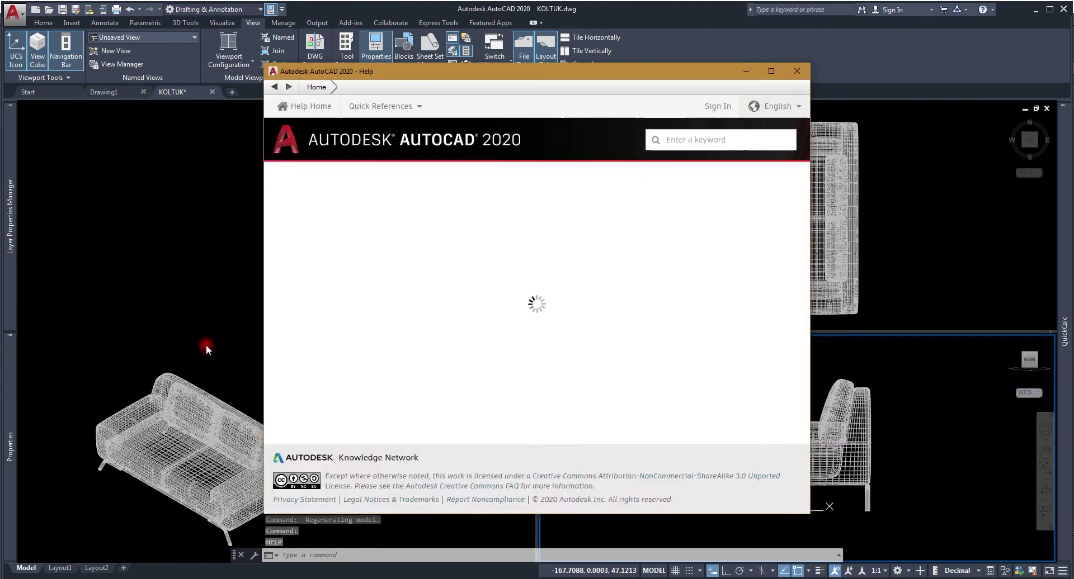
pyautogui.click(796, 71)
# Orbit the sofa in the left viewport to a custom angle.
pyautogui.click(324, 282)
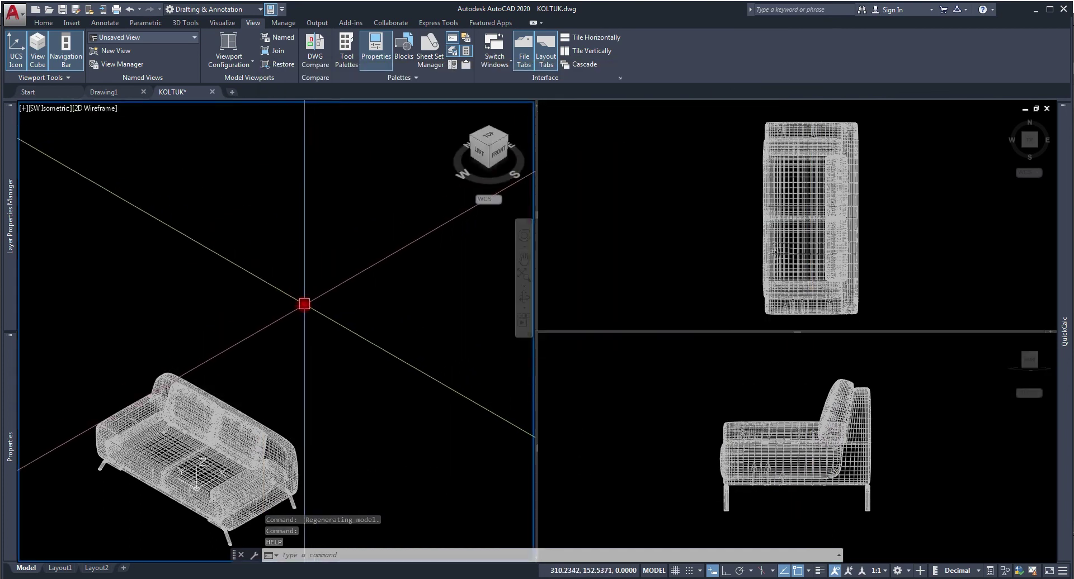
pyautogui.moveTo(276, 316)
pyautogui.keyDown('shift'); pyautogui.mouseDown(button='middle')
pyautogui.moveTo(239, 359)
pyautogui.moveTo(327, 246)
pyautogui.moveTo(312, 326)
pyautogui.moveTo(283, 307)
pyautogui.moveTo(312, 312)
pyautogui.moveTo(222, 293)
pyautogui.moveTo(226, 268)
pyautogui.moveTo(180, 318)
pyautogui.moveTo(192, 323)
pyautogui.moveTo(201, 311)
pyautogui.mouseUp(button='middle'); pyautogui.keyUp('shift')
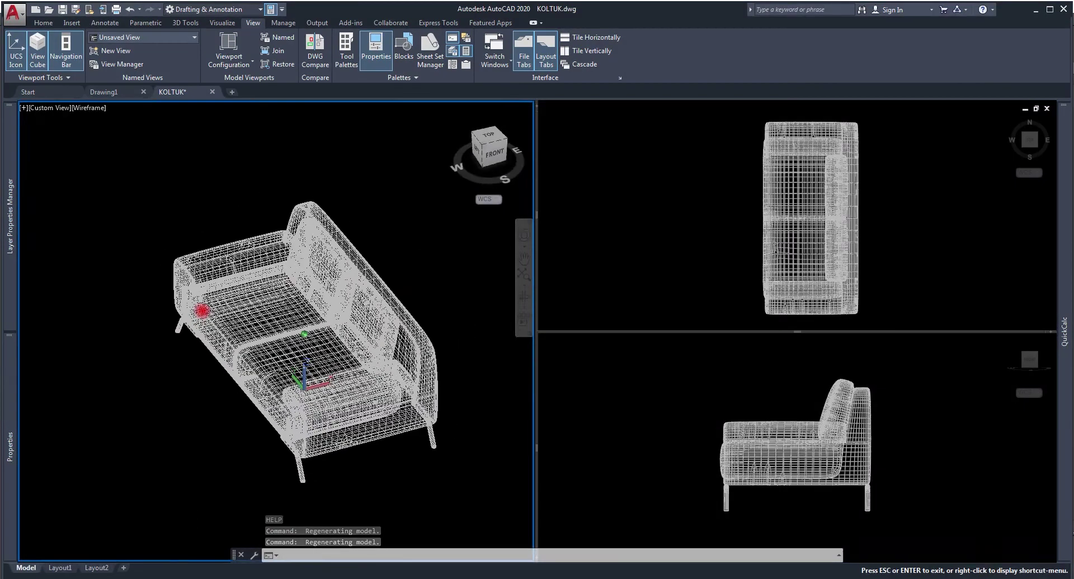
pyautogui.click(222, 22)
# Shade the left-viewport sofa in Conceptual style and orbit it to a new angle.
pyautogui.click(690, 38)
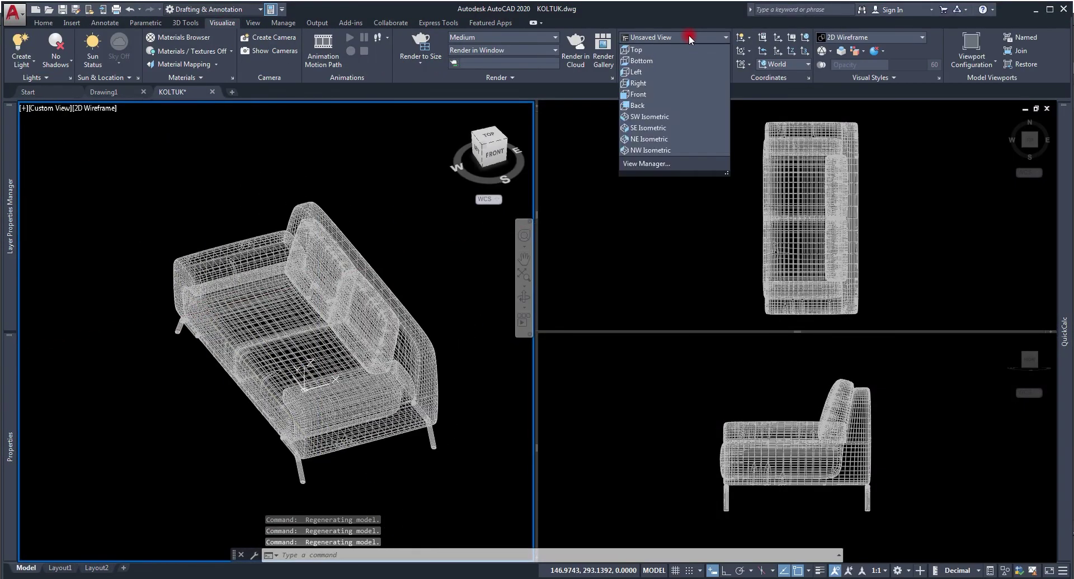
pyautogui.click(862, 38)
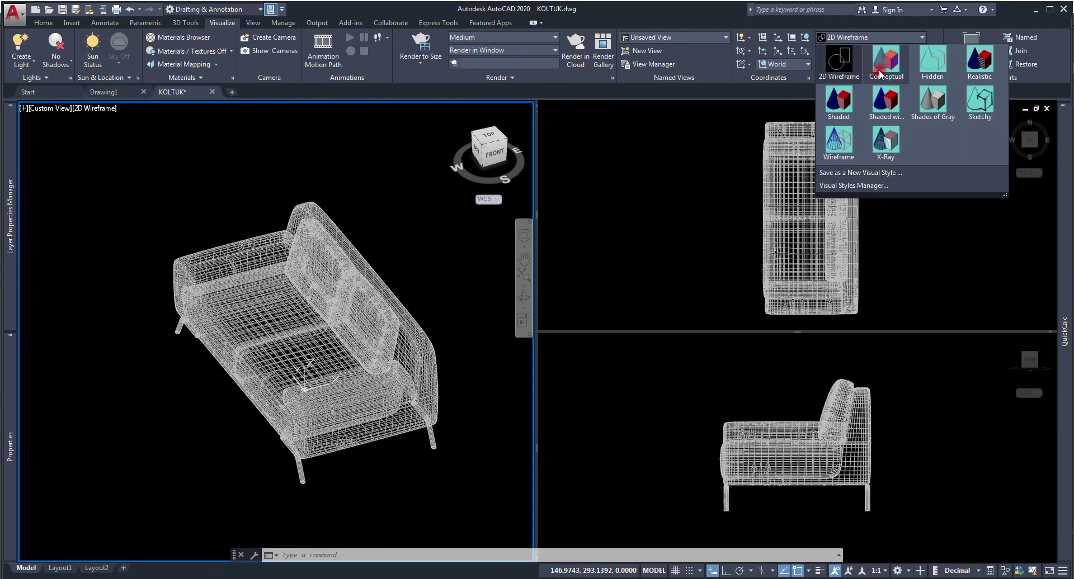
pyautogui.click(886, 59)
pyautogui.click(966, 35)
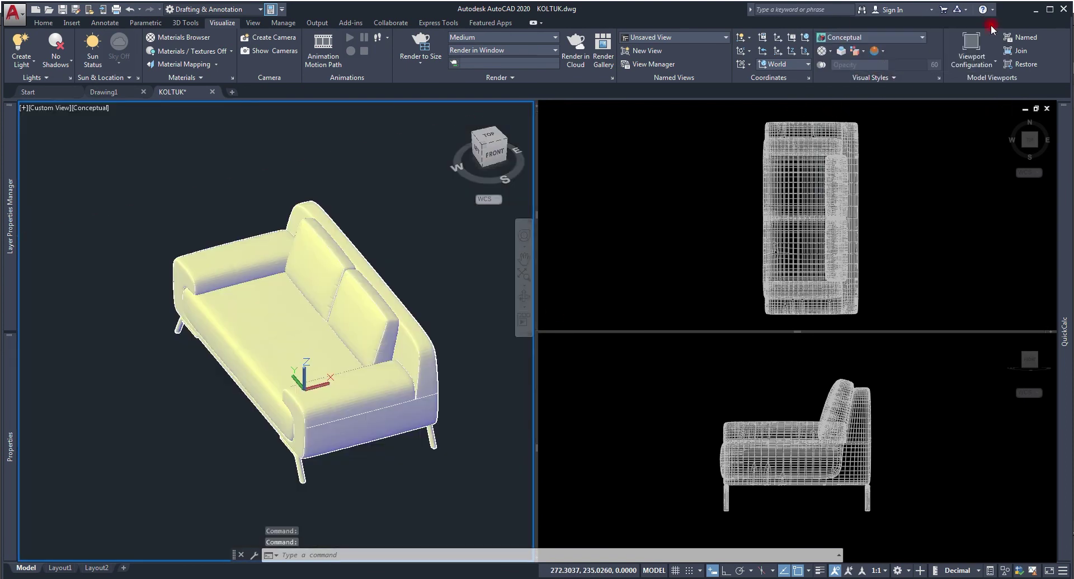
pyautogui.moveTo(359, 336)
pyautogui.keyDown('shift'); pyautogui.mouseDown(button='middle')
pyautogui.moveTo(348, 330)
pyautogui.moveTo(426, 314)
pyautogui.moveTo(424, 293)
pyautogui.moveTo(284, 309)
pyautogui.moveTo(401, 390)
pyautogui.moveTo(376, 366)
pyautogui.mouseUp(button='middle'); pyautogui.keyUp('shift')
# Set both the front viewport and the left viewport to the Realistic visual style.
pyautogui.rightClick(707, 388)
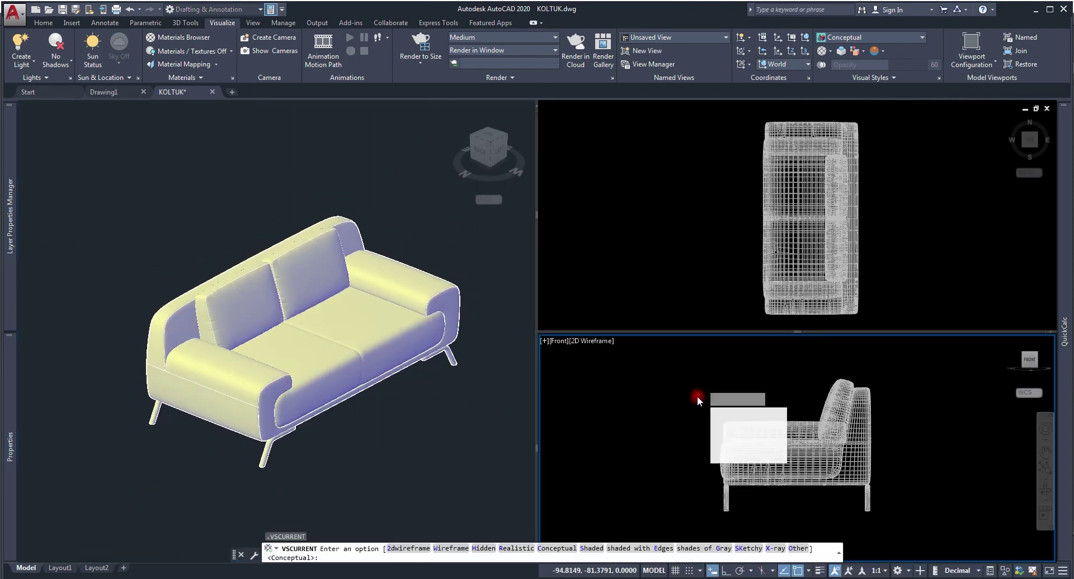
pyautogui.press('Escape')
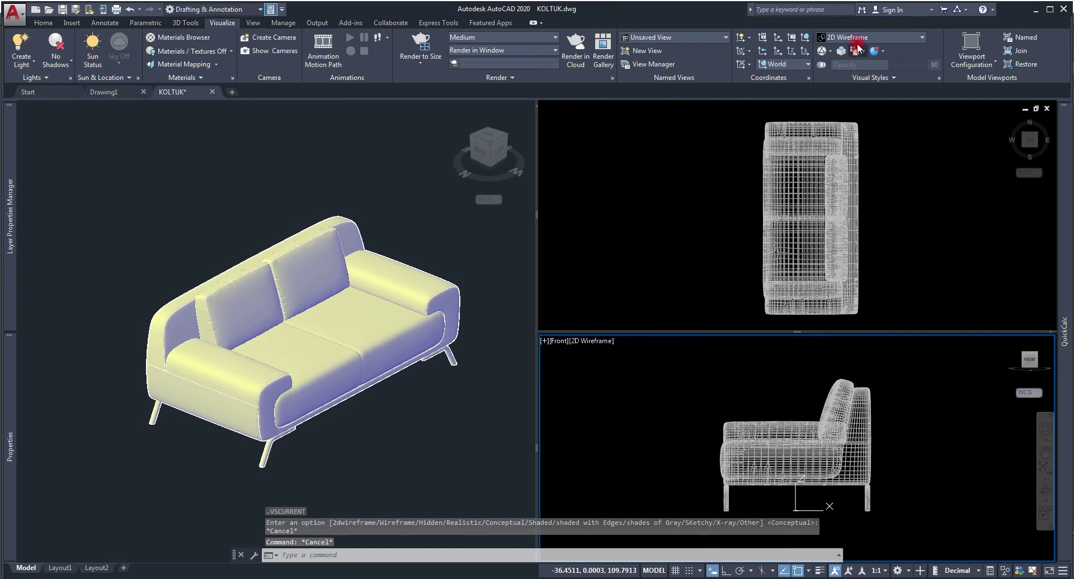
pyautogui.click(857, 39)
pyautogui.click(980, 69)
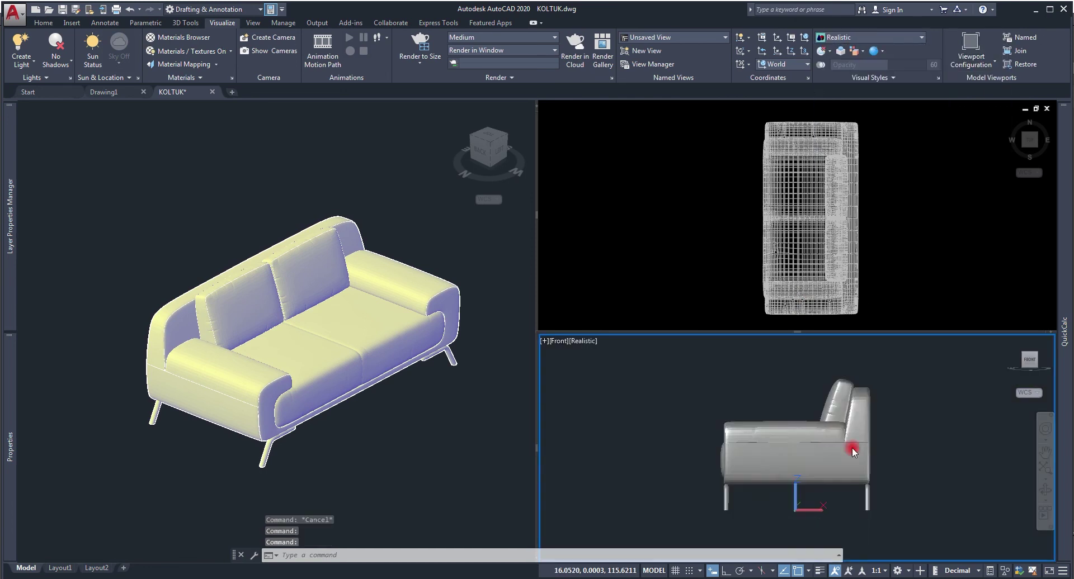
pyautogui.click(442, 222)
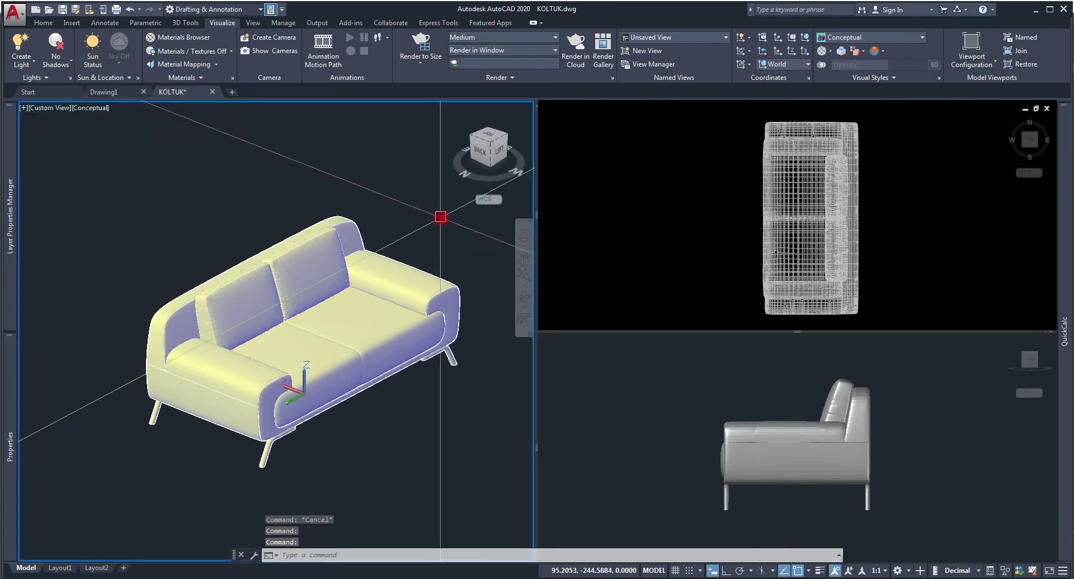
pyautogui.click(855, 37)
pyautogui.click(980, 65)
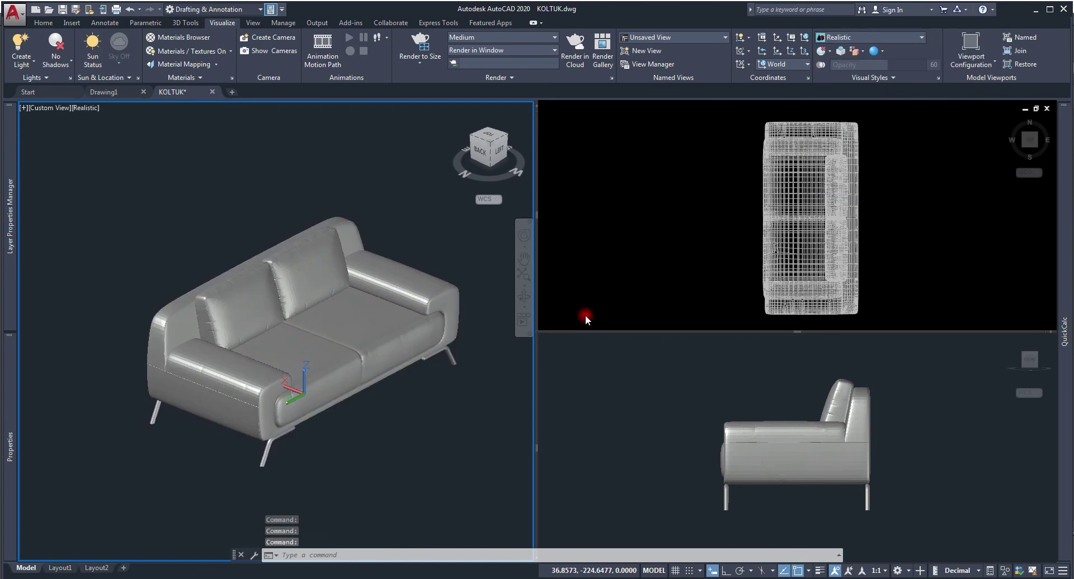
# Show the top viewport sofa in the Sketchy visual style.
pyautogui.click(649, 236)
pyautogui.click(900, 39)
pyautogui.click(980, 101)
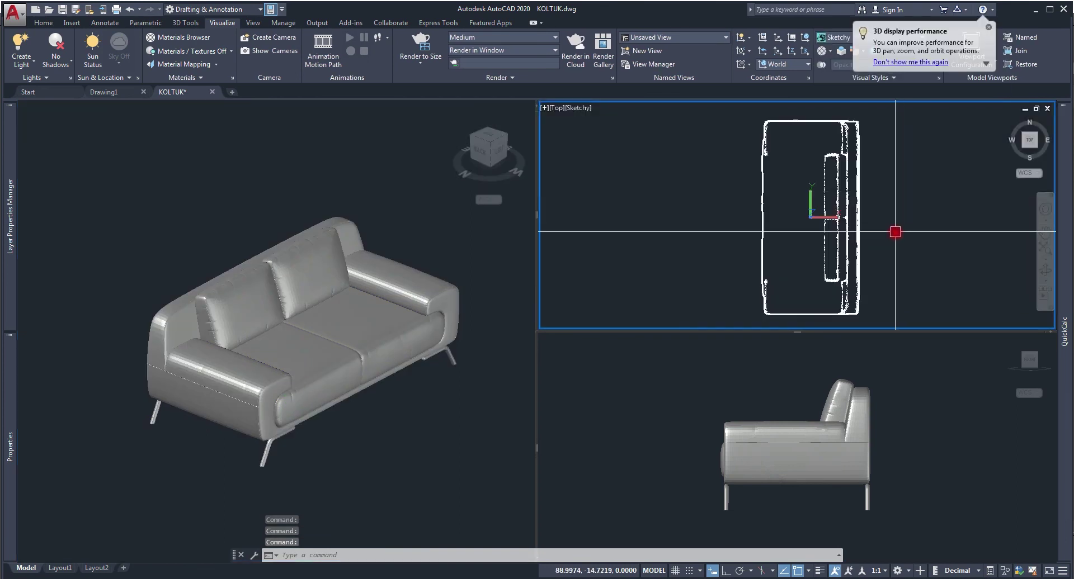
# Cycle the left sofa through Sketchy, Wireframe, Shaded with edges and Hidden, ending on Realistic.
pyautogui.click(433, 253)
pyautogui.click(833, 37)
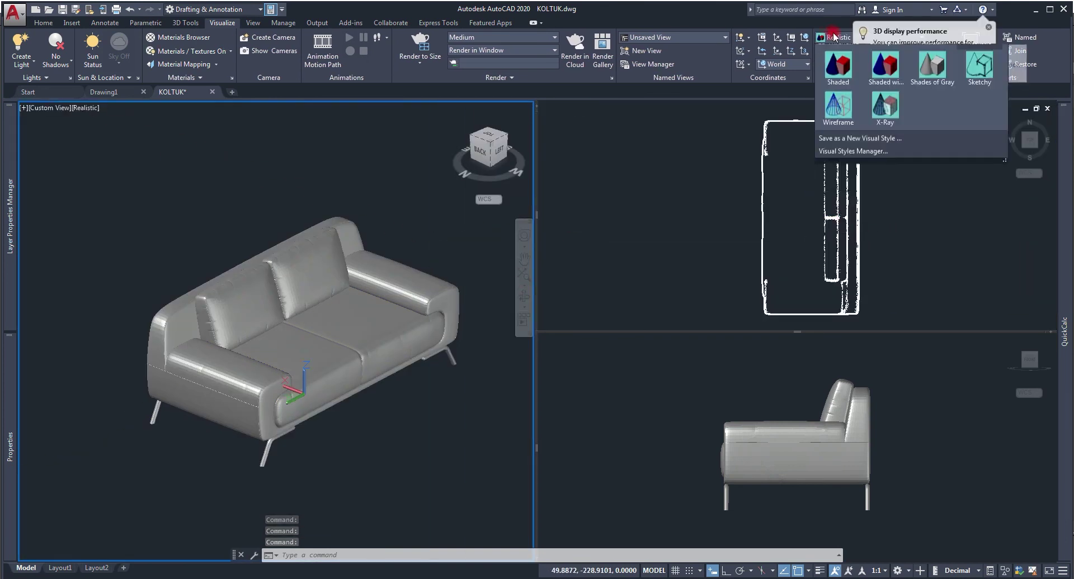
pyautogui.click(980, 101)
pyautogui.click(836, 37)
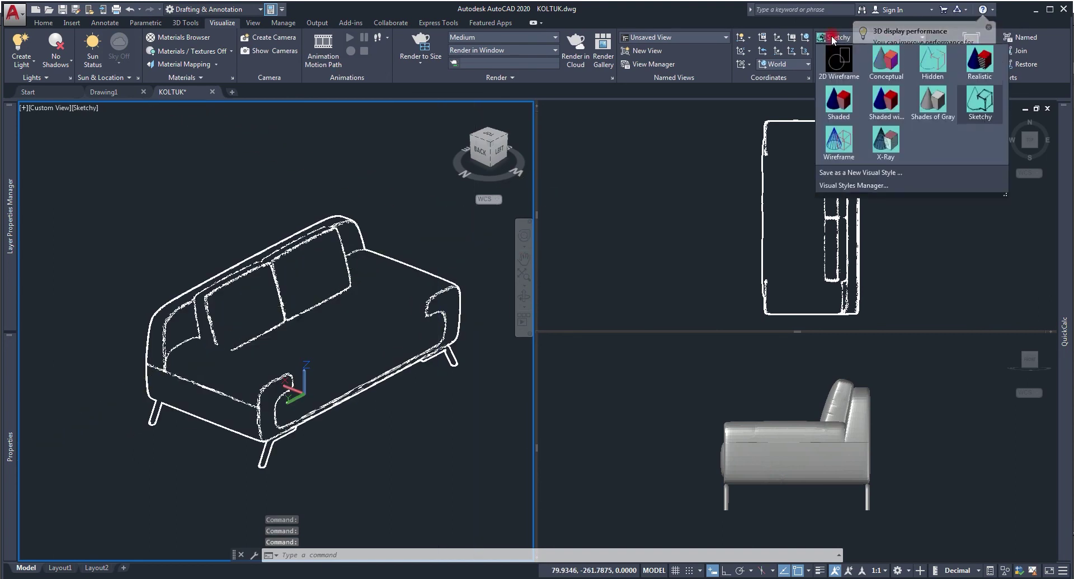
pyautogui.click(839, 140)
pyautogui.click(839, 37)
pyautogui.click(886, 101)
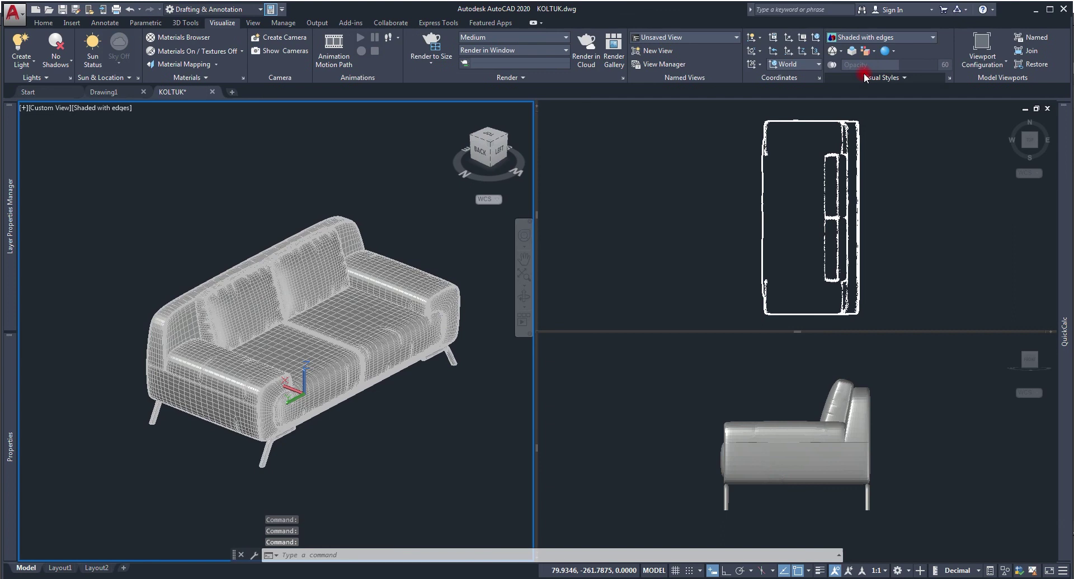
pyautogui.click(839, 37)
pyautogui.click(934, 73)
pyautogui.click(849, 38)
pyautogui.click(982, 73)
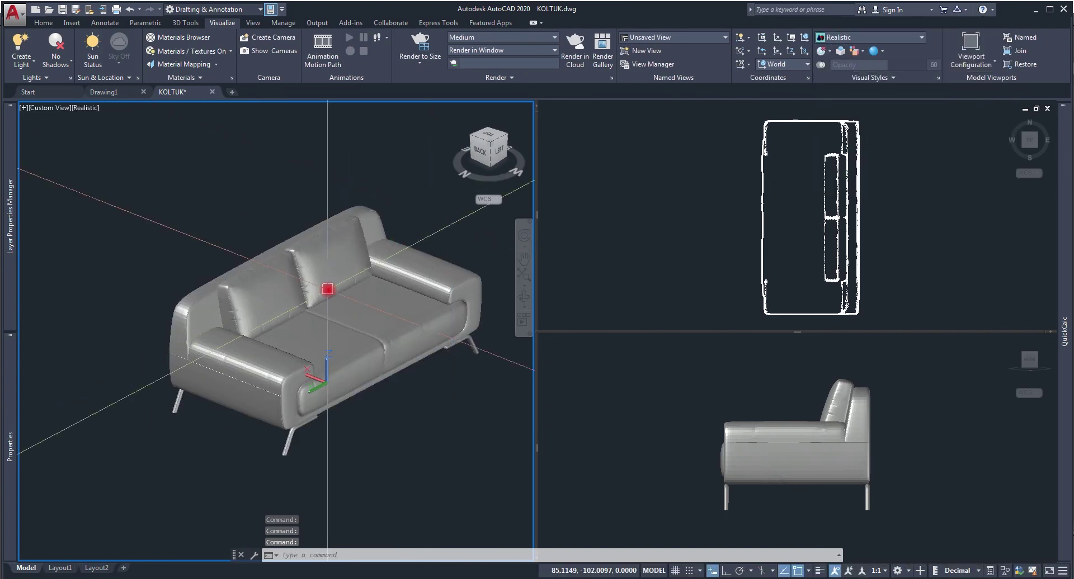
pyautogui.scroll(2, 328, 289)
pyautogui.scroll(2, 331, 290)
pyautogui.scroll(1, 436, 247)
pyautogui.scroll(-1, 350, 279)
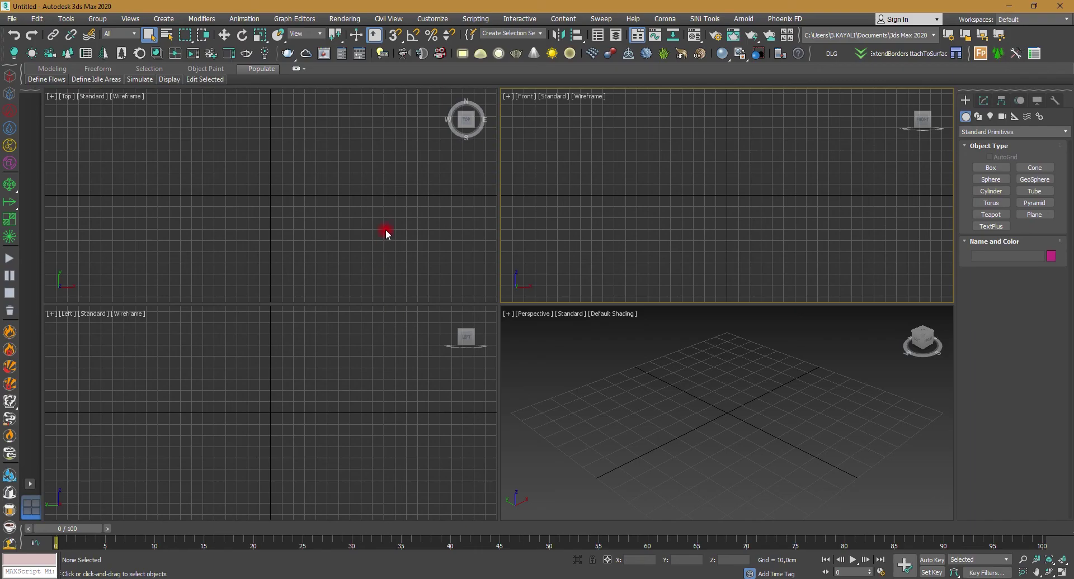
pyautogui.click(385, 230)
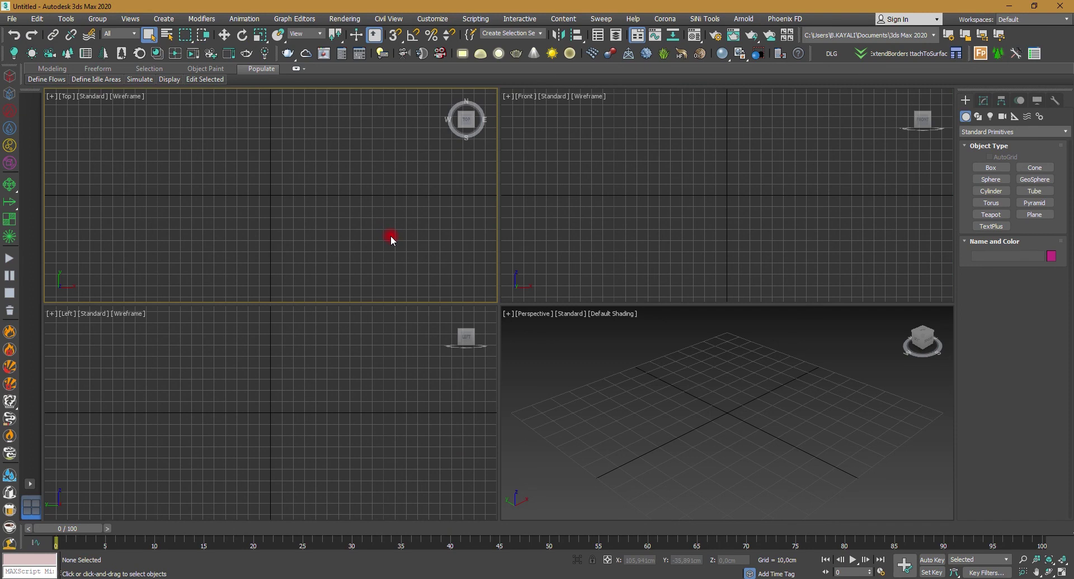
# Open Untitled.max from the desktop, continuing past the missing texture, and check a cushion selection.
pyautogui.click(14, 22)
pyautogui.click(25, 57)
pyautogui.click(32, 178)
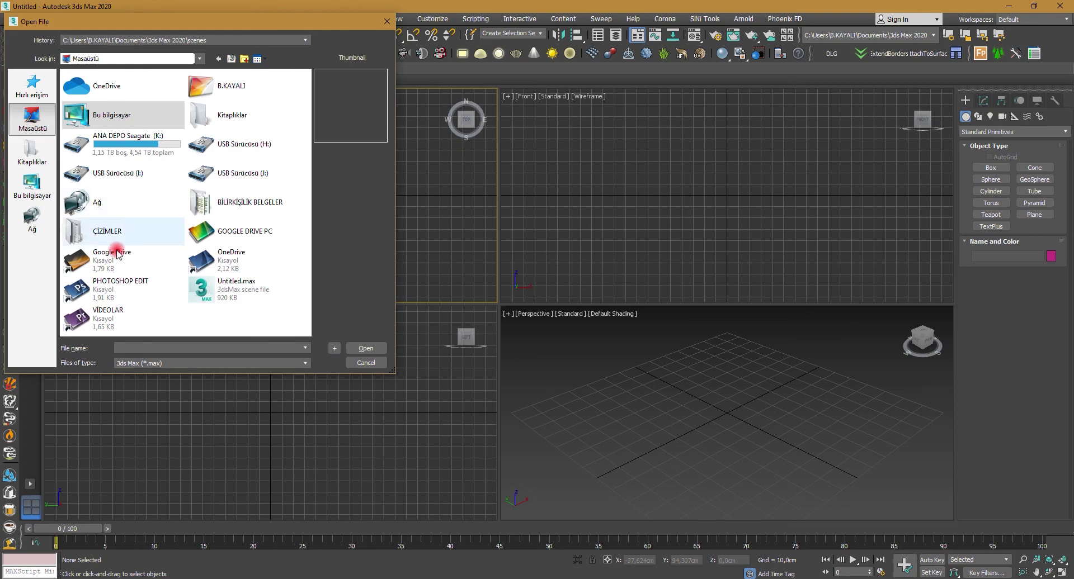
pyautogui.doubleClick(220, 359)
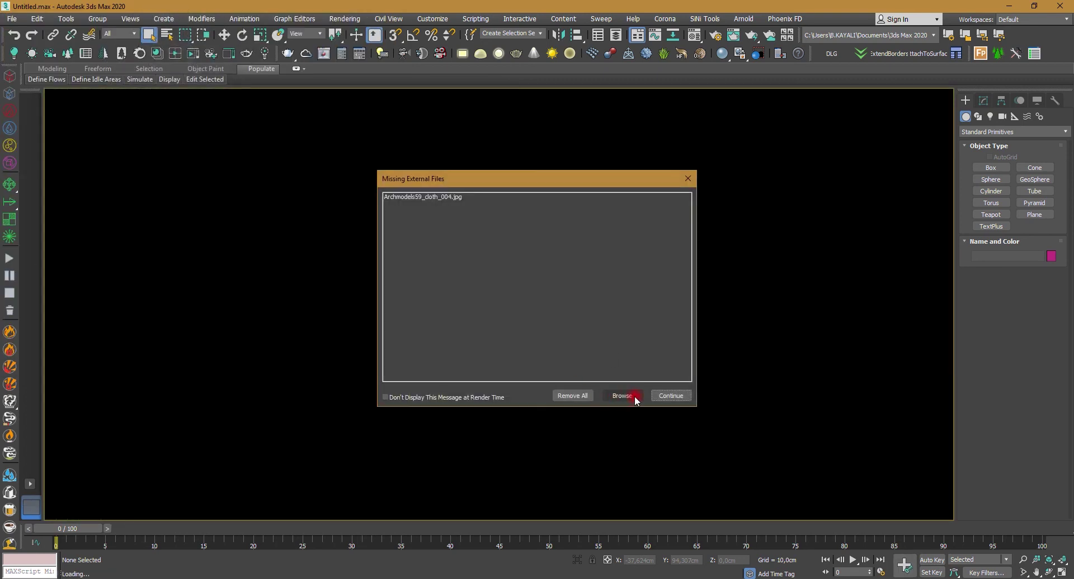
pyautogui.click(665, 395)
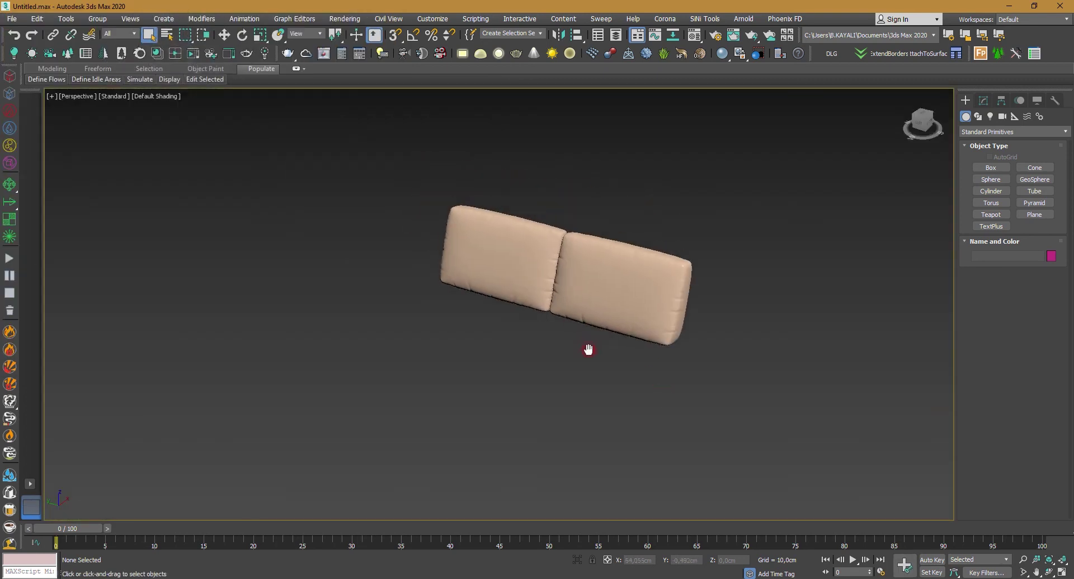
pyautogui.scroll(5, 585, 313)
pyautogui.scroll(-3, 586, 302)
pyautogui.click(594, 310)
pyautogui.click(642, 200)
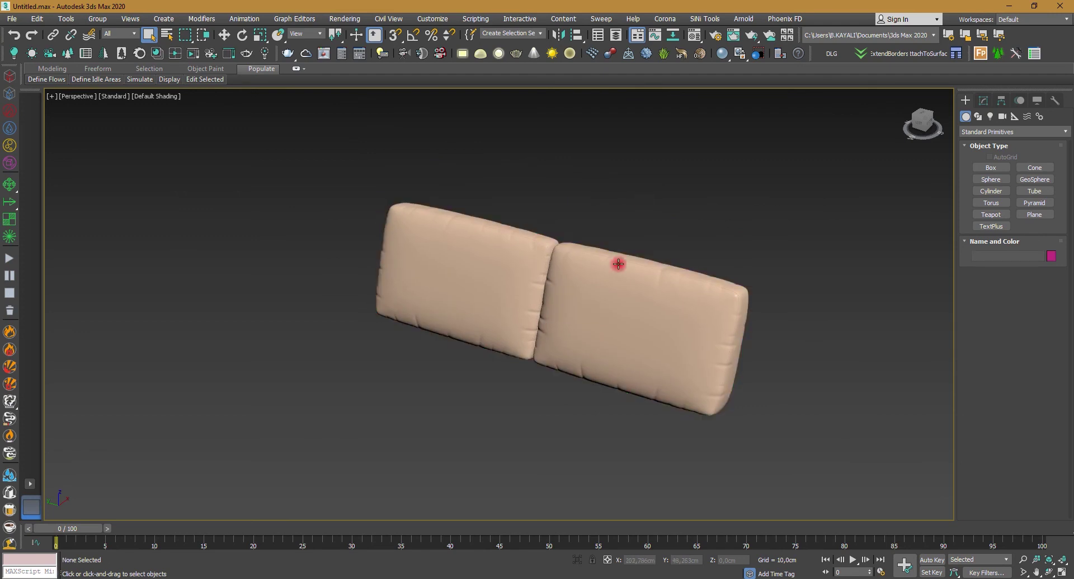